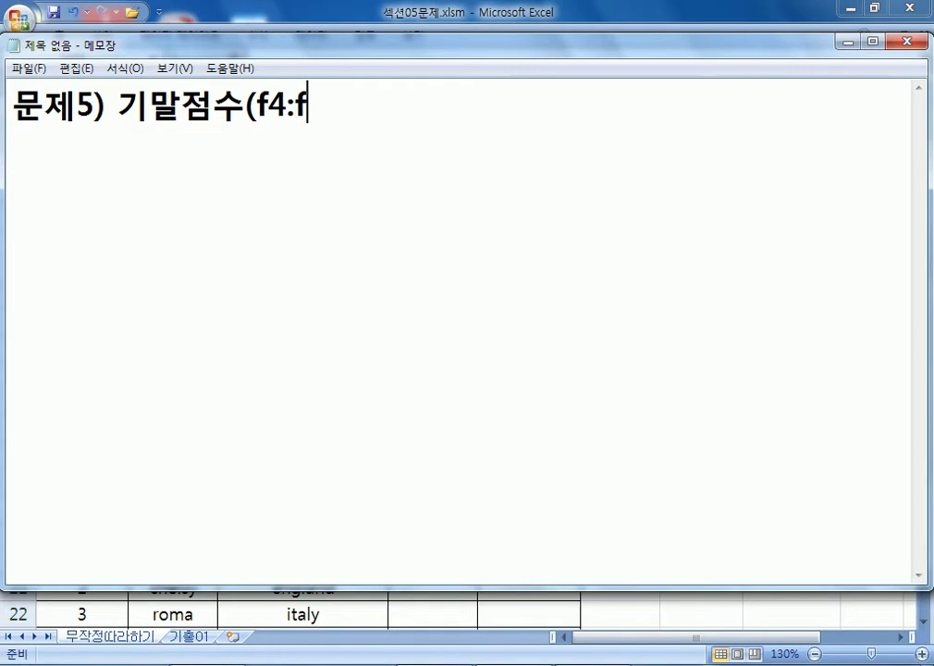
Complete the cell range after 기말점수 as (F4:F11), with both column letters capitalized
type("11")
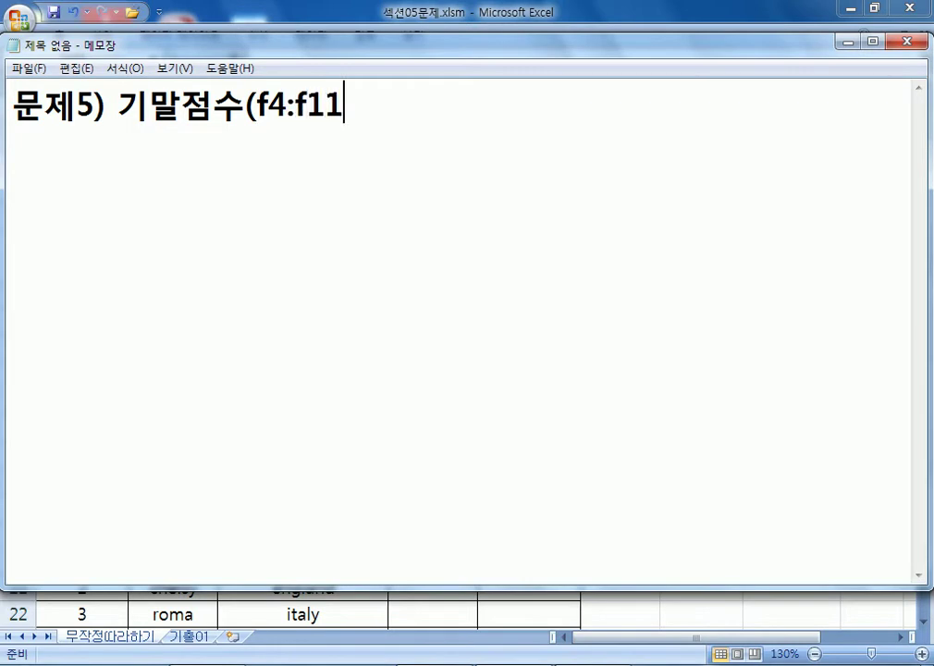
type("F")
key("Left")
key("Left")
key("Left")
key("Left")
key("Left")
key("Left")
type("F")
key("Delete")
key("Right")
key("Right")
type("F")
key("Delete")
key("Right")
key("Delete")
key("Right")
type(")")
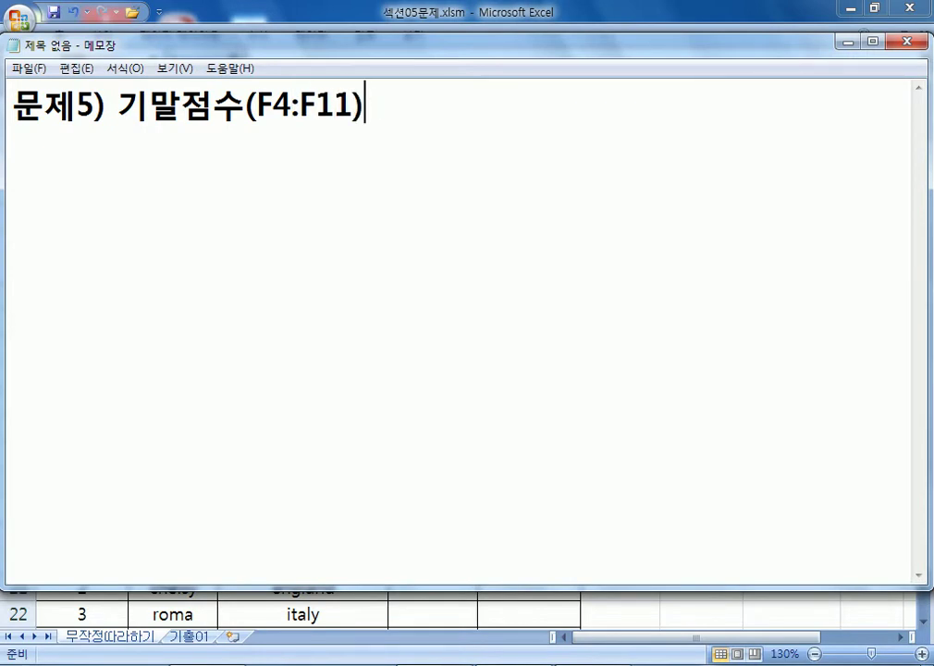
Finish the question line with "가 90 이상인 학생수를 구하시오." and start a new line
type("가 90 인")
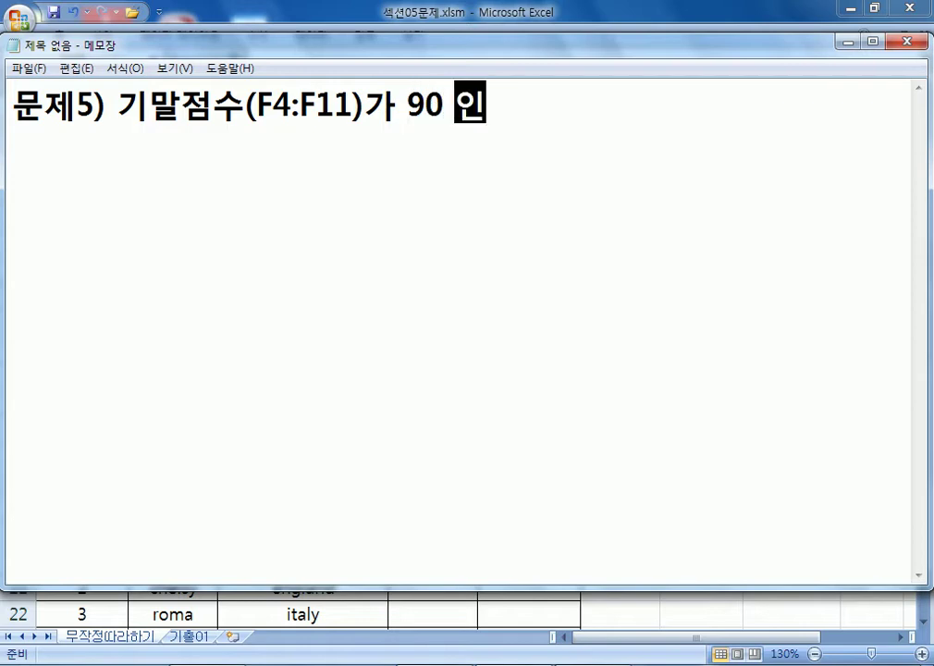
key("BackSpace")
type("상인 ㅎ")
type("학생수를 ")
type("구하시오.")
key("Return")
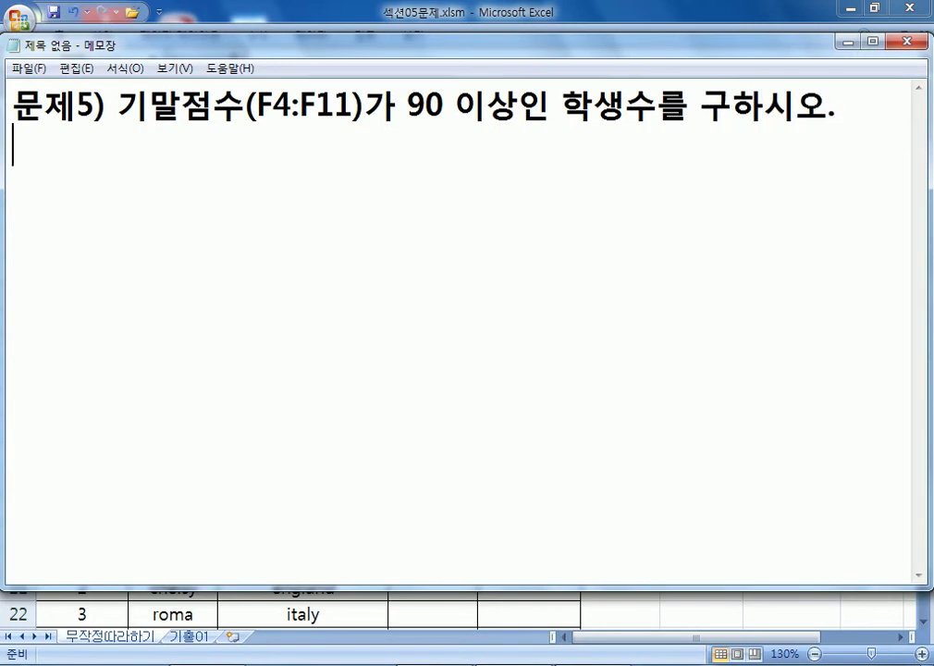
Add the line "COUNT, COUNTA, COUNTIF 중에서 선택" below the question
type("COU")
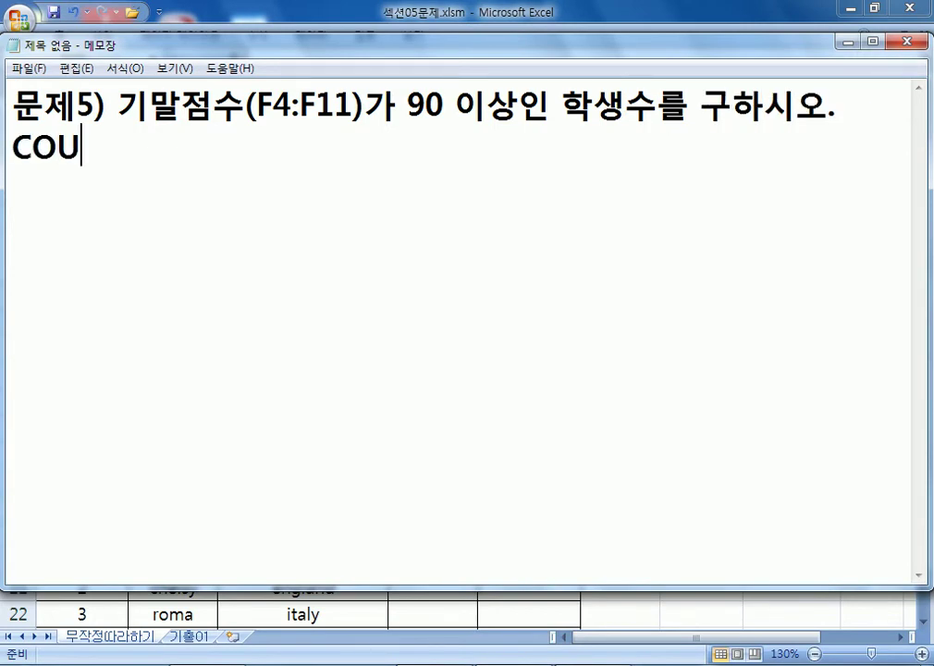
type("NT, COUNT")
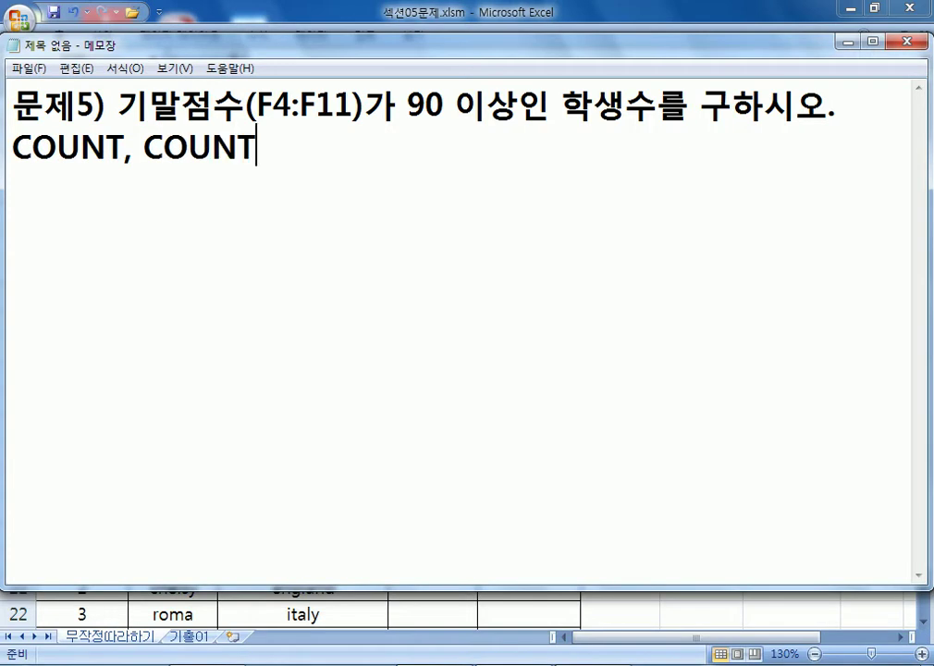
type("A, COUNT")
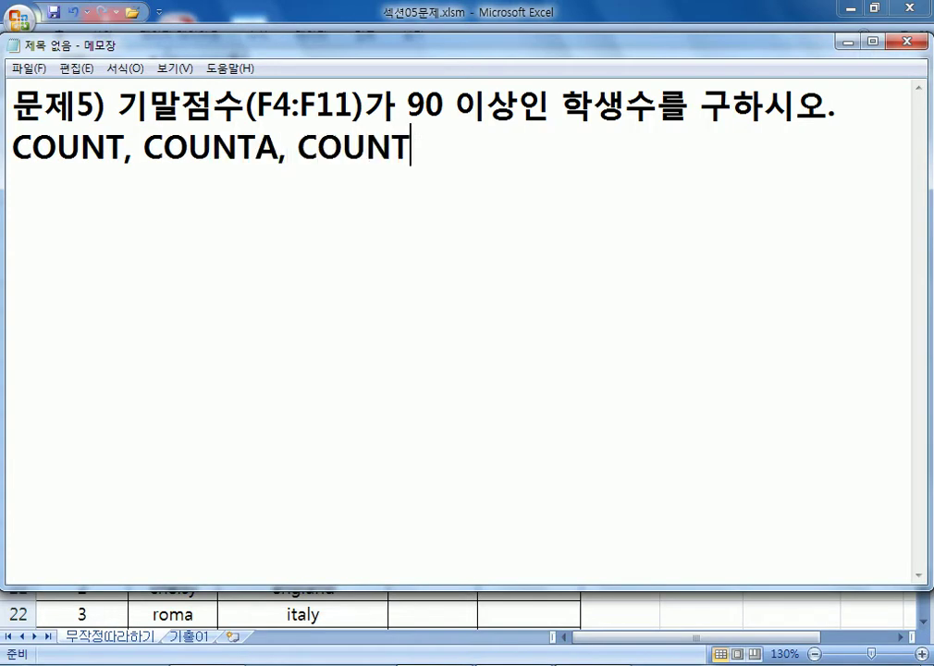
type("IF 중ㅇ에서 선택")
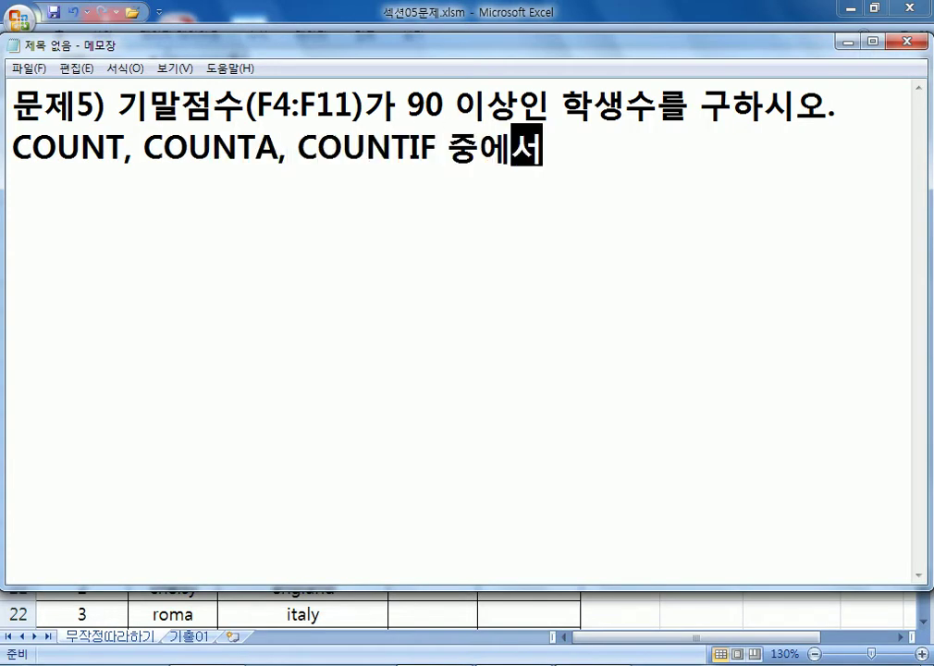
key("Return")
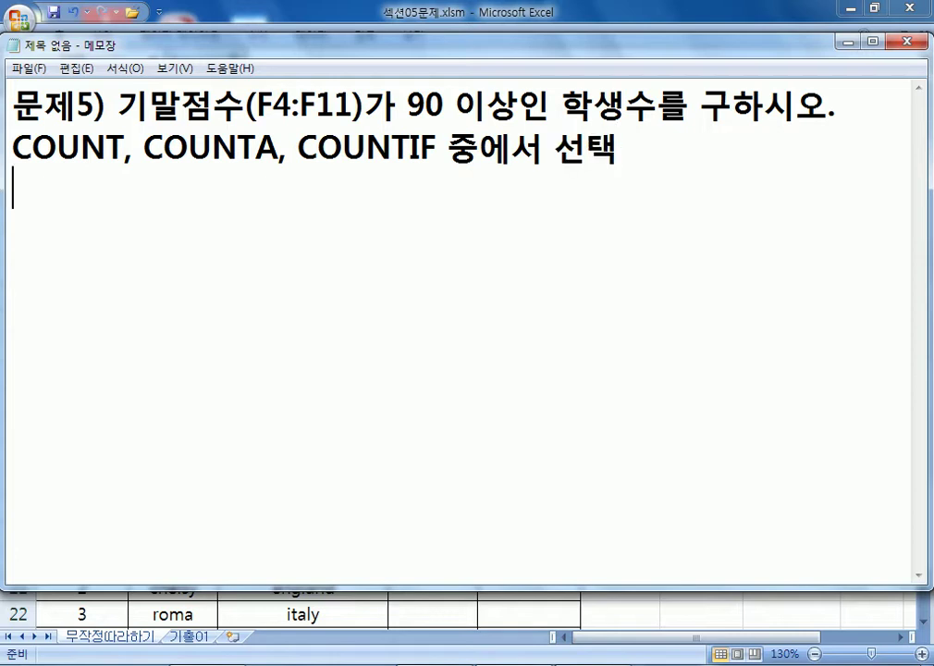
Add the COUNT syntax note "=COUNT(범위) : 숫자만의 개수" on its own line
type("=CO")
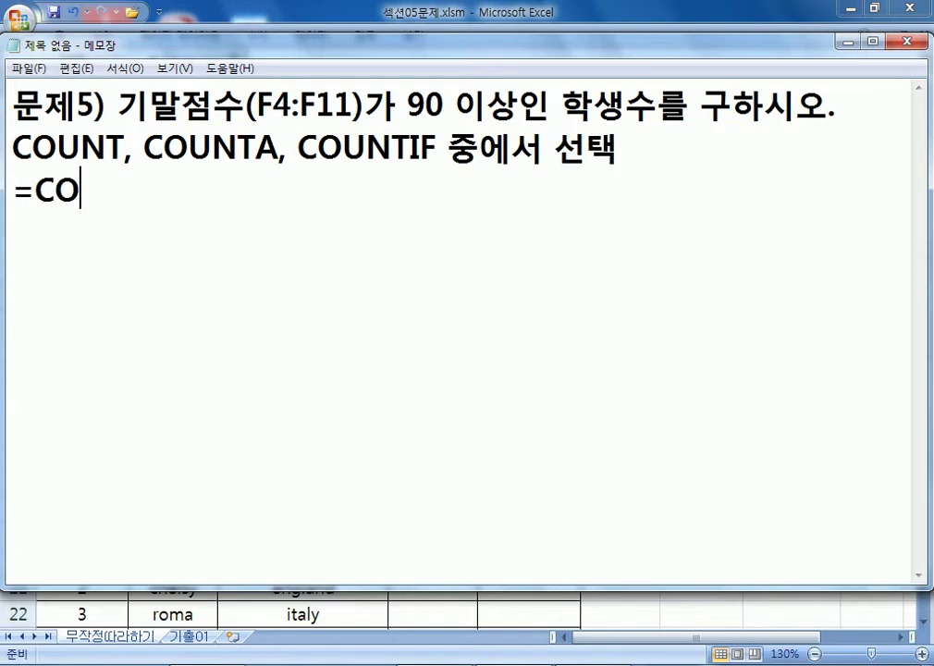
type("UNT(범위) : 수")
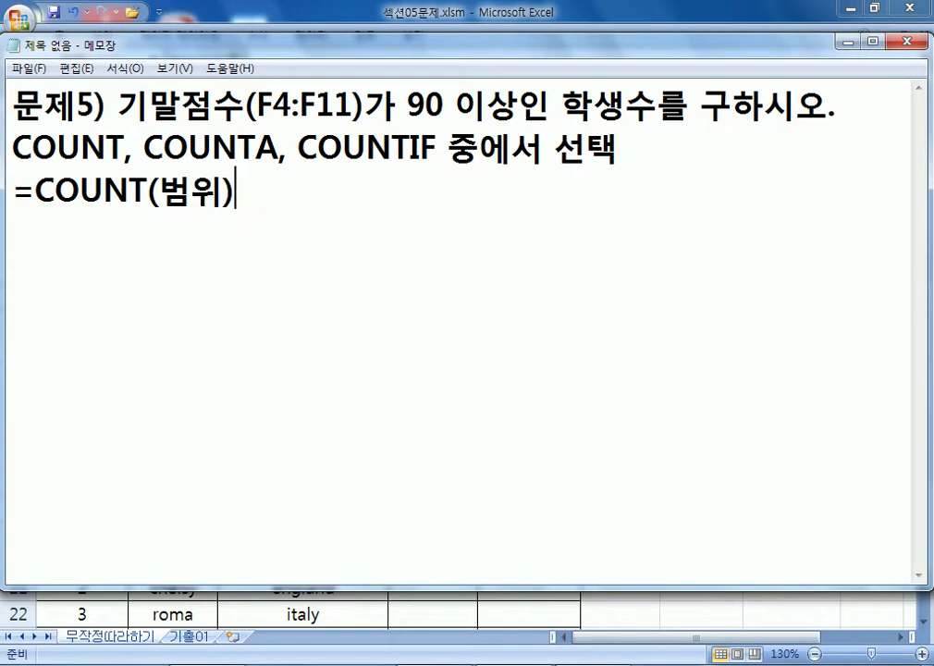
type("ㅅ자만의 개수")
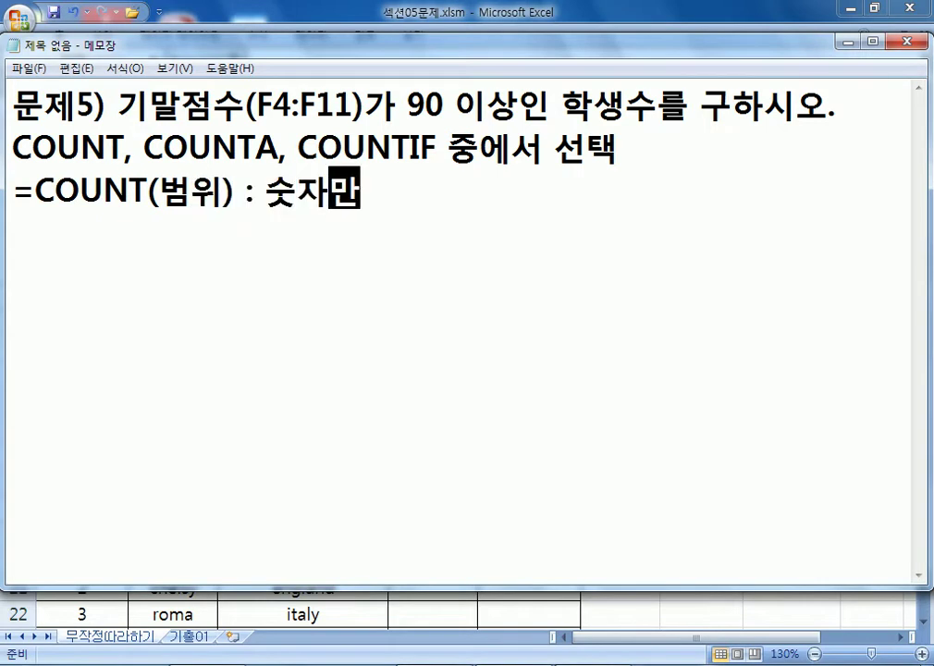
key("Return")
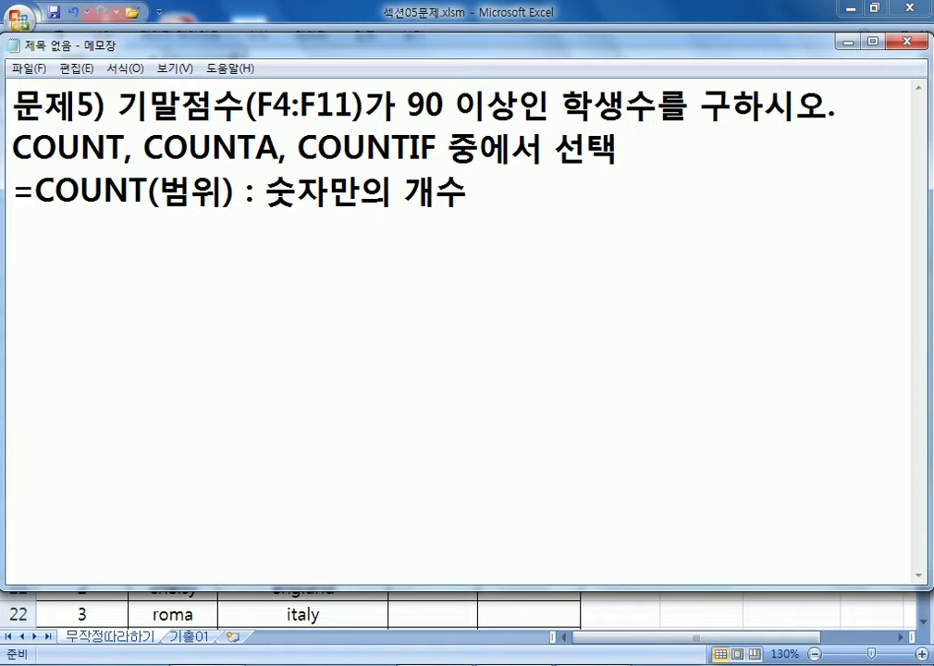
Add the COUNTA syntax note "=COUNTA(범위) : 숫자, 문자, 기호 등 빈칸을 제외한 개수"
type("=COUNTA(")
type("범위) : ")
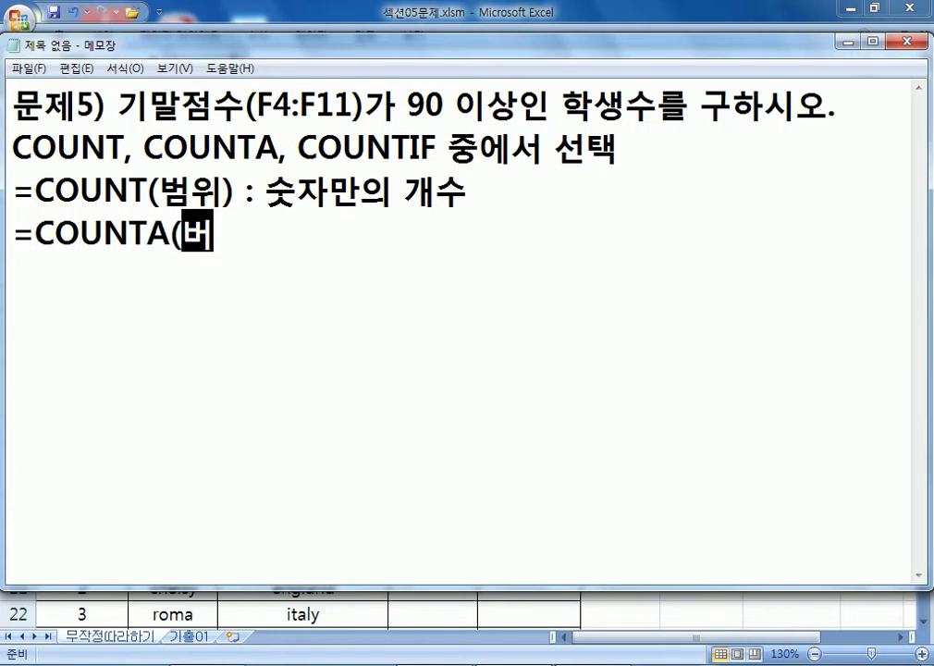
type("숫자, 문자")
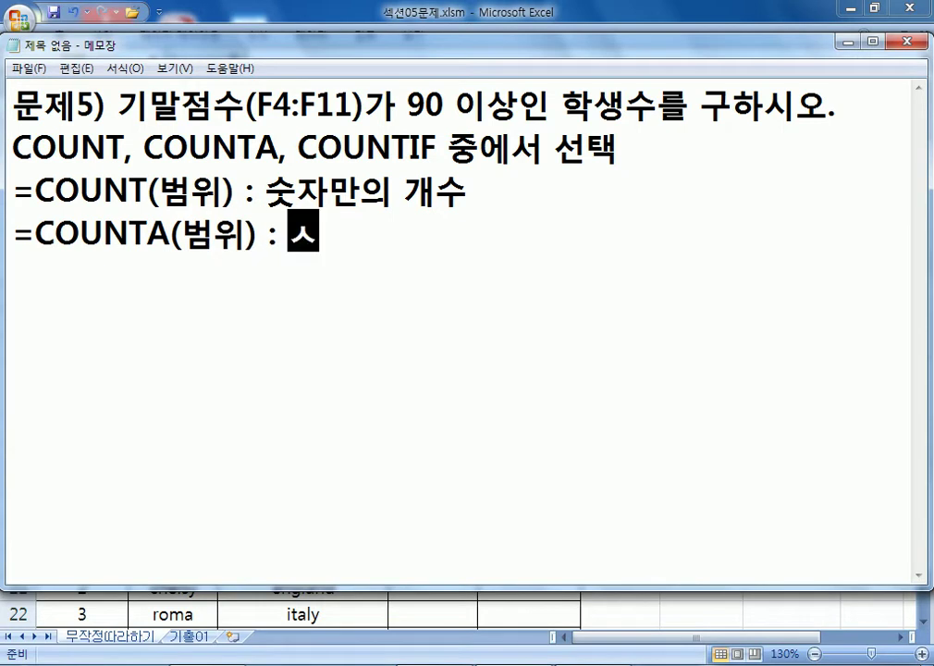
type(", 기호 등")
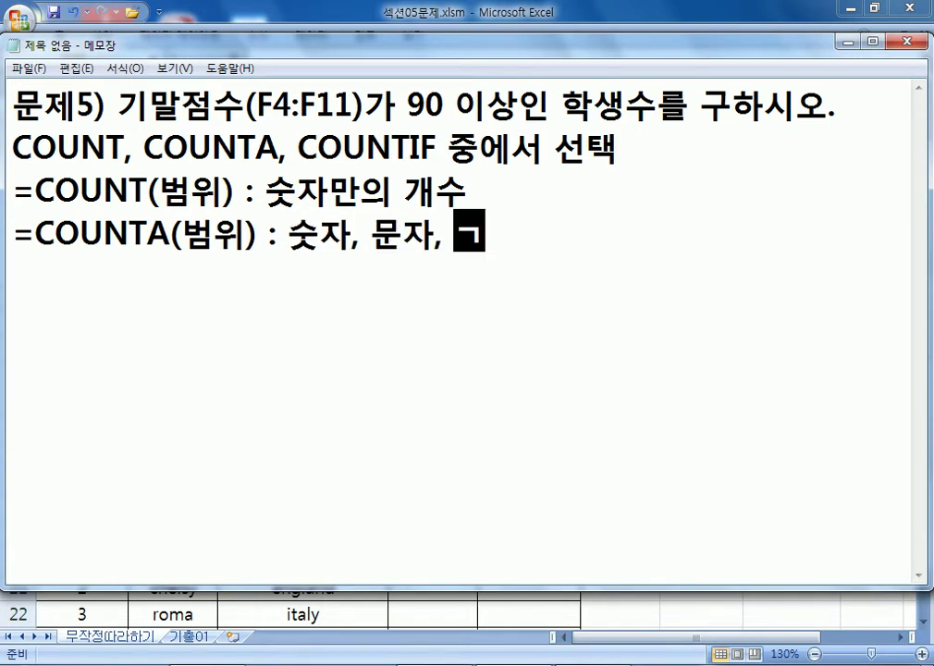
type(",")
key("BackSpace")
key("BackSpace")
type("빈")
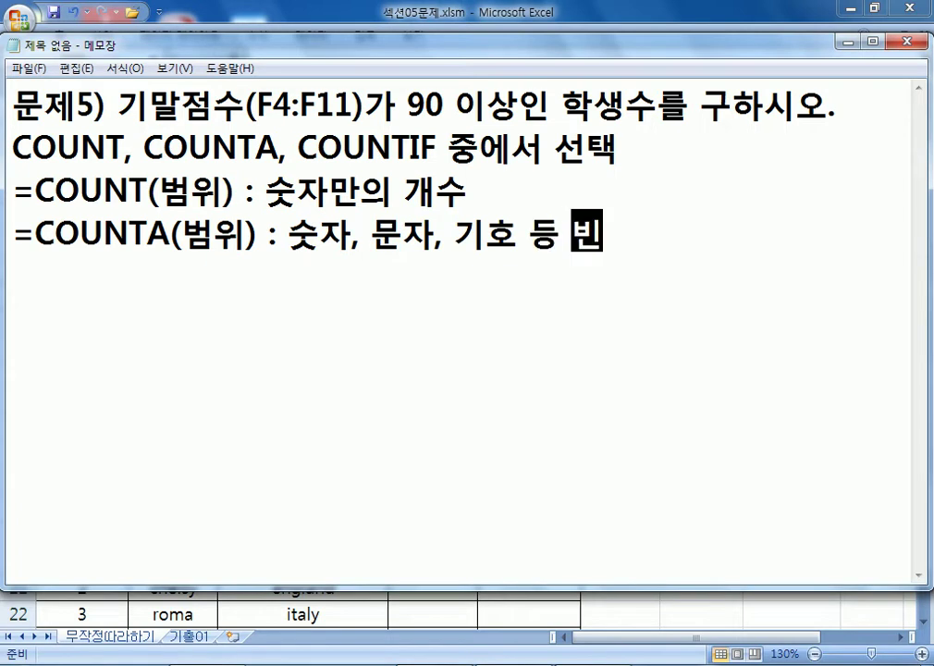
type("칸을 젱")
type("외한 개수")
key("Return")
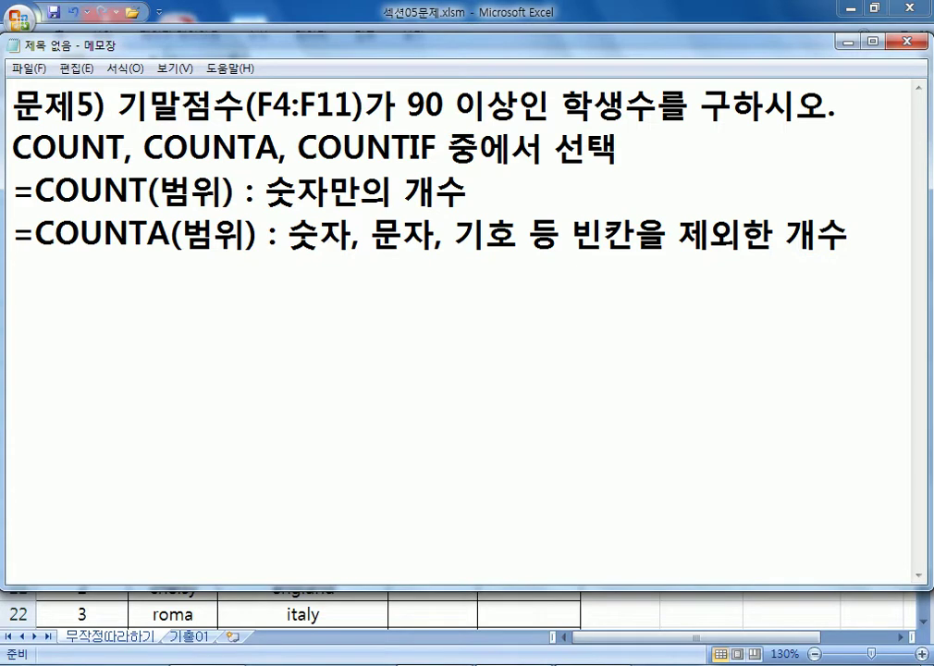
Add the COUNTIF syntax note "=COUNTIF(범위, 조건) : 범위에서 해당 조건에 만족하는 개수"
type("=COUNTI")
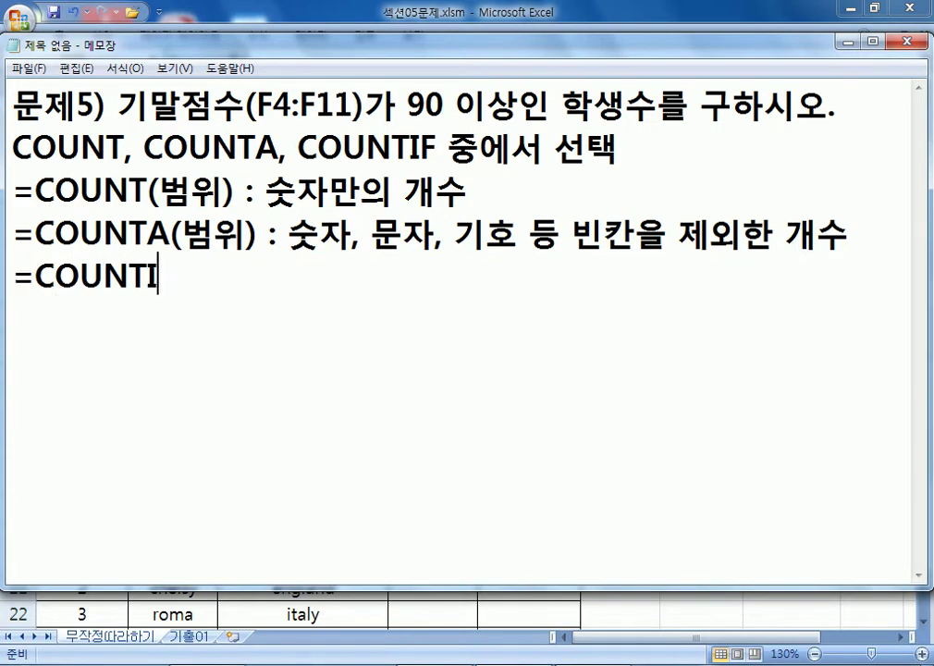
type("F(범위, 조")
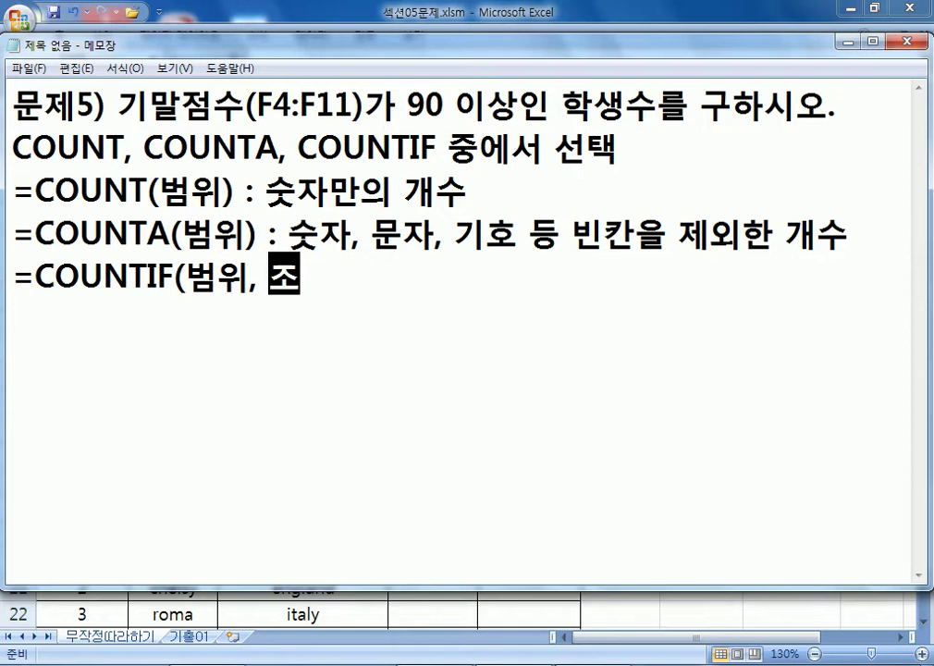
type("건) : ")
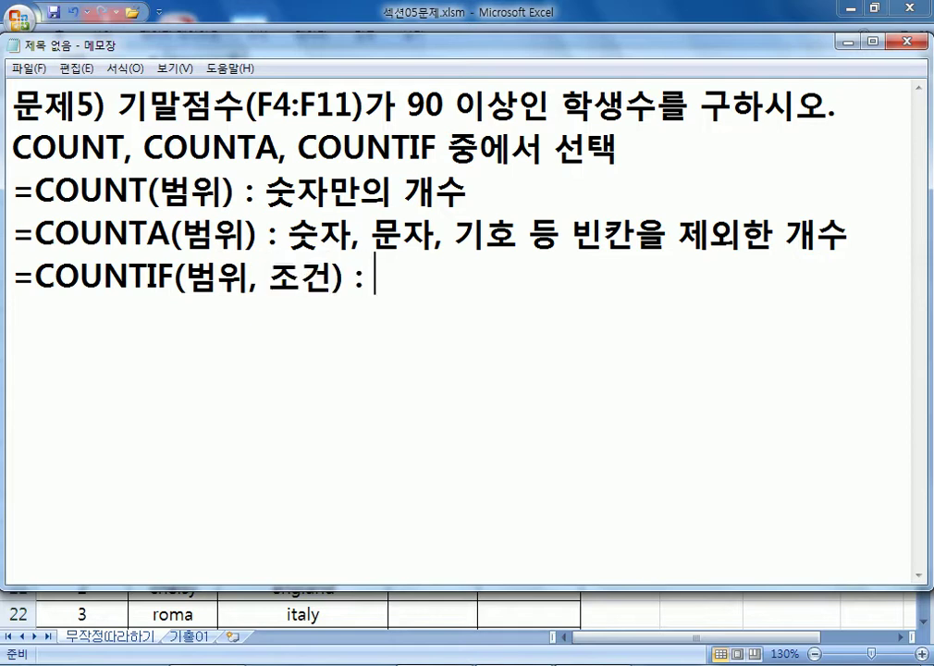
type("범위에서 해당 조")
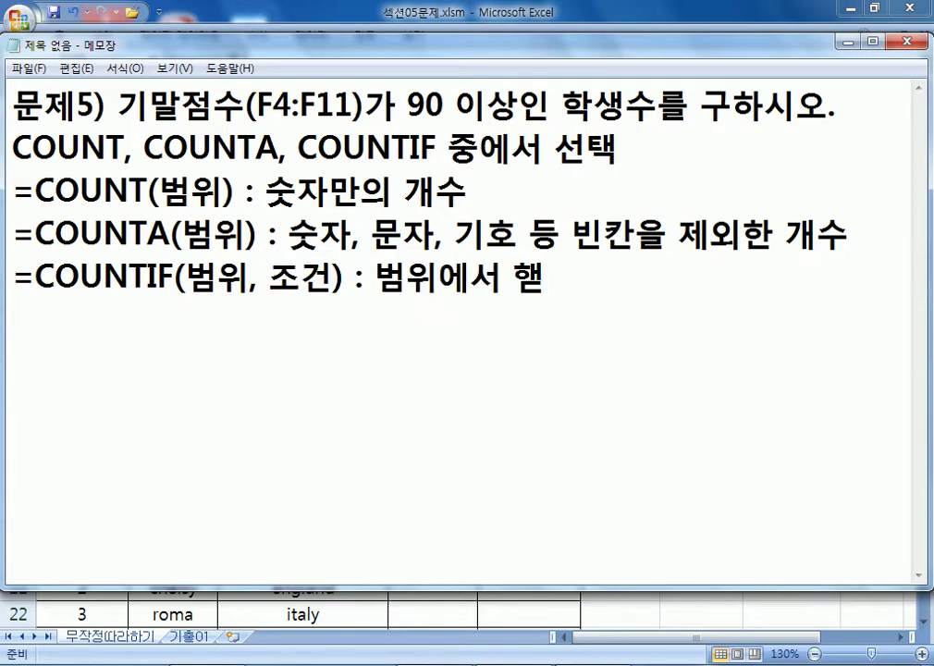
type("건에 만족")
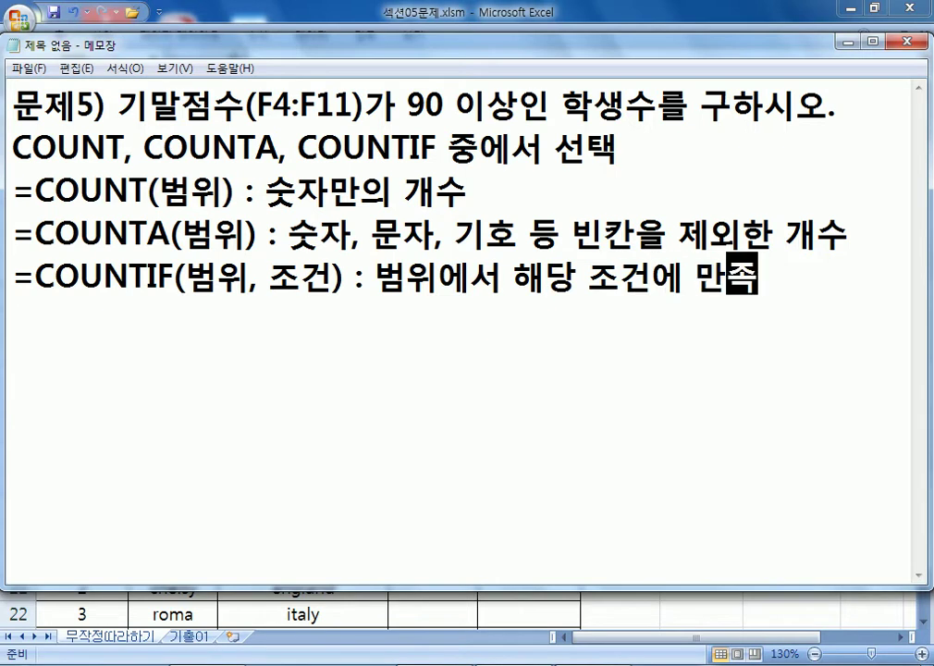
type("하는 개수")
key("Return")
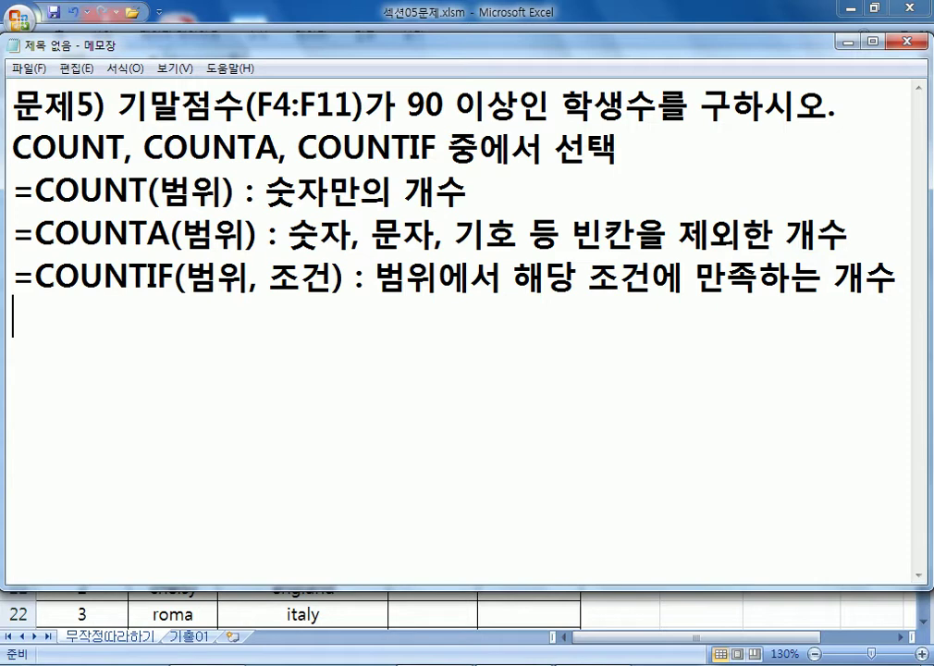
Write the worded version of the answer, "=COUNTIF(기말, 90이상)", under the syntax notes
type("=COUNTIF*")
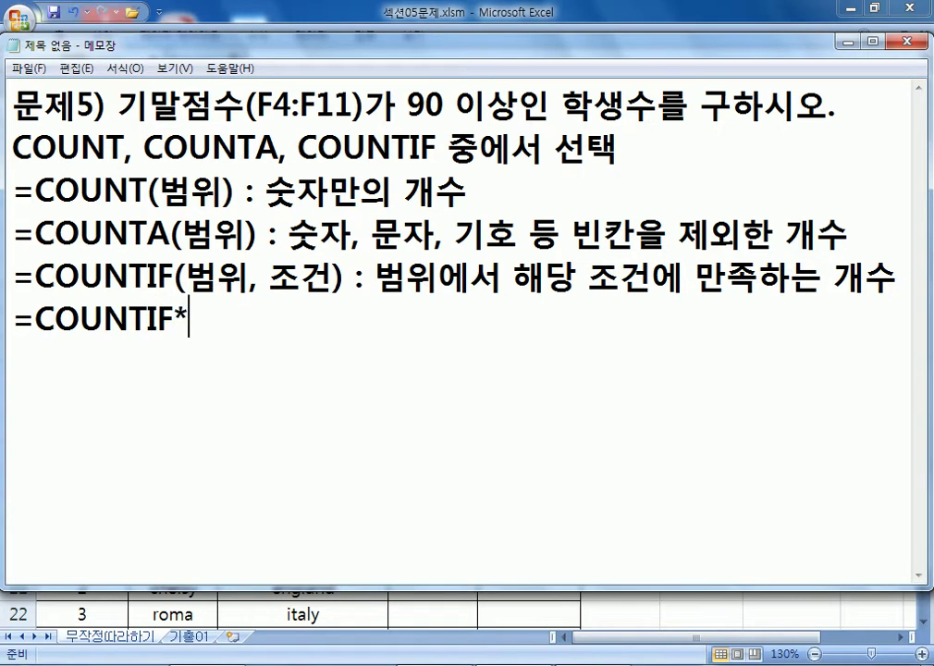
key("BackSpace")
type("()")
key("BackSpace")
type("기말")
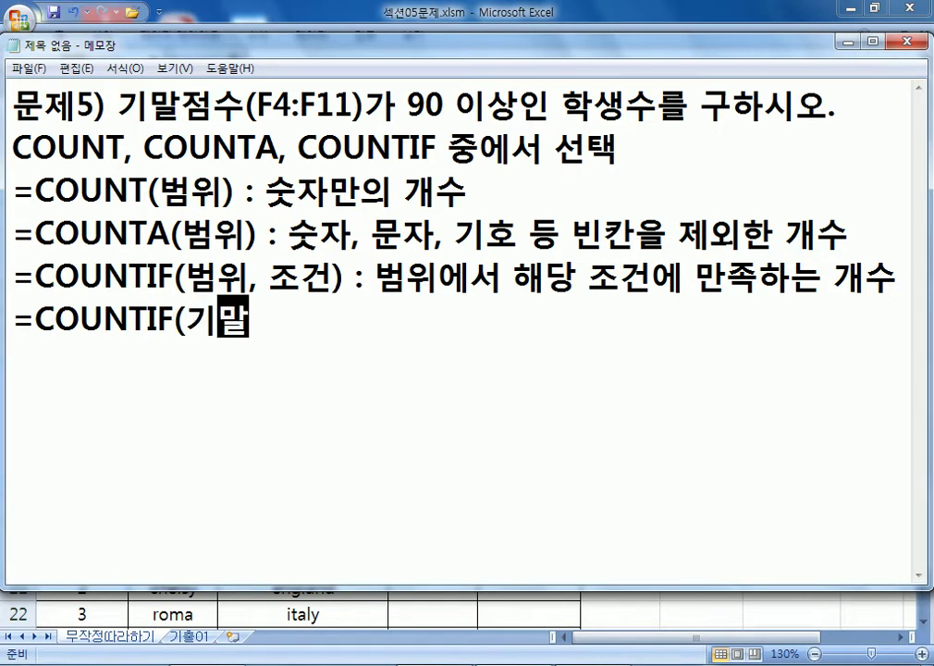
type(", 90이상)")
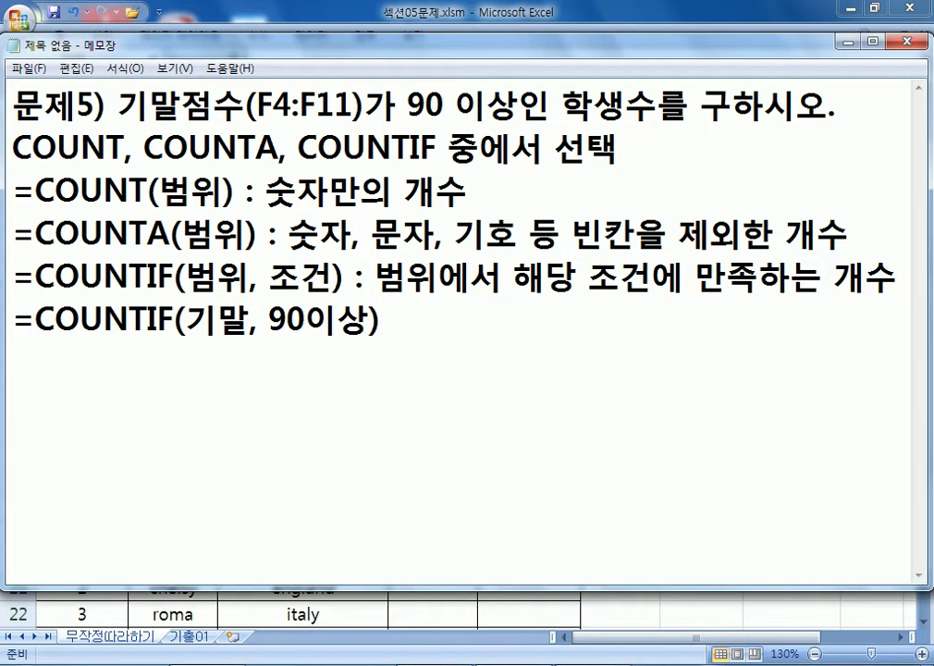
Write the actual formula =COUNTIF(F4:F11, ">=90") on a new line below the worded version
key("Return")
type("=ㅊ")
key("Hangul")
type("OUNTI")
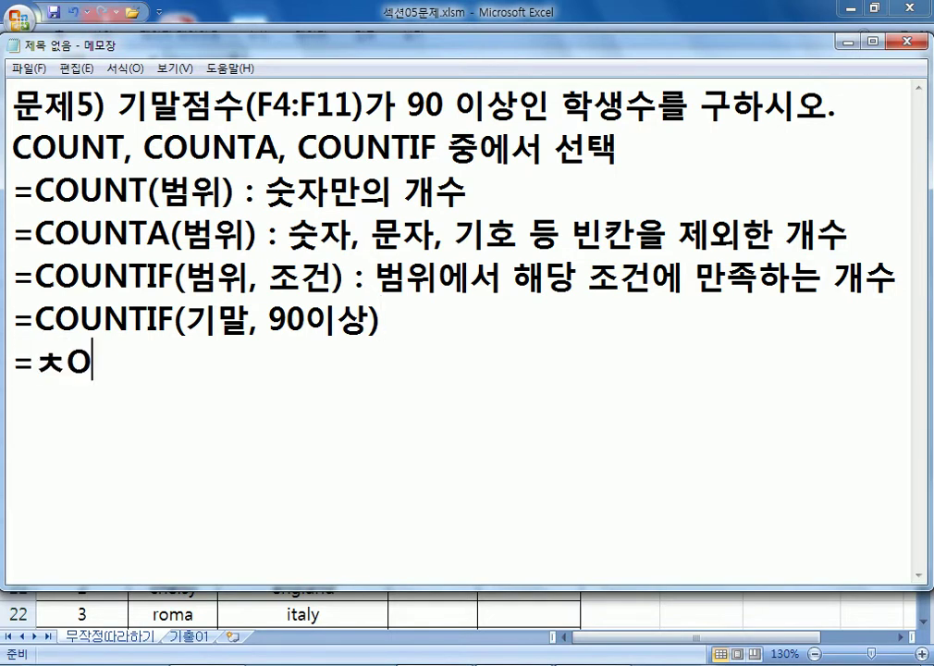
key("BackSpace")
key("BackSpace")
key("BackSpace")
key("BackSpace")
key("BackSpace")
key("BackSpace")
type("COUNTIF")
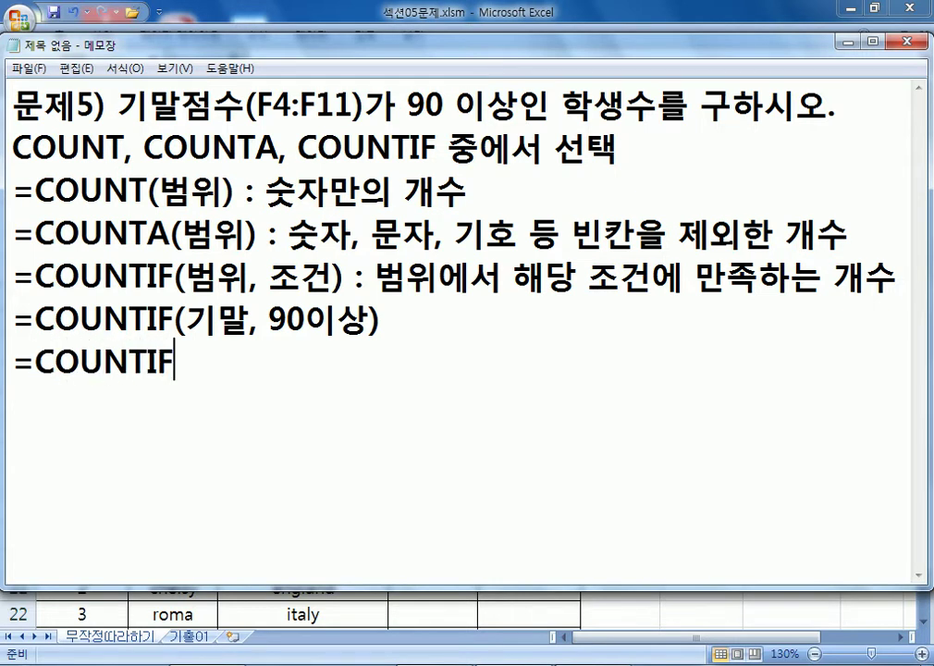
type("(F4:F11")
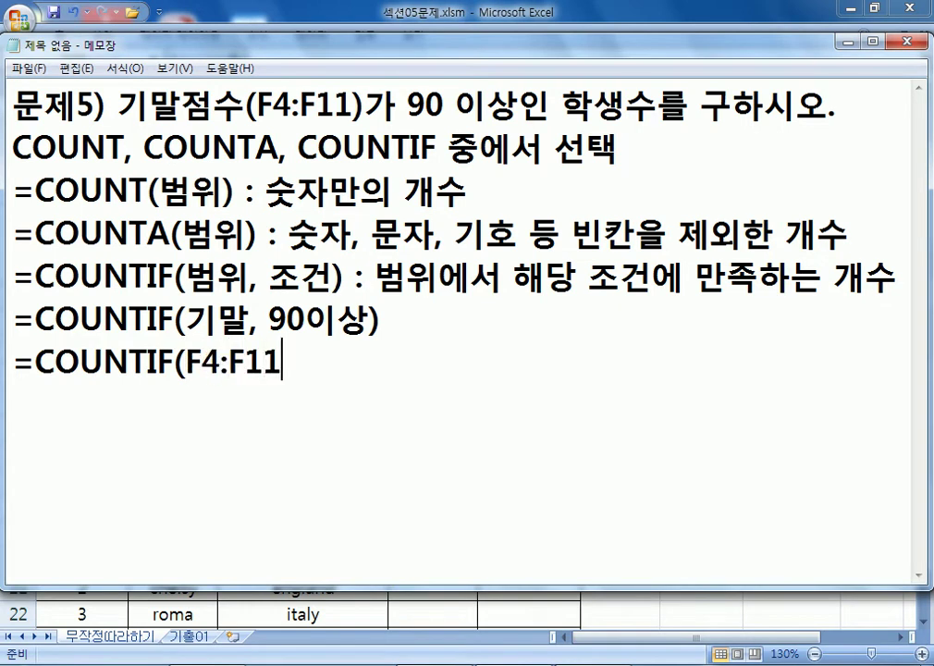
type(", \">=90\")")
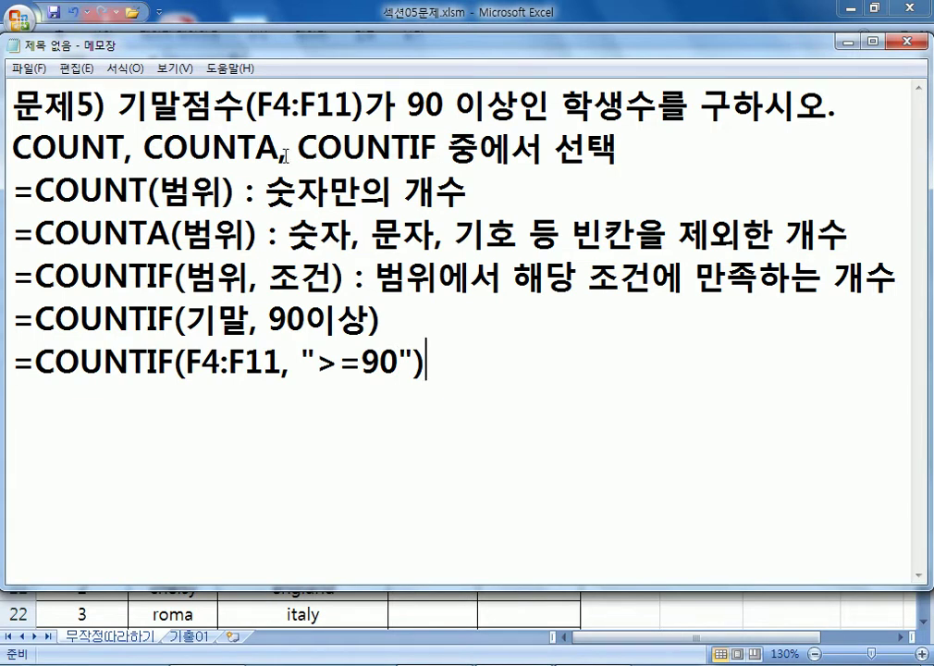
Highlight the 범위 argument and the 조건 argument in the COUNTIF syntax note
left_click(273, 273)
key("Left")
key("Left")
key("shift+Left")
key("shift+Left")
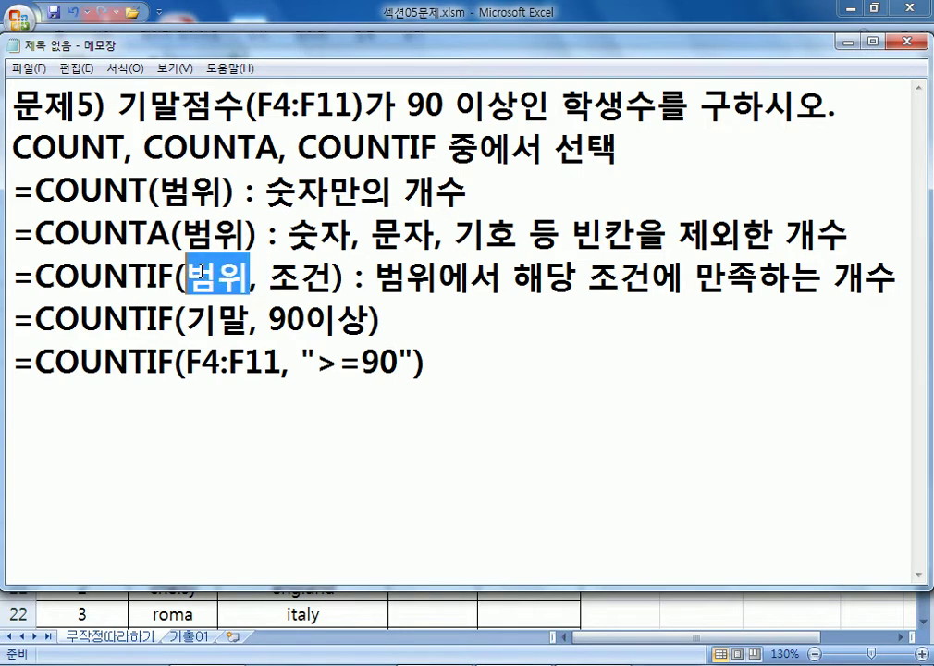
left_click_drag(271, 275, 334, 276)
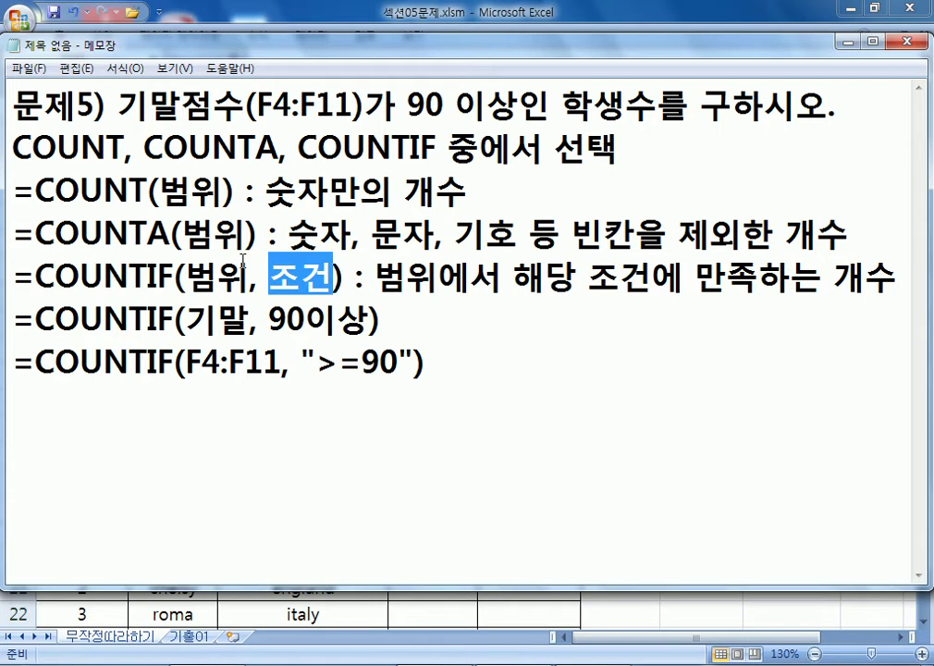
Switch to the Excel workbook 섹션05문제.xlsm and select the 기말 scores in F4:F11
key("alt+Tab")
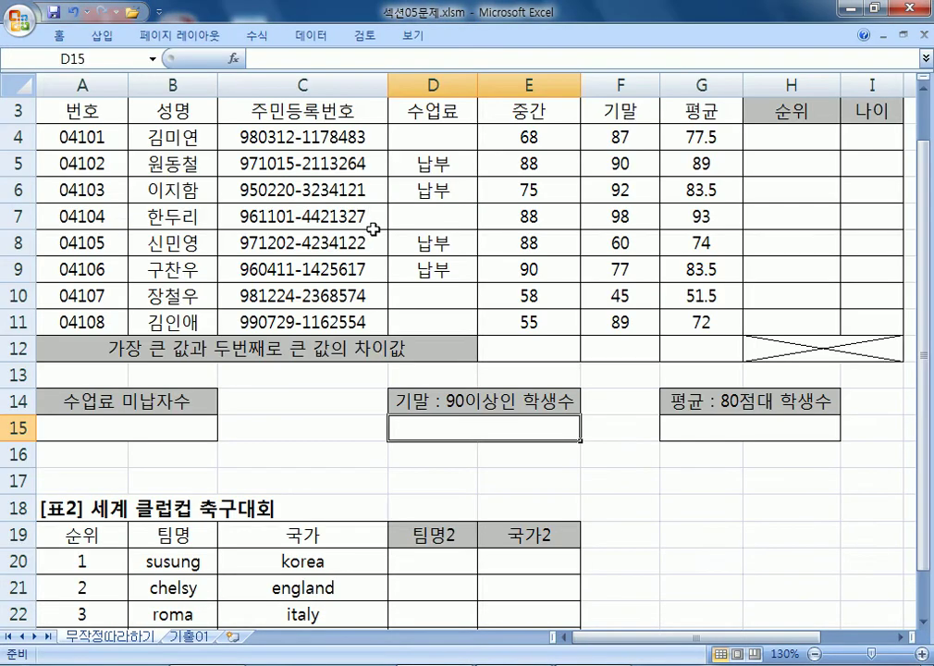
left_click(633, 134)
left_click_drag(634, 132, 615, 324)
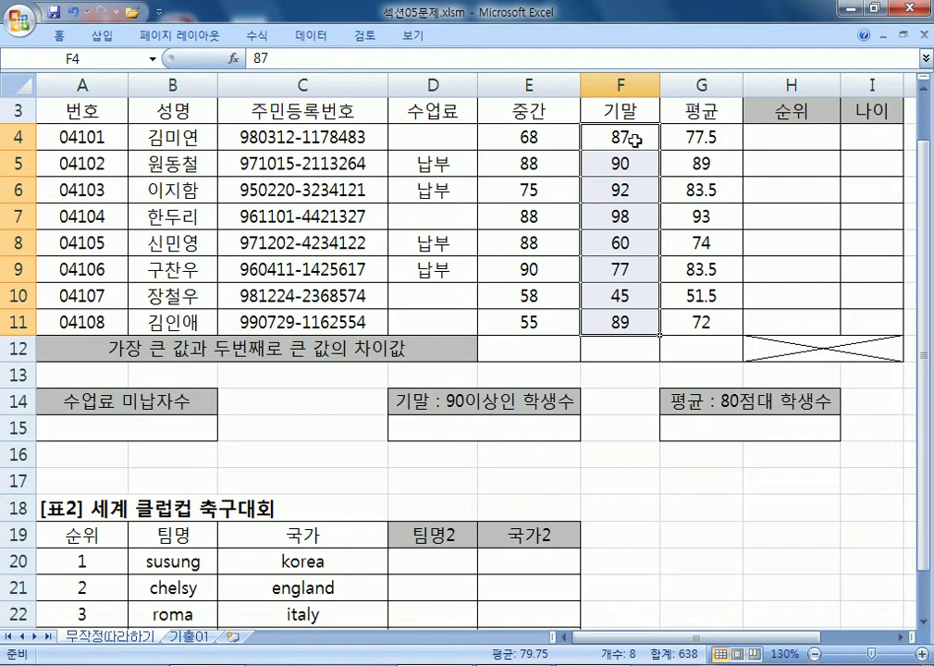
Enter =COUNTIF(F4:F11,">=90") in the answer cell D15 under the heading 기말 : 90이상인 학생수
left_click_drag(449, 136, 428, 319)
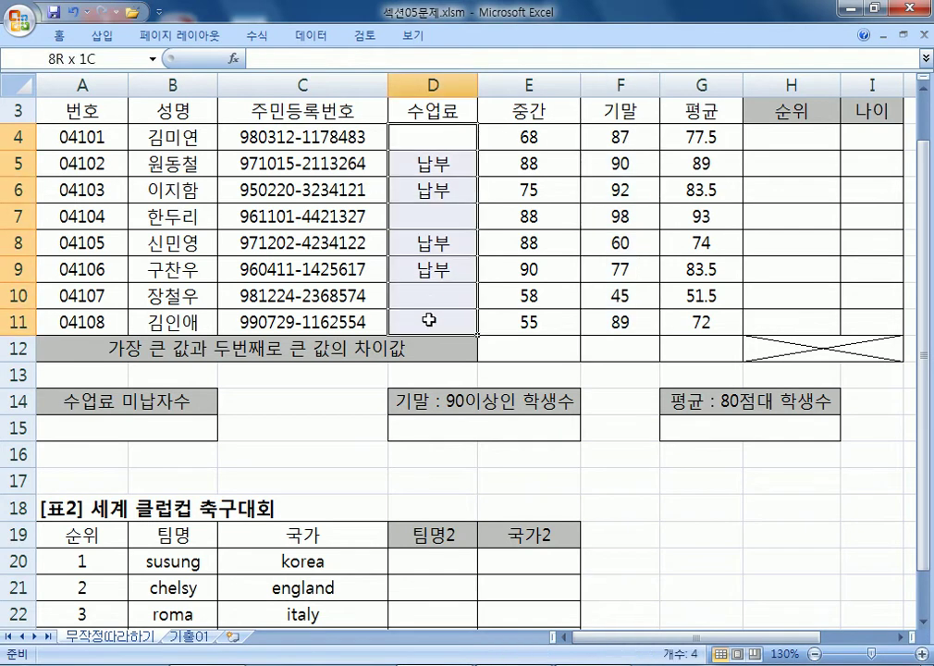
left_click_drag(619, 139, 627, 314)
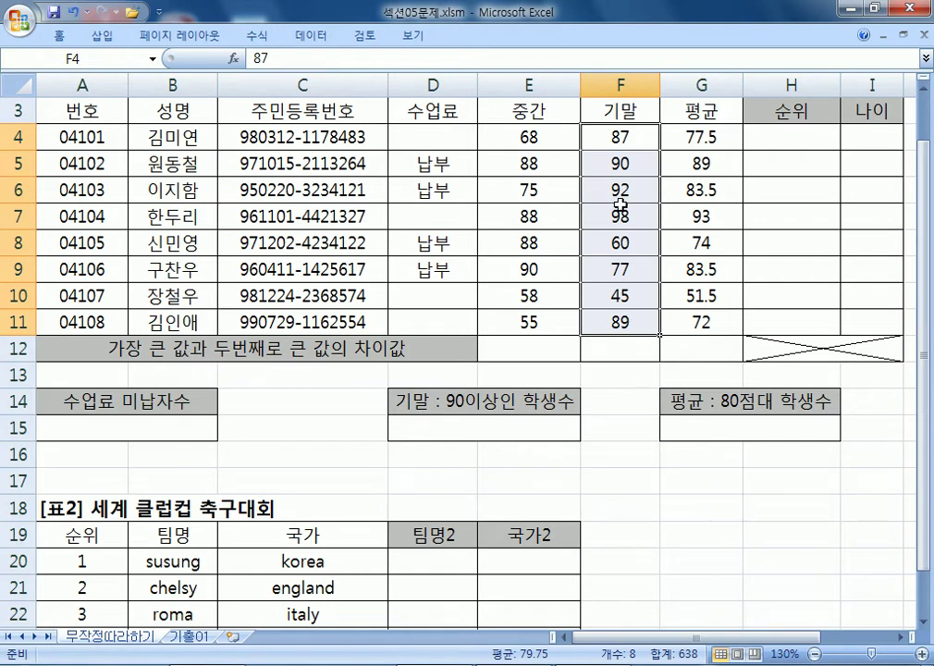
left_click(544, 427)
type("C")
key("BackSpace")
type("=")
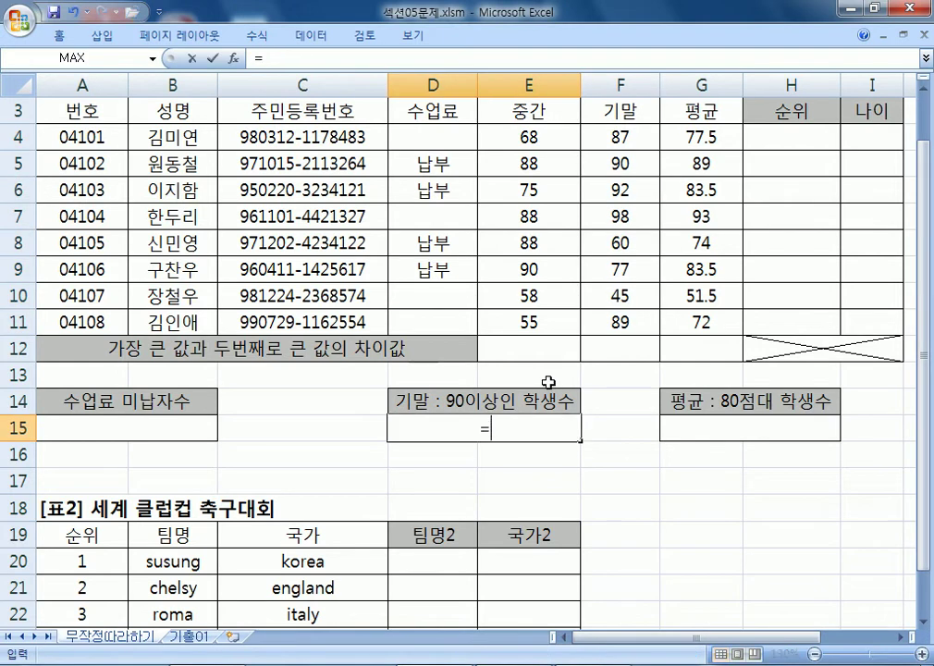
type("COUNTIF(")
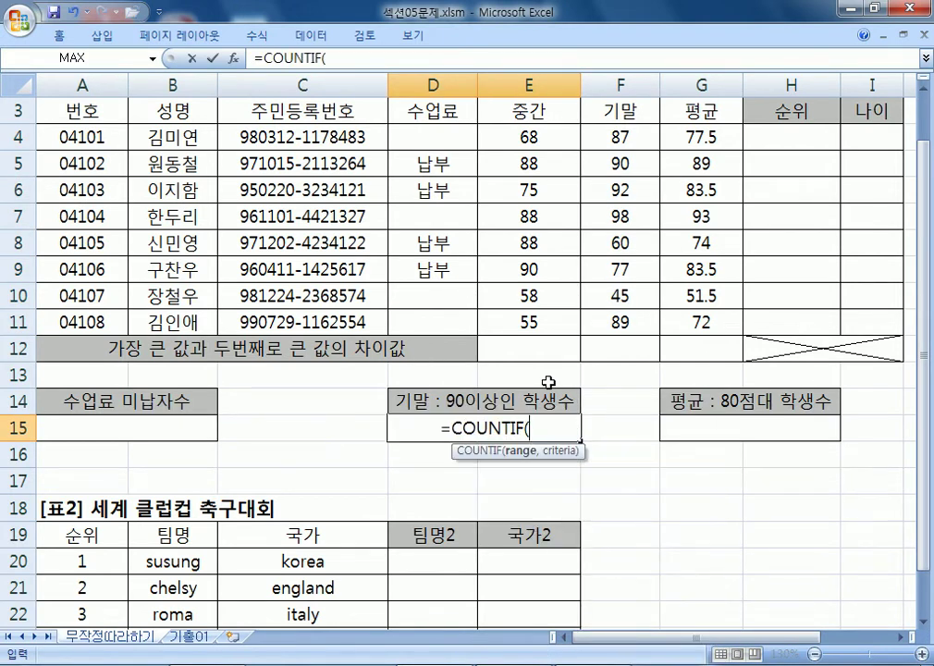
left_click_drag(610, 138, 621, 324)
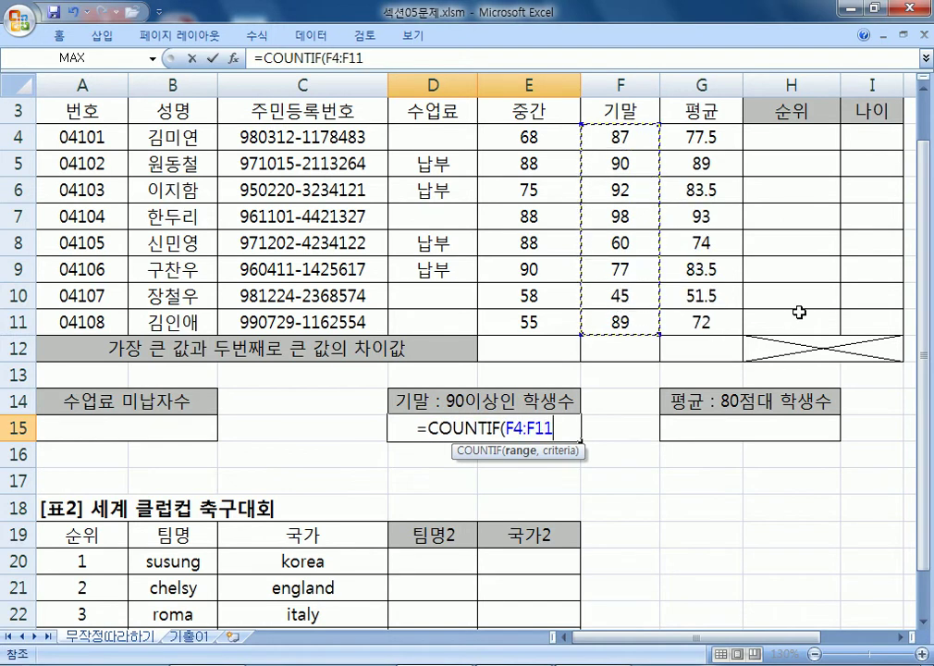
type(",\">=")
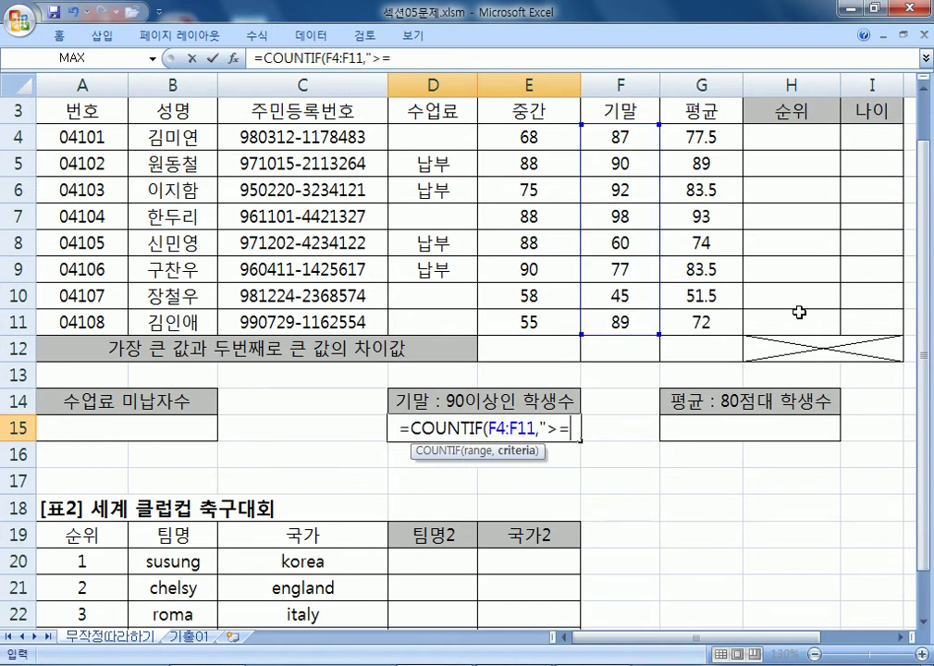
type("90\")")
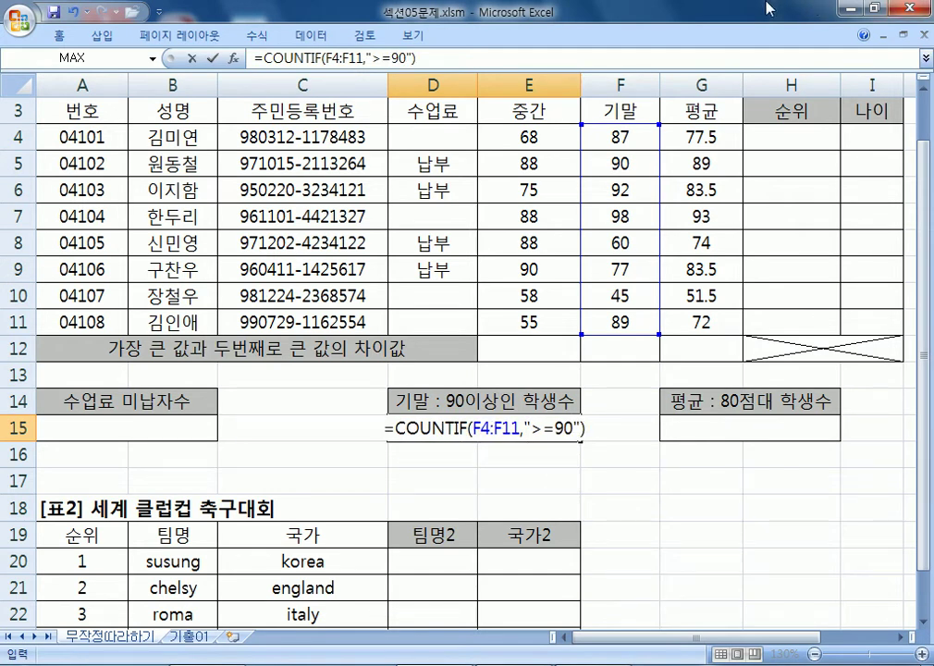
key("Return")
left_click(517, 426)
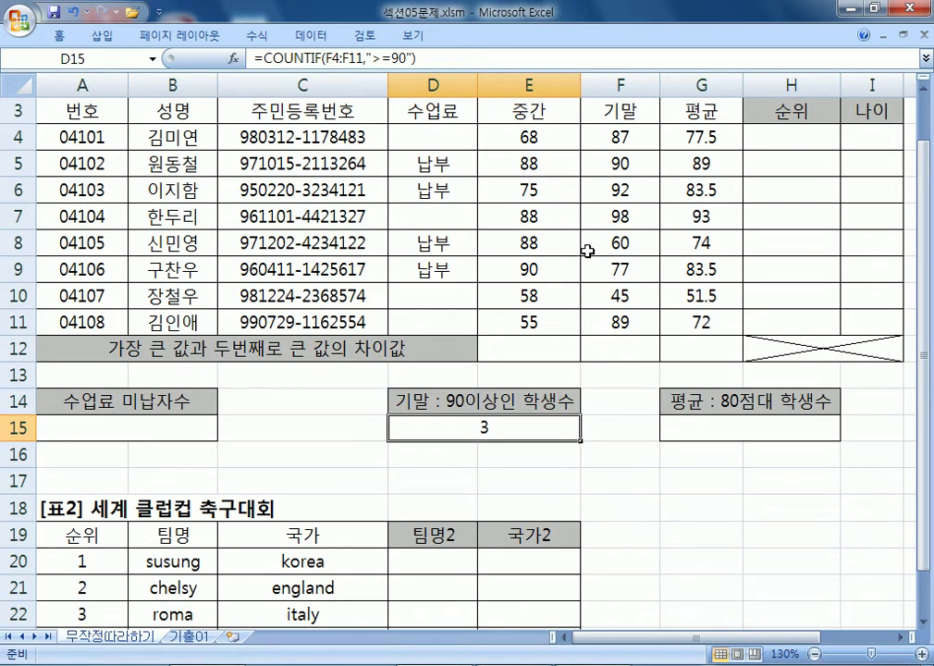
Switch to the Notepad notes and add a run of blank lines below the =COUNTIF(F4:F11, ">=90") line
key("alt+Tab")
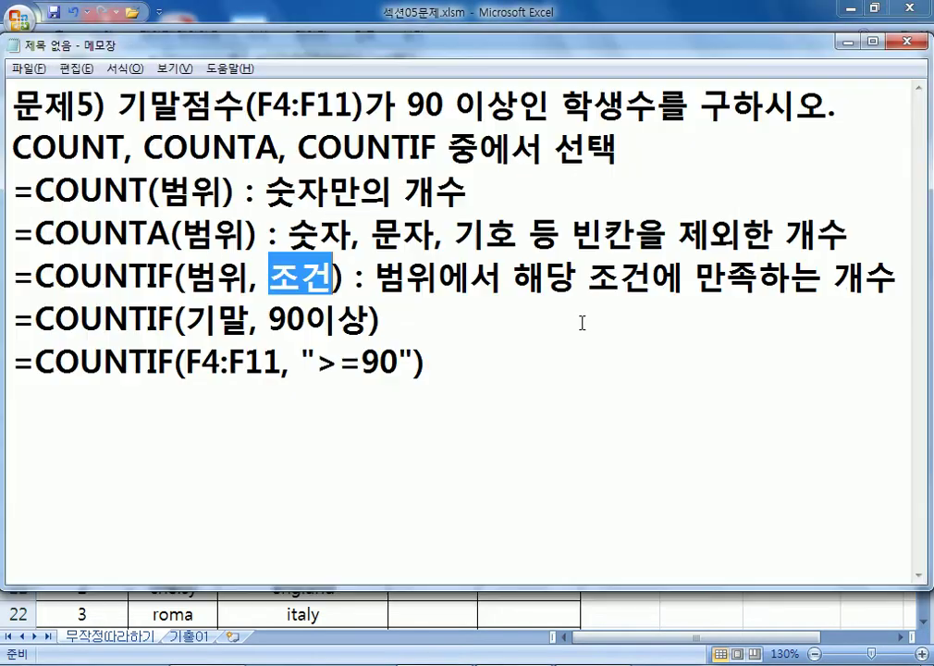
left_click(458, 422)
key("Return")
key("Return")
key("Return")
key("Return")
key("Return")
key("Return")
key("Return")
key("Return")
key("Return")
key("Return")
key("Return")
key("Return")
key("Return")
scroll(188, 229, "up", 5)
left_click(33, 346)
type("ANSWP6")
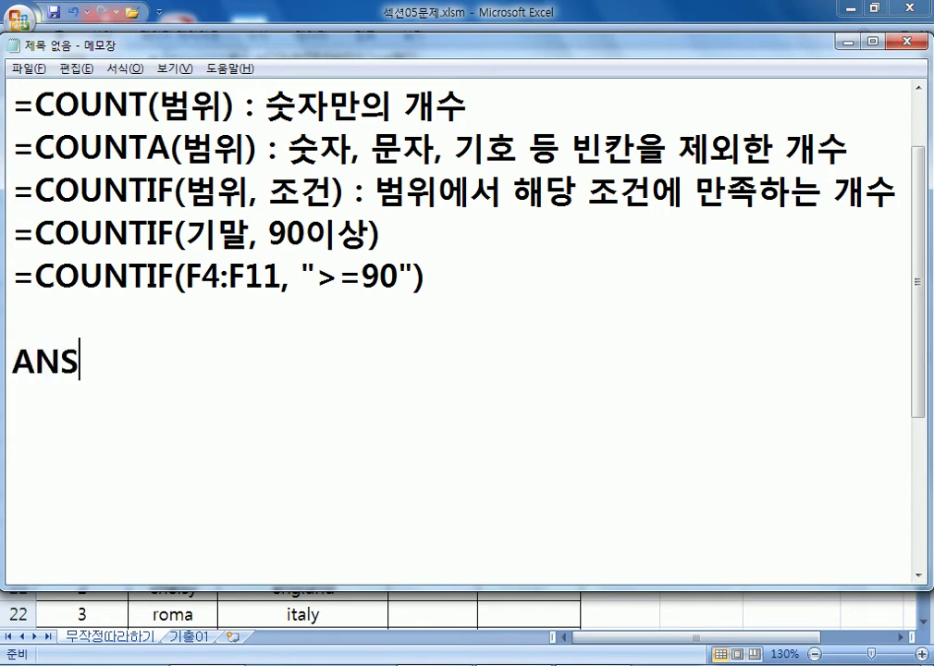
key("BackSpace")
key("BackSpace")
key("BackSpace")
key("BackSpace")
key("BackSpace")
key("BackSpace")
key("BackSpace")
key("BackSpace")
key("BackSpace")
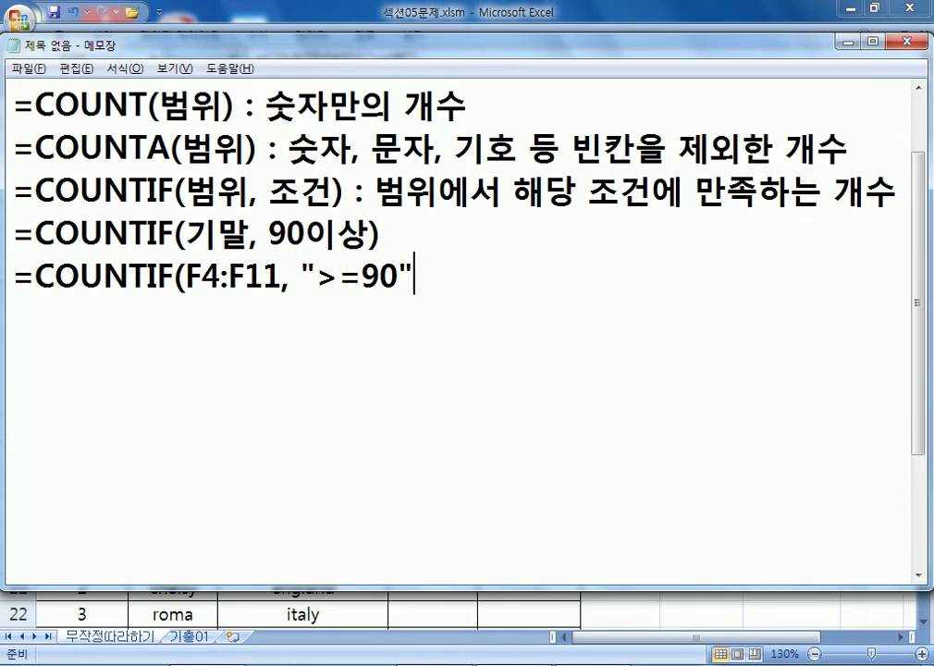
type(")")
Leave a blank line after the COUNTIF formula and write the question "문제6) 평균(G4:G11) 점수가 80점 이상 90점 미만의 학생수"
key("Return")
key("Return")
type("문제6) ")
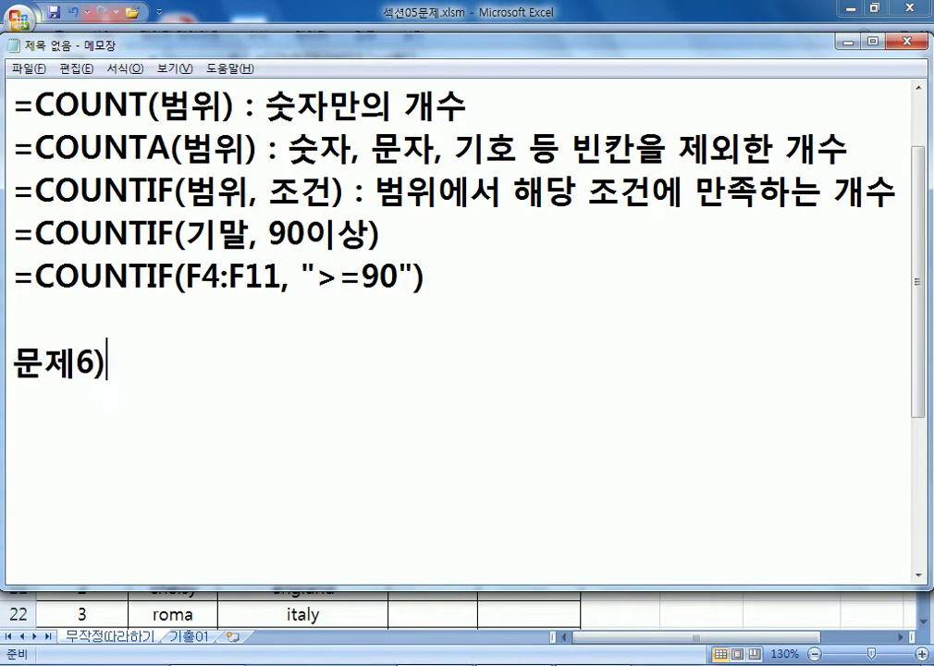
type("평균")
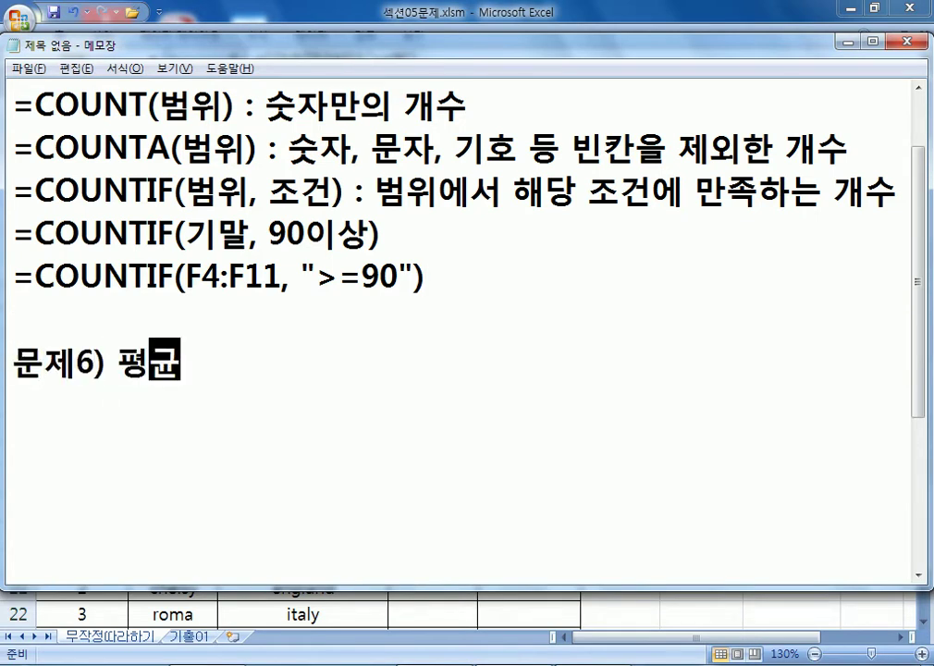
type("( G4:")
key("Left")
key("Left")
key("Left")
key("Left")
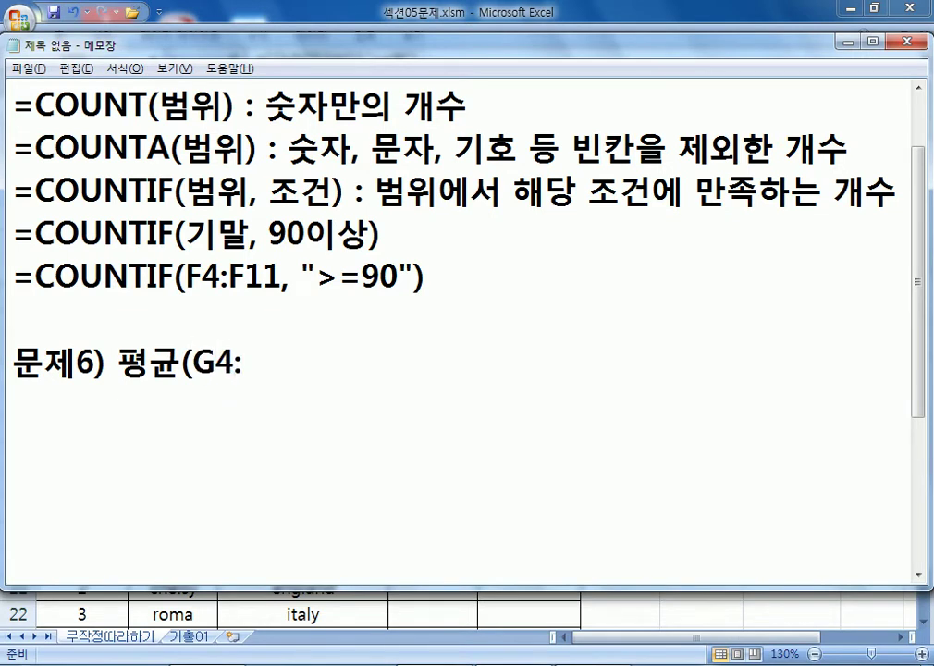
type("G11) 점수가 ")
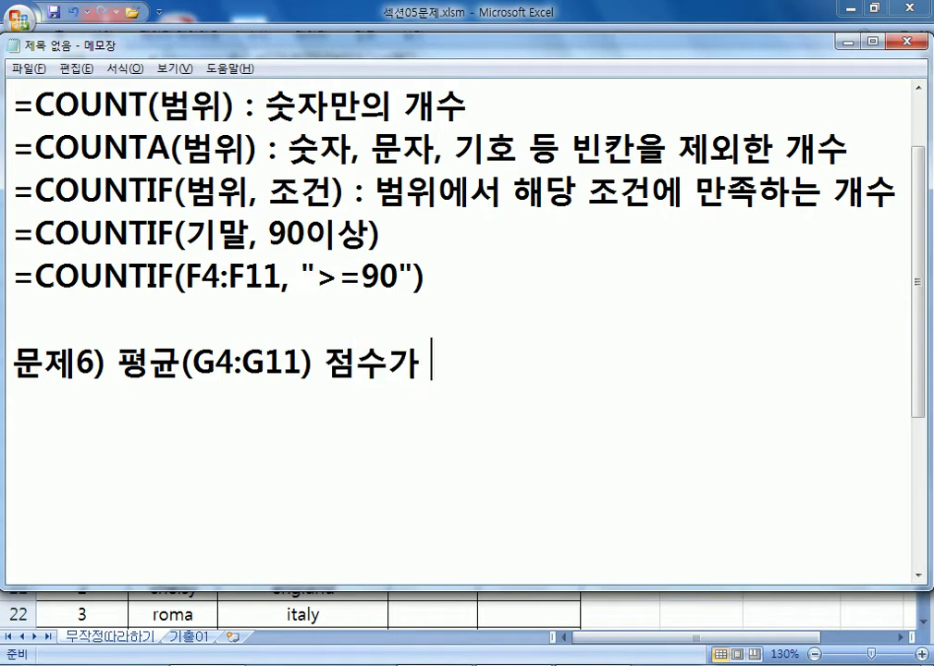
type("80점 이상 90점")
key("ctrl+z")
key("ctrl+z")
type("미만의 학생수")
key("Return")
Switch to the Excel workbook, select the answer cell G15 under 평균 : 80점대 학생수, and return to the Notepad notes
key("alt+Tab")
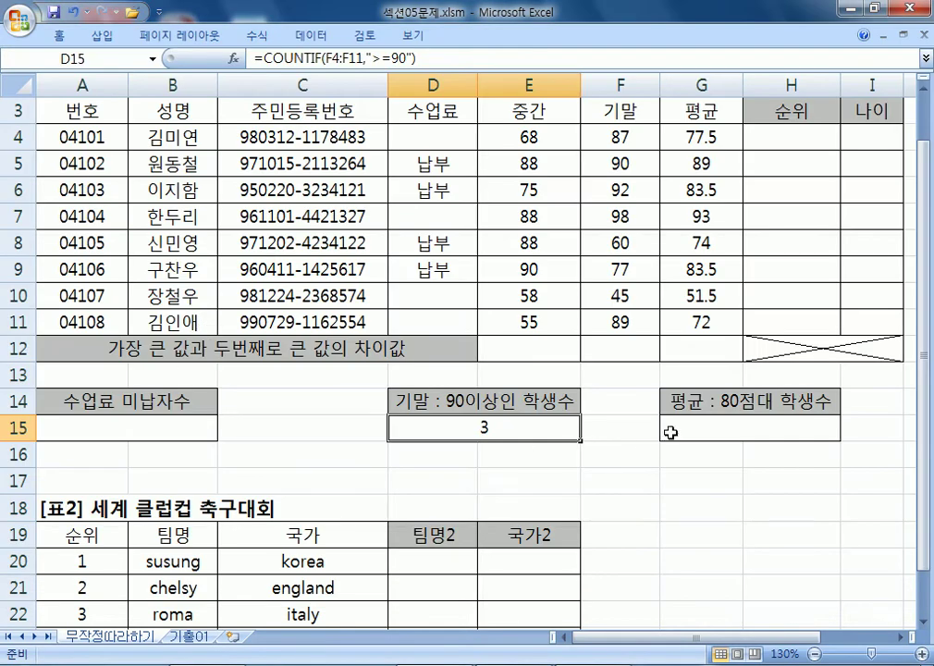
left_click(681, 427)
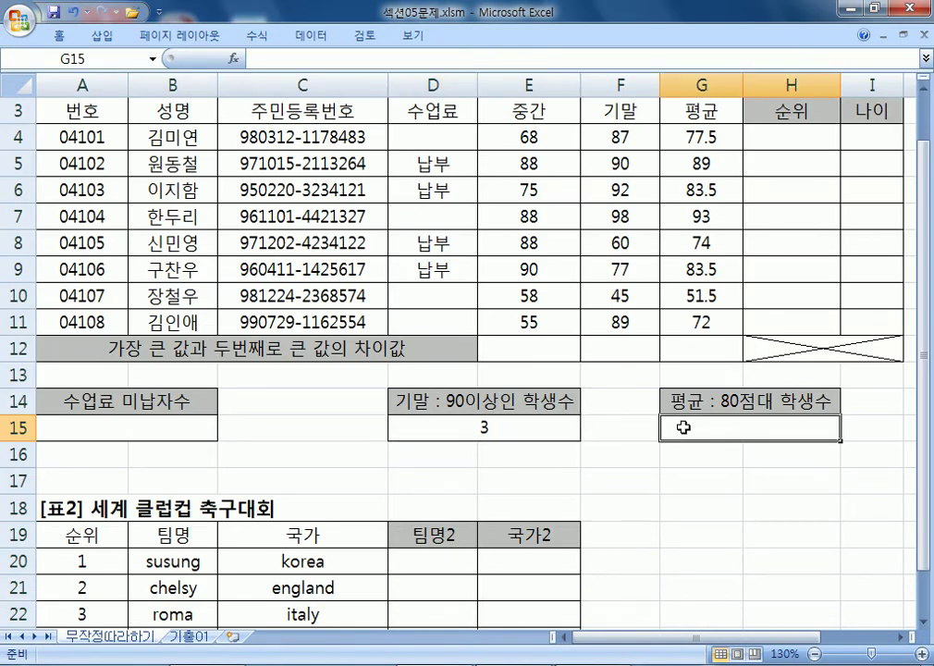
key("alt+Tab")
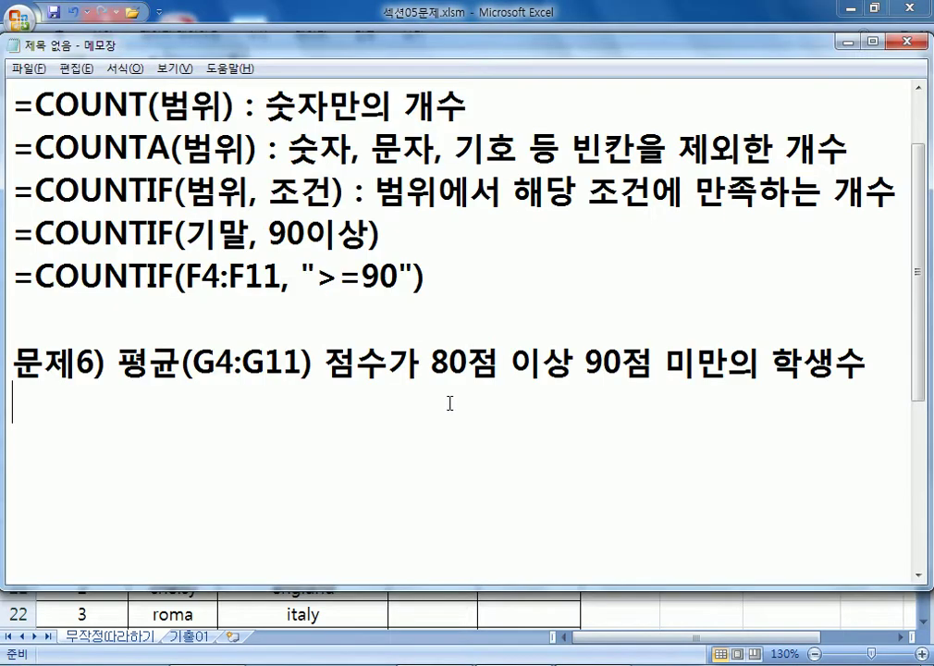
Write "80점대는 몇명인가?" under question 6 and highlight the condition "80점 이상 90점 미만" in the question
type("80점대")
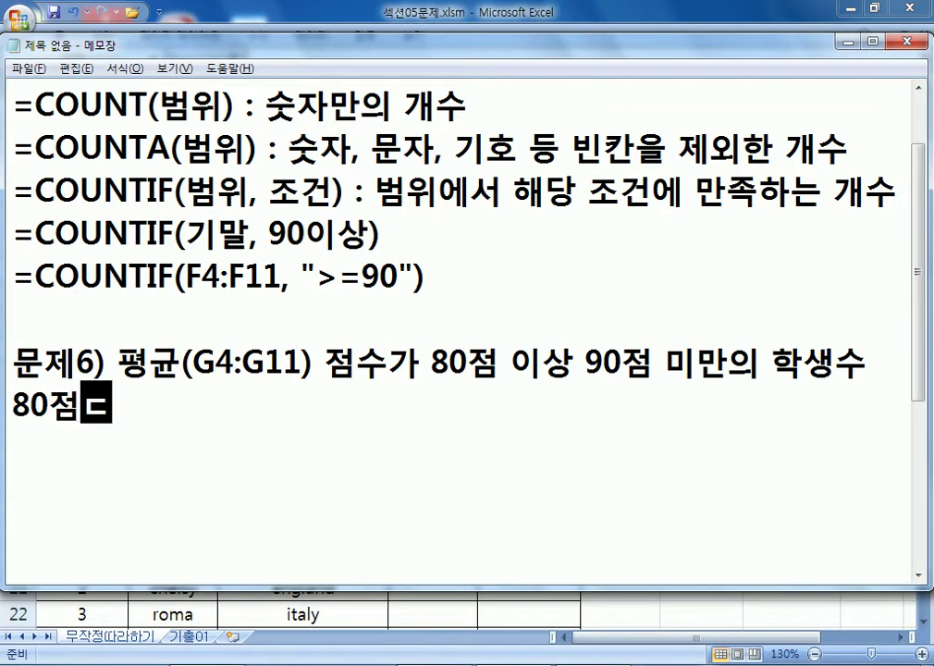
type("는 몇")
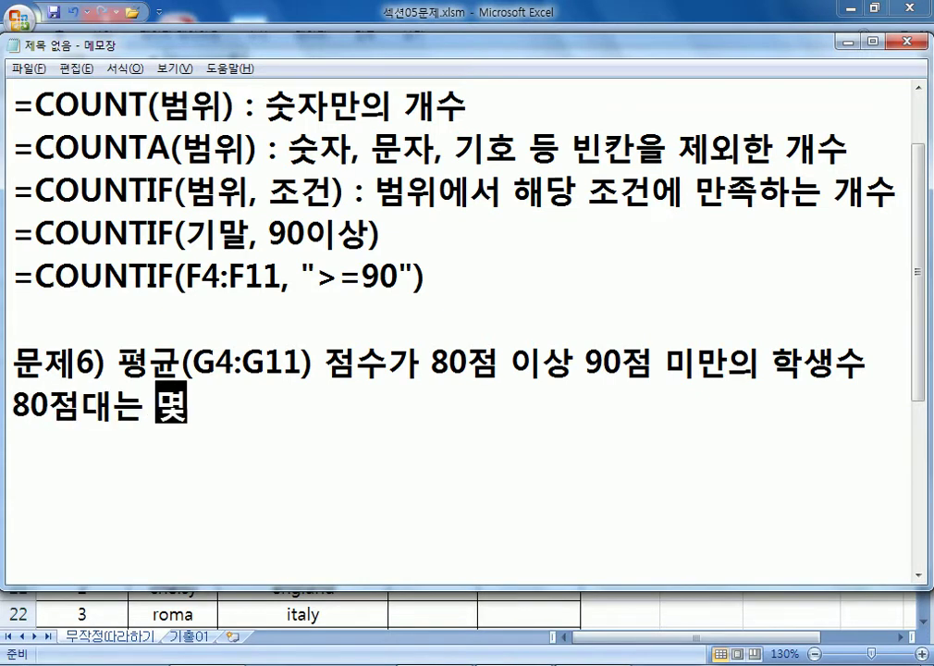
type("명인가?")
key("Return")
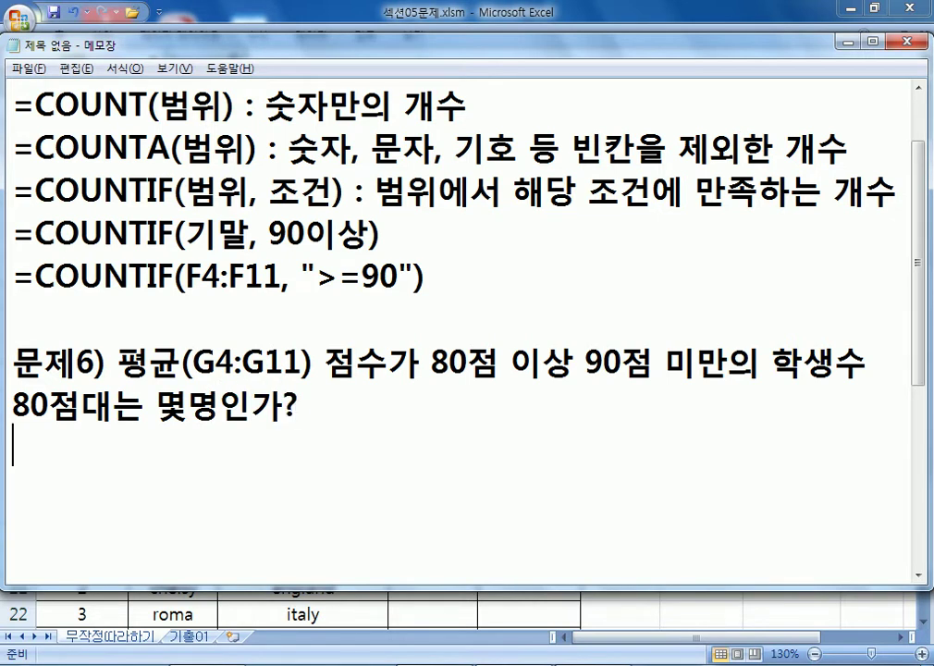
left_click_drag(429, 361, 730, 347)
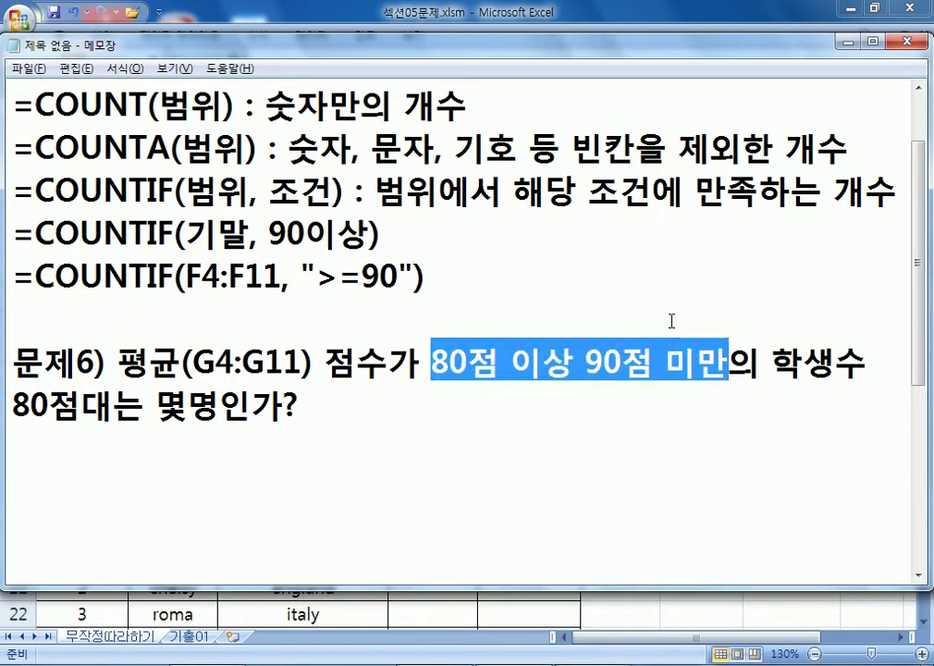
left_click(460, 452)
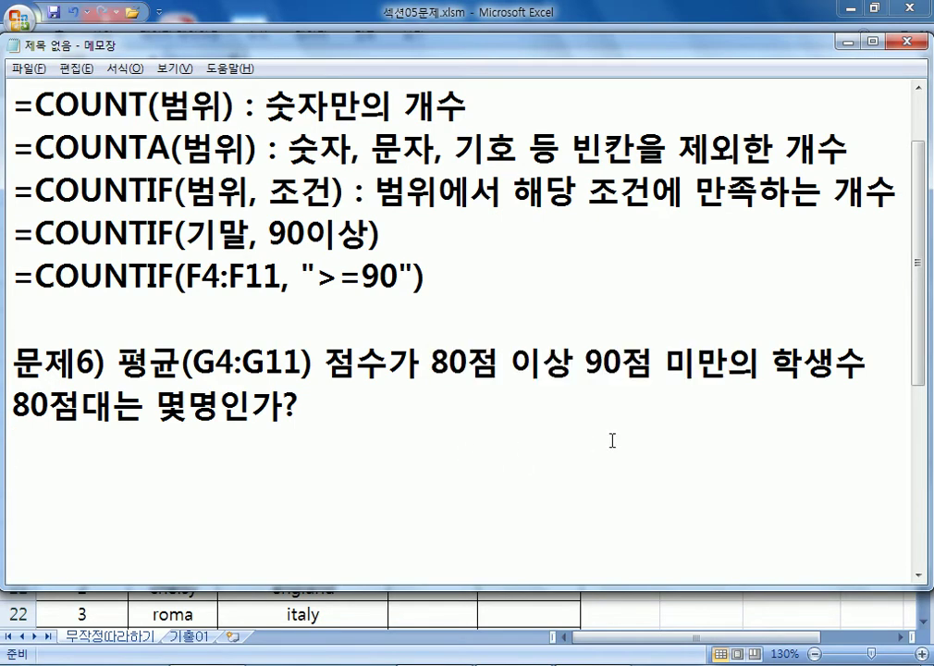
Write the function choices "COUNTIF, SUMIF, COUNTA 중에서 선택" on the line below and highlight COUNTA in it
type("COU")
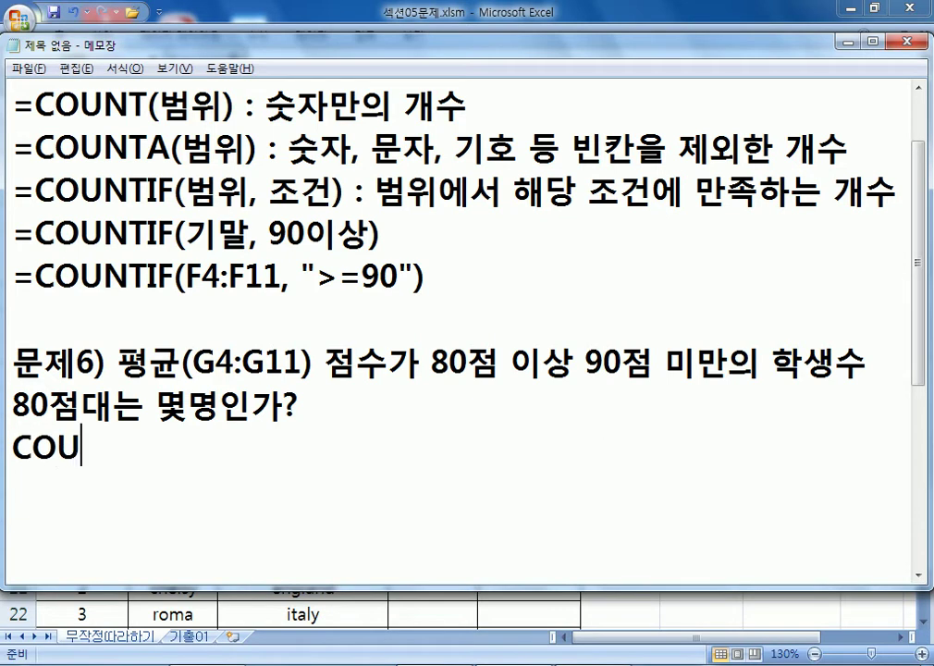
type("NTIF, SUMIF, ")
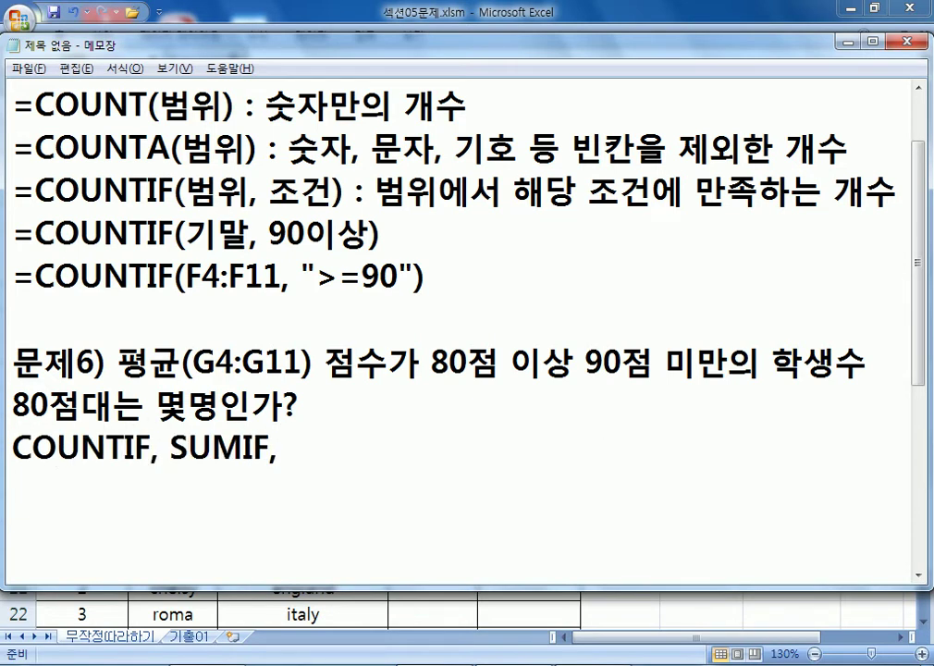
type("COUNTA")
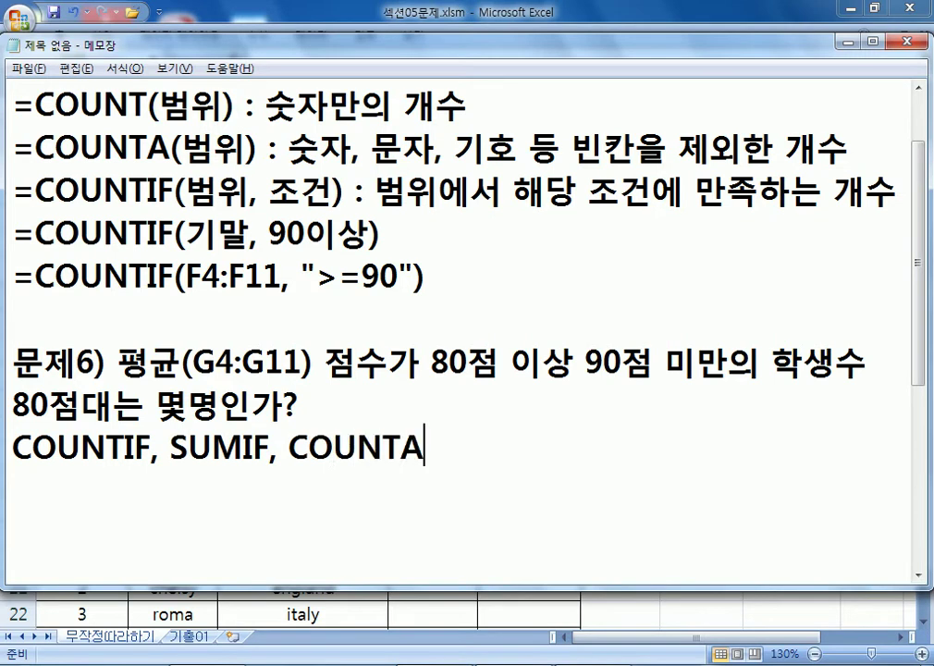
type(" 중에")
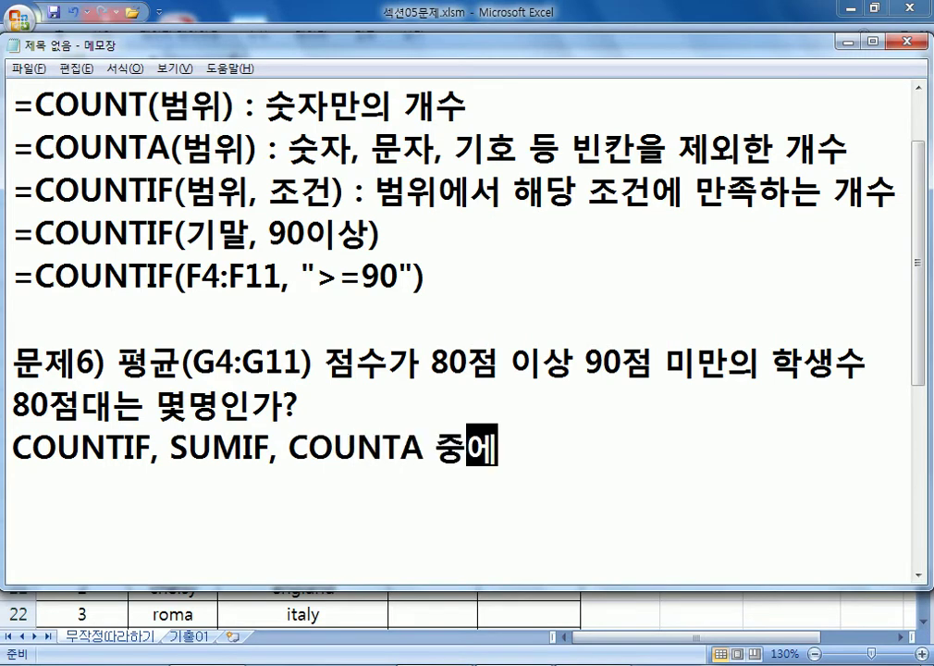
type("서 선택")
key("Return")
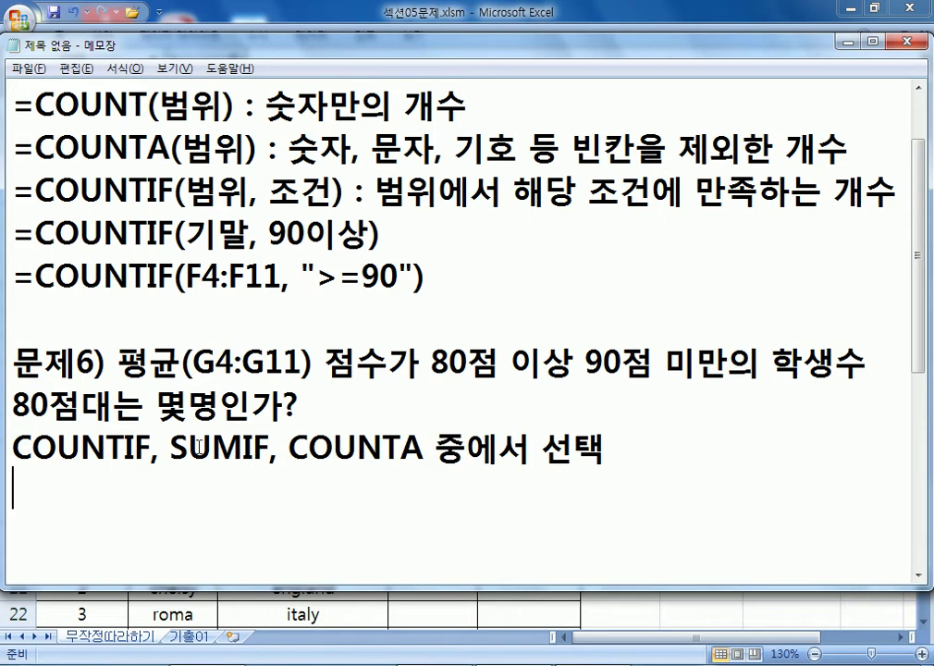
left_click_drag(170, 447, 418, 447)
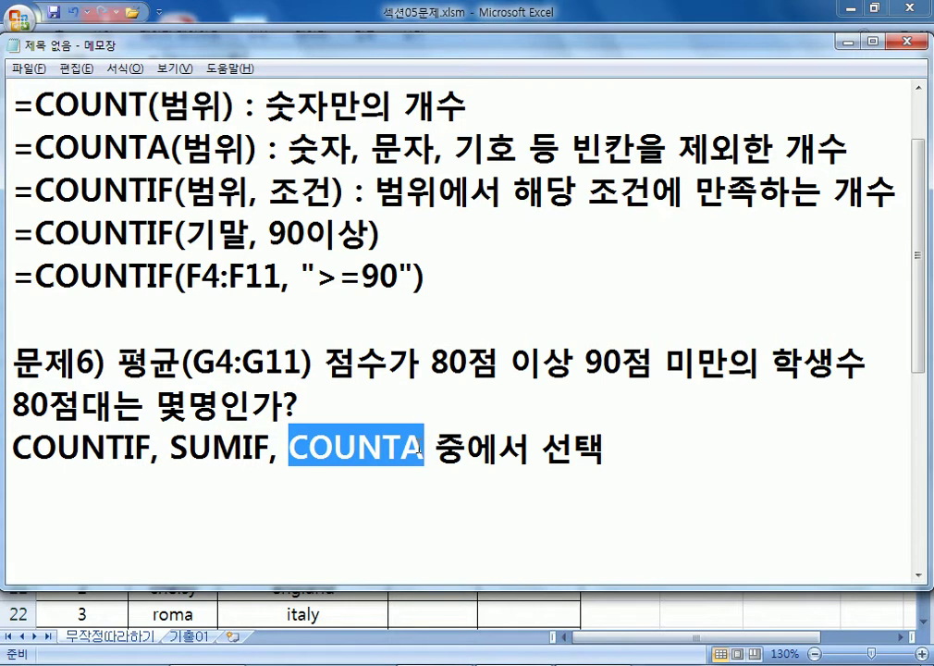
Write the syntax note "=COUNTIF(범위, 조건)" below the function choices for question 6
left_click(85, 480)
scroll(125, 467, "down", 2)
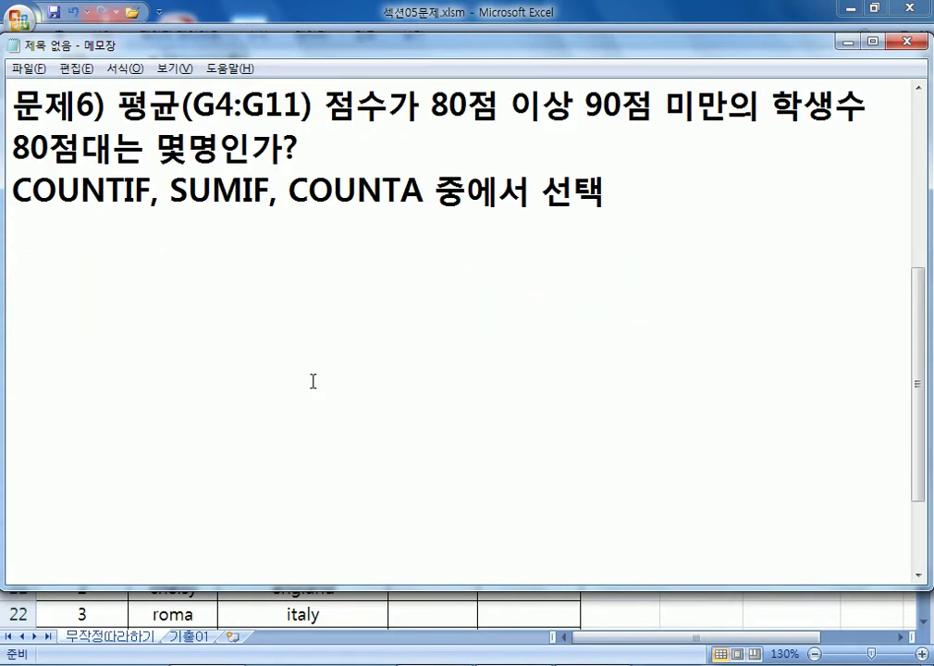
type("=COUNTI")
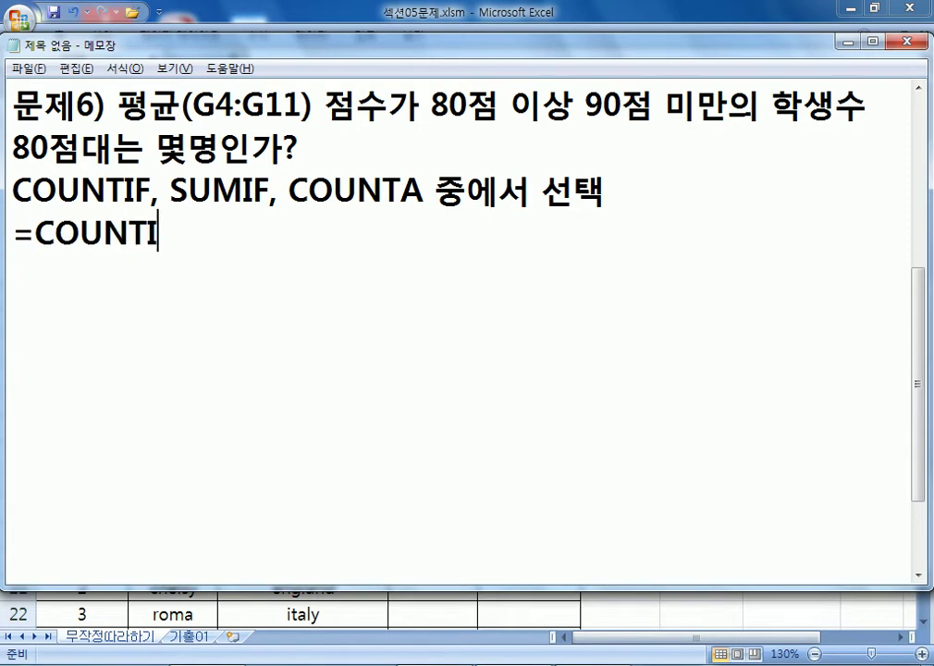
type("F(범위,")
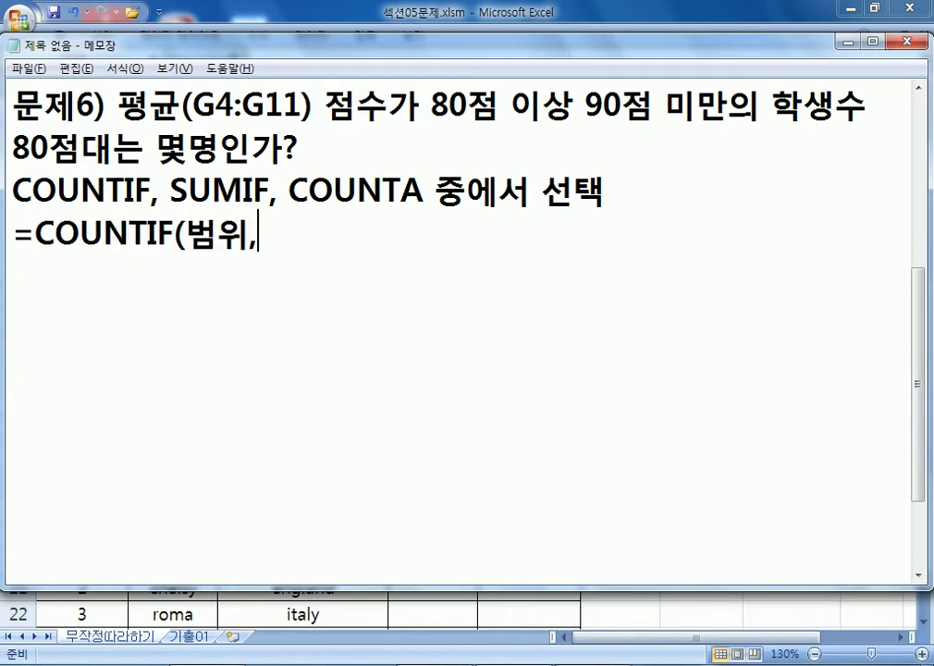
type(" 족건)")
key("Return")
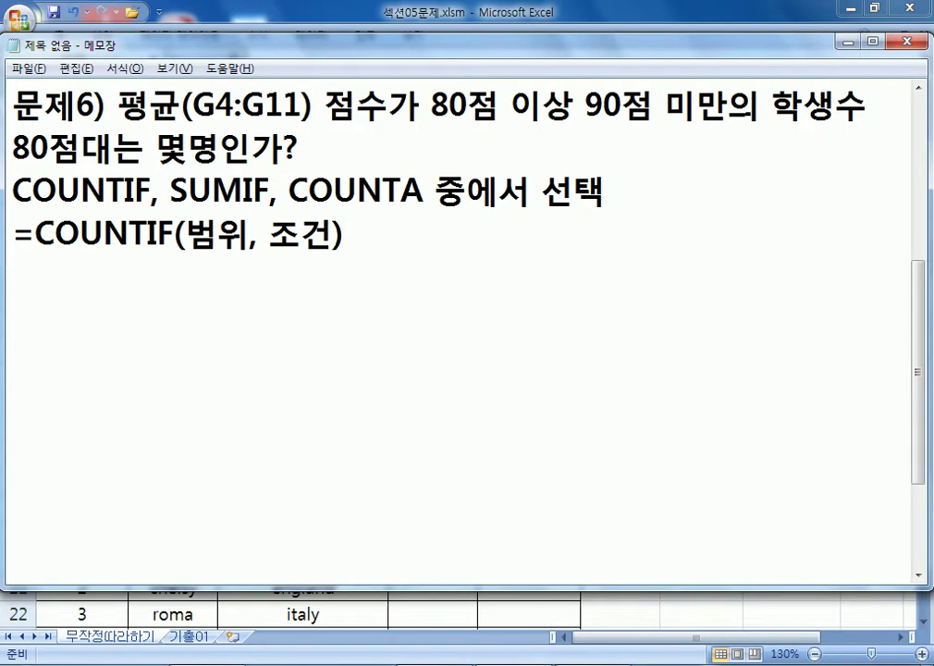
Write the worded version of the answer, "=COUNTIF(평균, 80점대)", below the syntax note
type("=COUNTIF")
type("(평균, ")
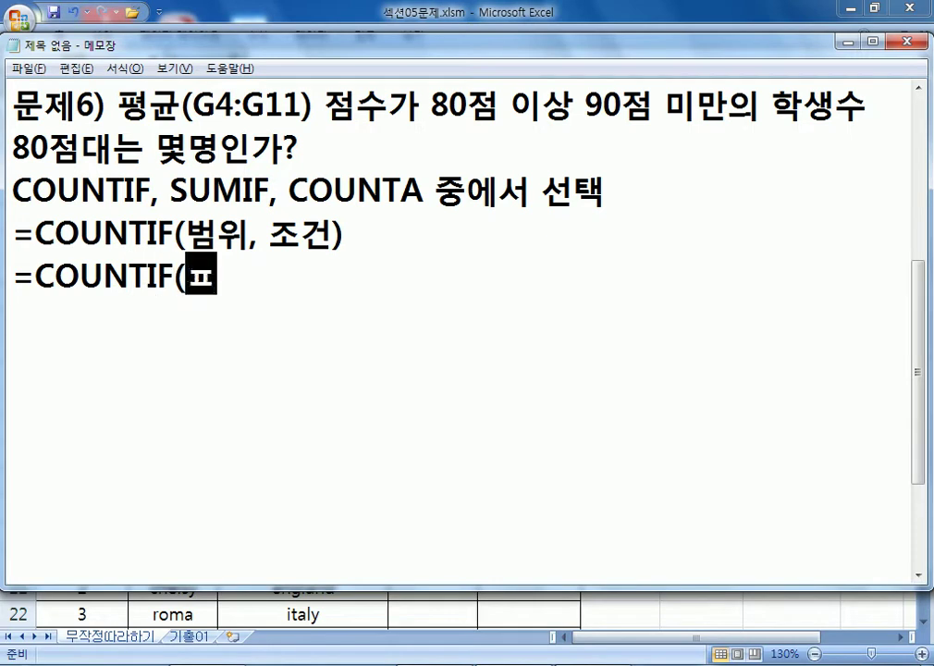
type("80점대)")
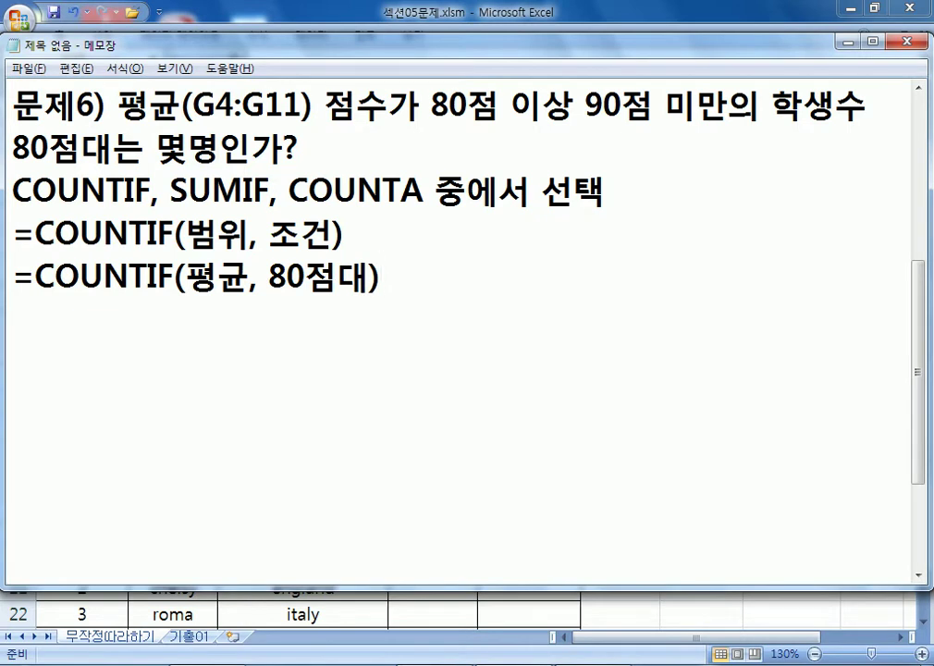
Highlight the condition "80점 이상 90점 미만" in question 6 and mark the "=COUNTIF(평균, 80점대)" line with an X
left_click_drag(431, 107, 728, 106)
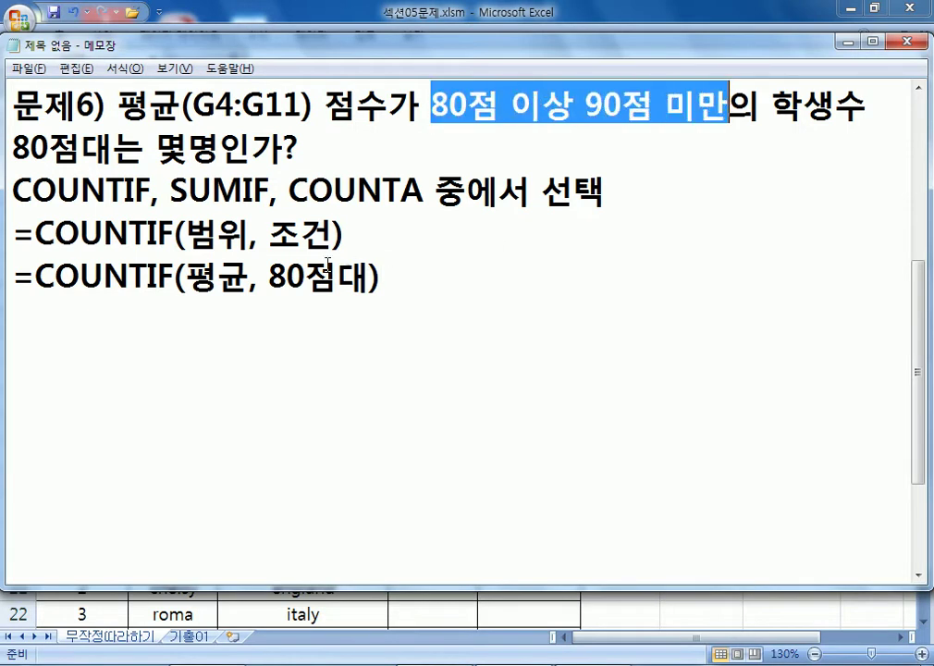
left_click(548, 271)
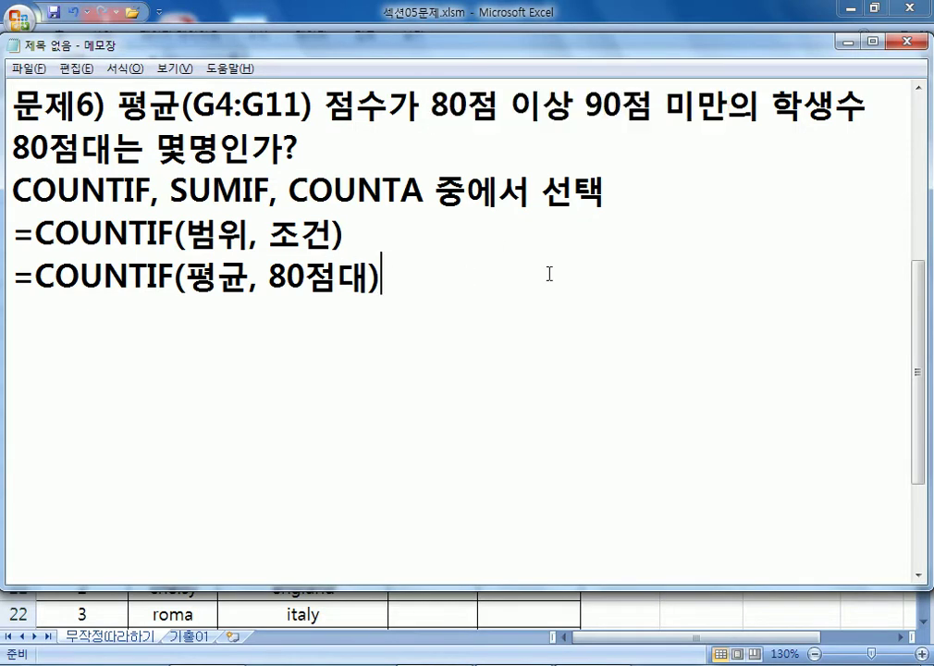
type("X")
key("Return")
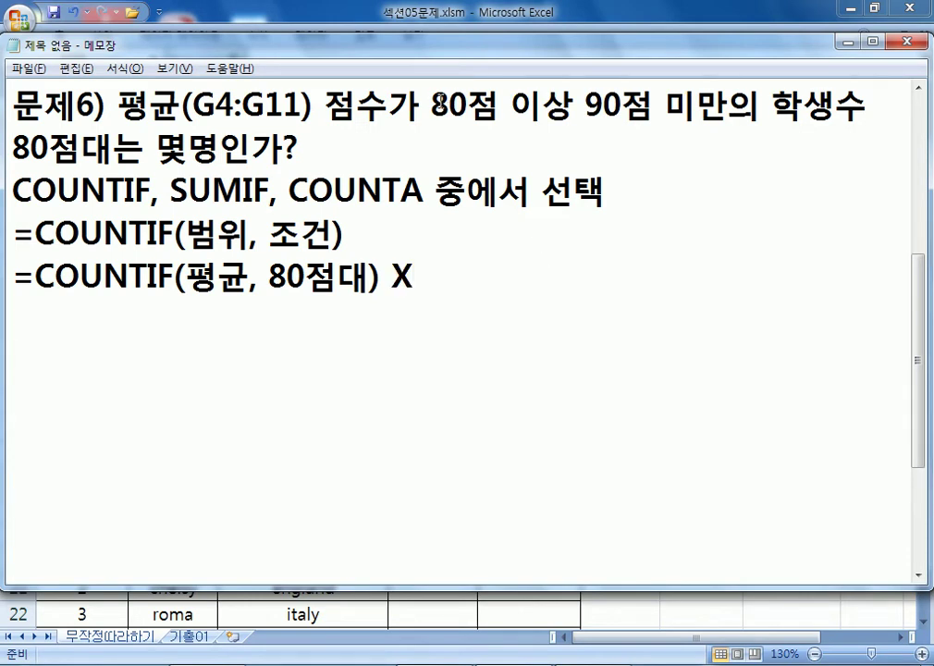
Add the reason "(80이상, 90미만/2가지 조건X)" after the X on the "80점대" formula line
left_click_drag(431, 103, 575, 103)
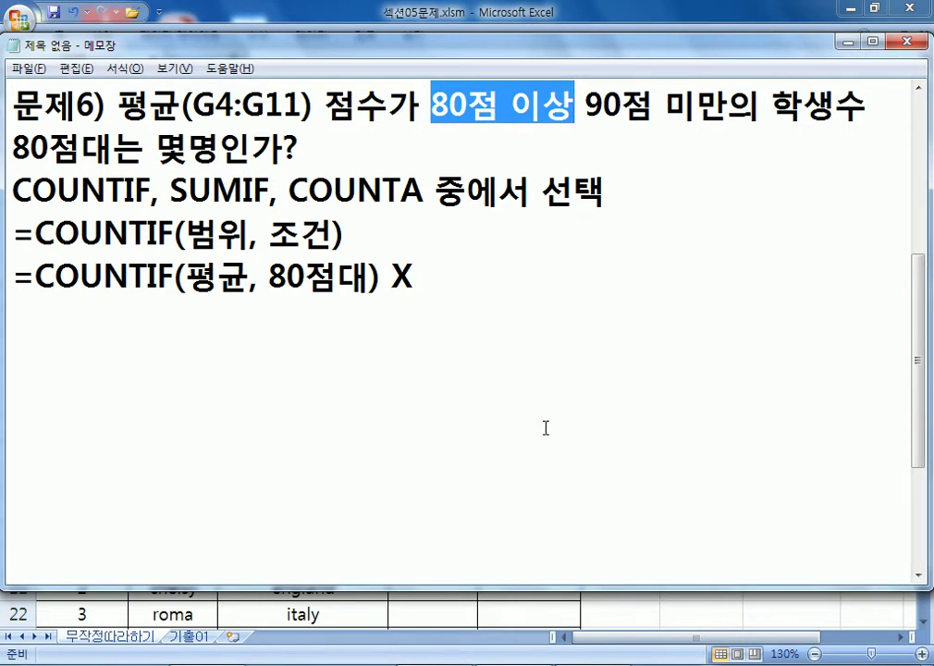
left_click(533, 273)
type("(")
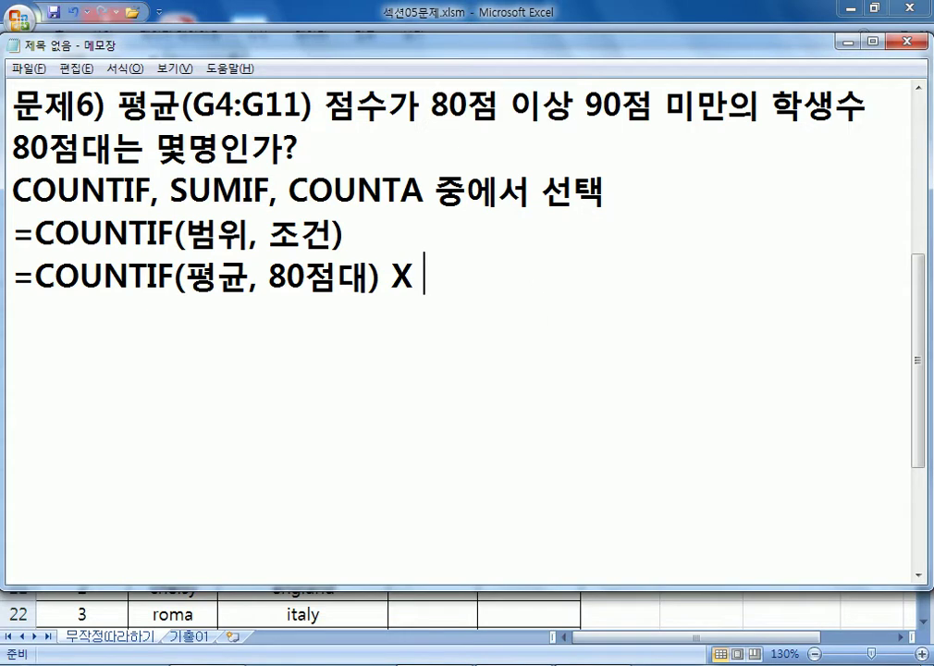
type("80DLTK")
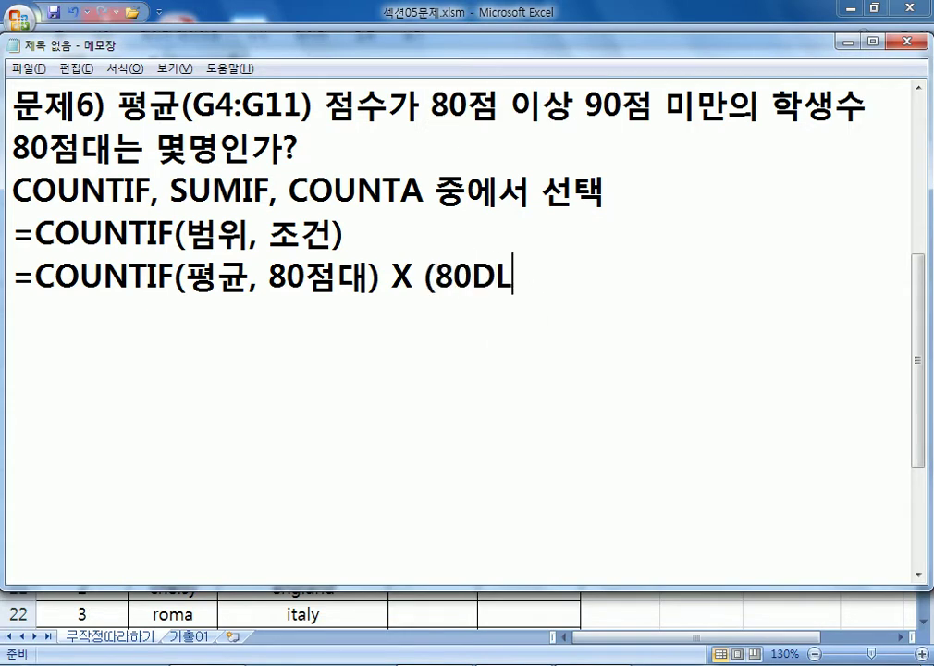
key("BackSpace")
key("BackSpace")
key("BackSpace")
key("BackSpace")
key("Hangul")
type("이상")
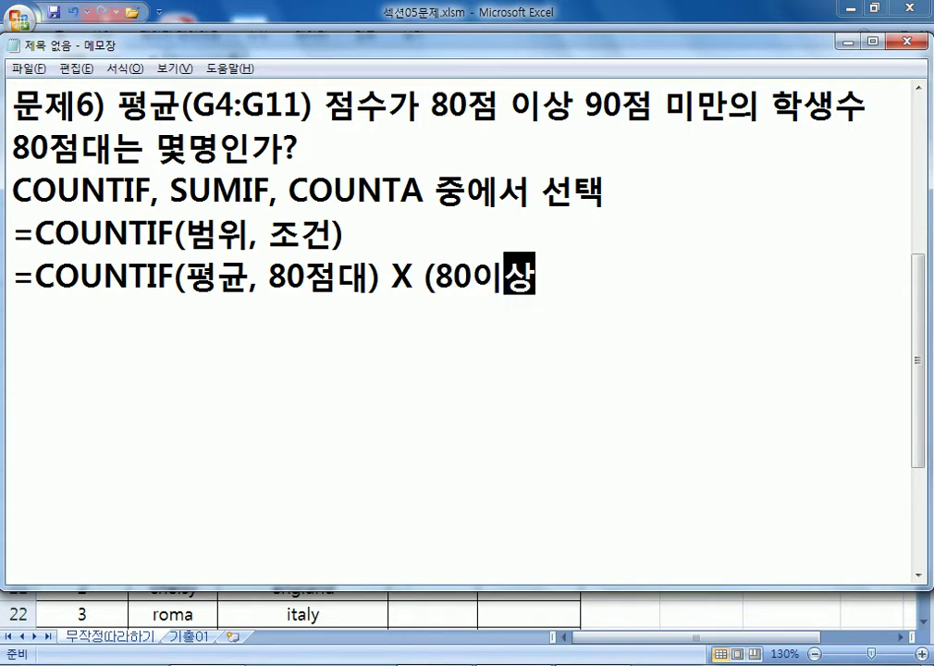
type(", 90")
type("미만")
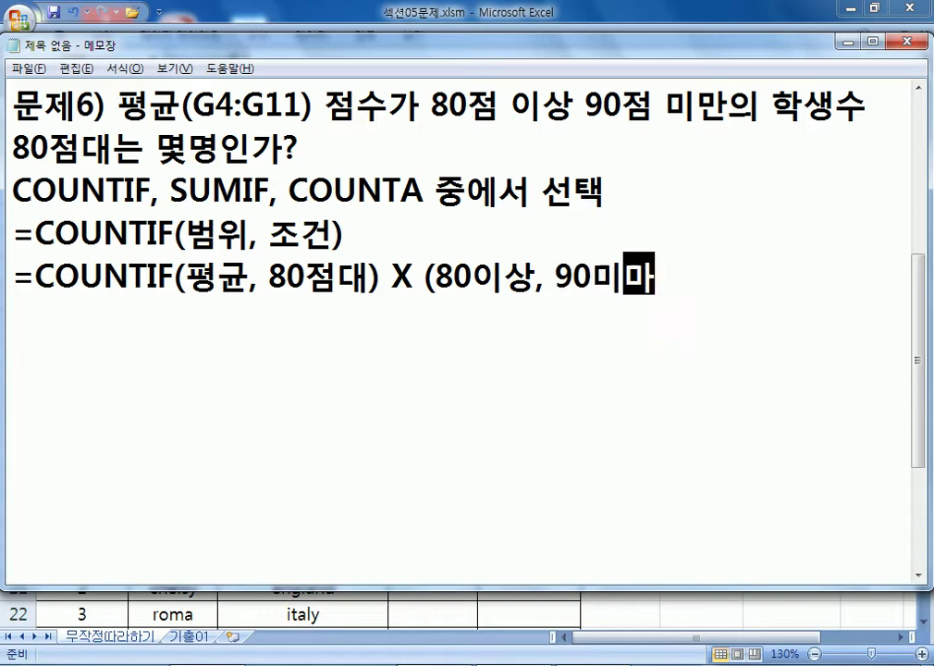
type(" ㅈ")
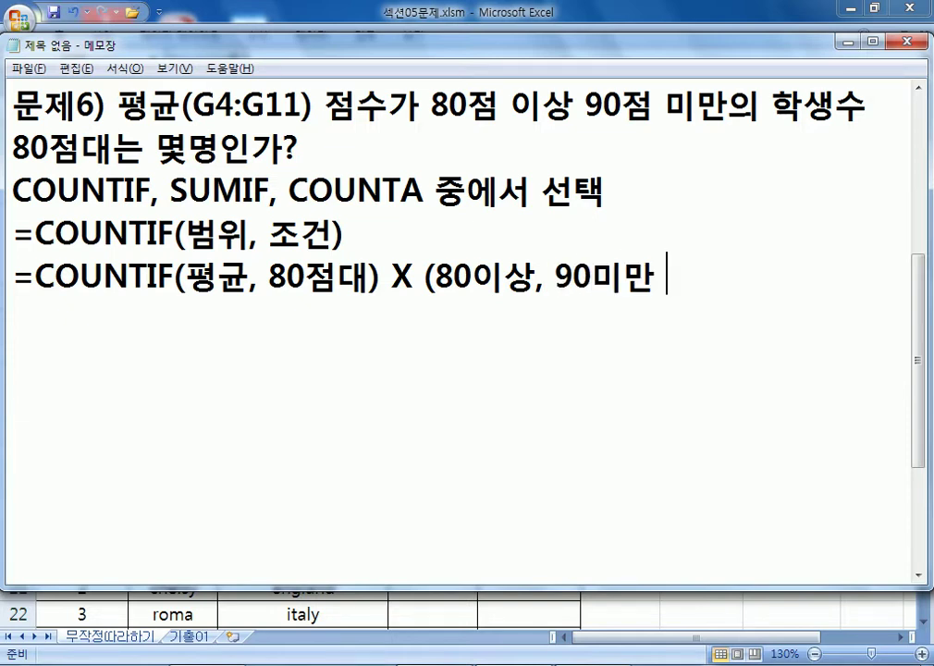
key("BackSpace")
type("2가지")
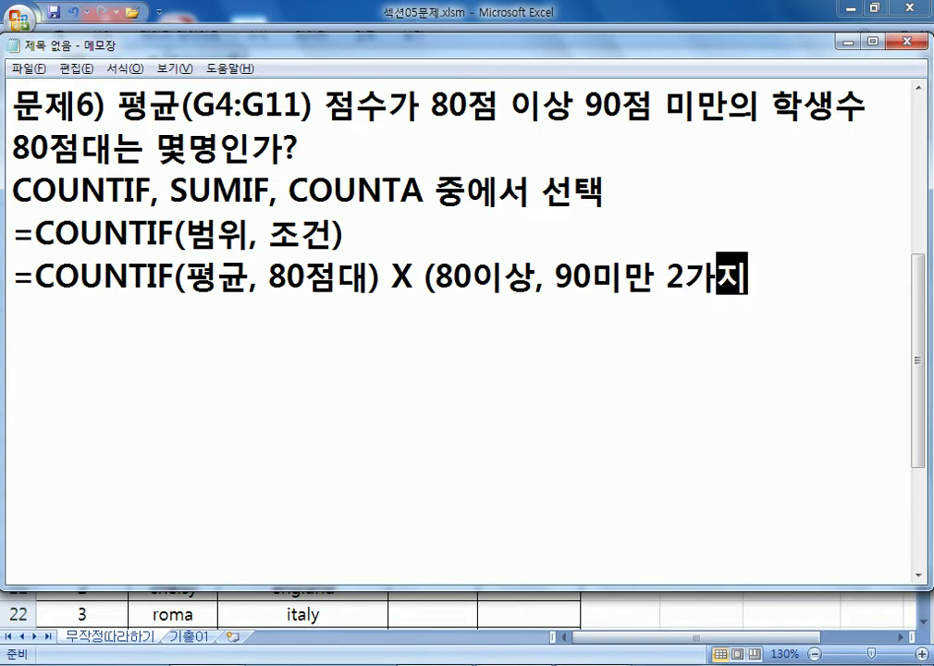
type(" 조건X)")
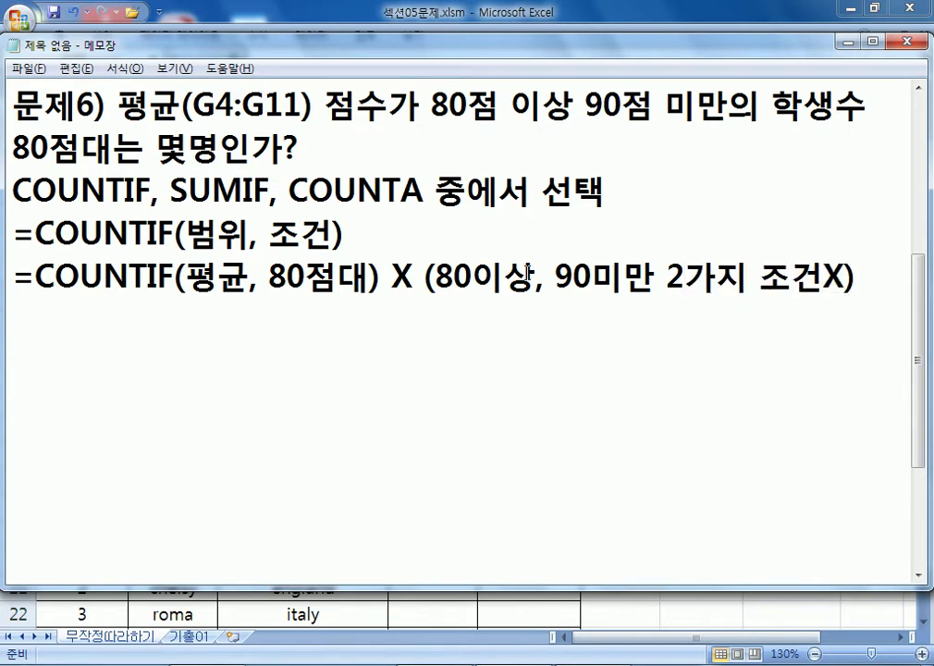
left_click_drag(658, 281, 664, 280)
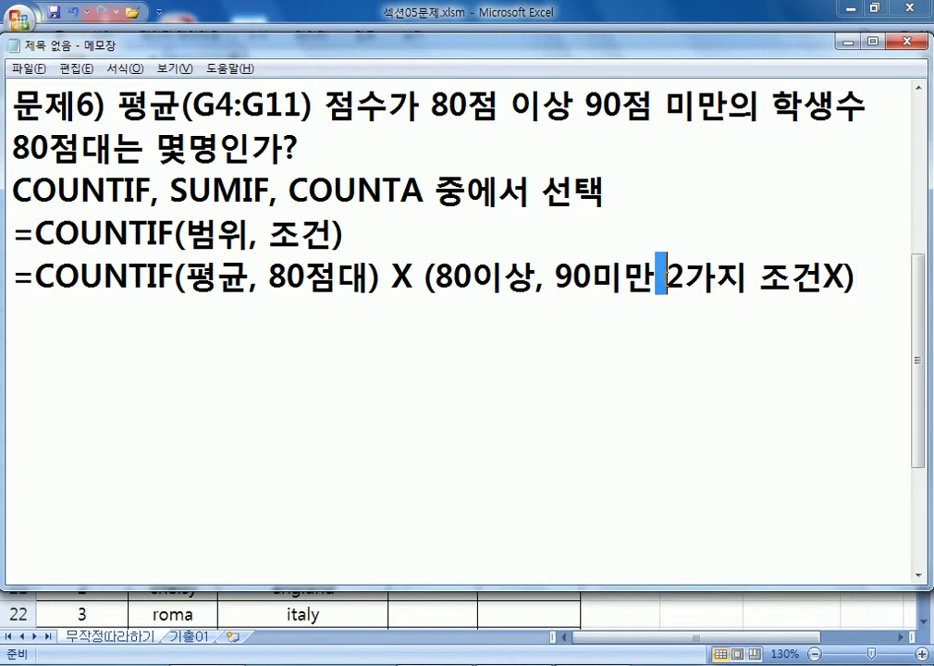
type("/")
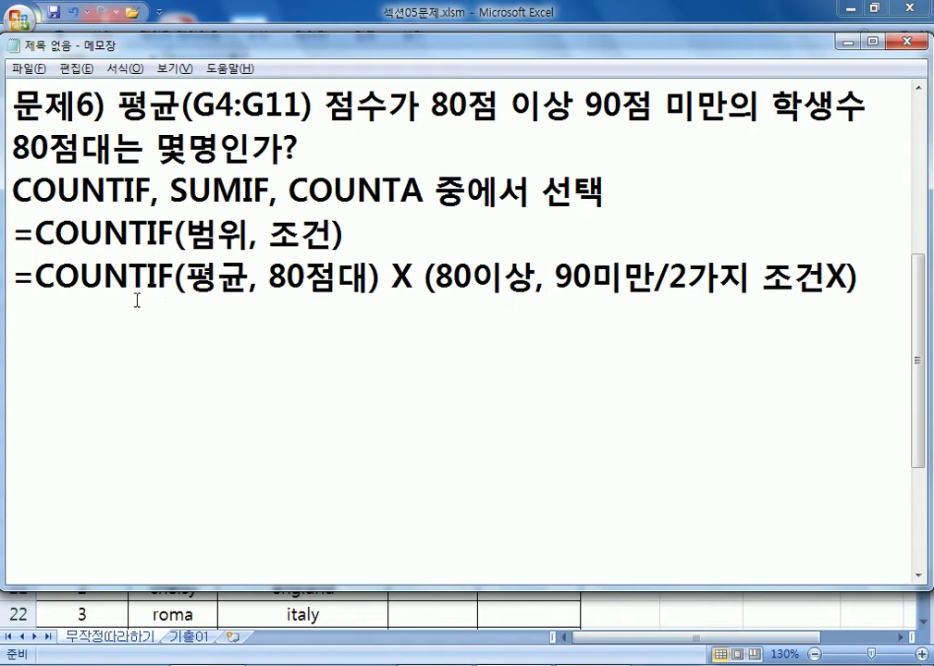
Write the first part of the worded formula, "=COUNTIF(평균, 80이상)", on the line below
left_click(206, 299)
type("=채ㅕㅜ")
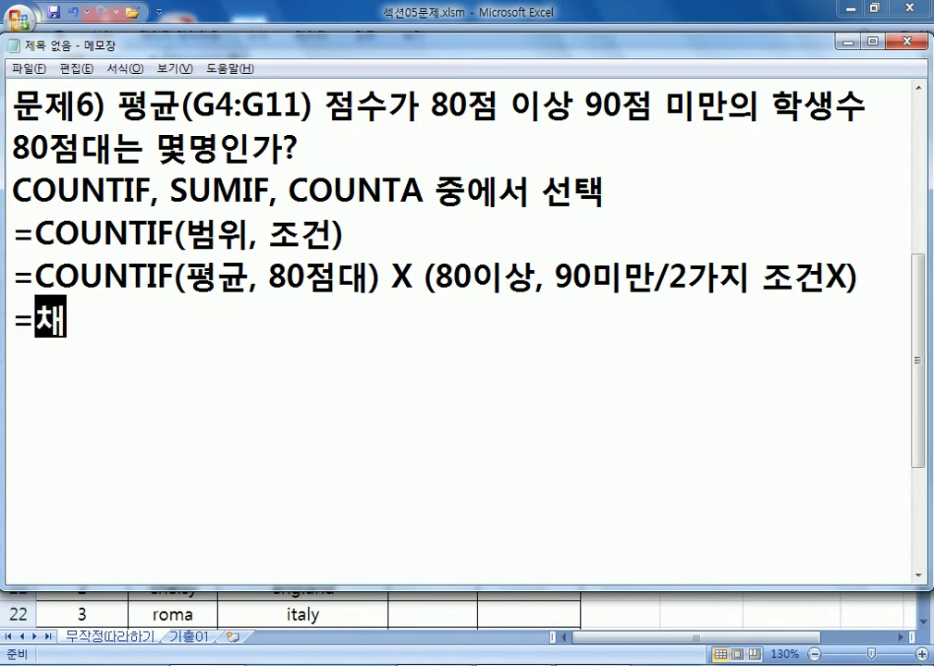
key("BackSpace")
key("BackSpace")
key("BackSpace")
key("Hangul")
type("COU")
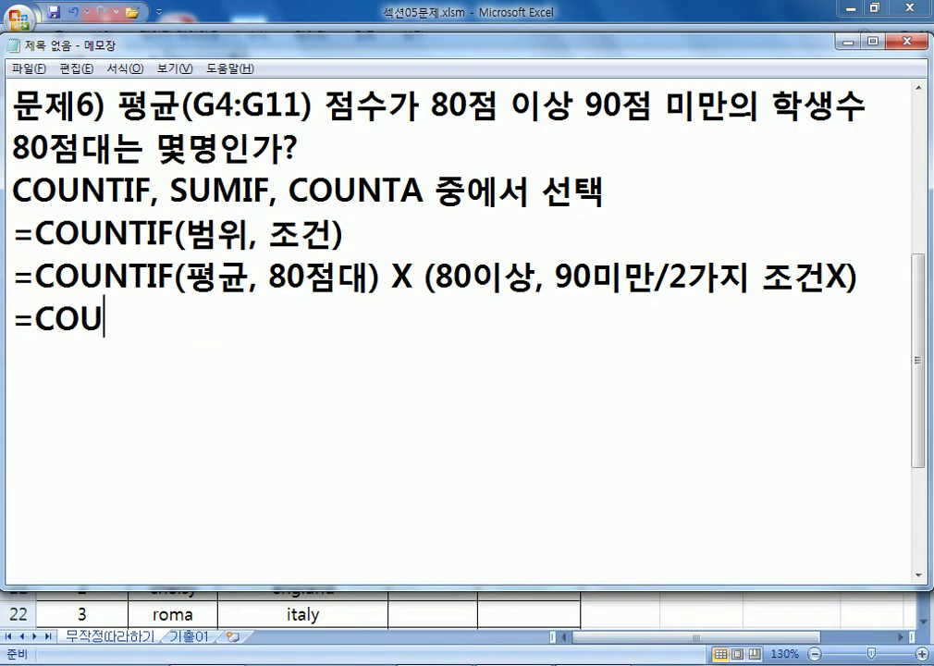
type("NTIF(")
key("Hangul")
type("ㅍㅕㅇㄱㅠㄴ, 90")
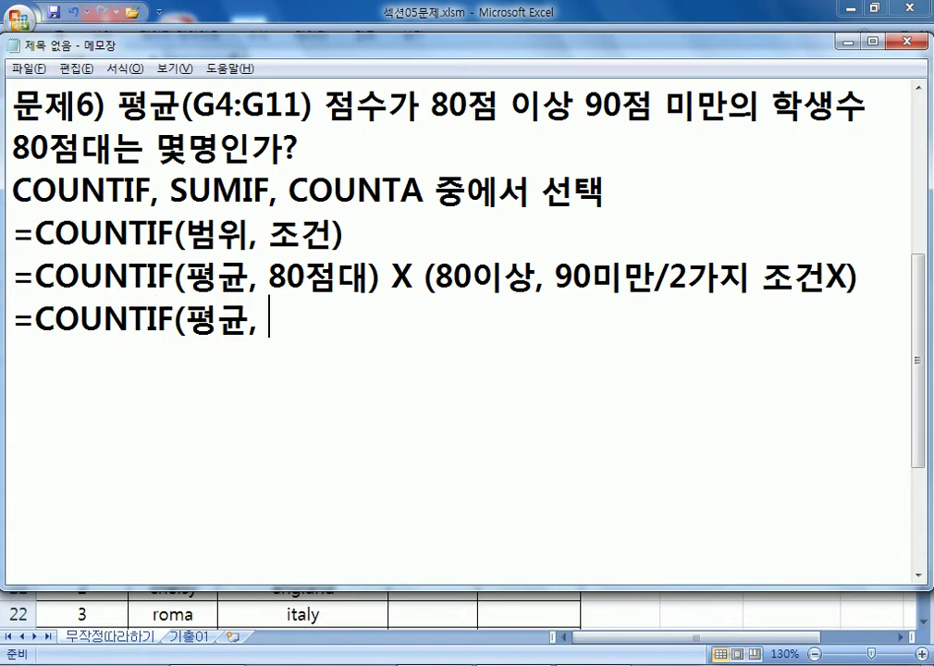
type("ㅇㅣㅅㅏ")
key("BackSpace")
key("BackSpace")
key("BackSpace")
key("BackSpace")
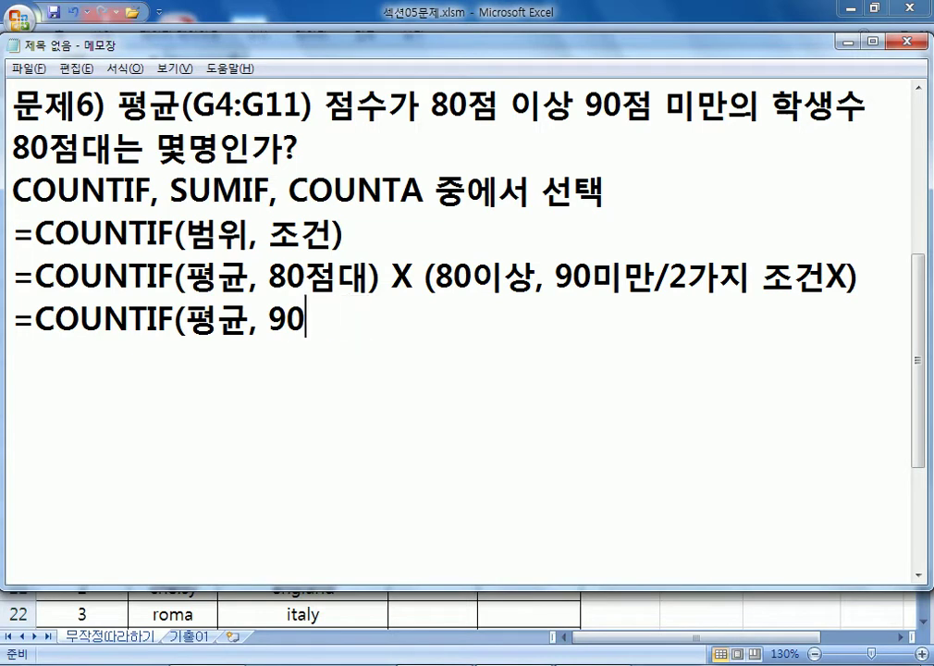
type("80ㅇㅣㅅㅏㅇ)")
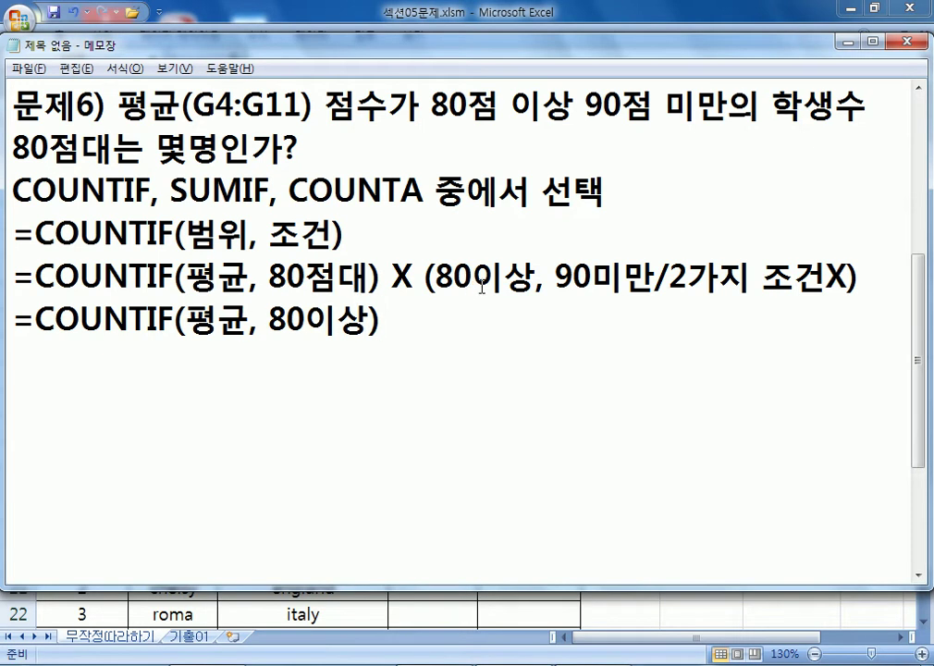
Switch to Excel and select the averages of 80 or higher in G5, G6, G7 and G9
key("alt+Tab")
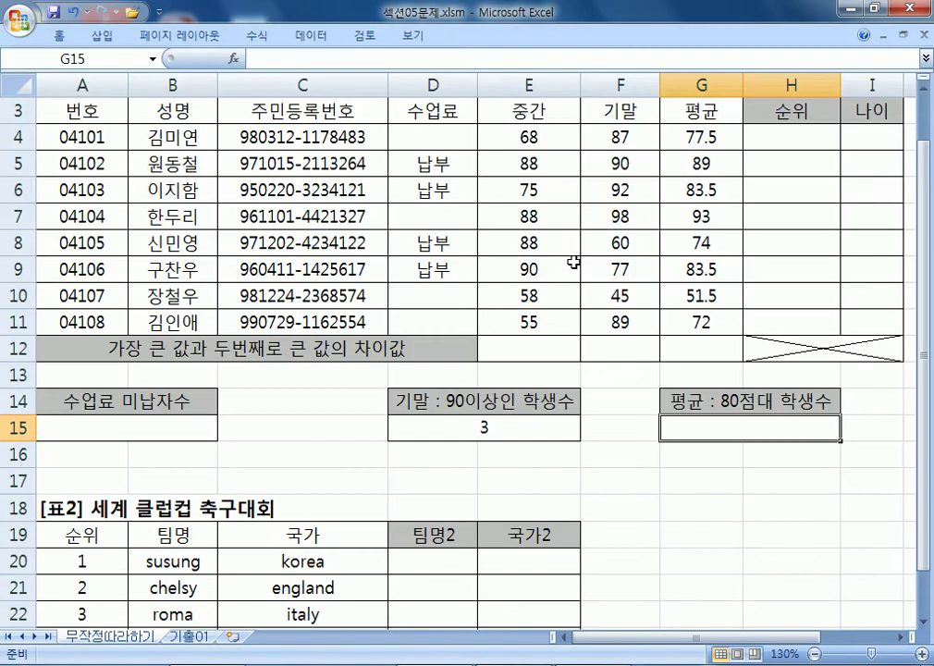
left_click(699, 163)
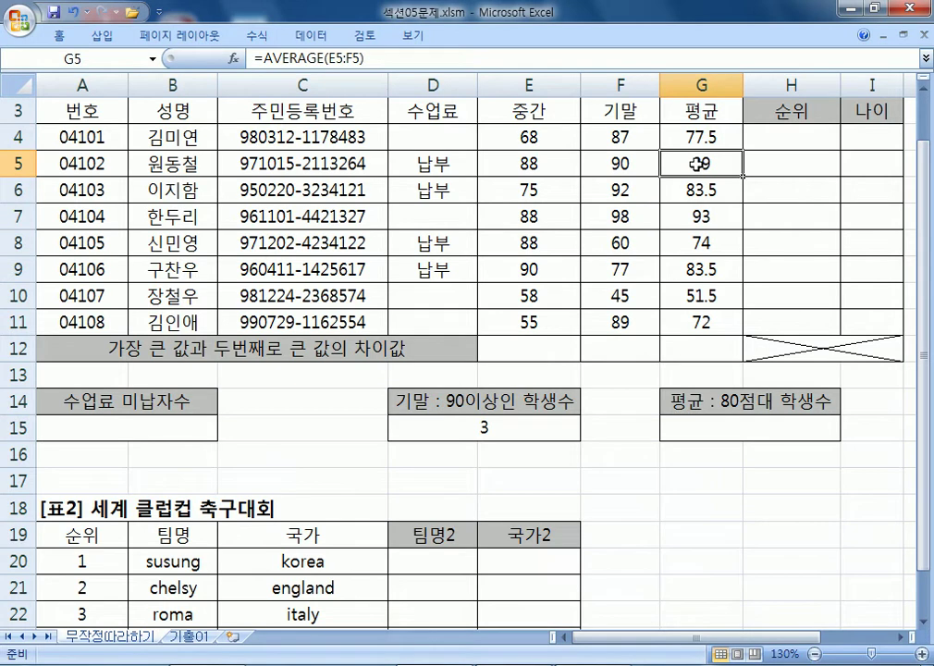
left_click(698, 189, "ctrl")
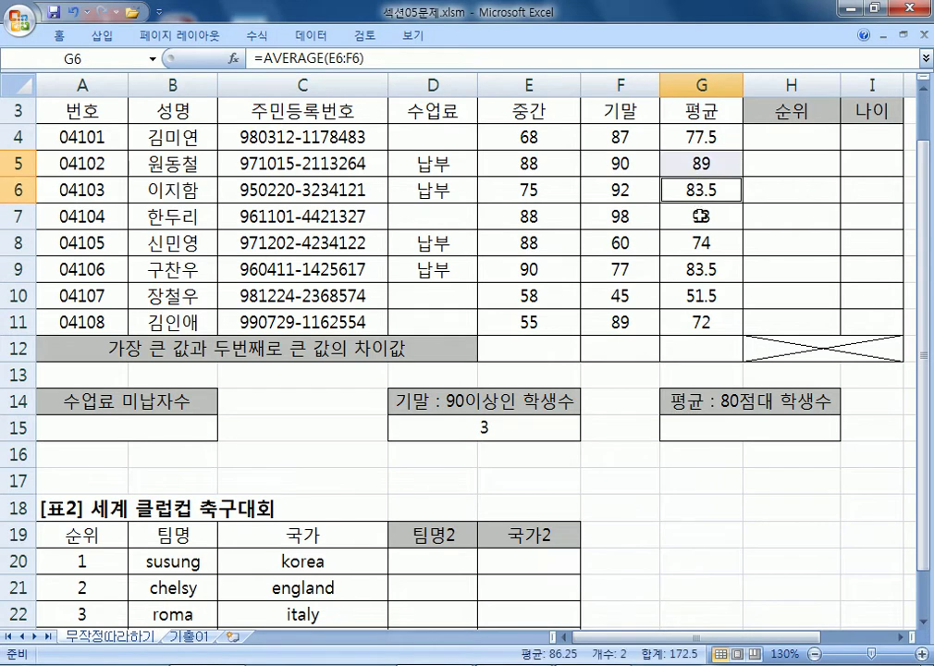
left_click(701, 216, "ctrl")
left_click(705, 269, "ctrl")
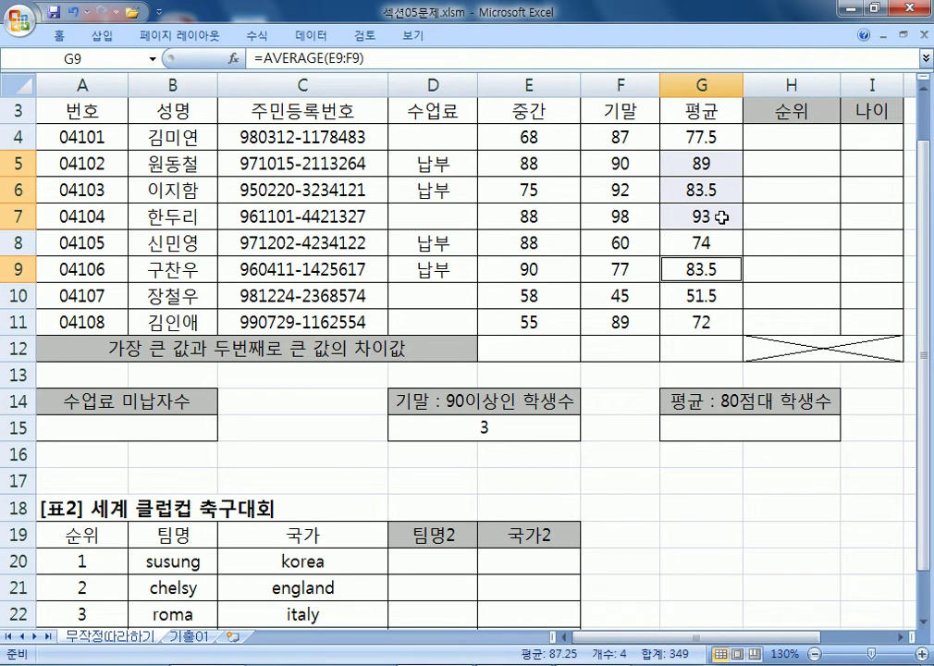
Return to Notepad and append "-COUNTIF(평균, 90이상)" to the worded formula
key("alt+Tab")
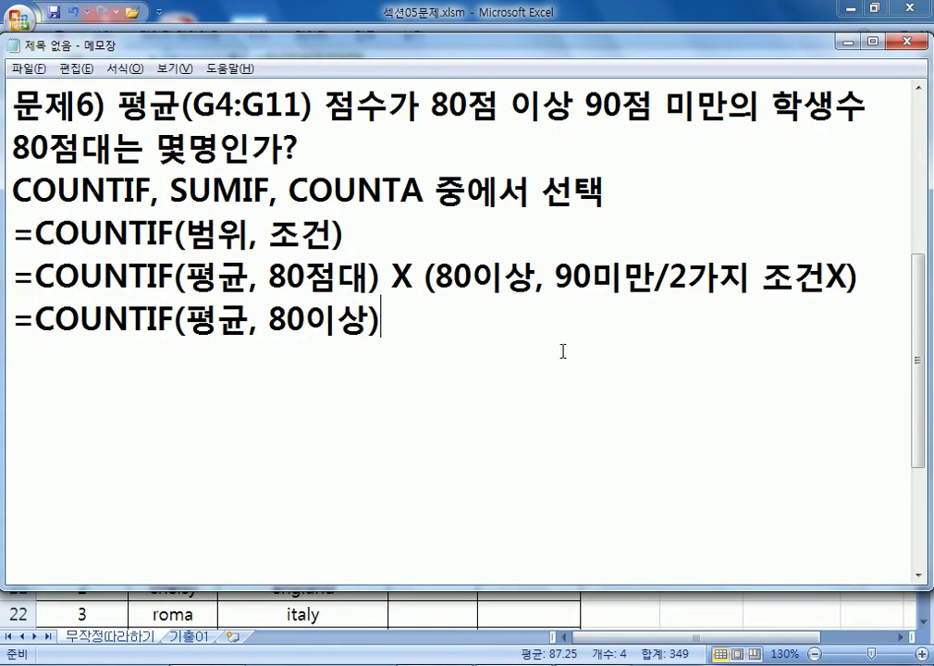
type("-COUNTIF(평균, ")
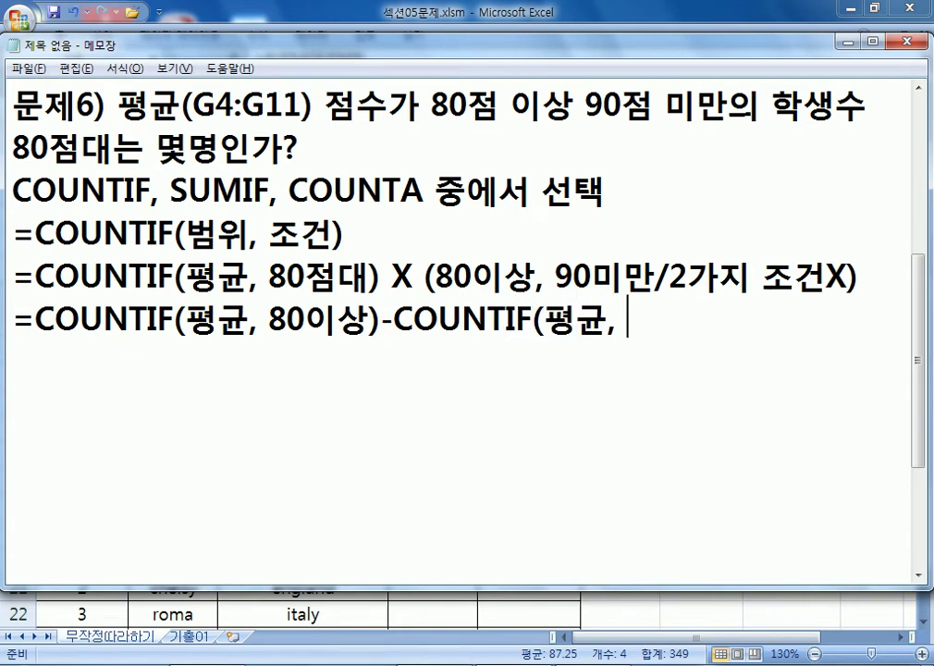
type("90이상)")
key("Return")
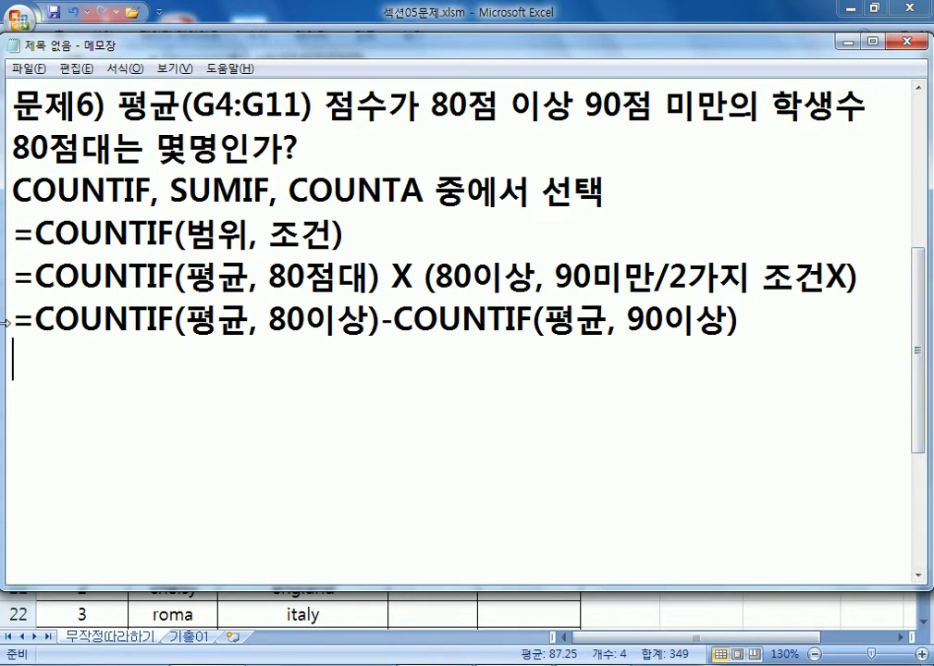
Duplicate the worded subtraction formula below and change its first COUNTIF to use G4:G11 and ">=80"
left_click_drag(17, 319, 26, 350)
left_click_drag(185, 362, 248, 361)
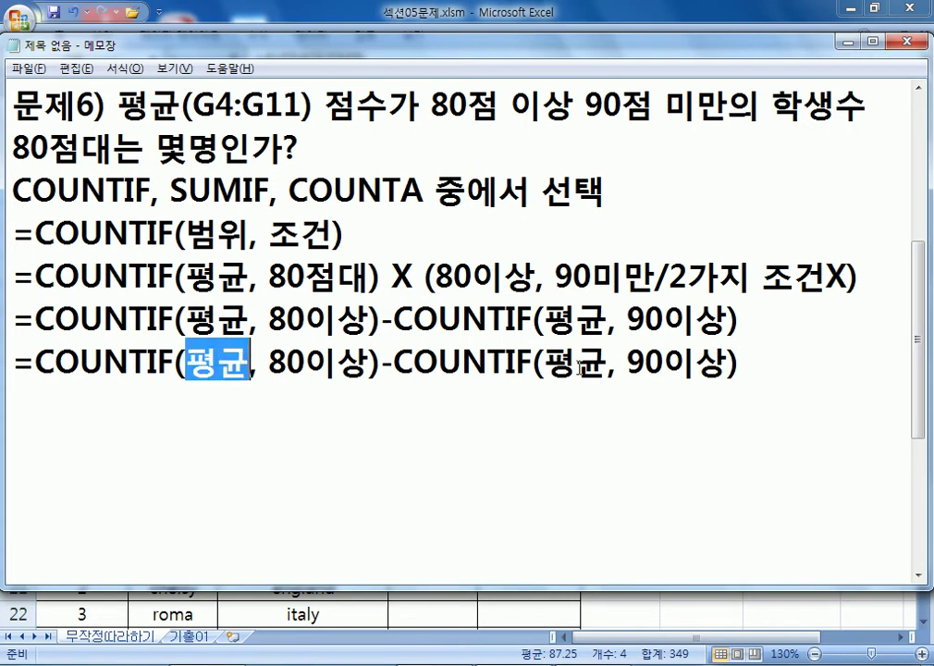
type("G4:G11")
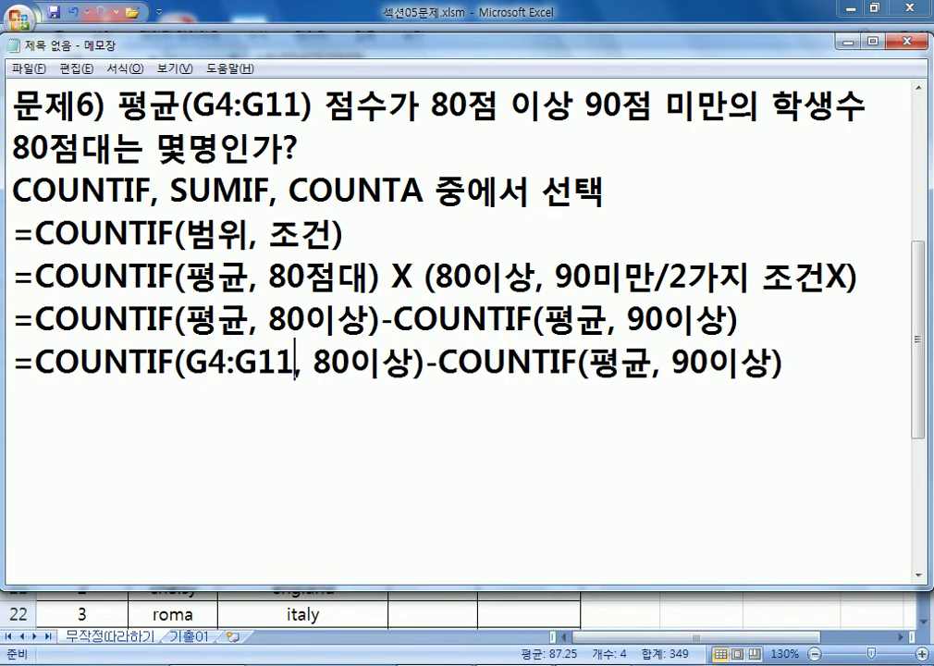
key("Right")
key("Right")
type("\">=80\"")
key("Delete")
key("Delete")
key("Delete")
key("Delete")
Replace "평균" in the second COUNTIF of the duplicated formula with the range G4:G11
key("Right")
key("Right")
key("Right")
key("Right")
key("Right")
key("Right")
key("Right")
key("Right")
key("Right")
key("Right")
type("G4:g11")
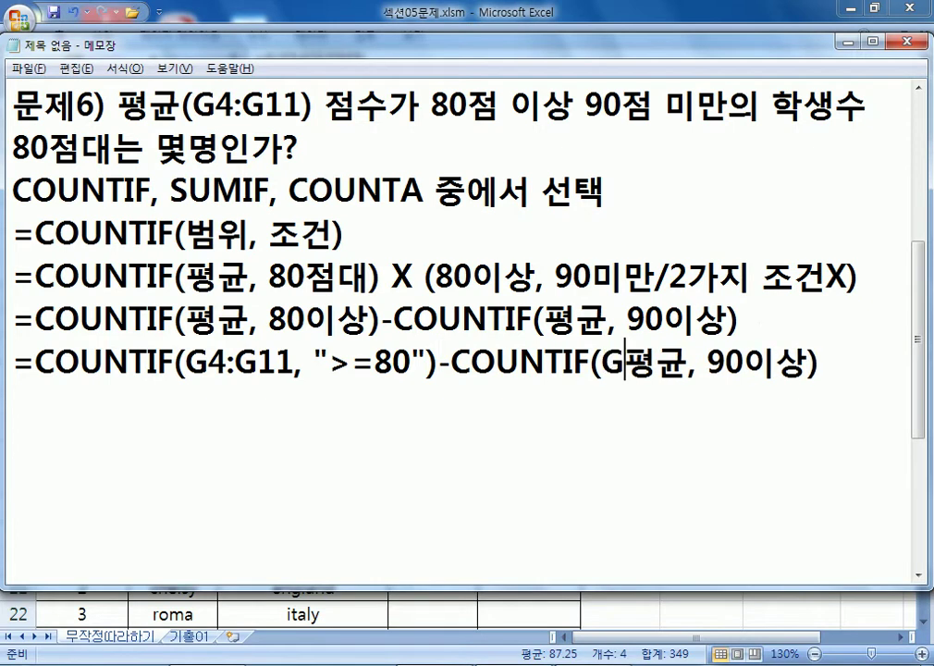
key("BackSpace")
key("BackSpace")
key("BackSpace")
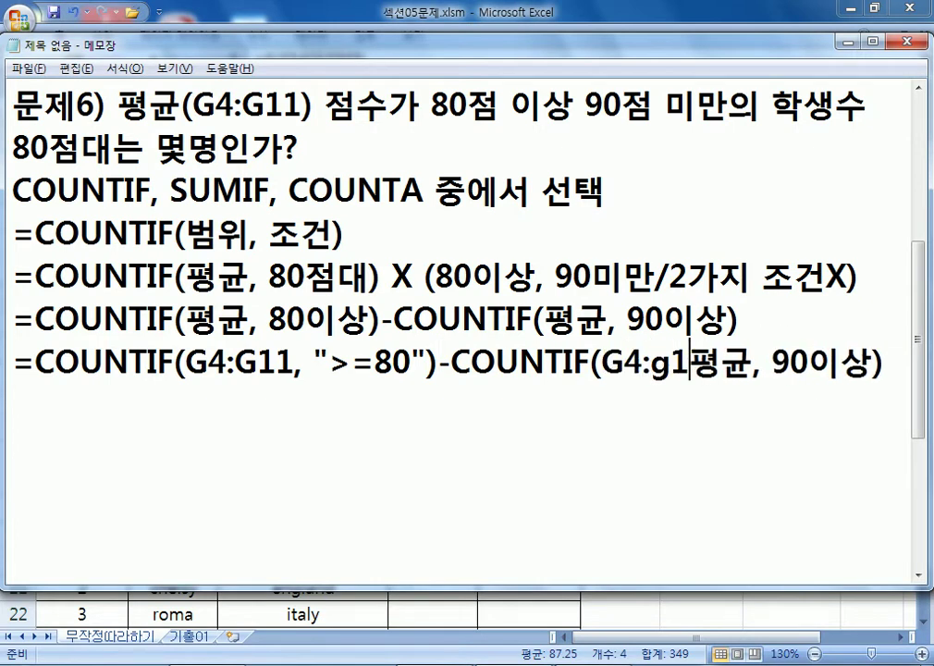
type("G11")
key("Delete")
key("Delete")
key("Right")
key("Right")
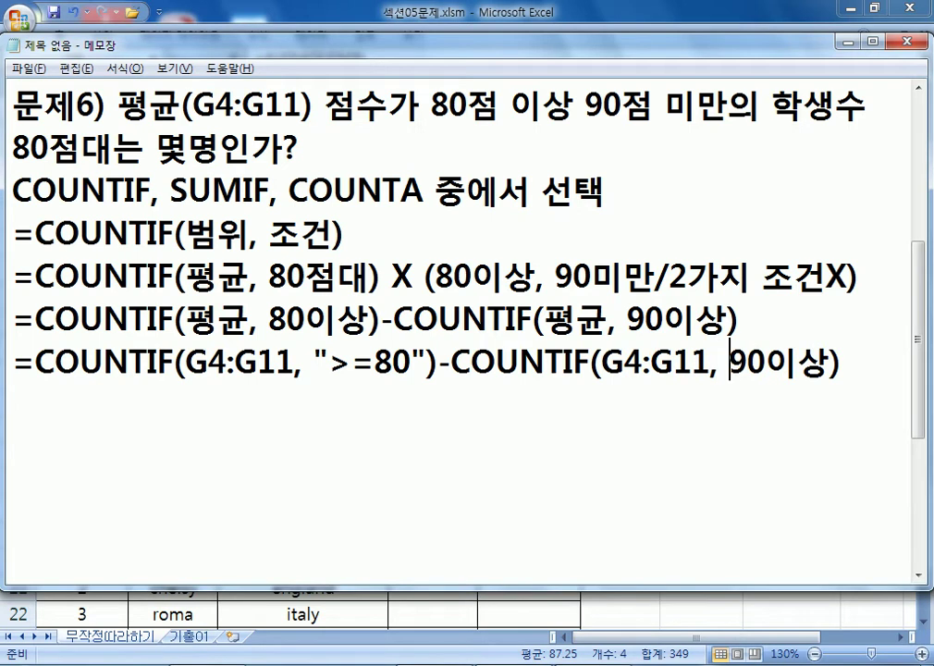
Replace the second COUNTIF's condition with ">=90", close the formula, and briefly highlight the completed line
type("\">=90")
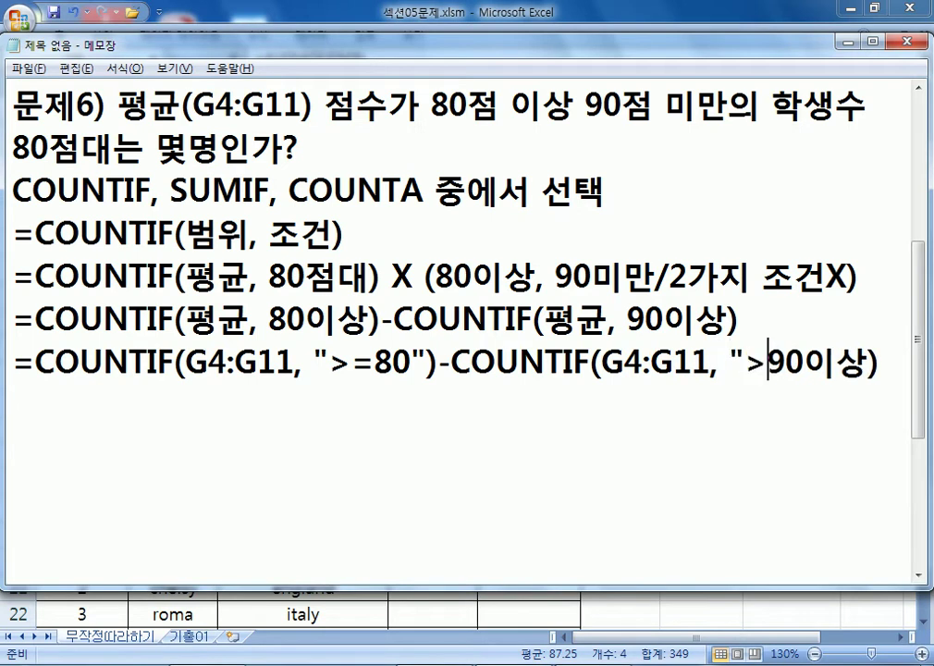
type("\"")
key("Delete")
key("Delete")
key("Delete")
key("Delete")
key("Delete")
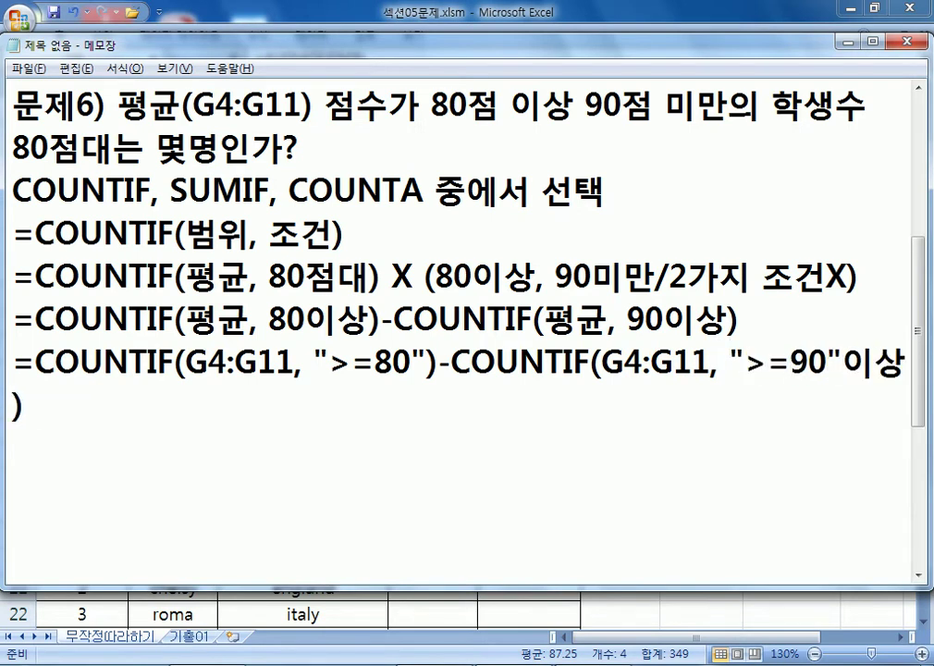
type(")")
key("Return")
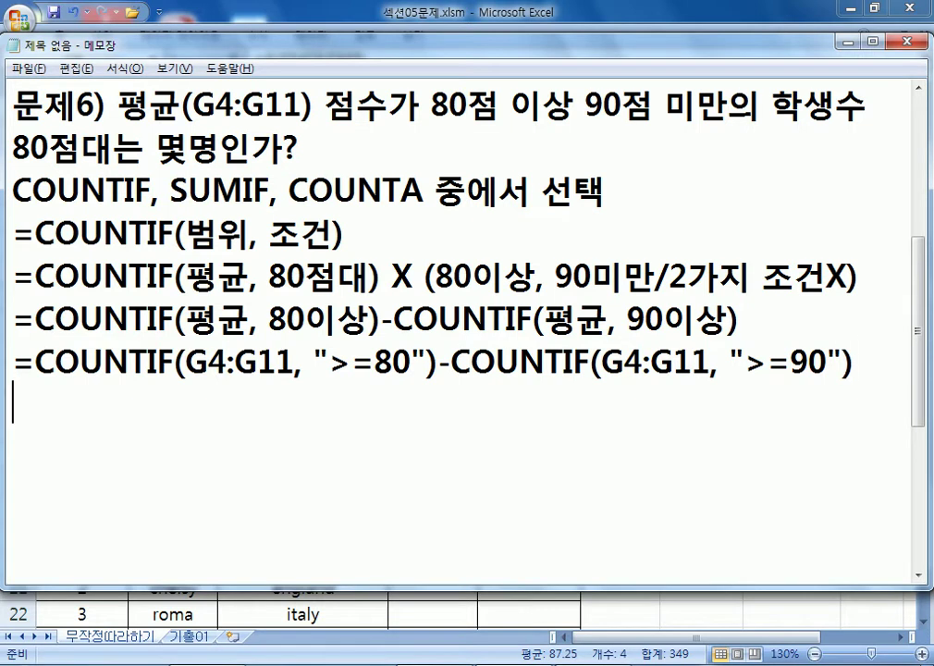
key("Up")
left_click_drag(12, 319, 12, 407)
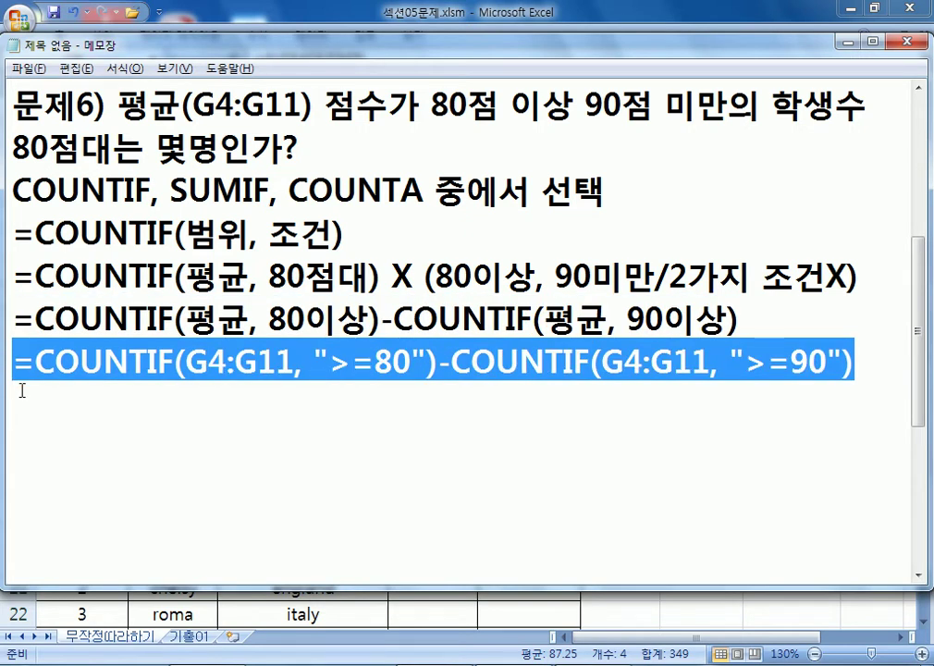
left_click(23, 387)
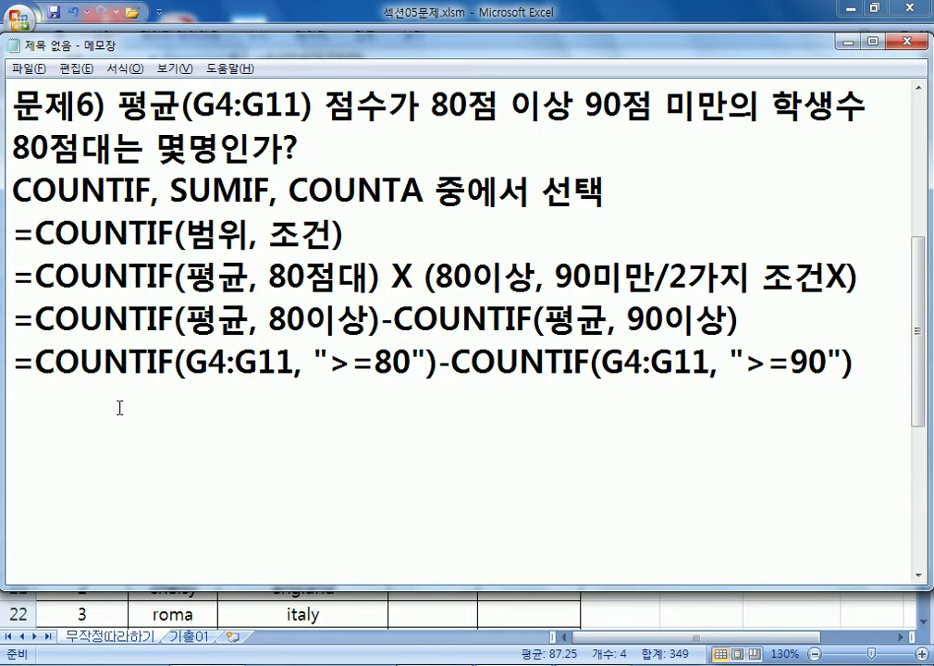
Switch to Excel and enter =COUNTIF(G4:G11,">=80") in cell G15
key("alt+Tab")
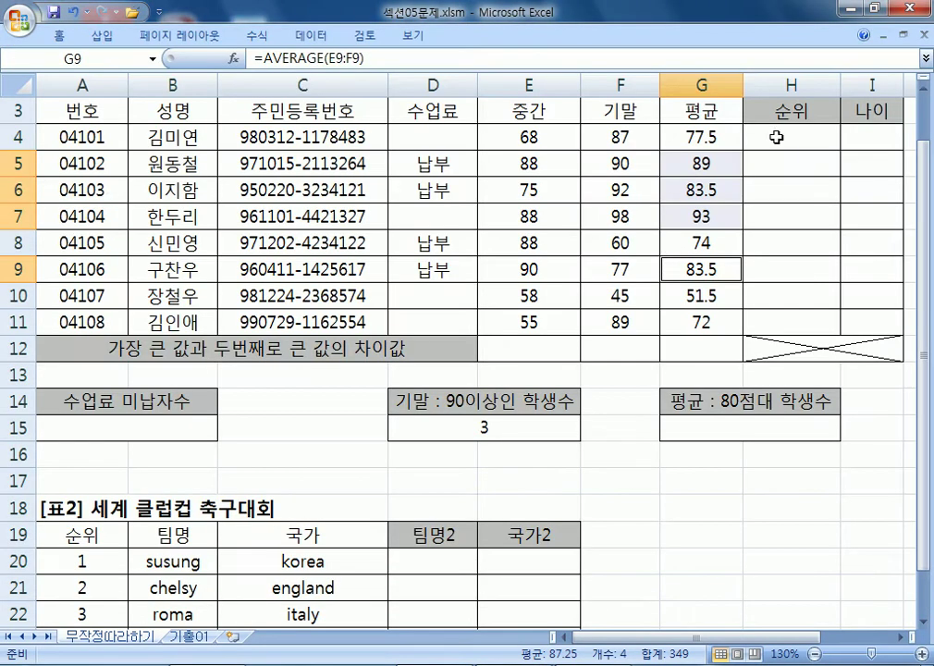
left_click(662, 423)
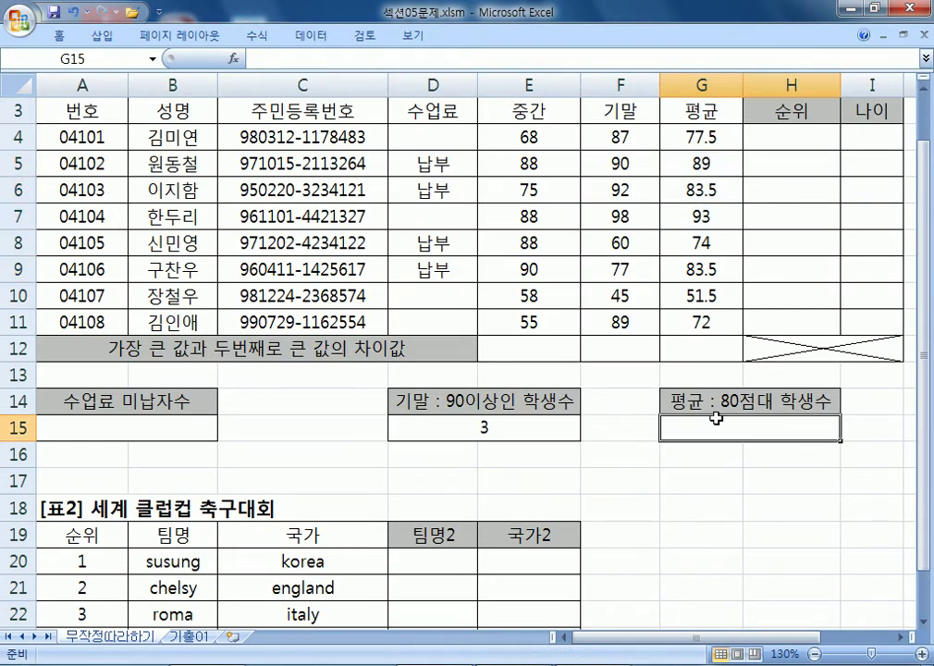
type("=COUNTIF(")
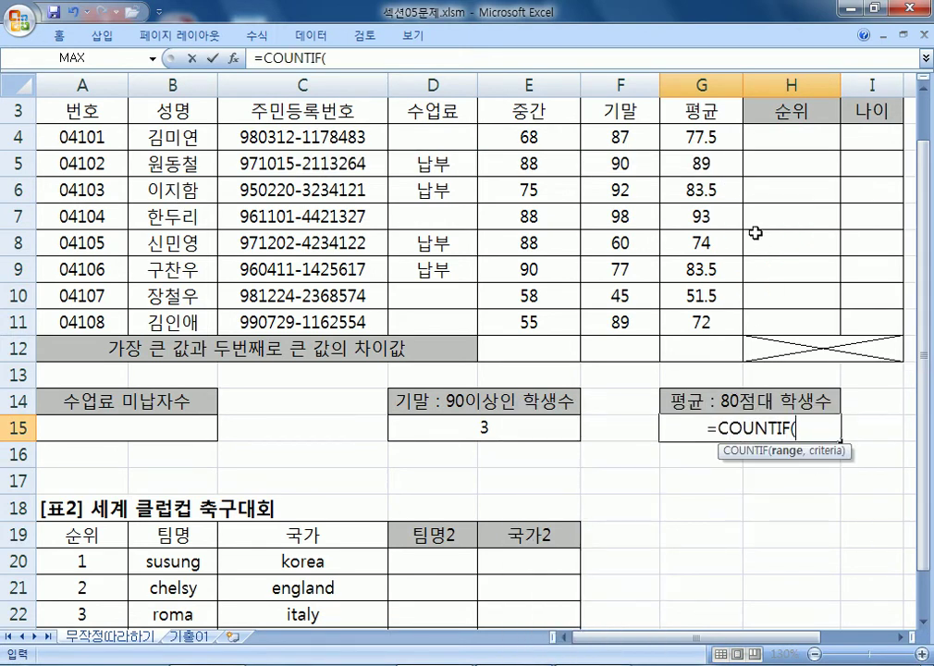
left_click_drag(700, 137, 700, 313)
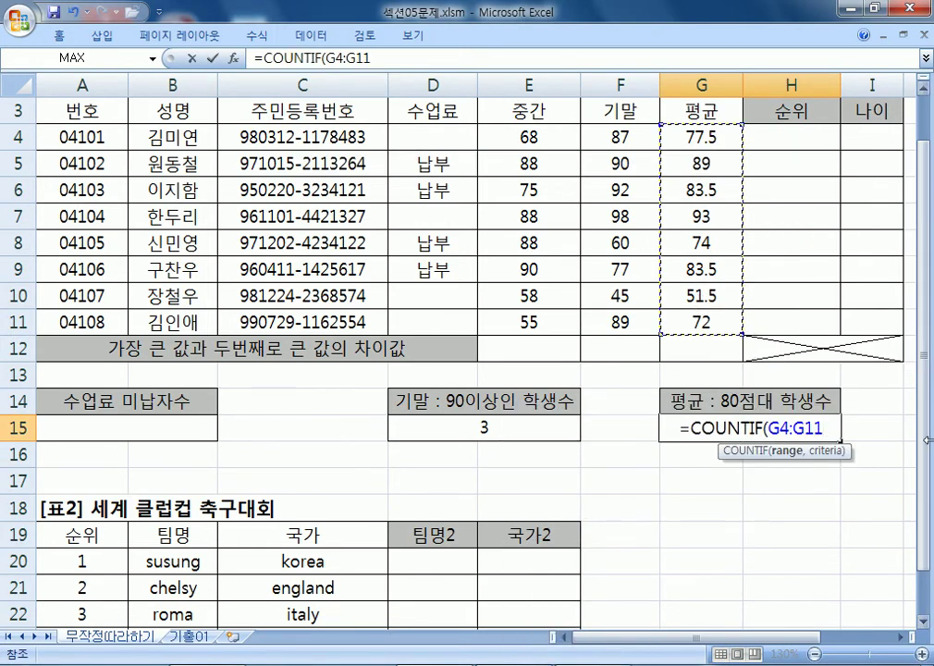
type(",\">=")
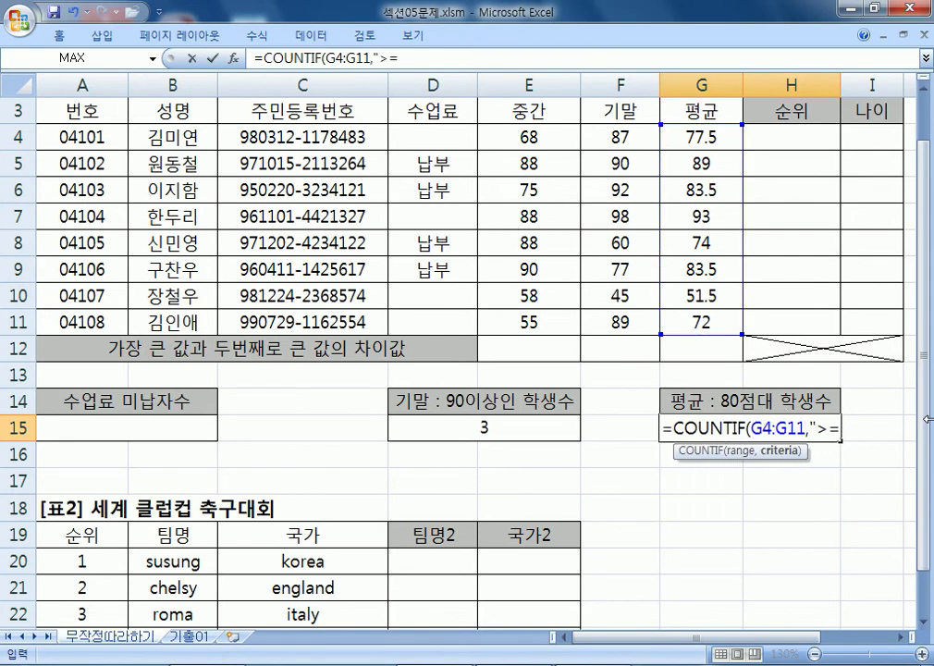
type("80\"")
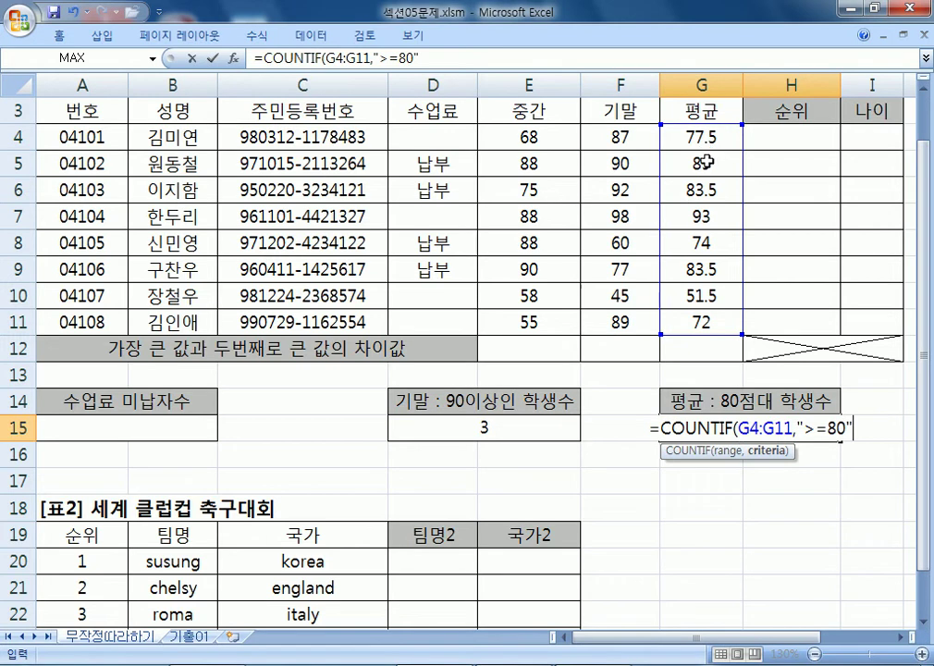
key("Return")
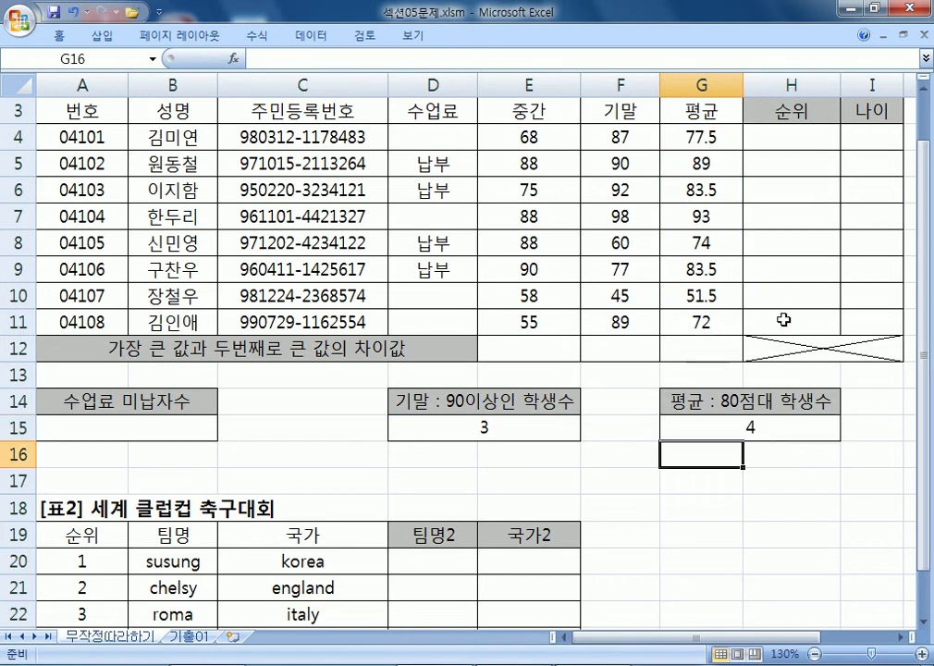
Extend the G15 formula with -COUNTIF(G4:G11,">=90") to exclude averages of 90 or higher
left_click(753, 430)
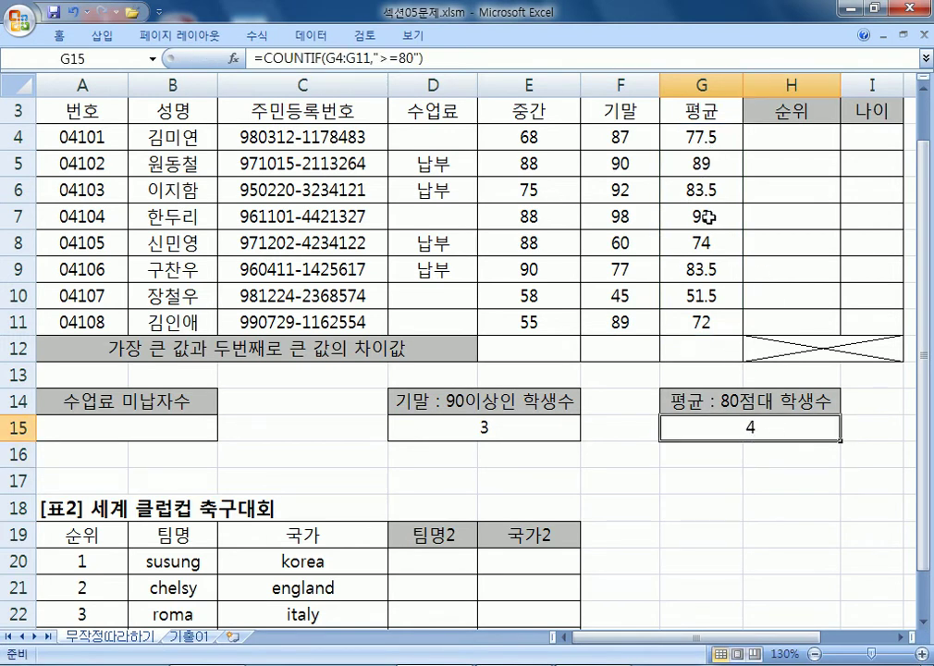
key("F2")
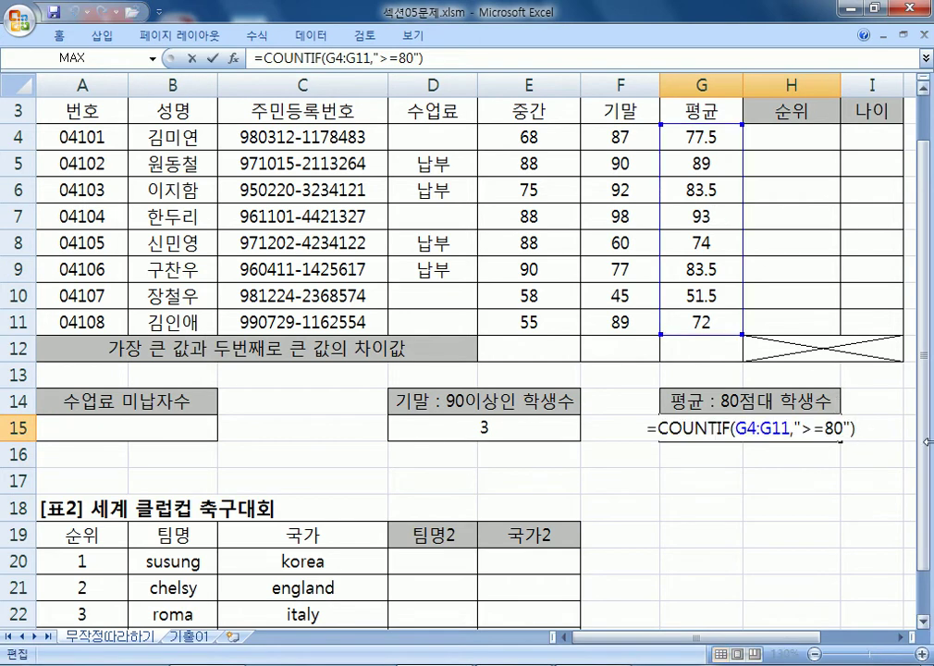
type("-COUNTIF(")
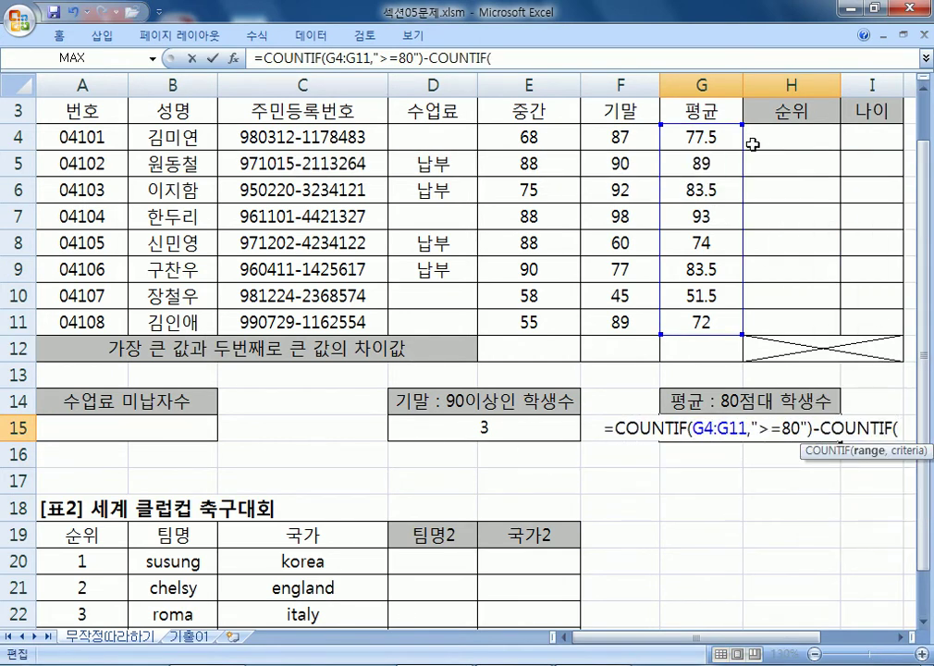
left_click_drag(700, 138, 700, 323)
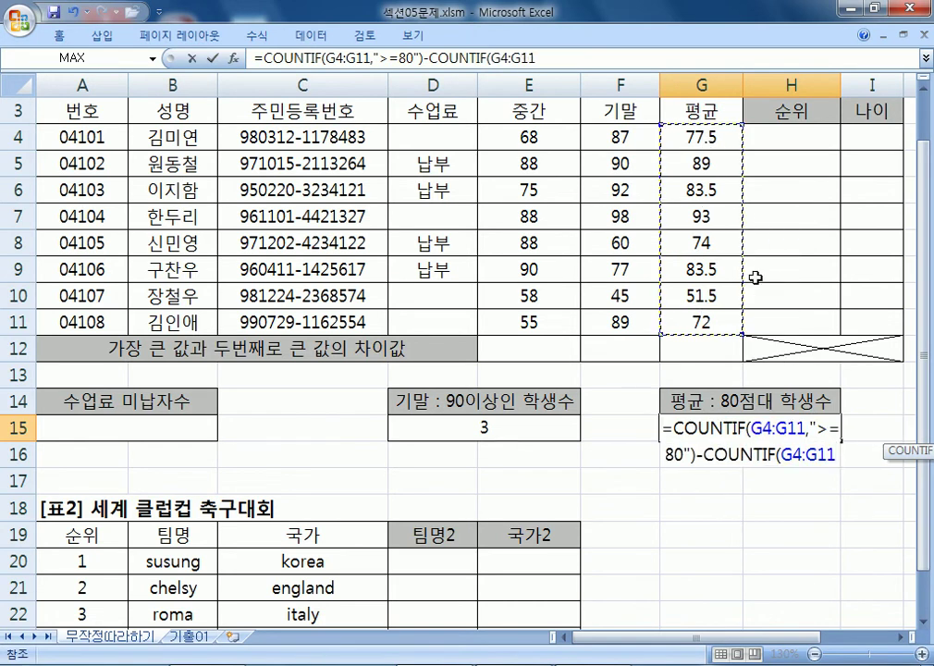
type(",\">")
type("=90")
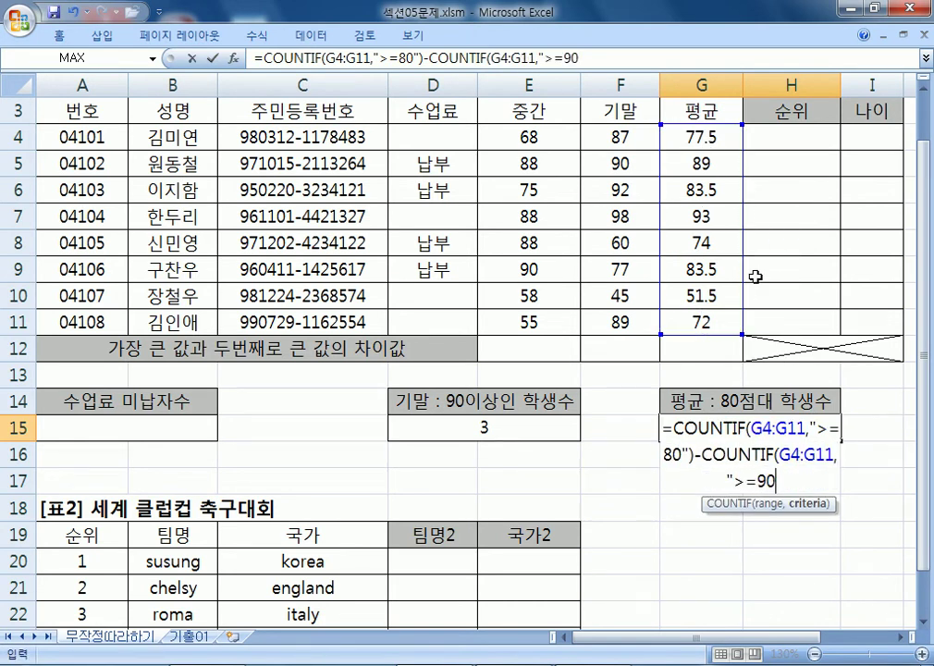
type("\")")
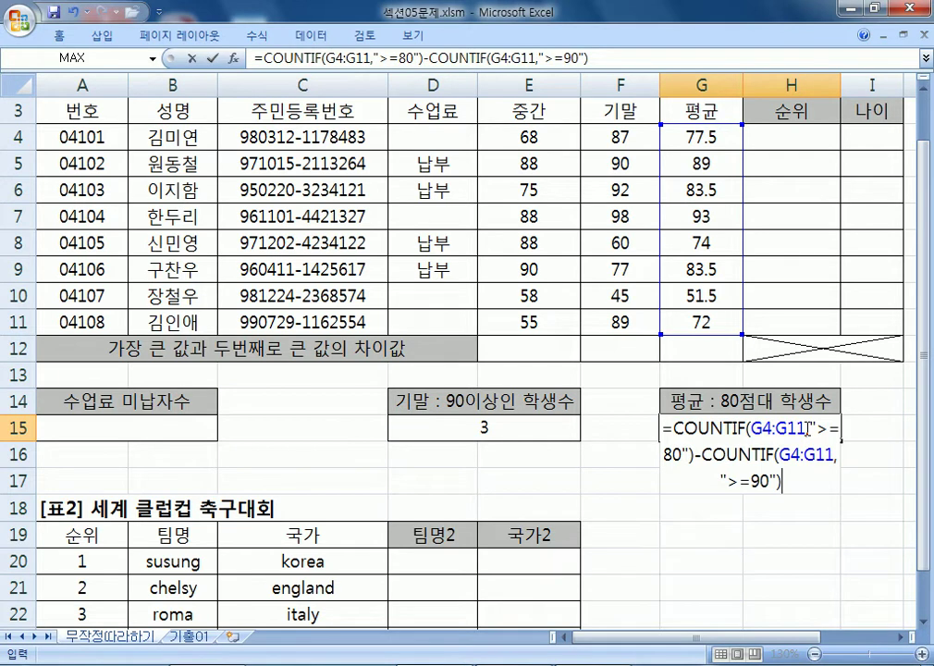
key("Return")
left_click(717, 212)
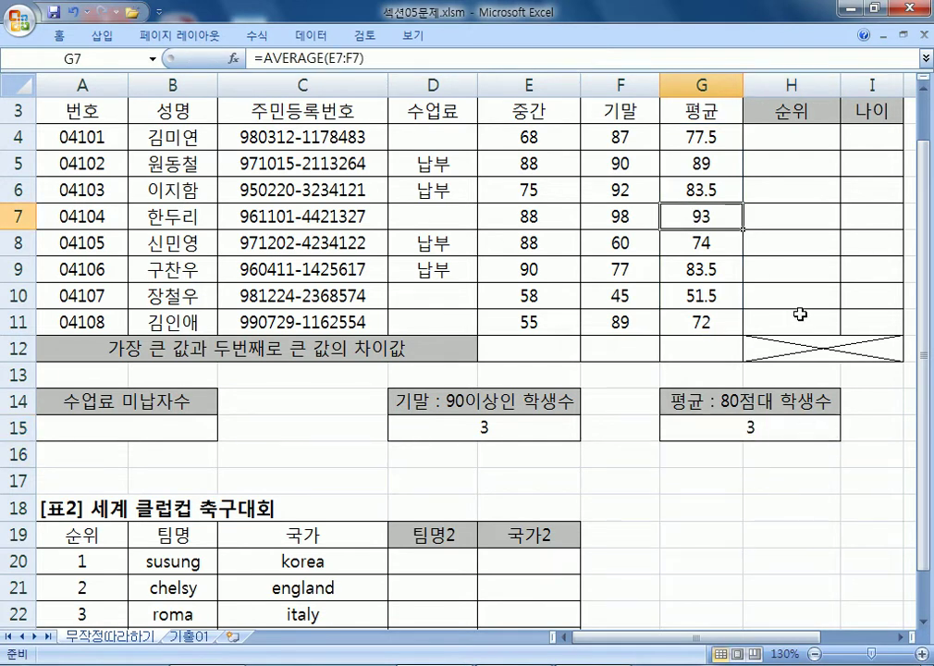
Return to Notepad and begin a "=COUNTIFS(" line below the formulas, separated from them by a blank line
key("alt+Tab")
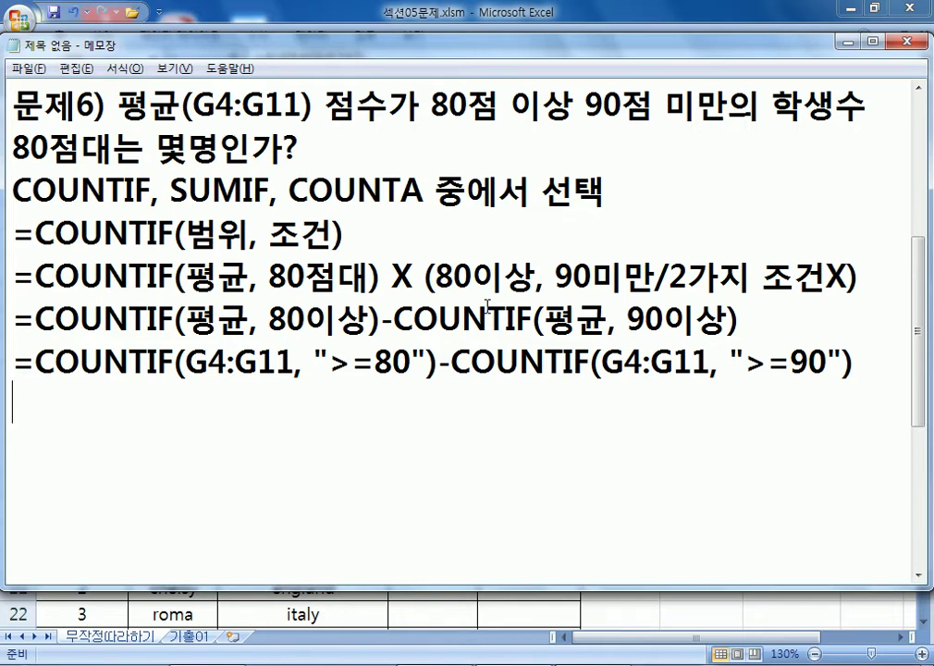
key("Return")
type("=채ㅕㅜ")
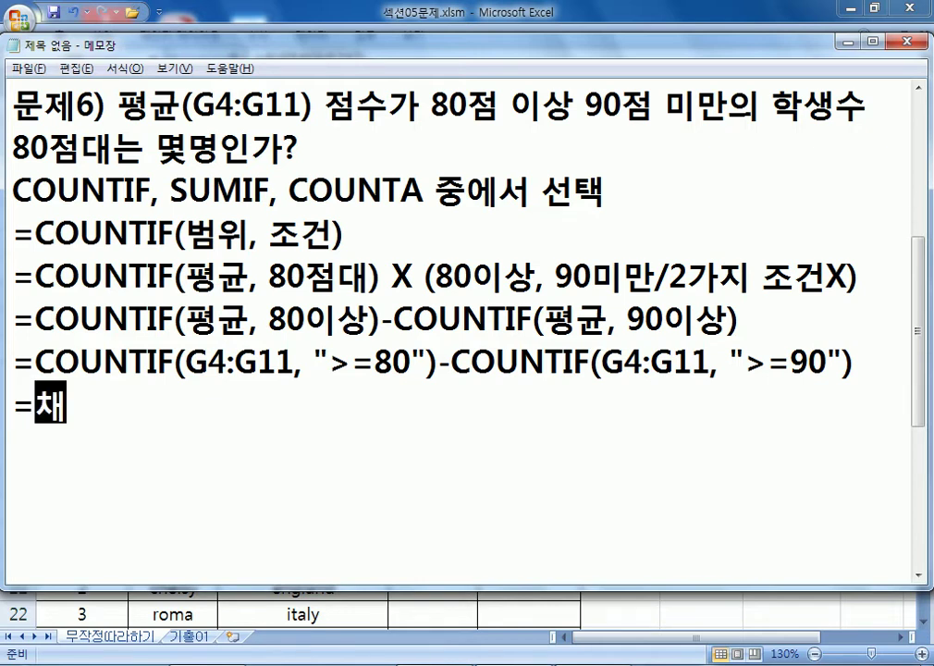
key("BackSpace")
key("BackSpace")
key("BackSpace")
key("Hangul")
type("COUN")
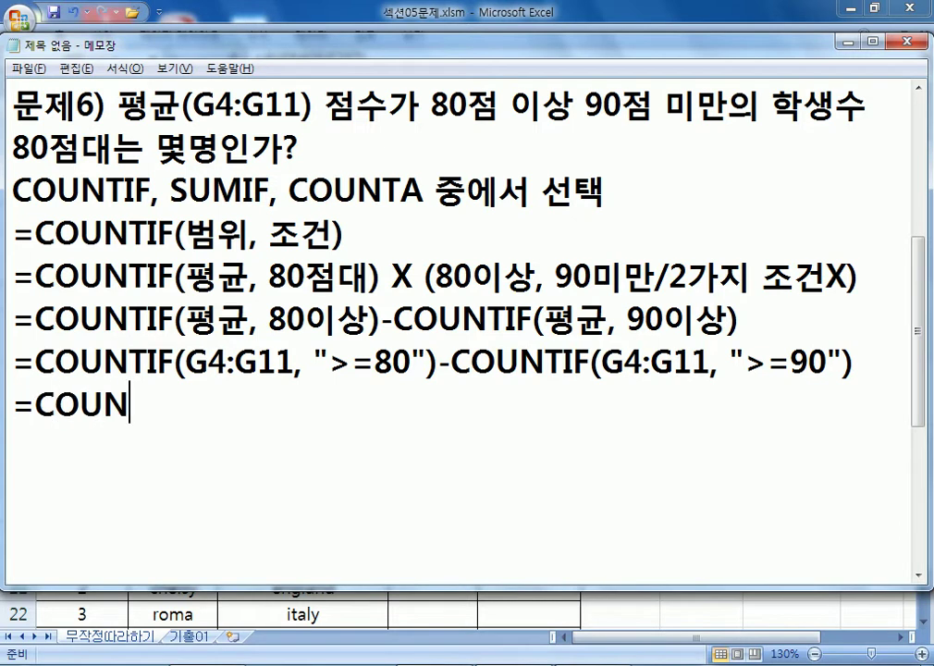
type("TIFS(")
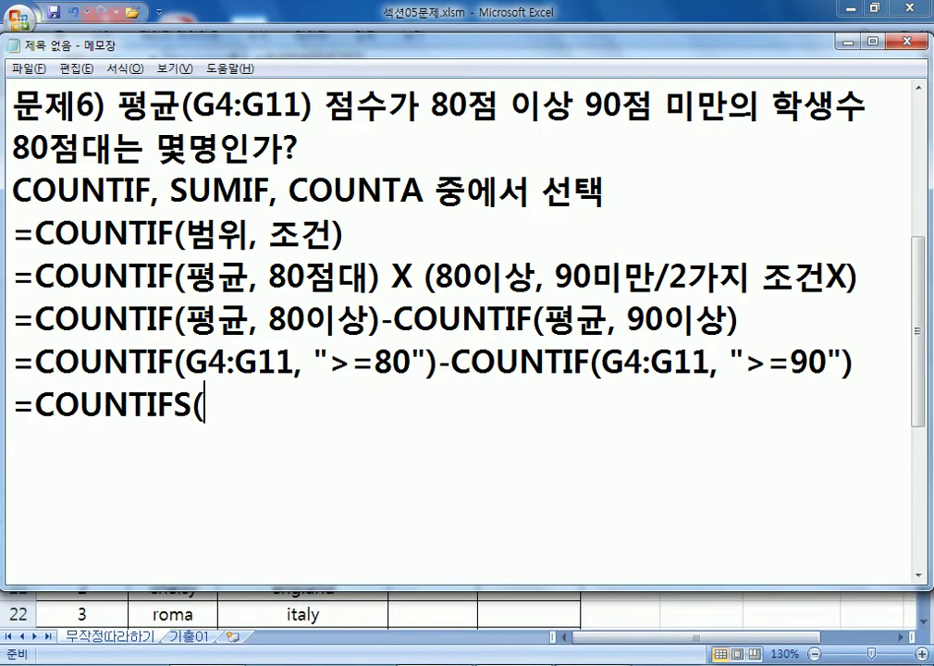
key("Home")
key("Return")
key("End")
Complete the COUNTIFS syntax line with the arguments "범위1, 조건1, 범위2, 조건2, ...)"
key("Hangul")
type("ㅂ범위1, 조건")
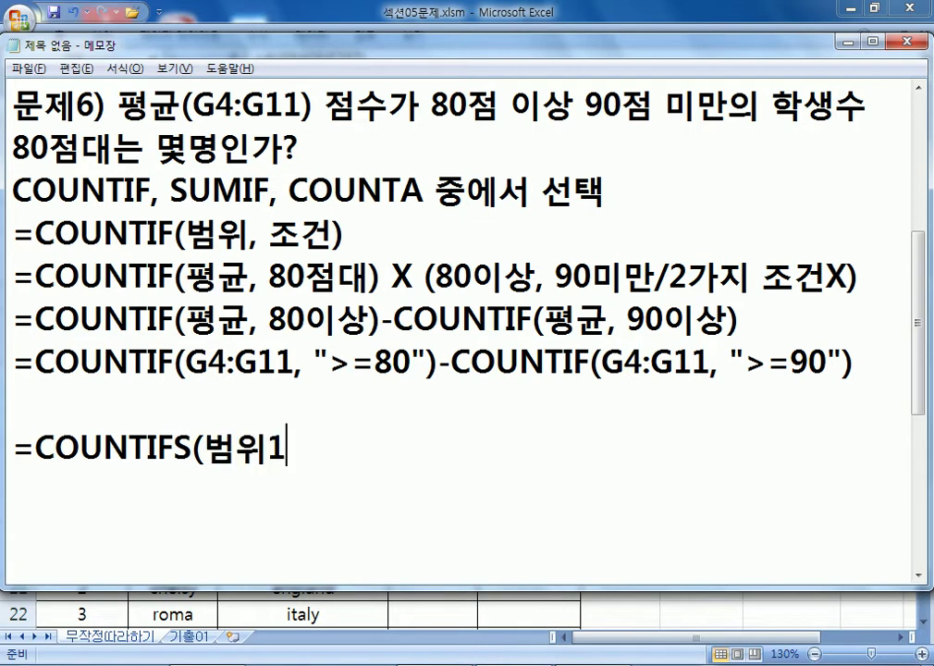
type("1, 범")
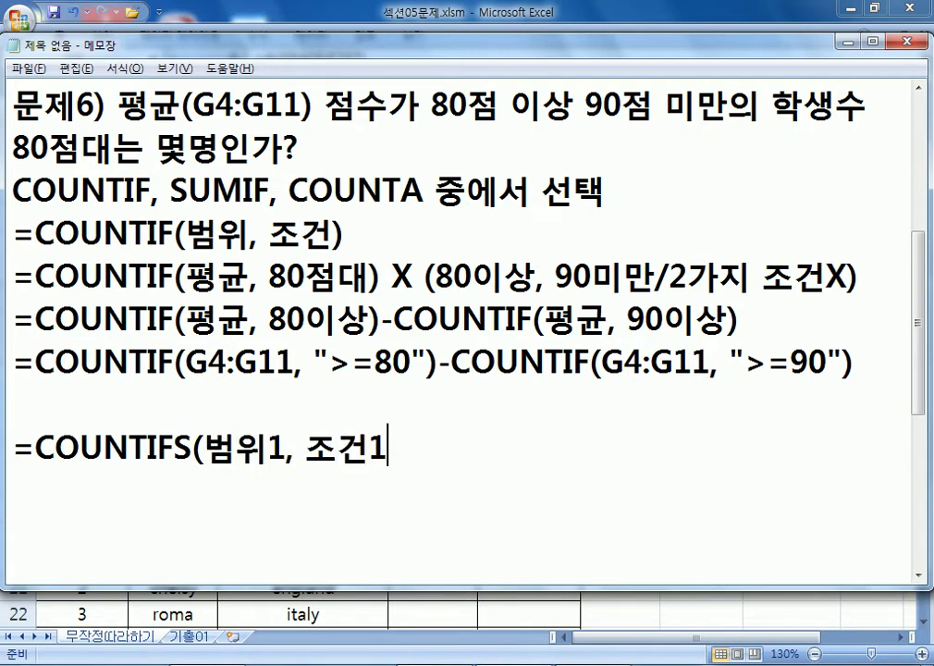
type("위2, 조")
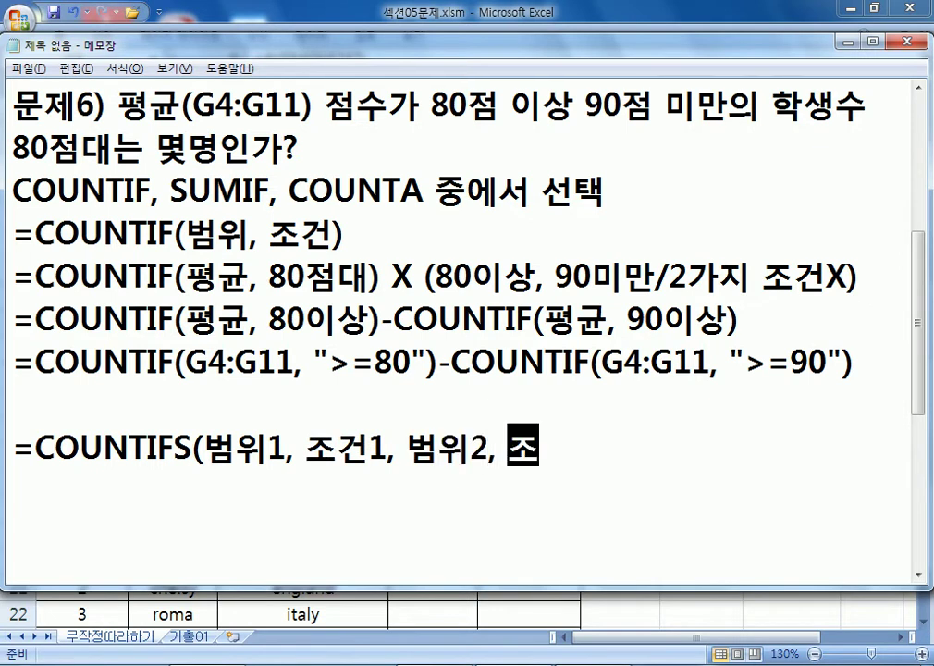
type("건2,...")
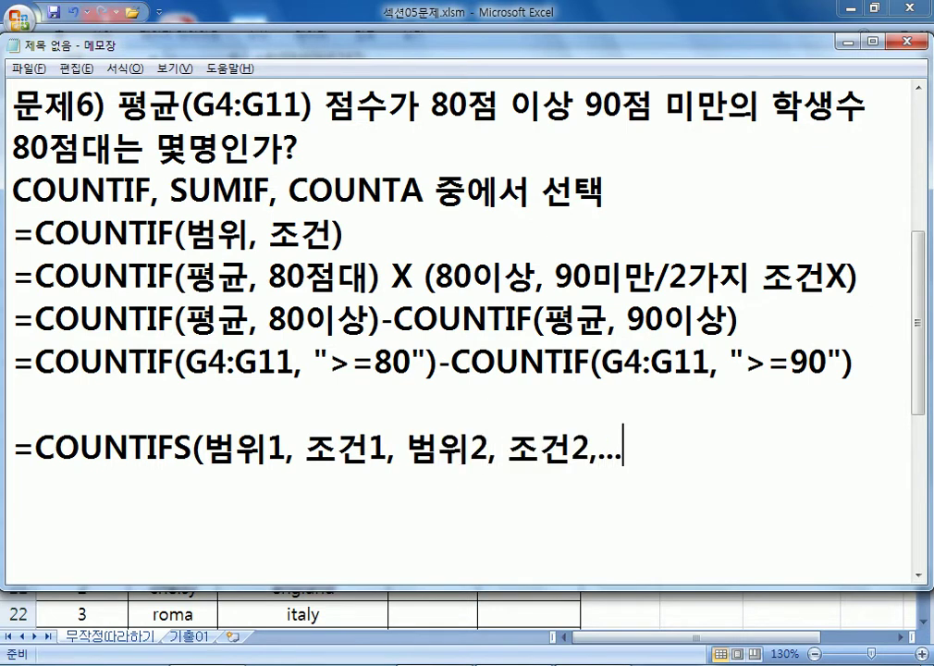
key("Left")
key("Left")
key("Left")
key("Left")
key("Right")
key("Delete")
key("End")
type(")")
key("Return")
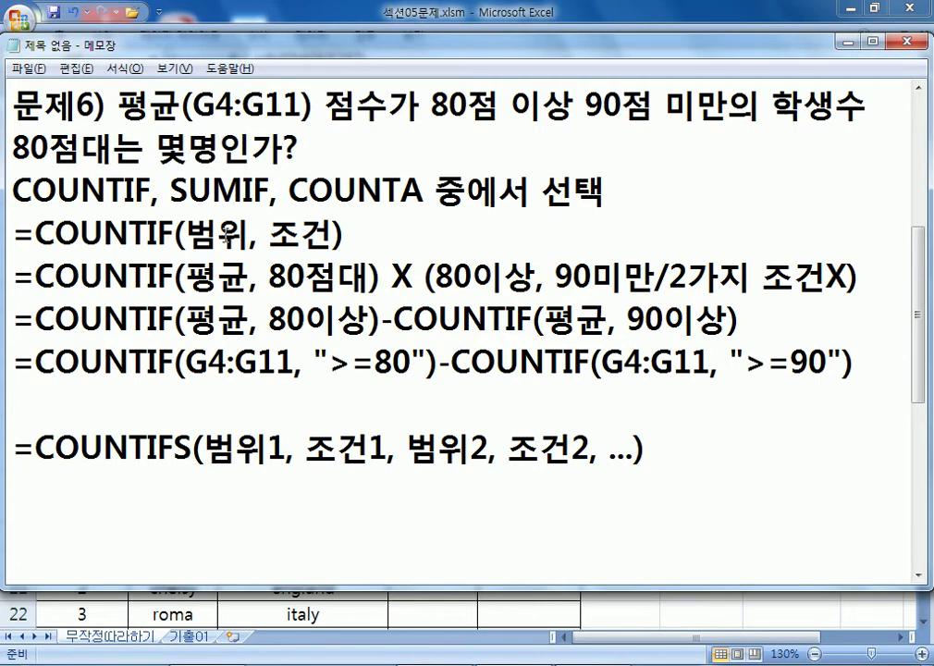
Highlight the general "=COUNTIF(범위, 조건)" line to compare its arguments with COUNTIFS
left_click_drag(187, 234, 344, 235)
scroll(335, 349, "down", 1)
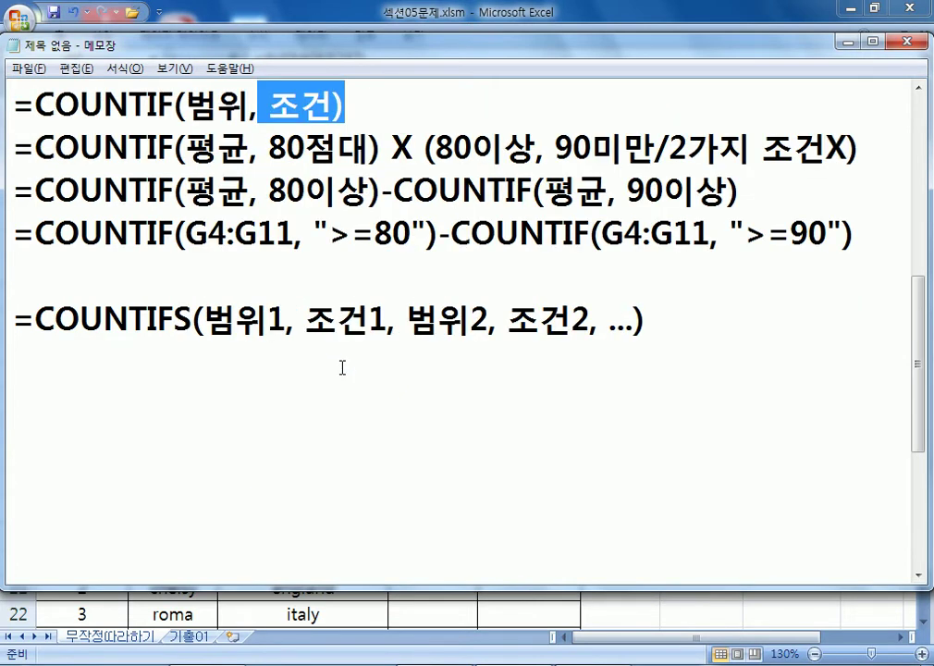
scroll(329, 359, "up", 1)
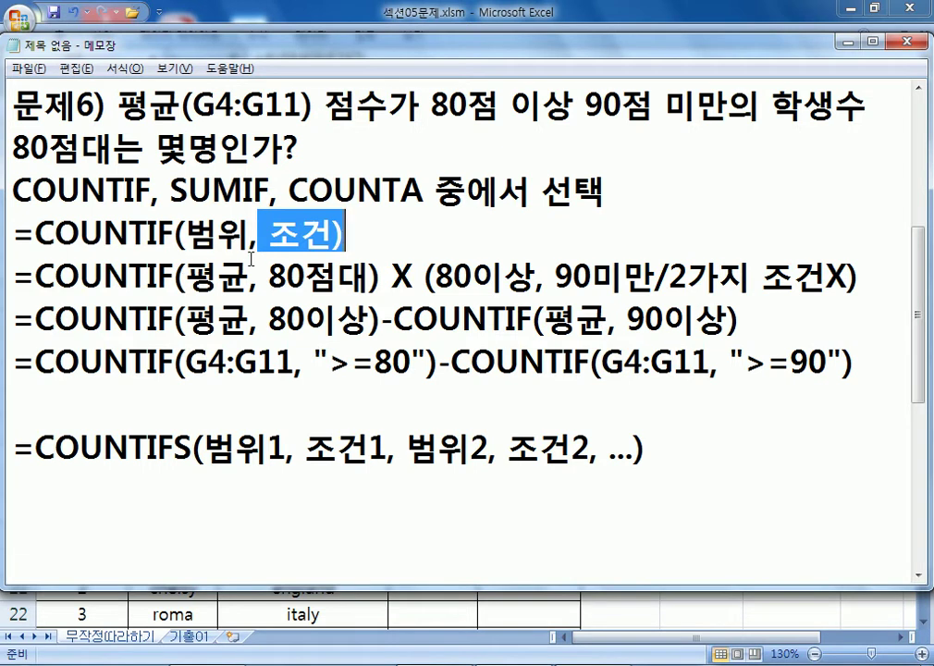
left_click_drag(375, 241, 5, 241)
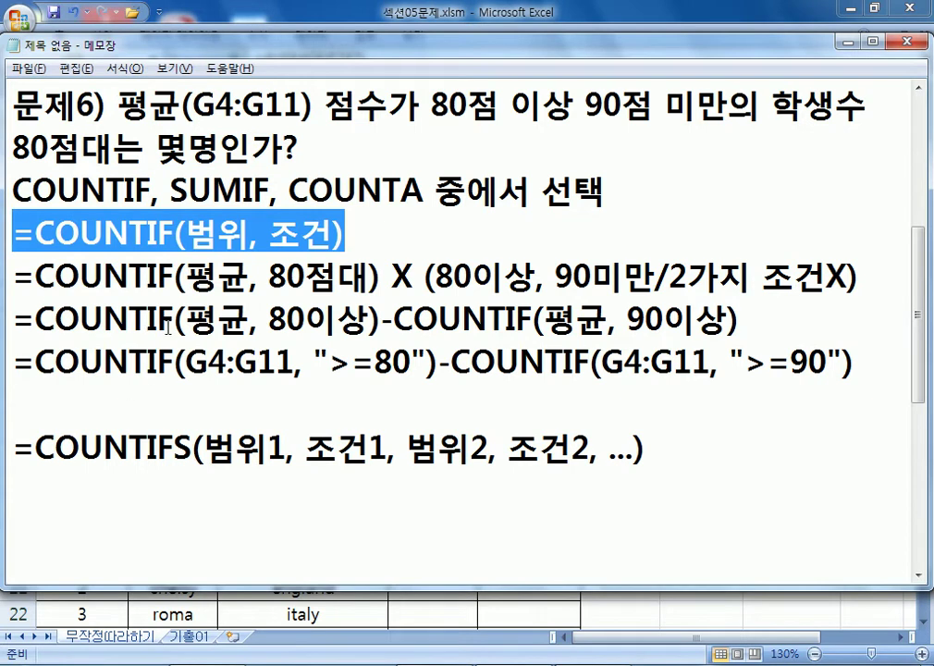
Duplicate the COUNTIFS syntax line below itself and replace "범위1" with "평균" in the copy
scroll(167, 319, "down", 1)
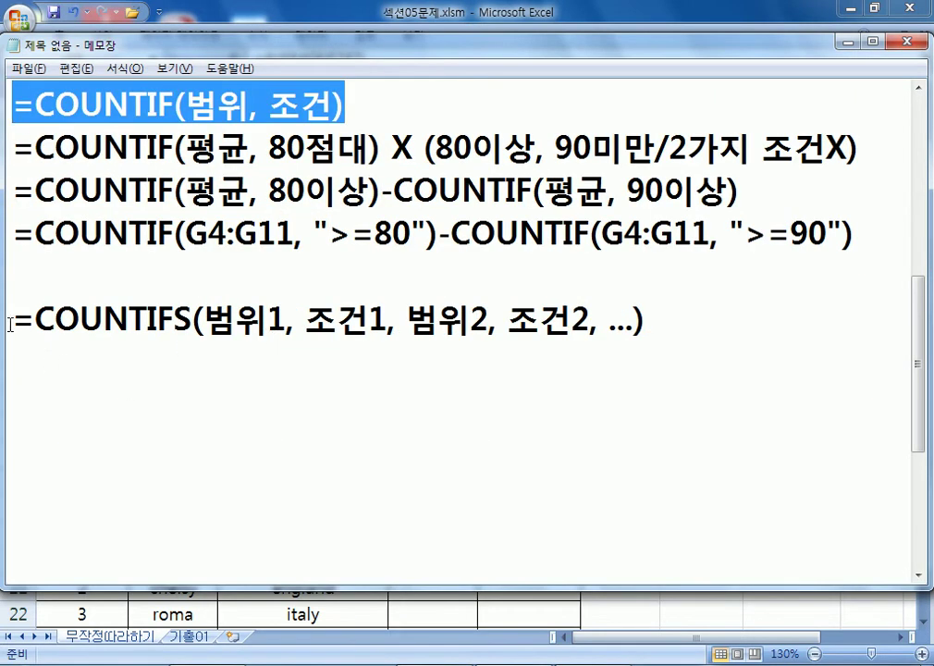
left_click_drag(11, 319, 10, 353)
key("ctrl+c")
left_click(98, 353)
key("ctrl+v")
left_click_drag(204, 360, 284, 361)
type("평균")
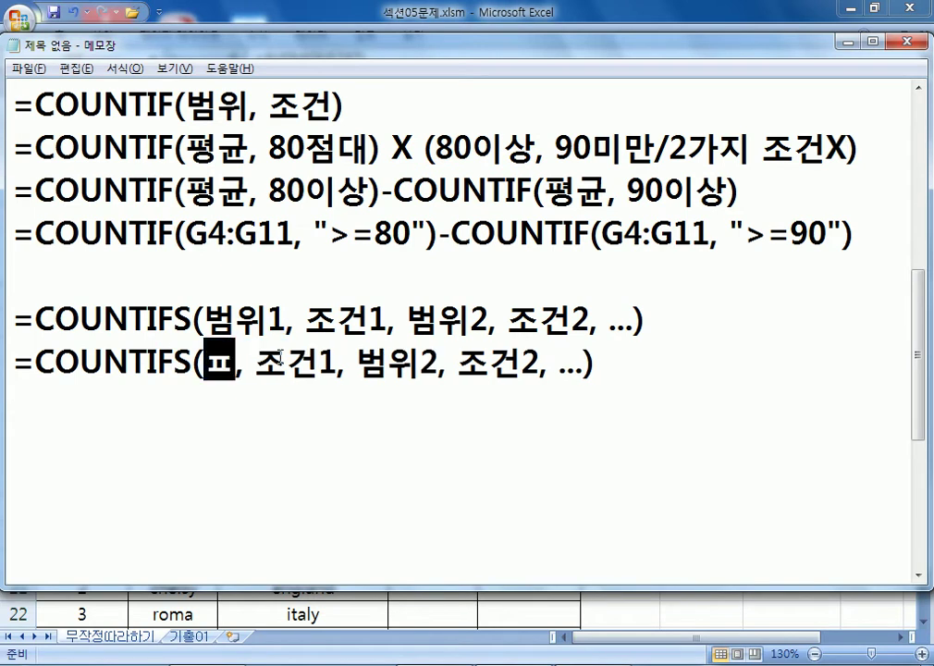
In the duplicated COUNTIFS line, replace "조건1" with "80이상" and "범위2" with "평균"
key("Right")
key("Right")
type("80이상")
key("Delete")
key("Delete")
key("Delete")
key("Right")
key("Right")
type("평균")
key("Delete")
key("Delete")
key("Delete")
Replace "조건2" in the worded COUNTIFS line with "90미만" and remove the trailing ", ..."
key("Right")
key("Right")
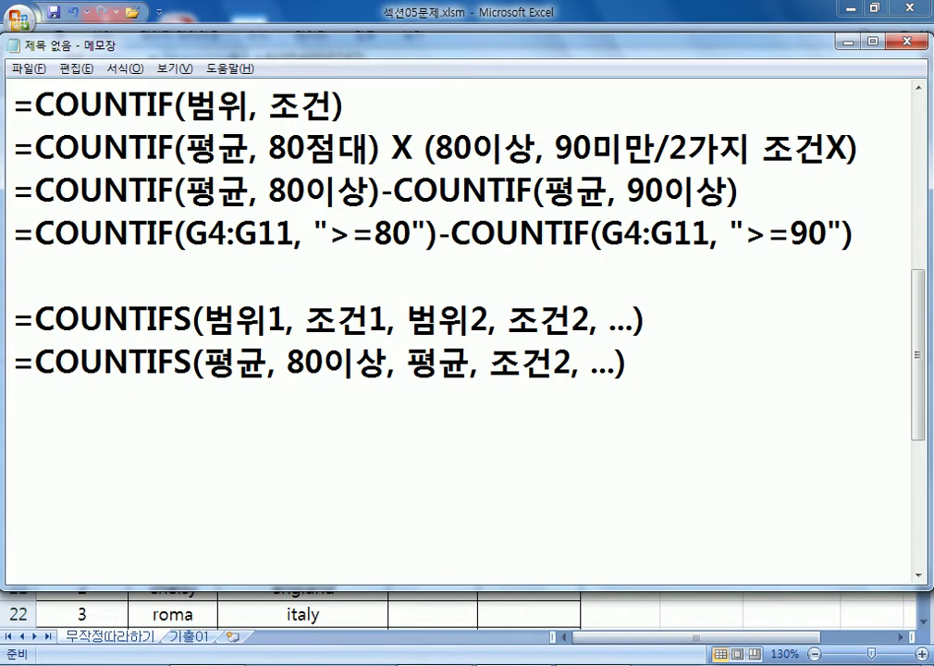
type("90")
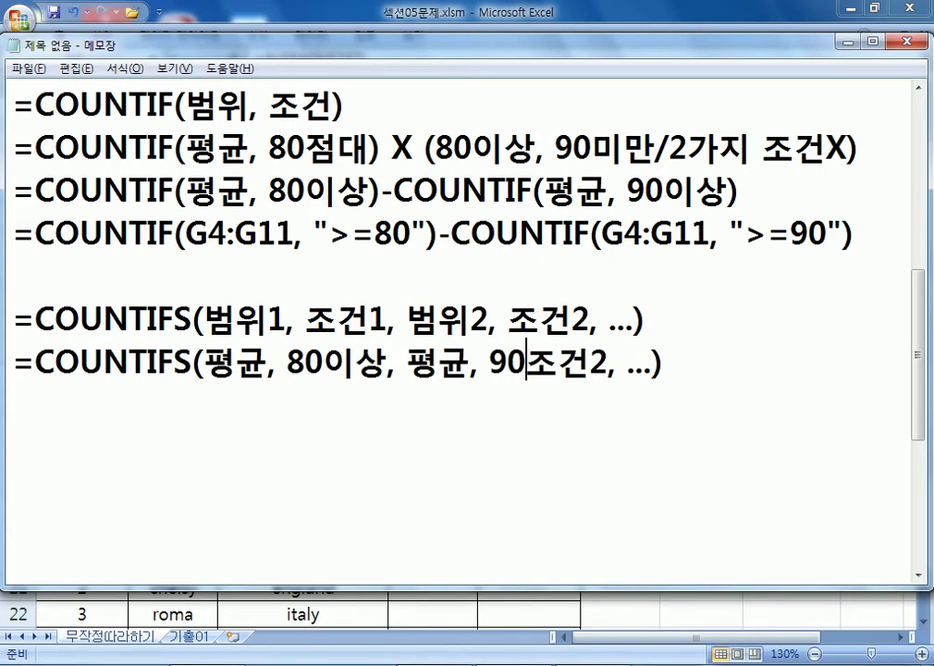
type("미마")
key("Delete")
key("BackSpace")
key("BackSpace")
type("미만")
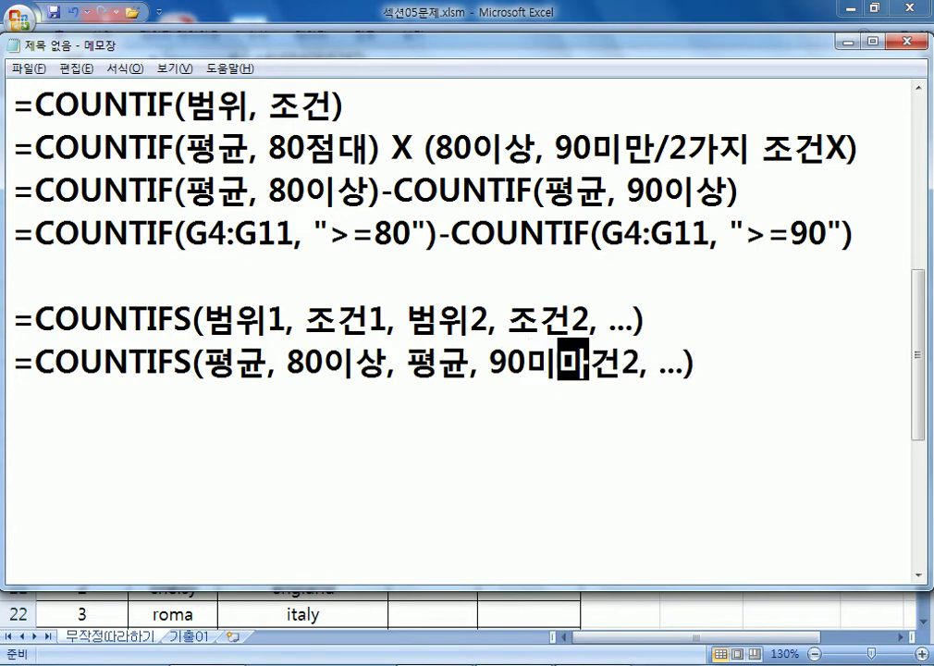
key("Delete")
key("Delete")
key("Delete")
key("Delete")
key("Delete")
key("Delete")
key("Delete")
key("Down")
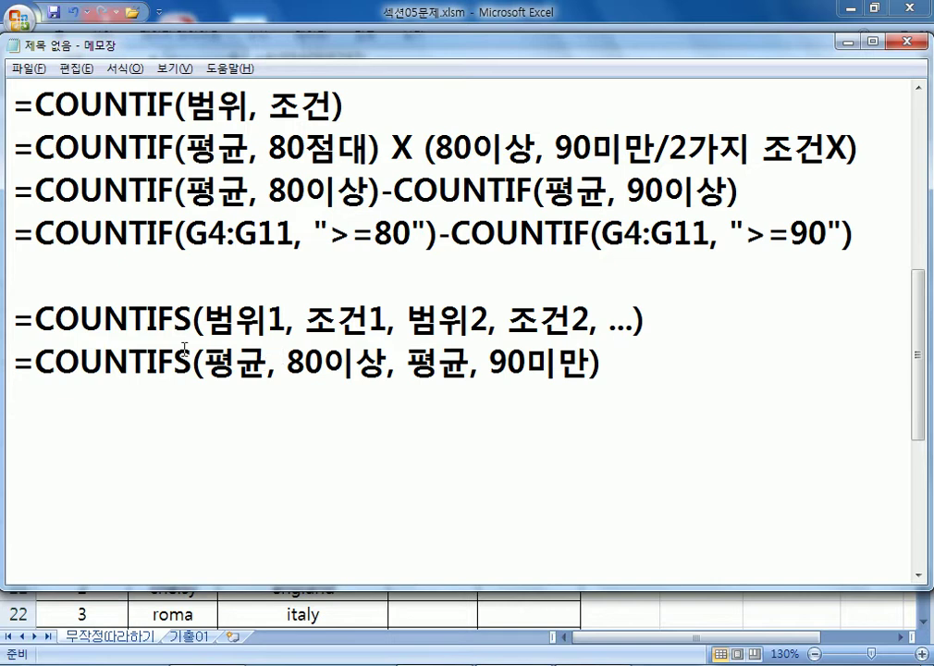
Below the worded COUNTIFS line, start the cell-reference version with =COUNTIFS(G4:G11, ">=80",
key("Down")
key("Down")
type("=COUNTIFS(")
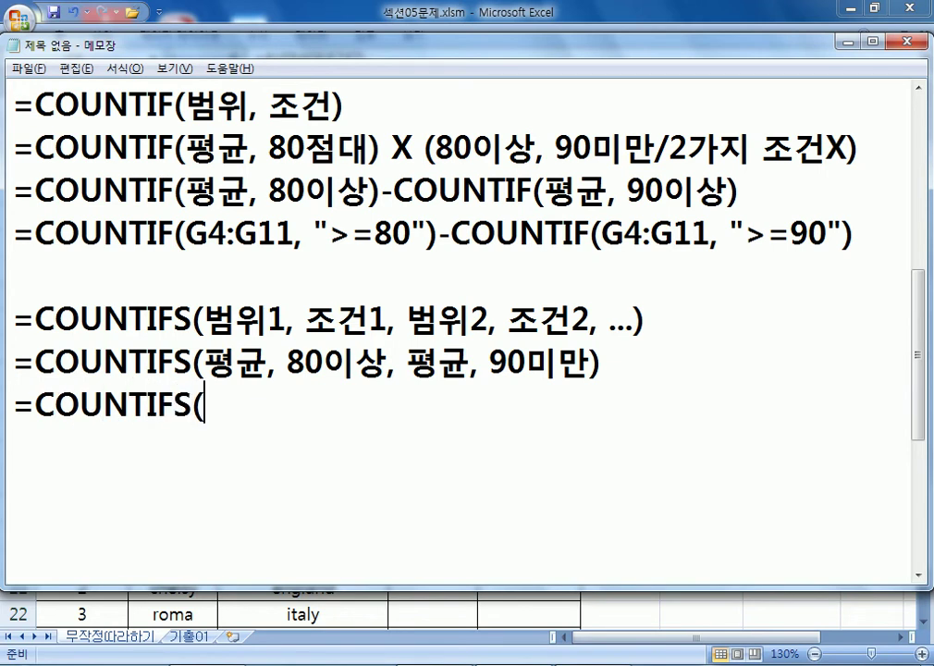
type("G4:")
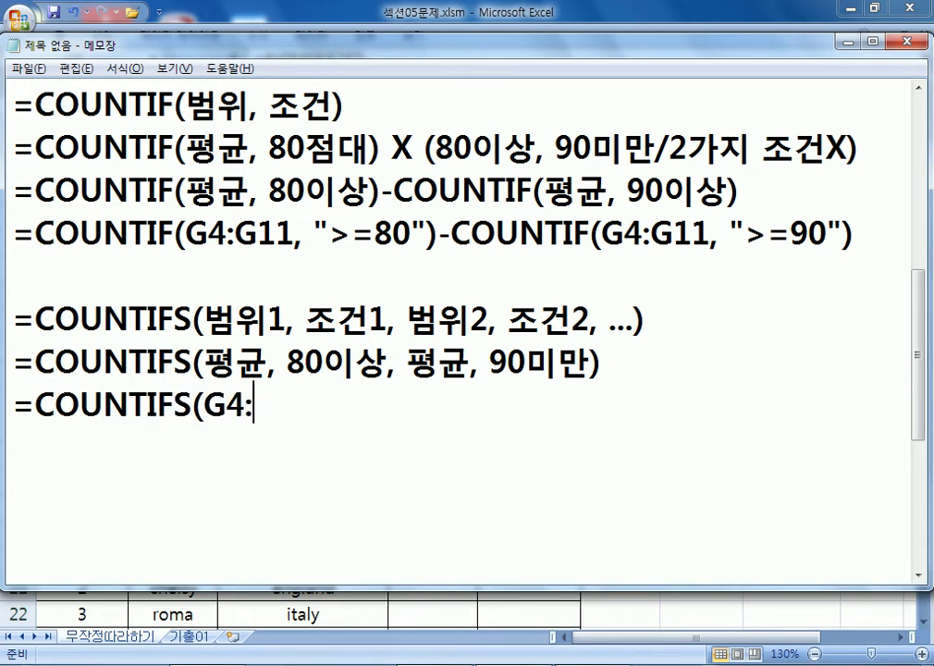
type("G11, \">=80")
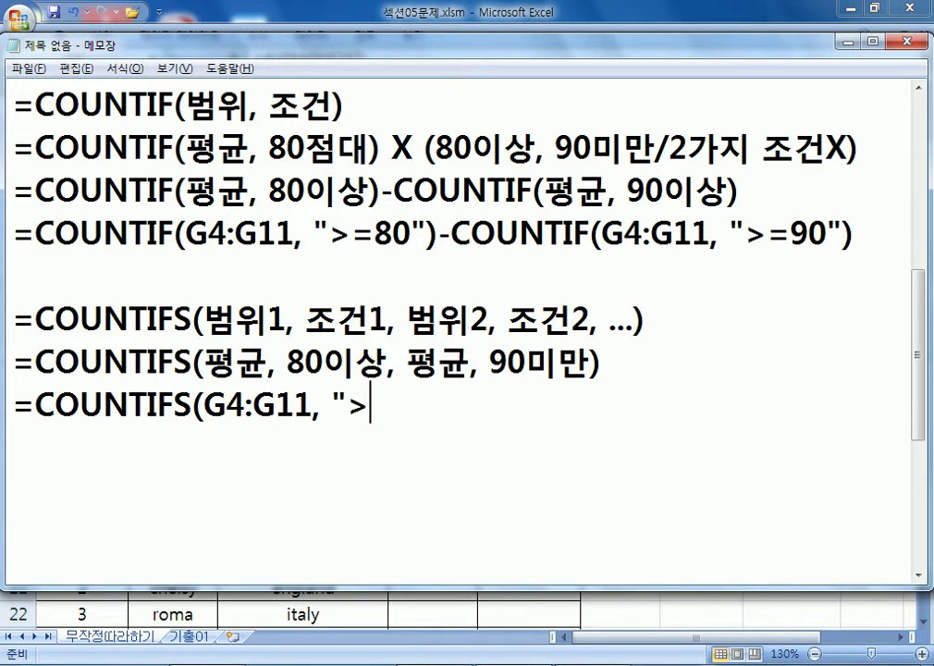
type("\", ")
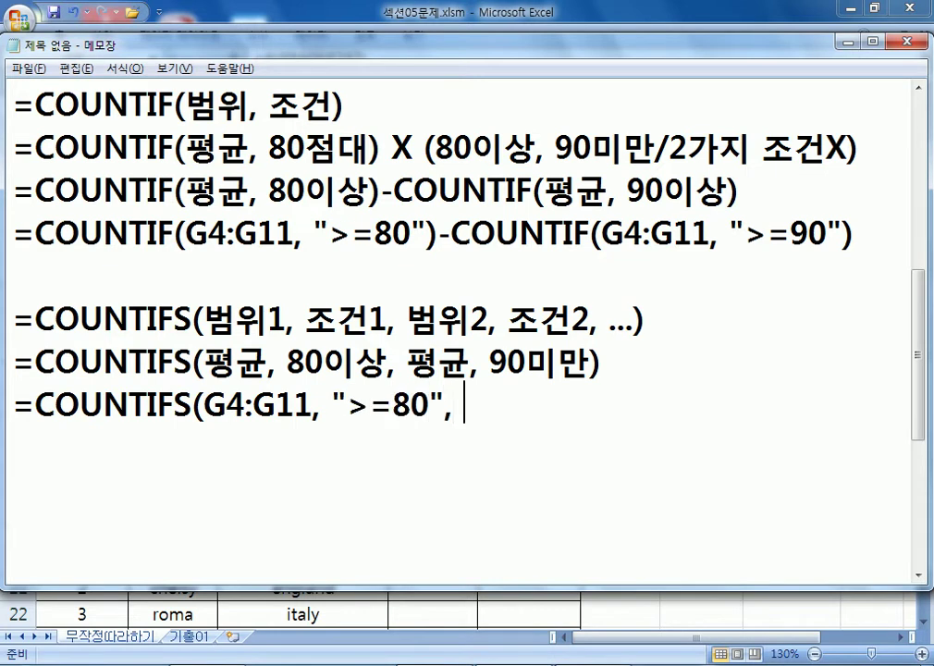
Complete the formula line with the second pair G4:G11, "<90") and highlight the whole line for review
type("G4:G11, \"")
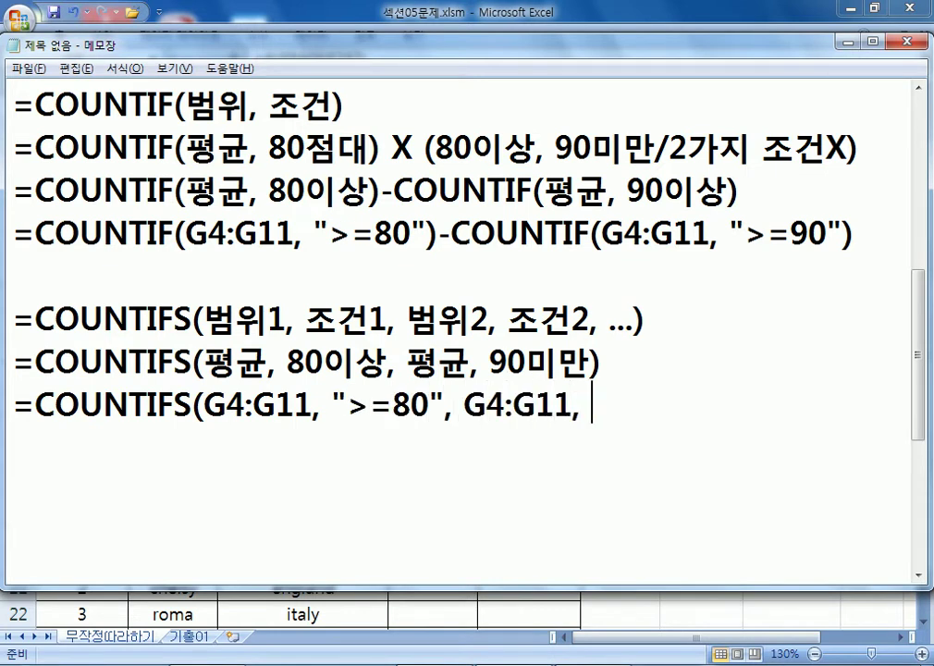
type("<9")
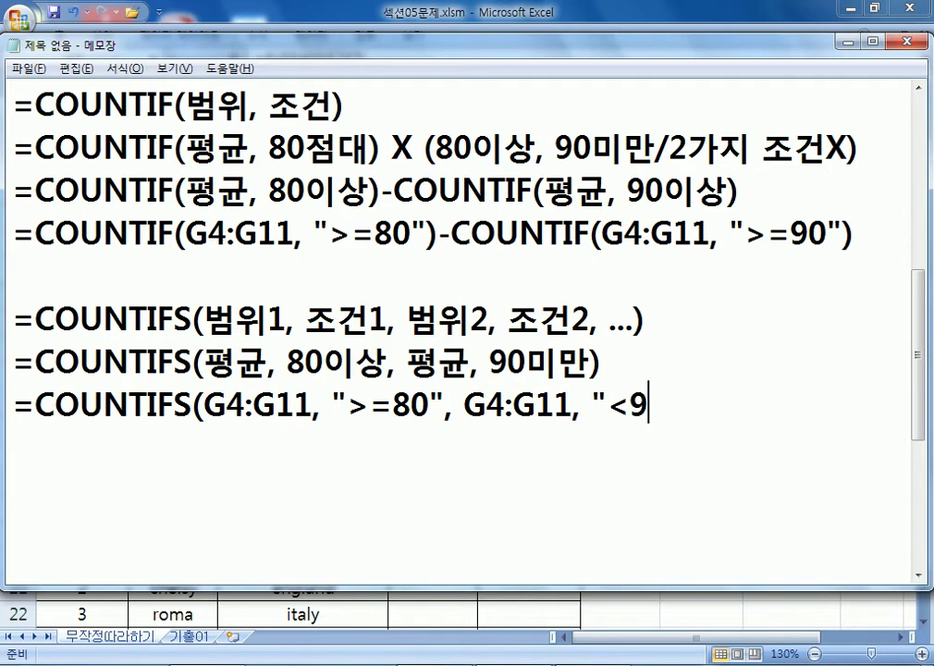
type("0\")")
key("Return")
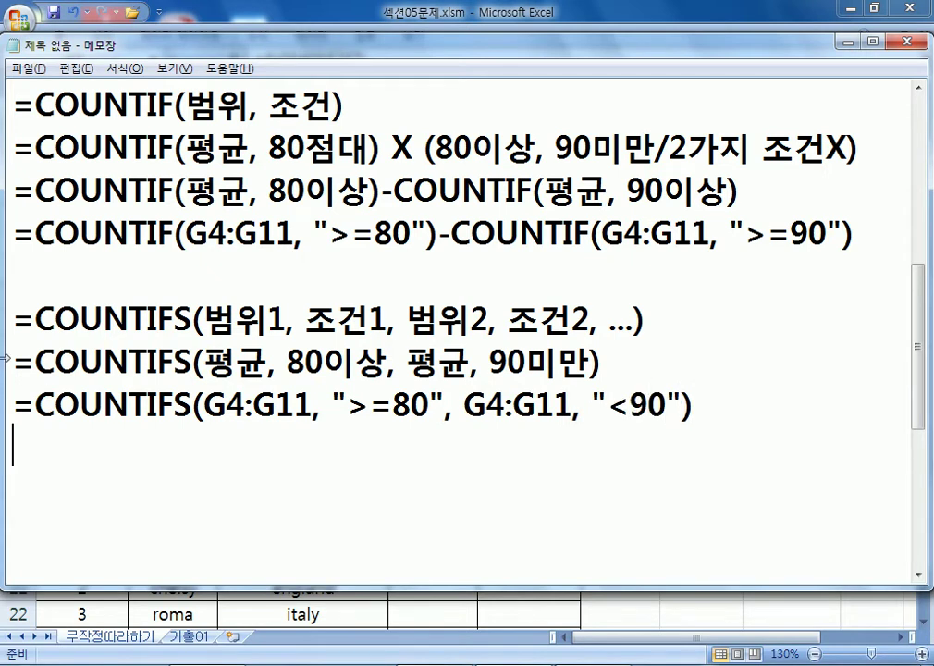
left_click_drag(18, 408, 16, 431)
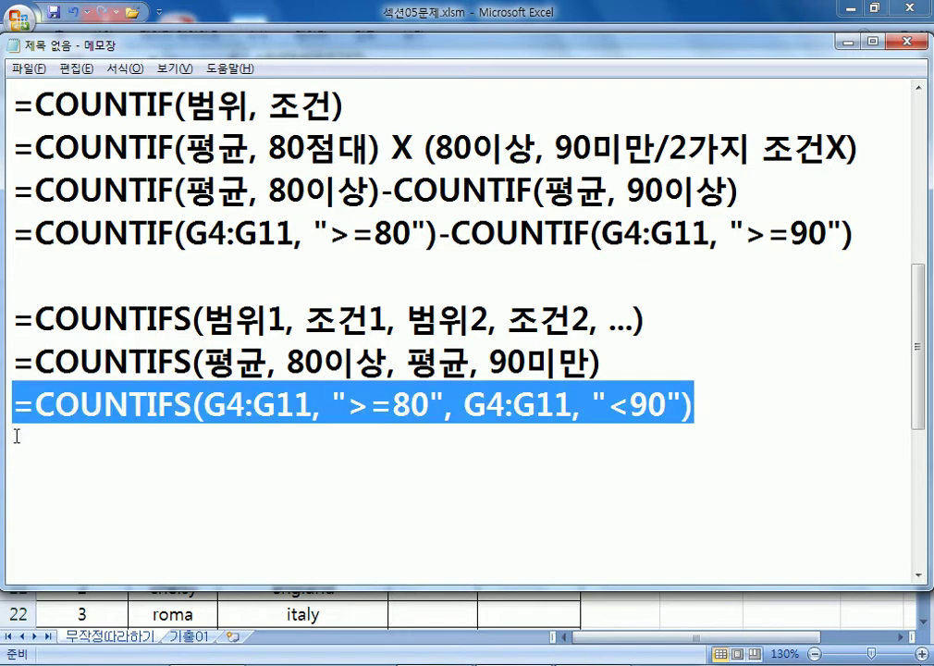
left_click(36, 363)
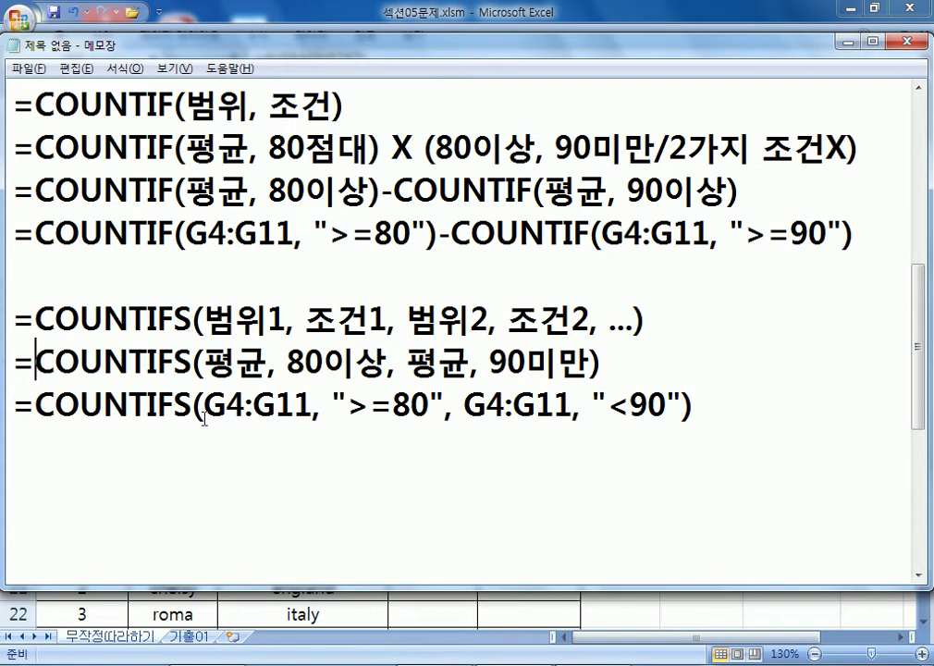
After a blank line, write the heading "문제7) 팀명의 앞 뒤에 있는 공백을 제거한 후, 대문자로 변환"
left_click(49, 447)
key("Return")
scroll(463, 333, "down", 1)
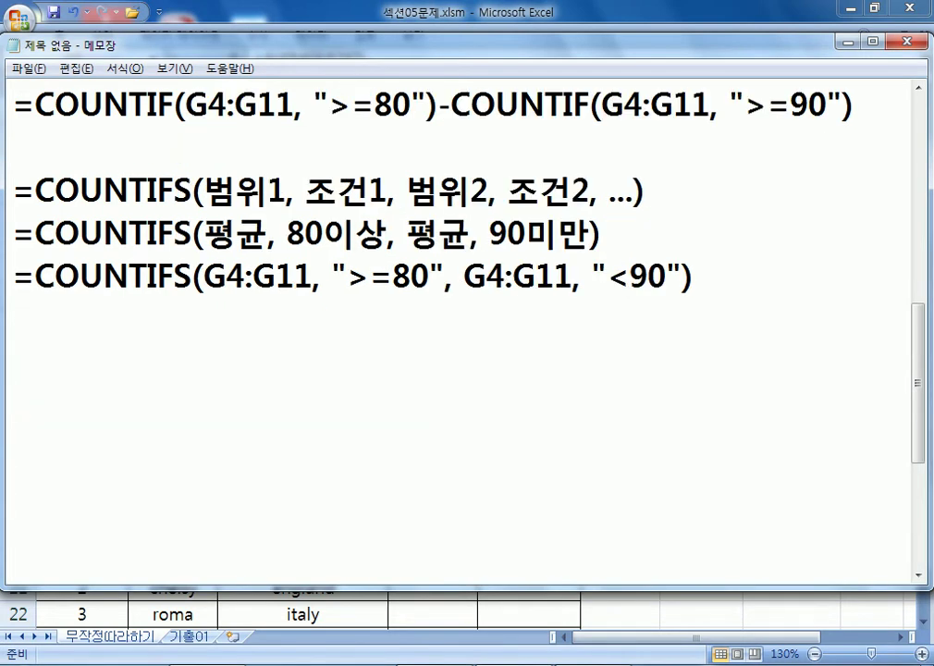
type("문제")
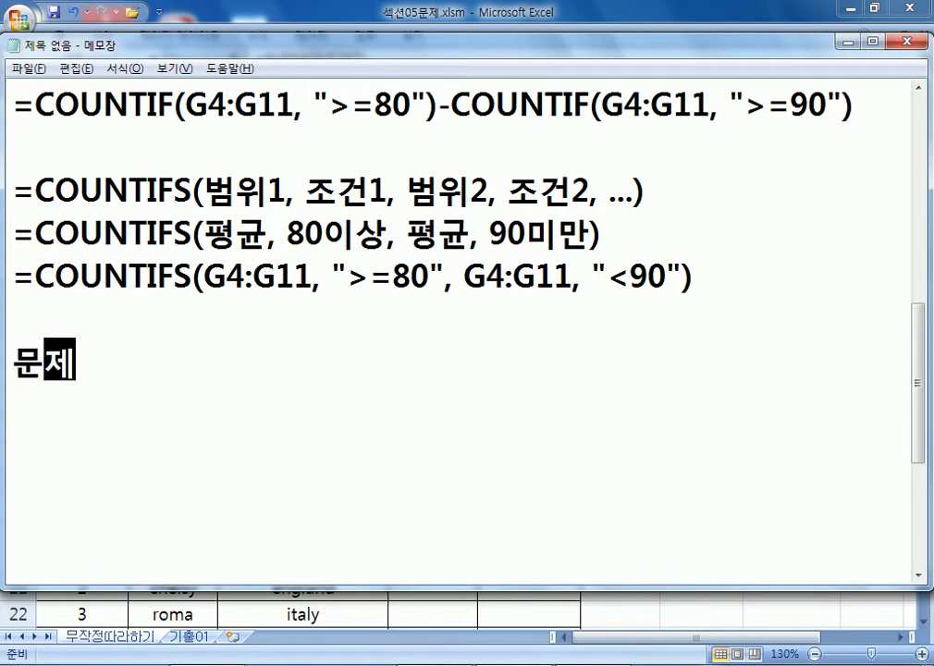
type("7) 팀명으")
type("의 앞 뒤에 이")
type("있는 공백을")
type(" 제거한 후, ")
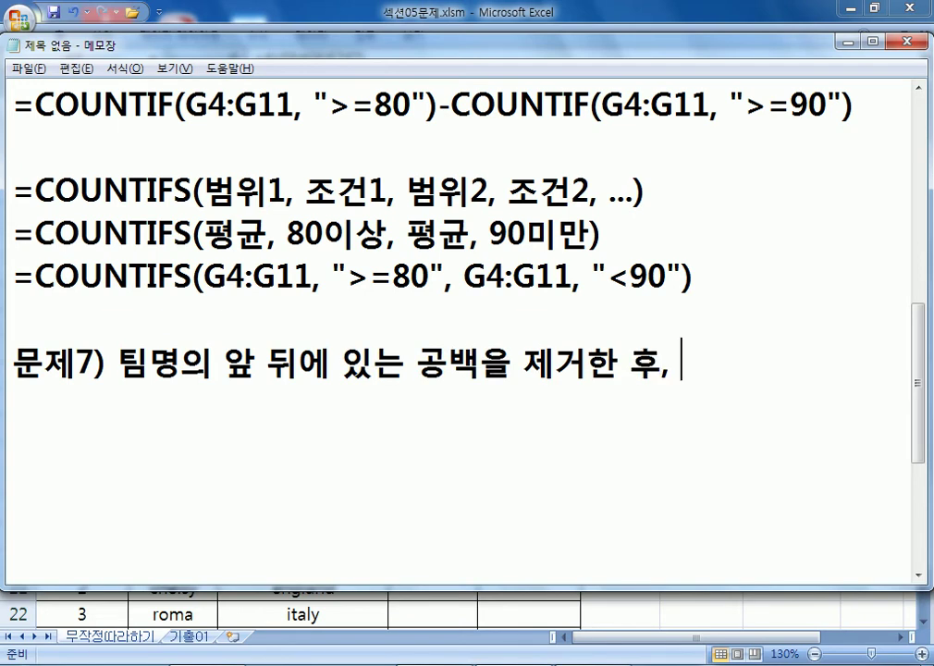
type("대")
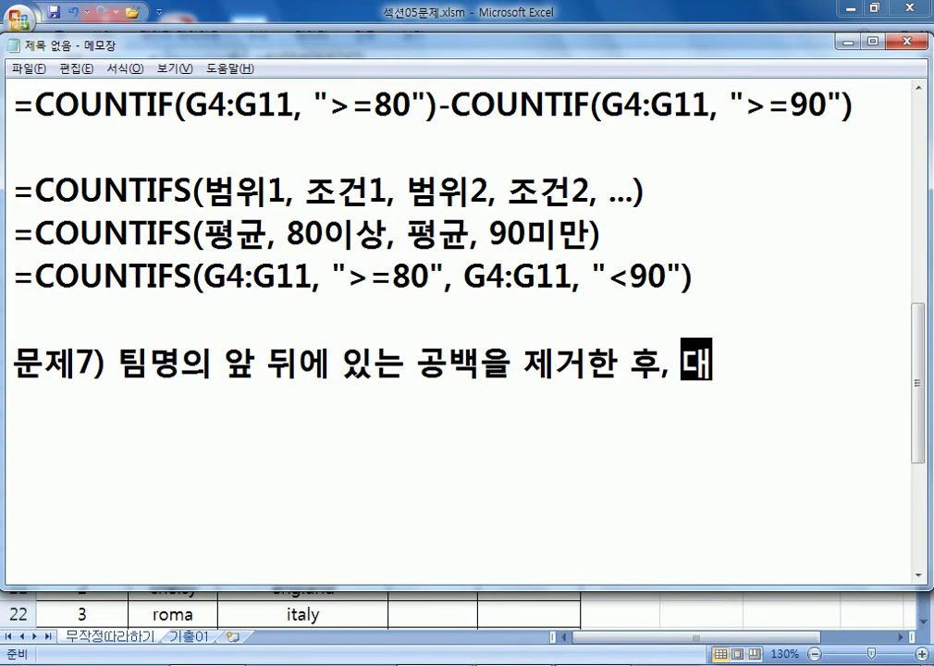
type("문자로 변환")
key("Return")
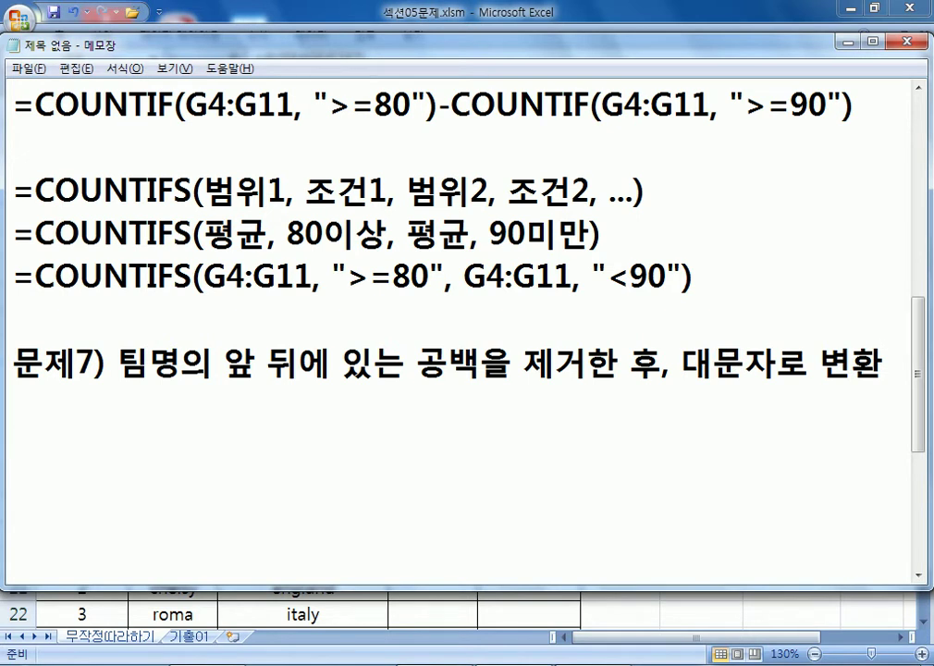
List the functions needed for problem 7, "UPPER, TRIM", on the line under its heading
type("UPPER,.")
key("BackSpace")
type("TRI,")
key("BackSpace")
type("M")
key("Return")
Add the UPPER syntax note "=UPPER(글자) : 대문자로 변환" under the function list
type("=")
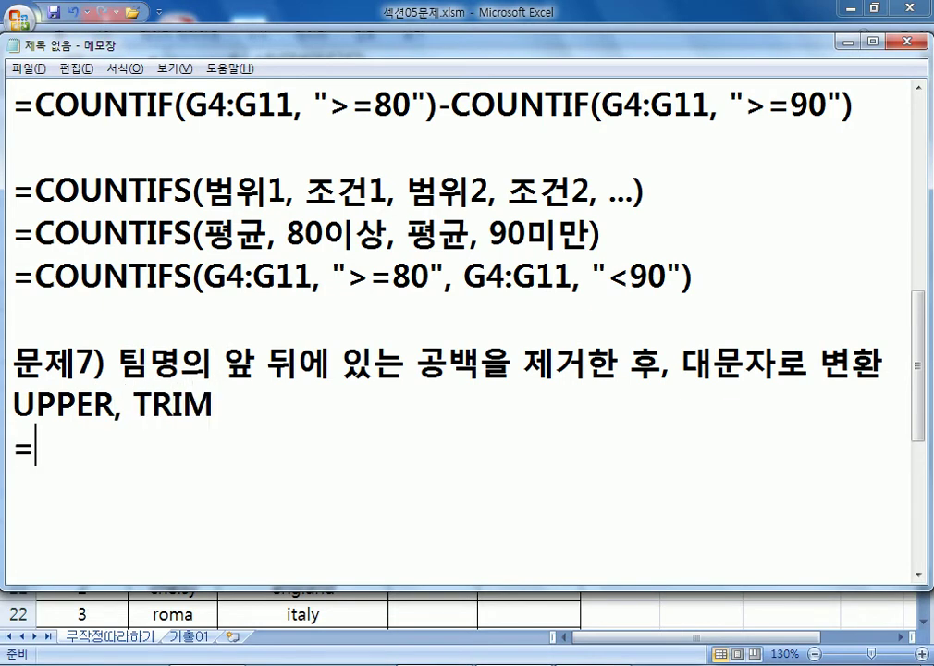
type("UPPER(")
type("글")
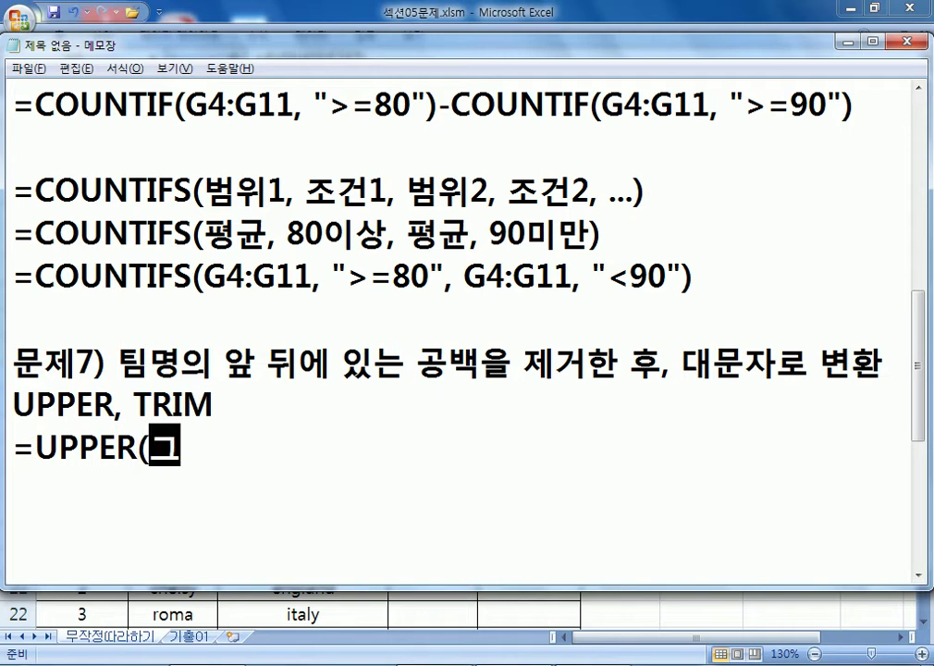
type("자) :  EO")
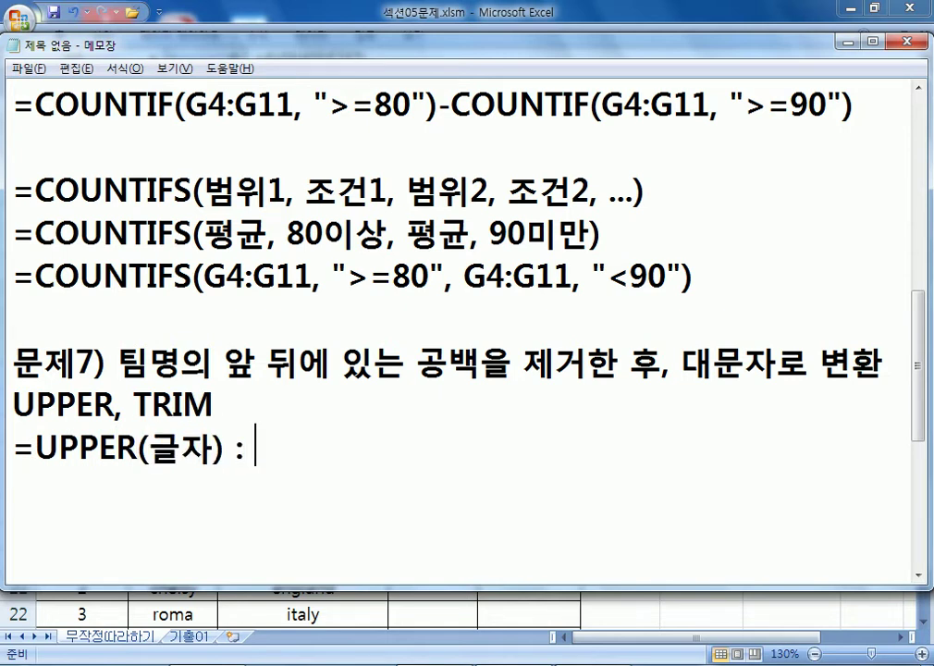
key("BackSpace")
key("BackSpace")
key("BackSpace")
type("대문잘")
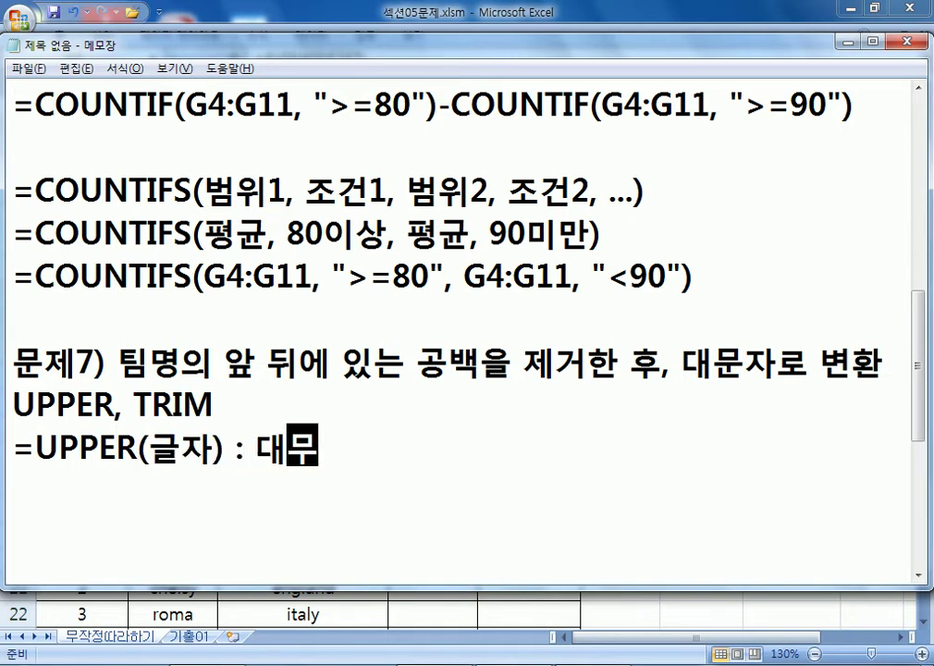
type("로 변환")
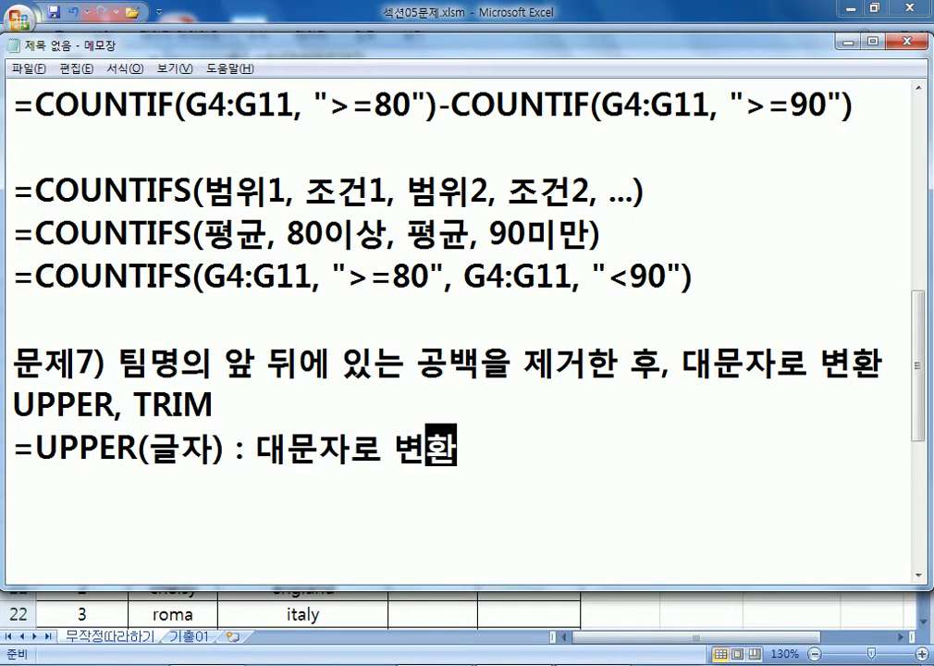
key("Return")
Begin the TRIM syntax note with "=TRIM(글자) :" below the UPPER note
type("=TRI,(")
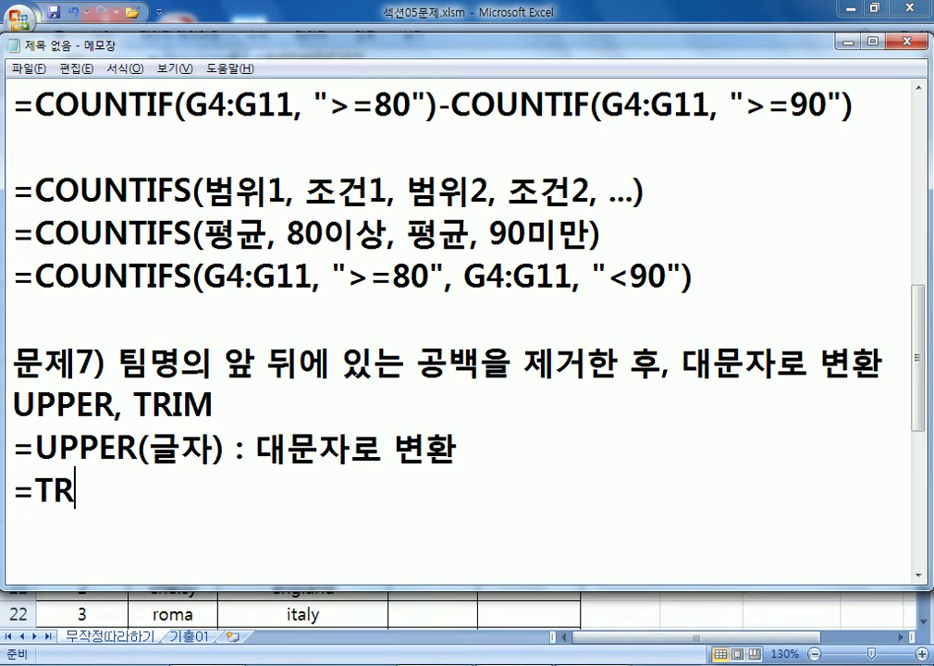
key("BackSpace")
key("BackSpace")
type("M")
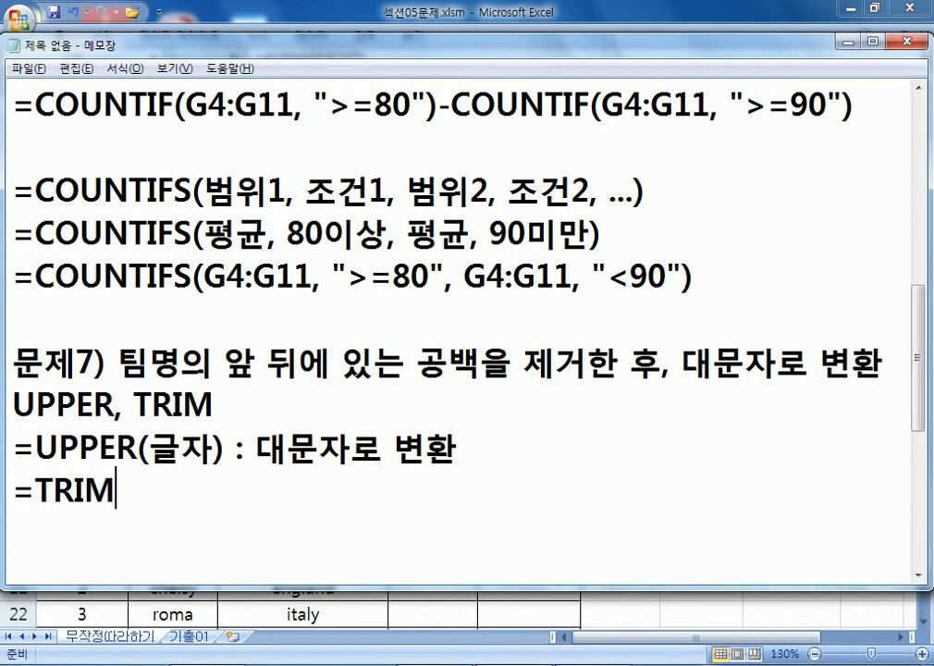
type("(글자")
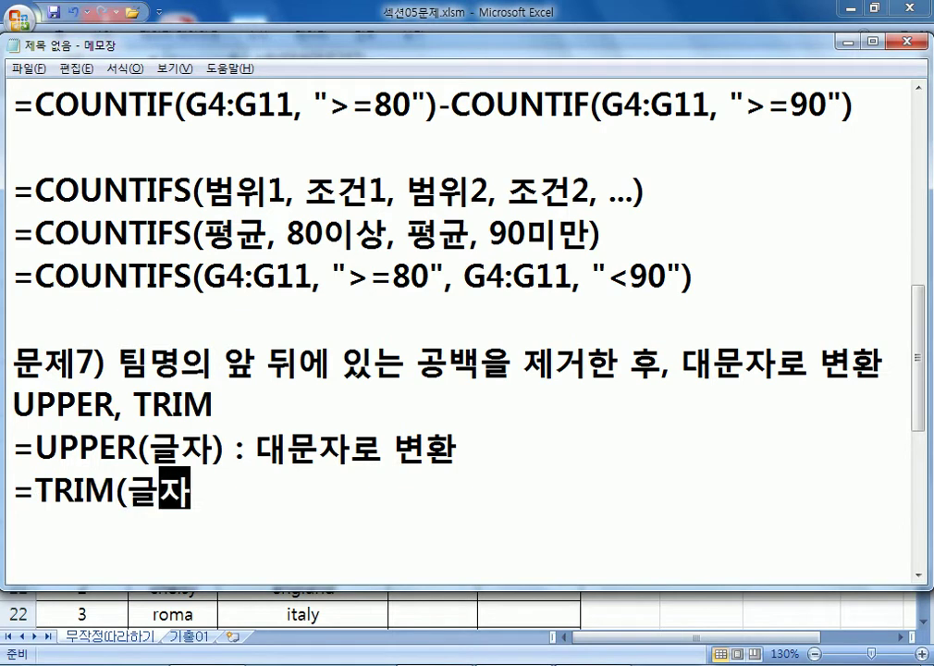
type(") :")
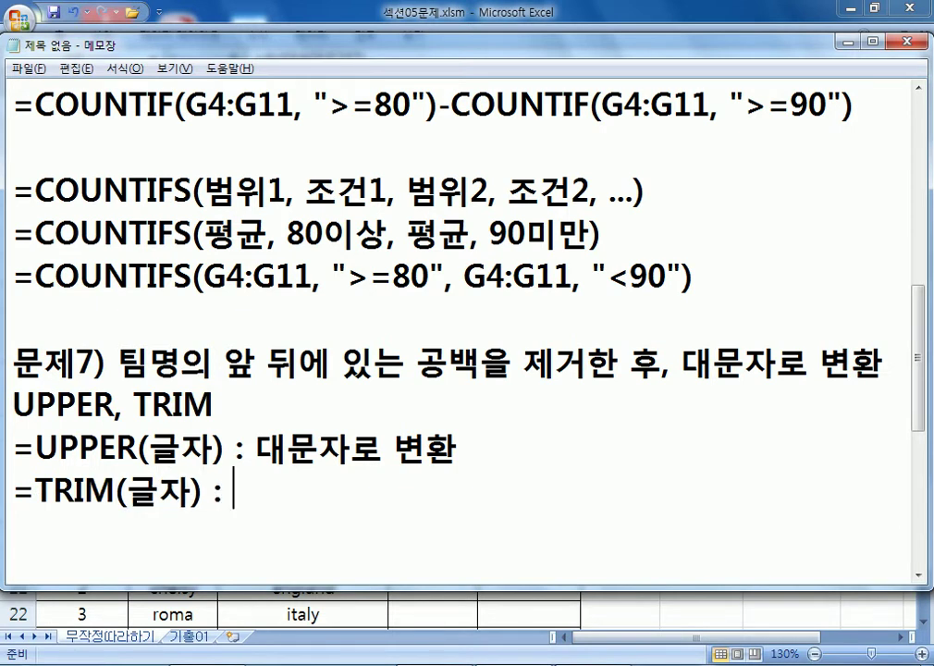
Describe TRIM after the colon as "앞, 뒤의 공백은 모두 제거, 중간의 공백은 1개만 유지"
type("DK")
key("BackSpace")
key("BackSpace")
key("Caps_Lock")
type("앞, 뒤의 공백")
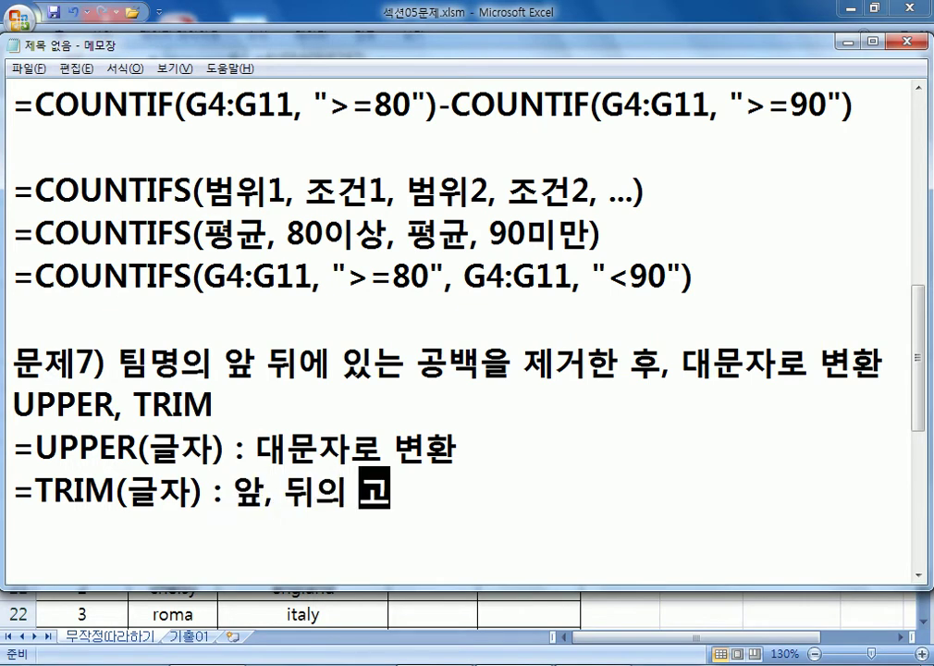
type("은 모두 제거")
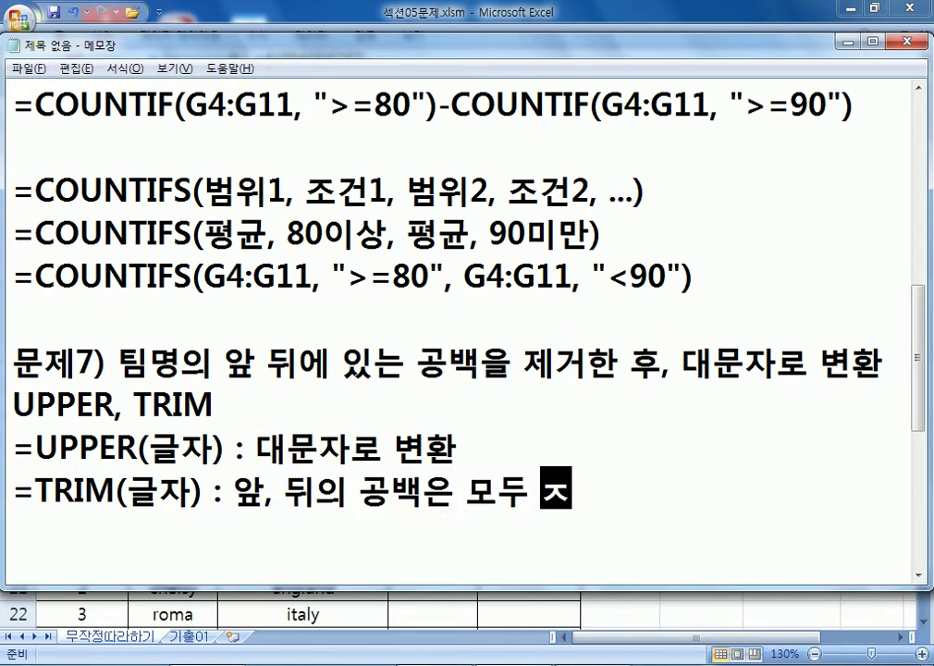
type(",")
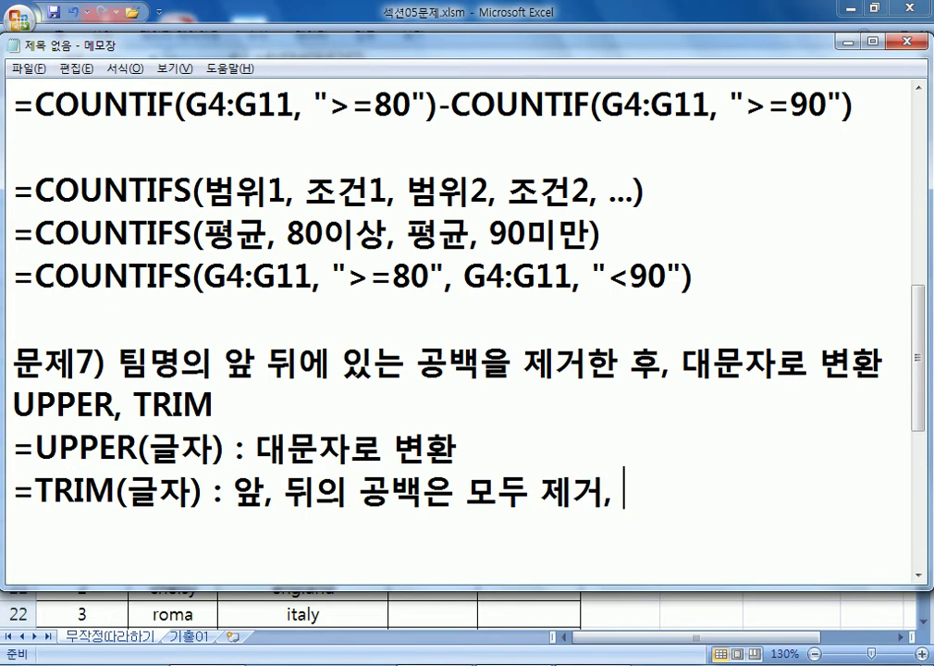
type(" 중간의 공백은 1")
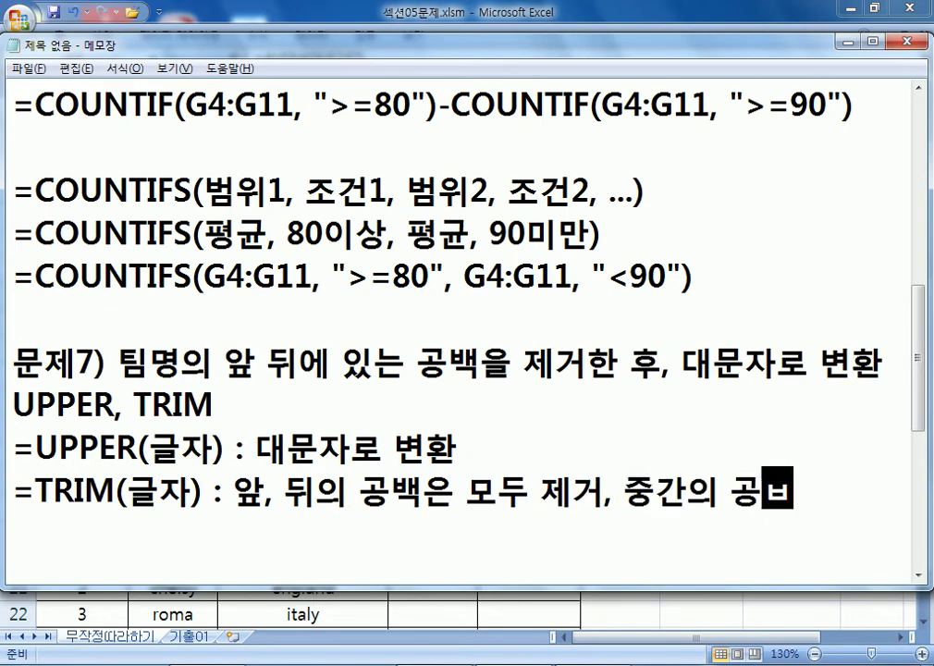
type("개만 유지")
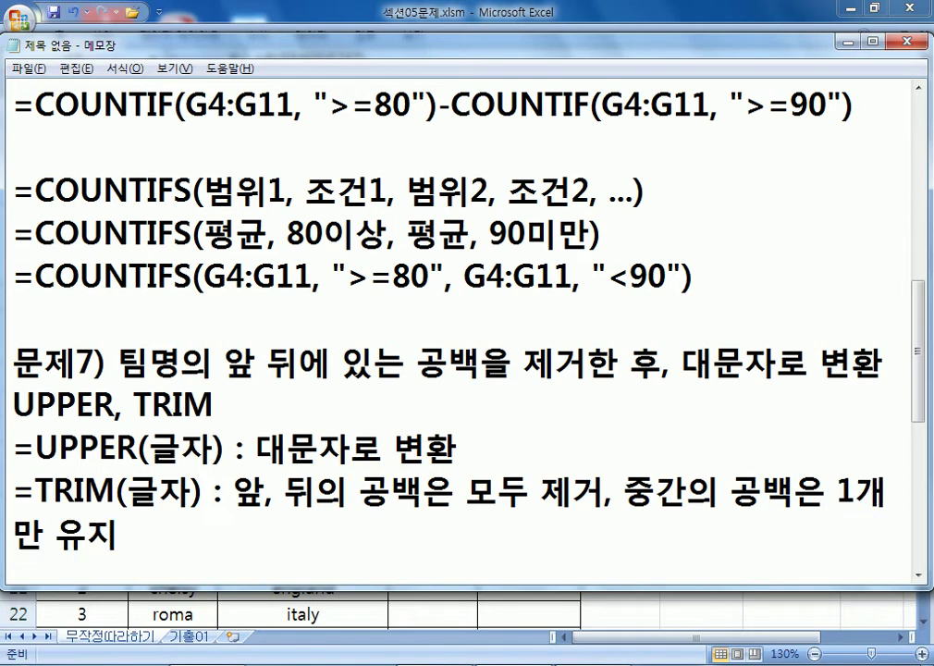
key("Return")
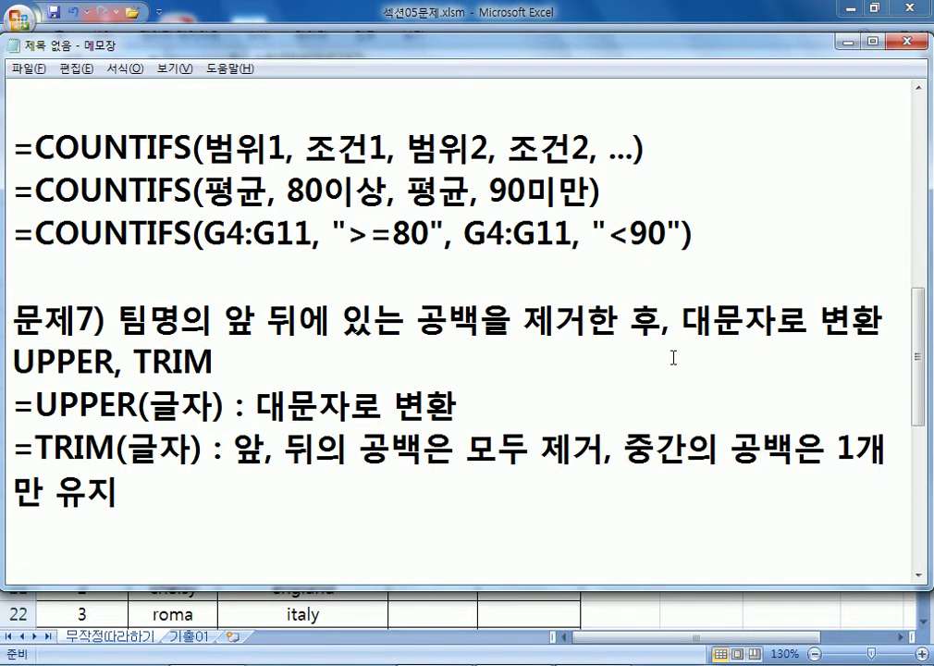
Write the UPPER example =UPPER("aaa") : "AAA" on the empty line below the TRIM note
left_click_drag(631, 316, 619, 316)
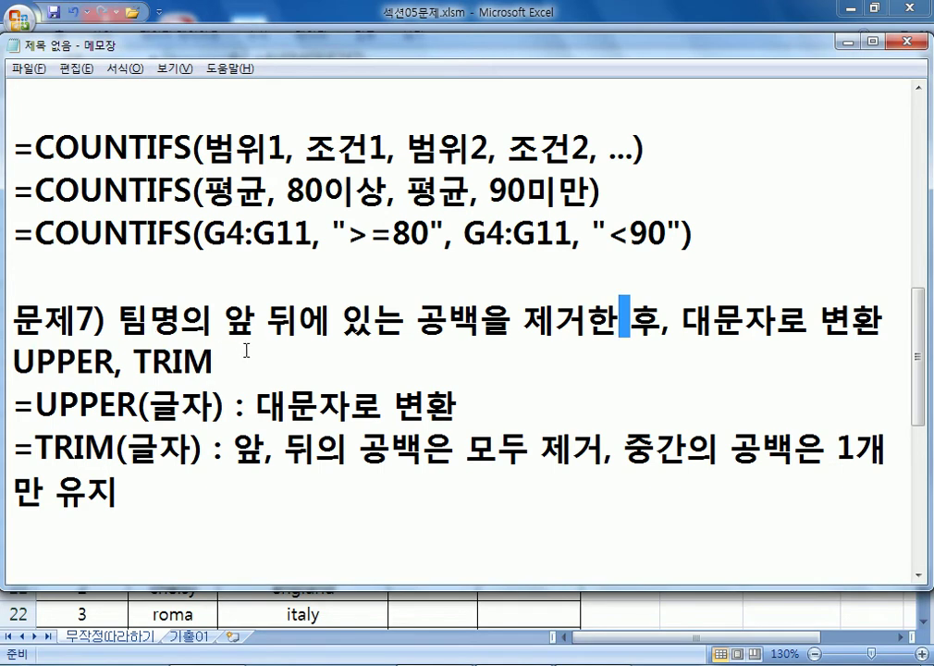
scroll(250, 351, "down", 1)
left_click(205, 418)
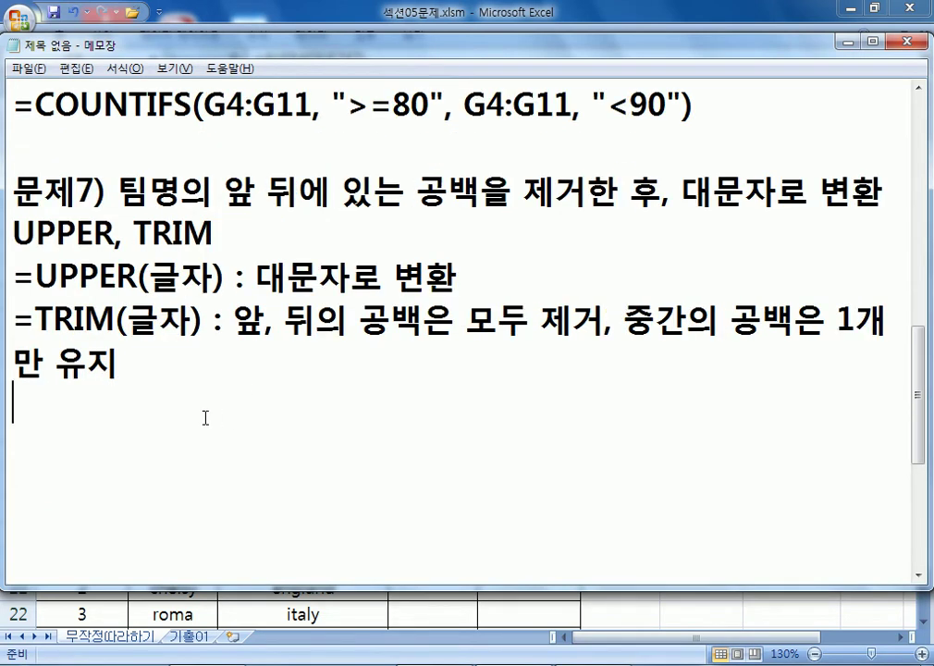
type("=U")
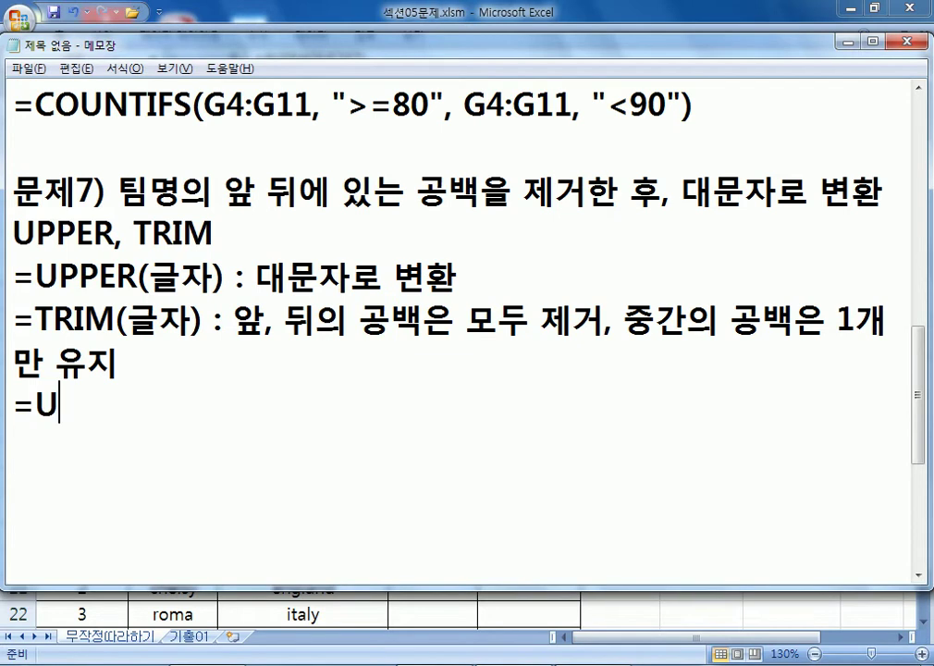
type("PPER(\"A")
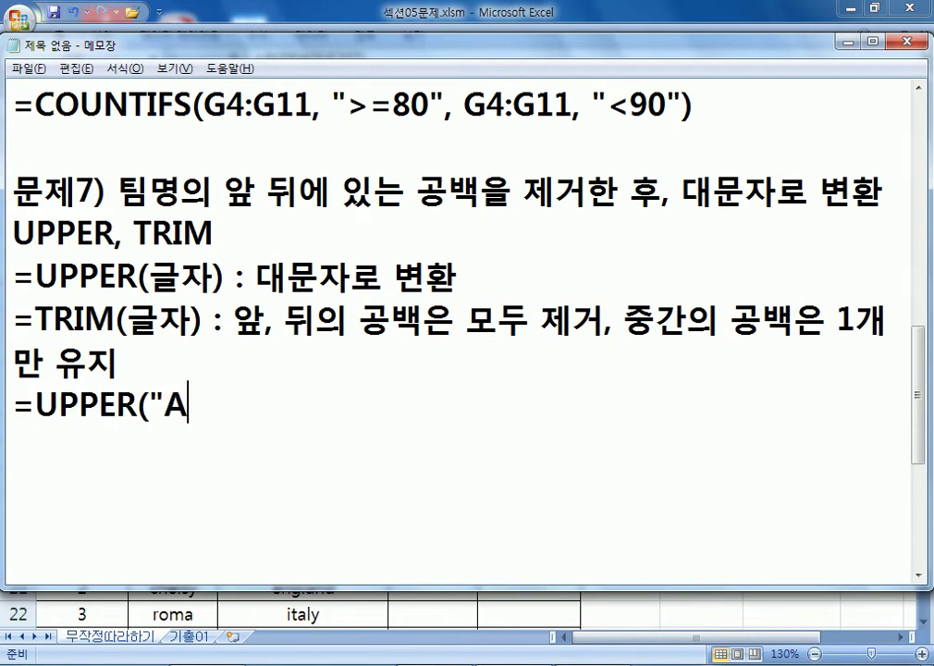
key("BackSpace")
type("aa")
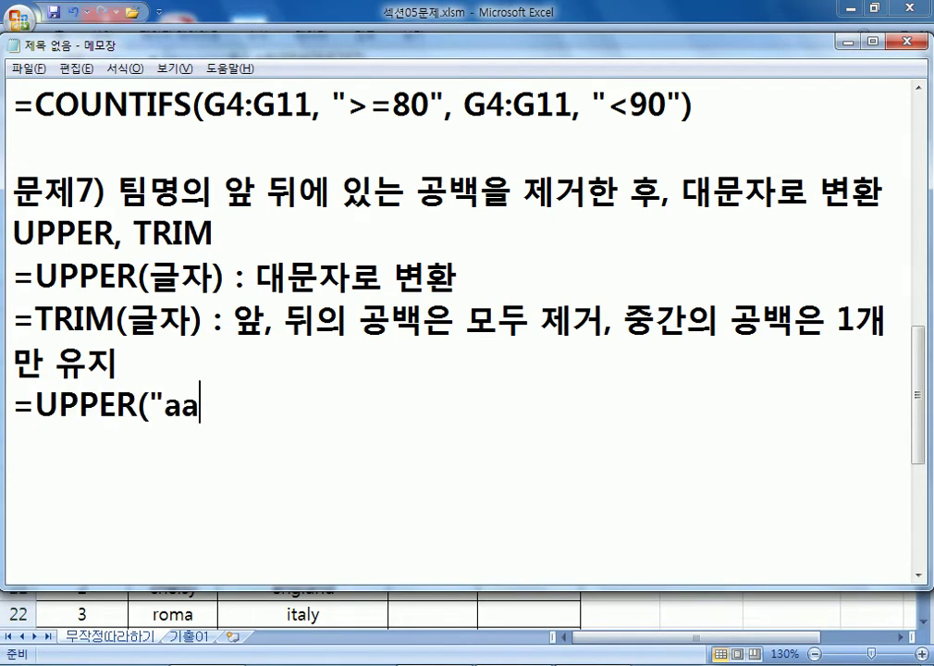
type("a\") : \"AAA\"")
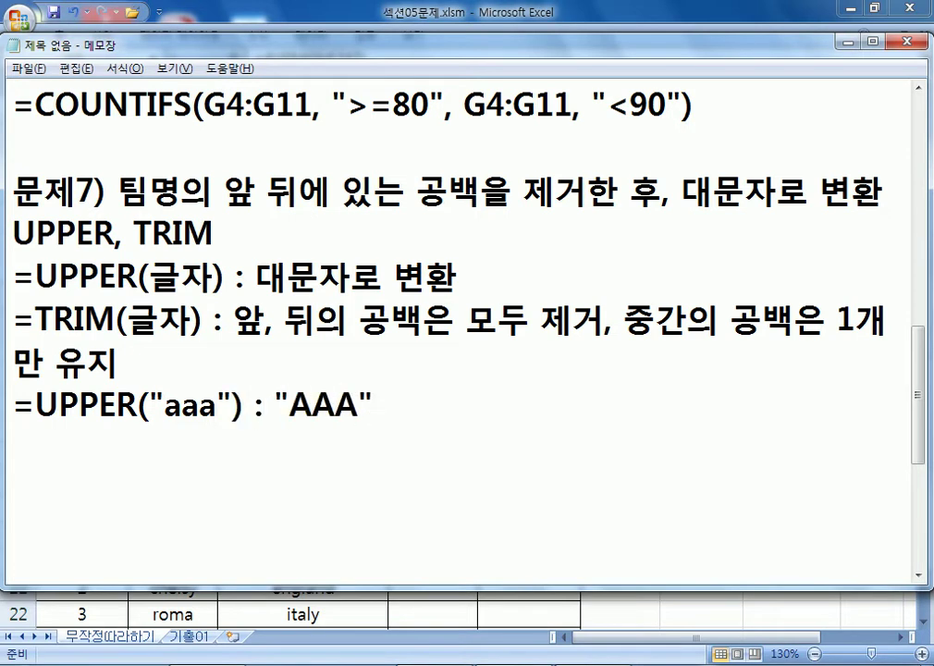
Write the TRIM example =TRIM(" A B ") : "A B" on the line below the UPPER example
key("Return")
type("=ㅅㄱㅑ")
key("BackSpace")
key("BackSpace")
key("BackSpace")
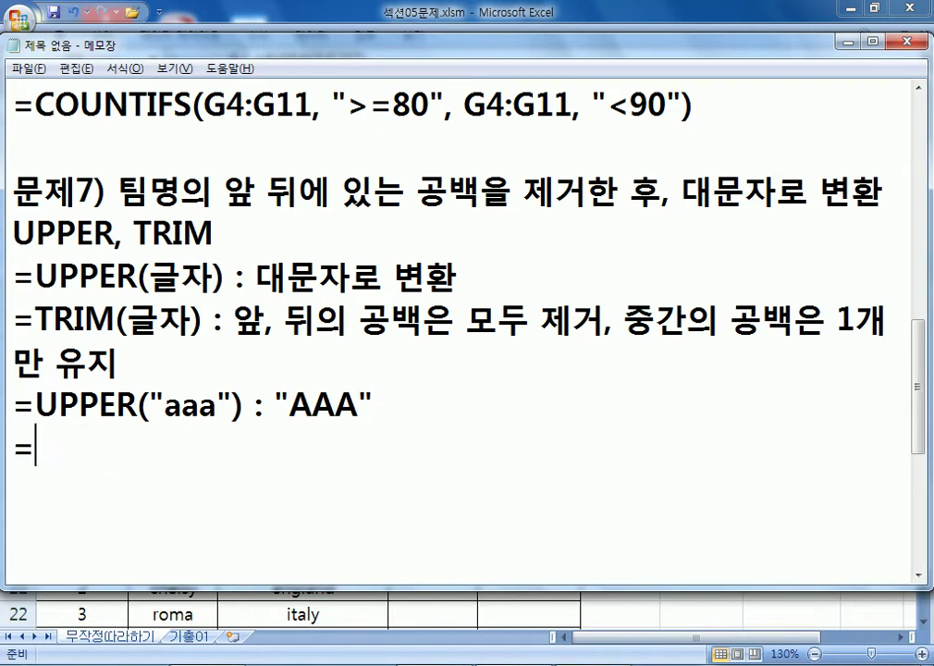
key("Hangul")
type("TRIM(")
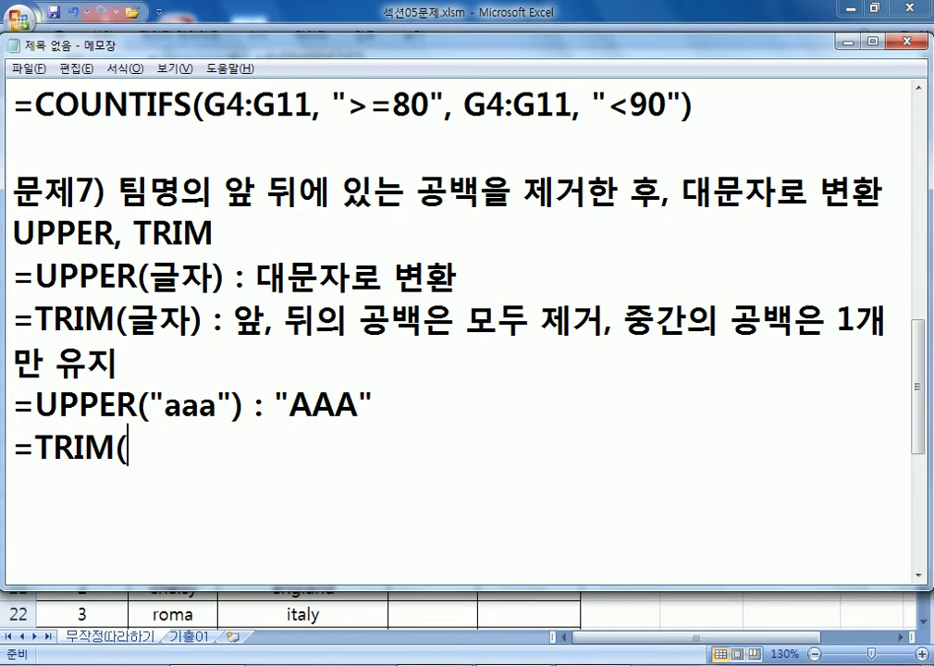
type("\"       \"")
key("BackSpace")
type("A      B")
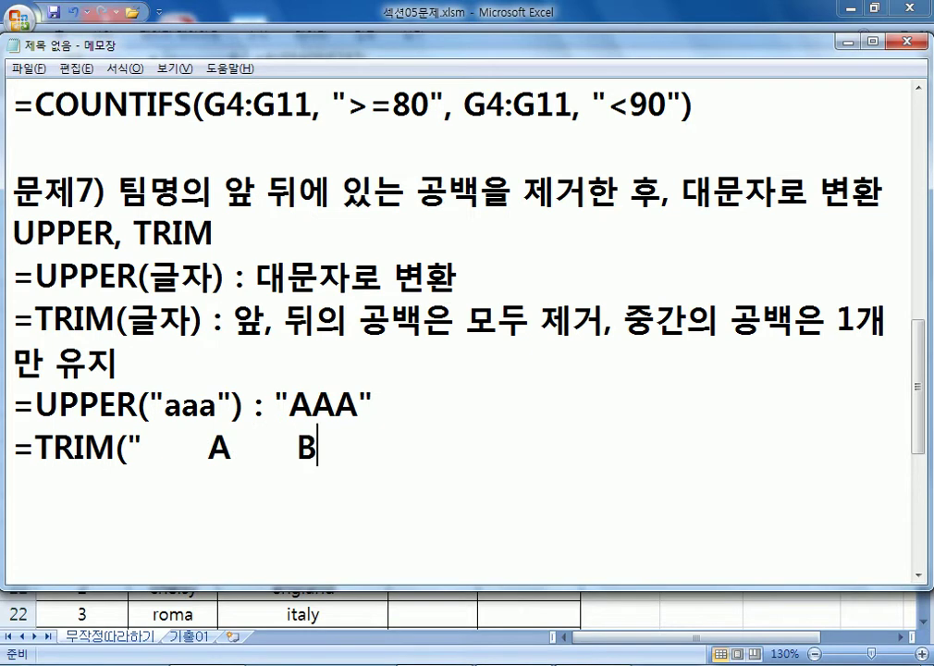
type("     \") : \"A B\"")
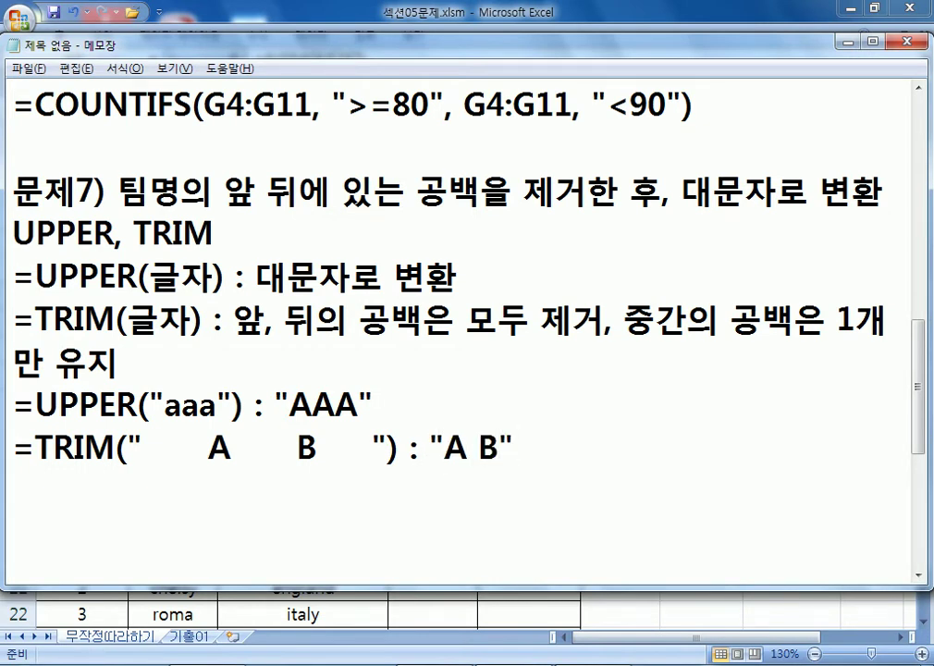
Examine the leading, trailing and middle spaces in the TRIM example, and look over the [표2] team names in the Excel sheet
left_click_drag(141, 448, 210, 448)
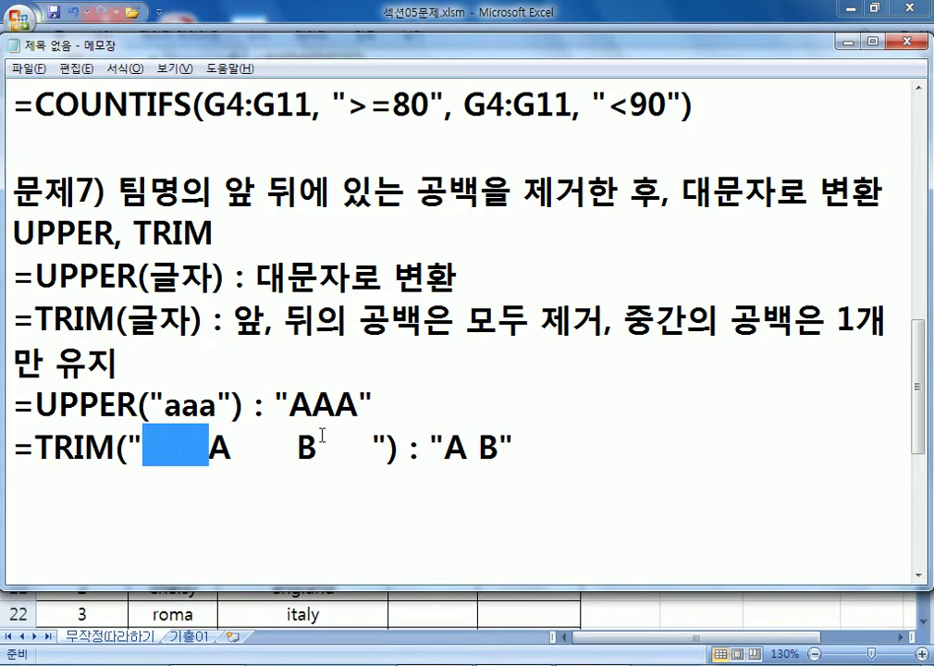
left_click_drag(316, 447, 373, 447)
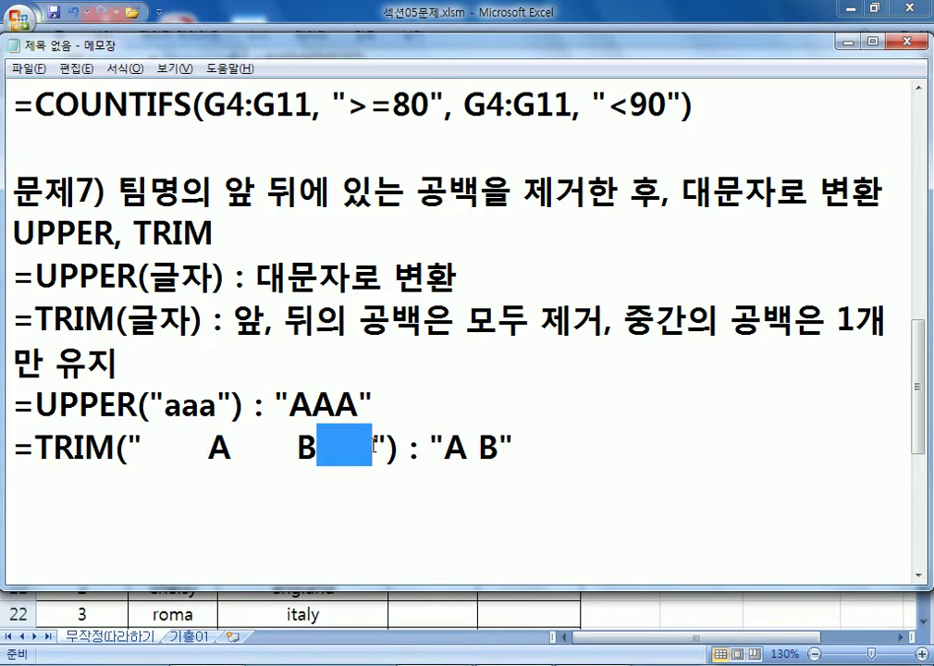
left_click_drag(232, 448, 297, 447)
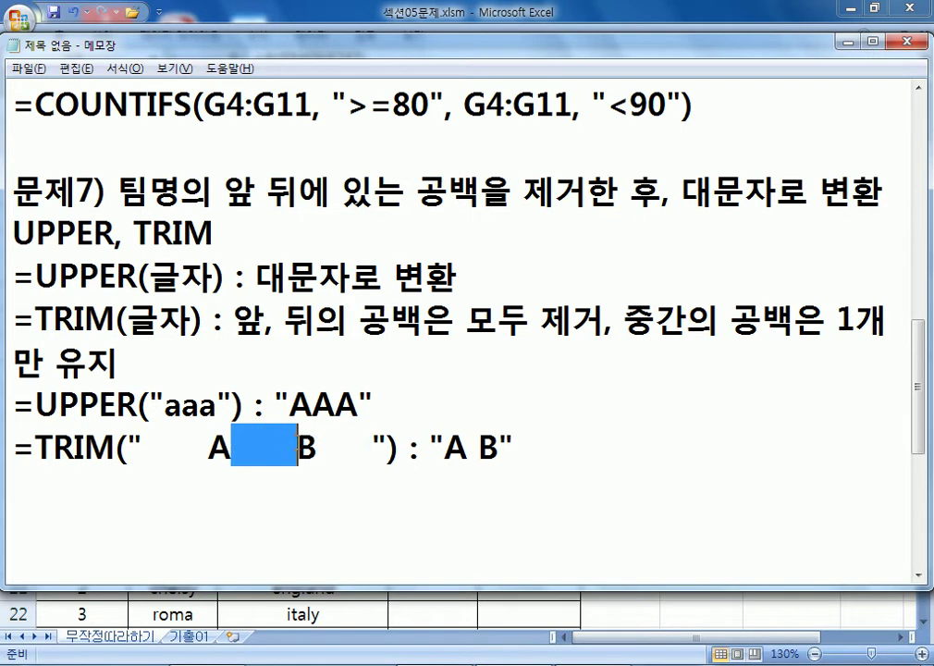
left_click_drag(468, 448, 478, 447)
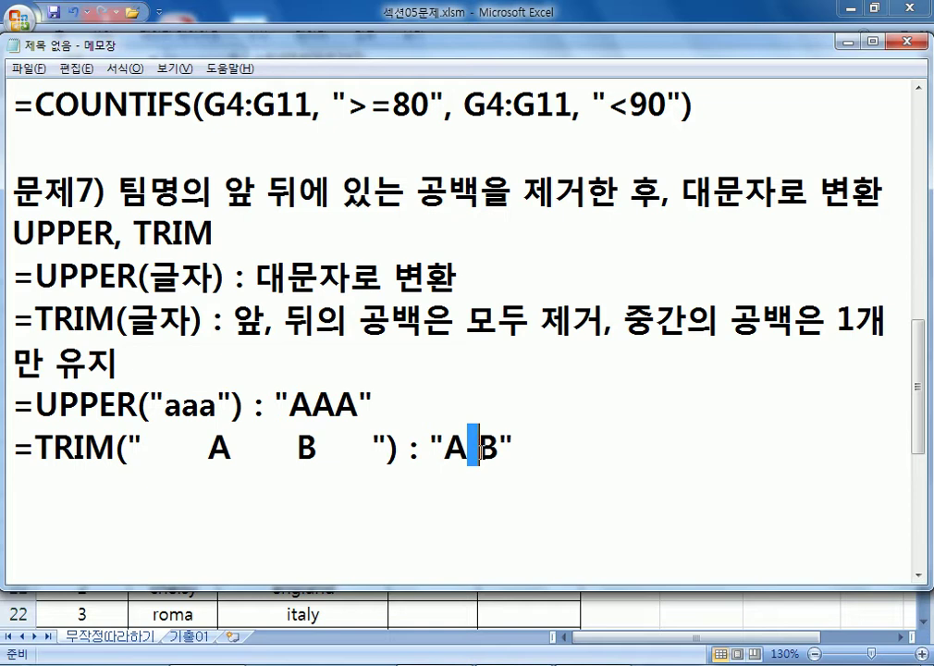
key("alt+Tab")
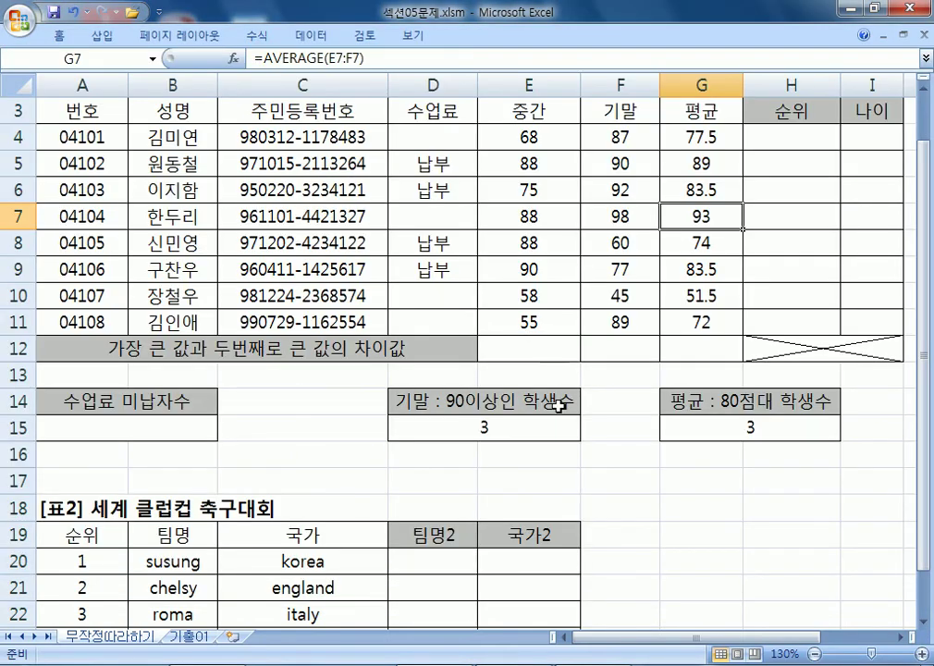
scroll(452, 484, "down", 3)
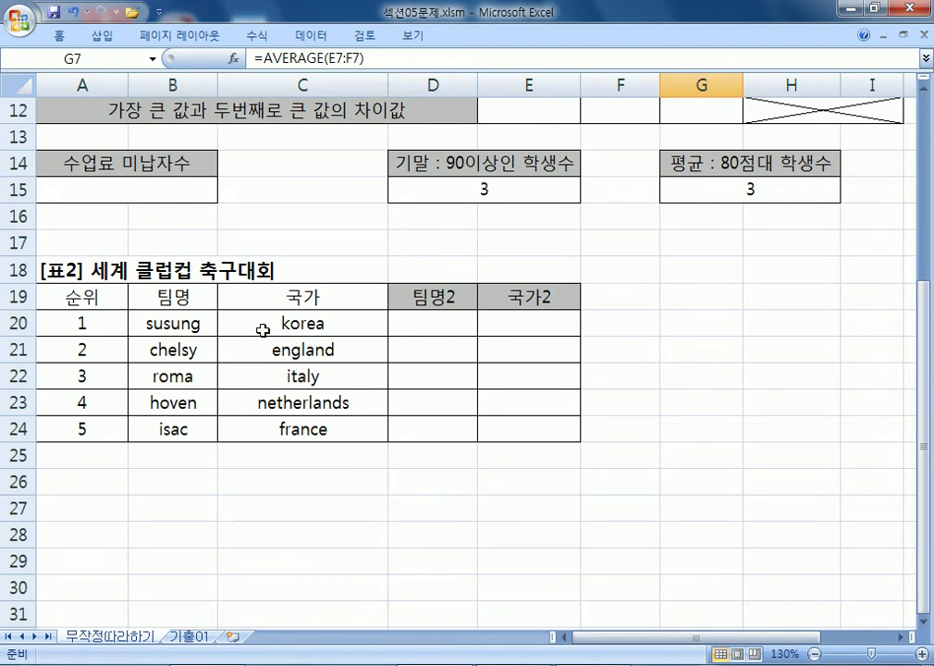
key("alt+Tab")
left_click_drag(239, 447, 296, 451)
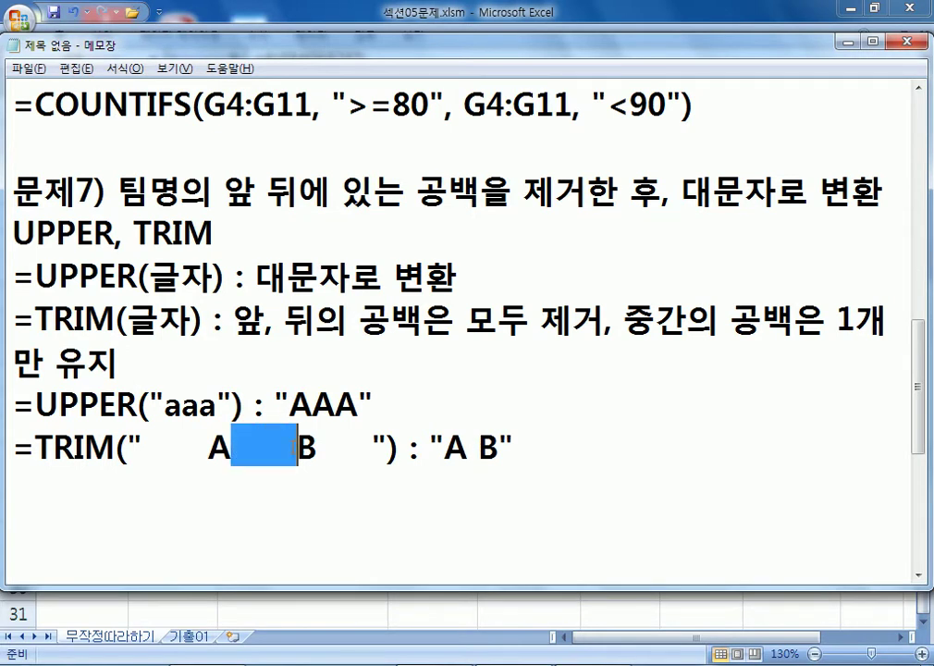
left_click_drag(465, 448, 473, 448)
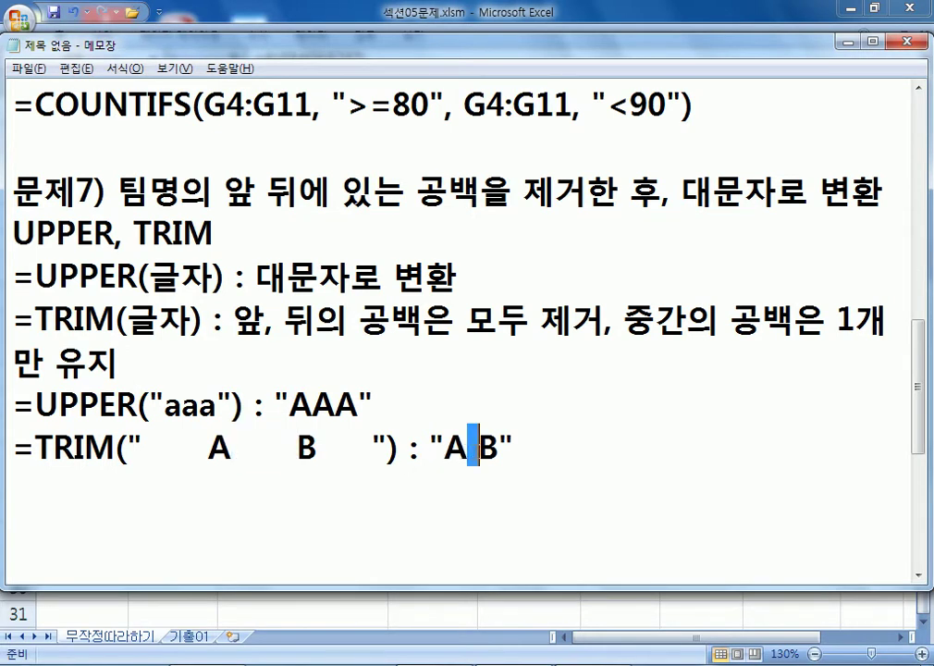
Try the TRIM example's result without the space between A and B, comparing it with the middle gap in the argument
key("BackSpace")
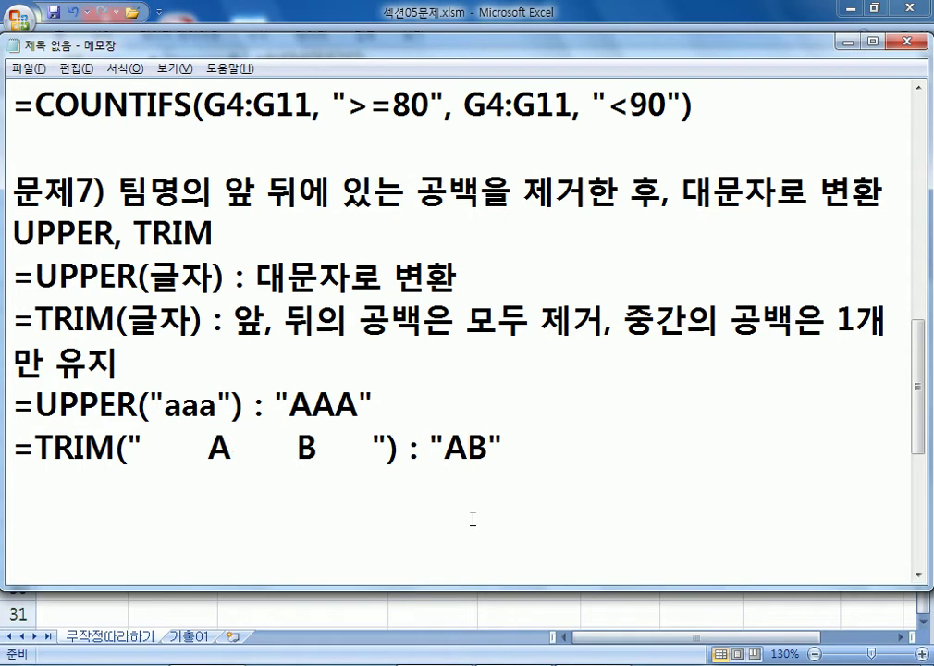
left_click_drag(231, 447, 292, 445)
left_click(461, 450)
Examine the leading and trailing spaces in the TRIM argument against the example's result text
left_click_drag(211, 447, 145, 448)
left_click_drag(318, 450, 371, 449)
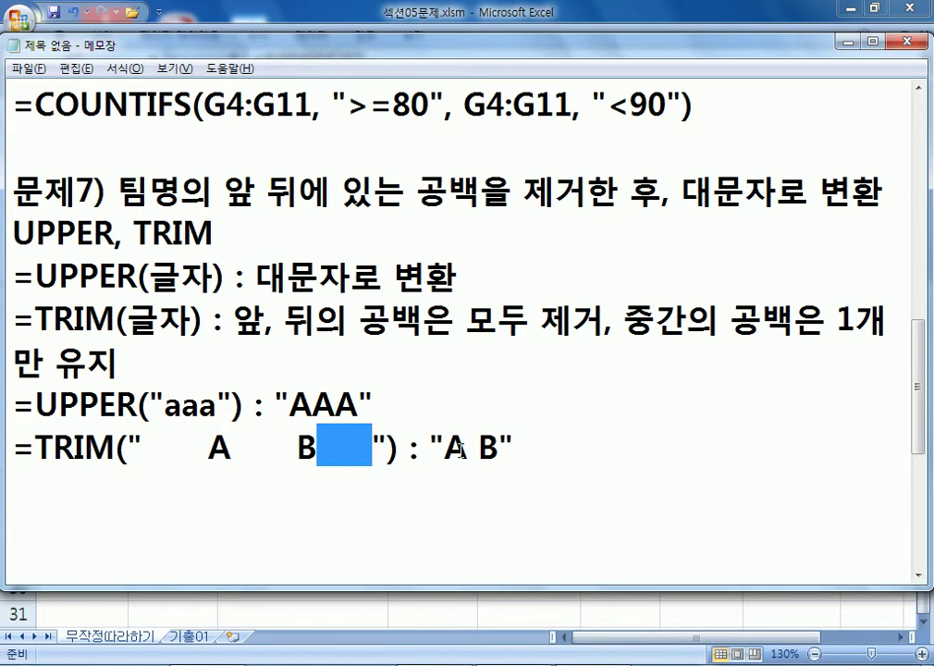
left_click(270, 504)
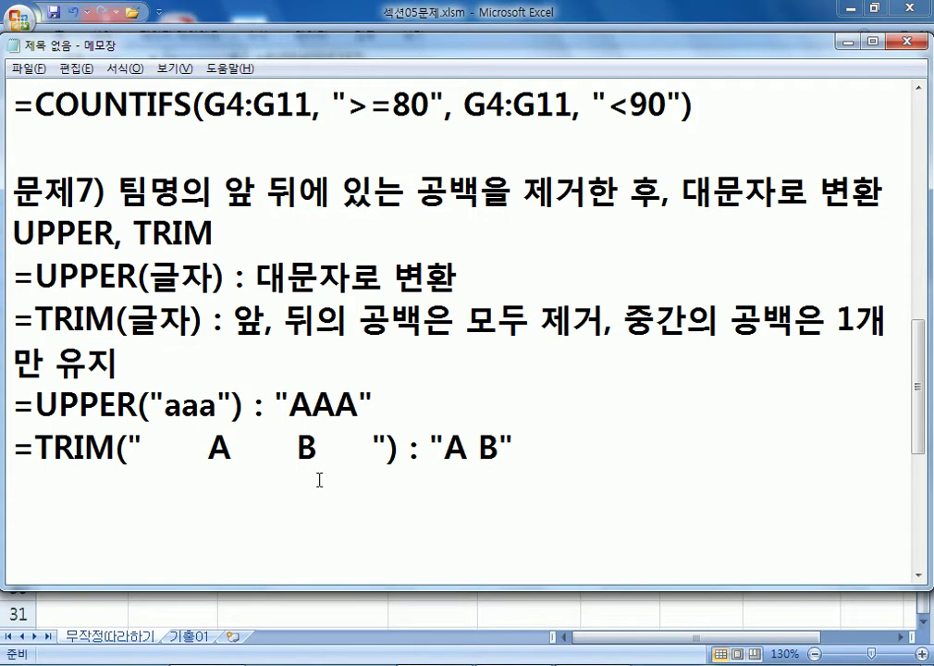
left_click_drag(445, 450, 499, 450)
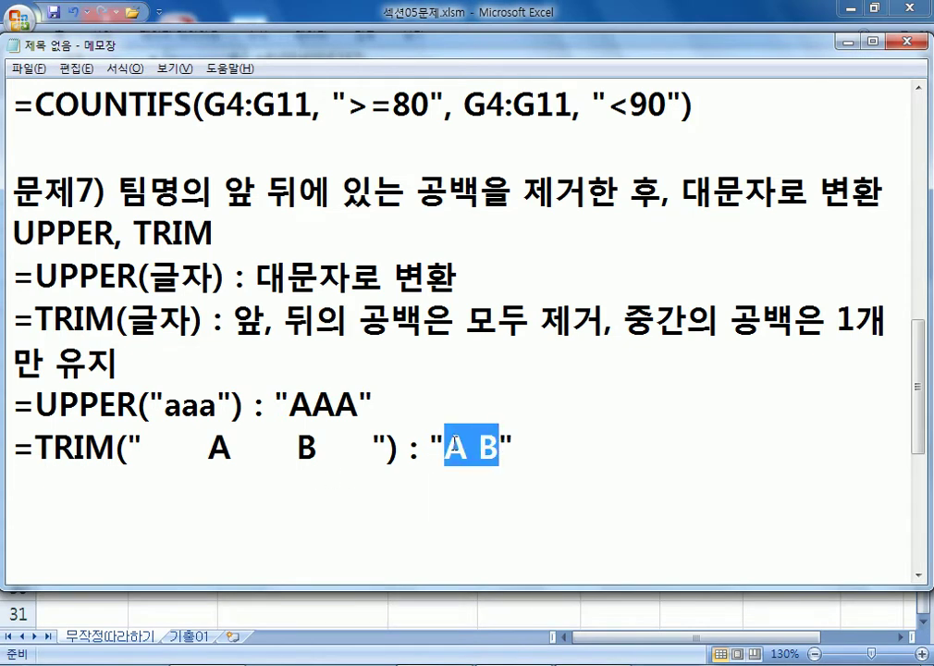
Enlarge the notes window and write the nested formula =UPPER(TRIM( )) below the TRIM example, leaving one blank line between
scroll(198, 362, "down", 1)
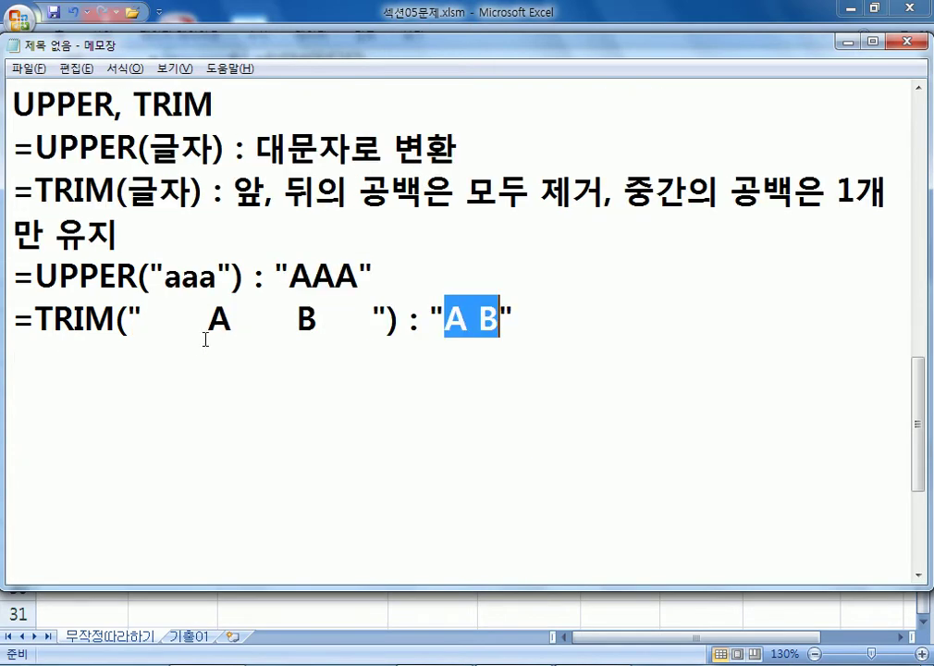
left_click_drag(282, 37, 282, 2)
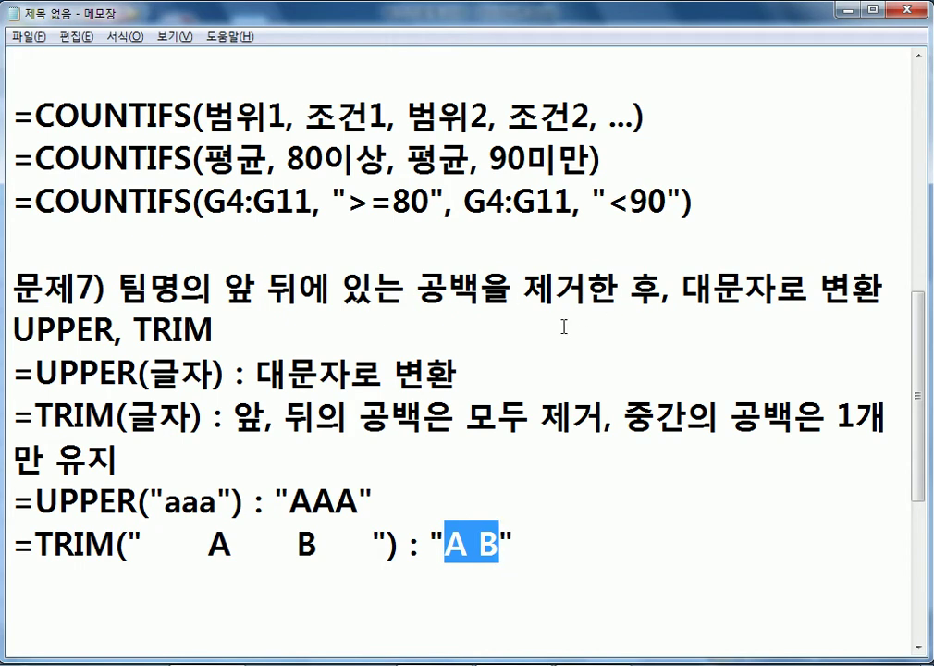
scroll(562, 327, "down", 2)
left_click(404, 336)
key("Return")
type("=ㅕㅔ")
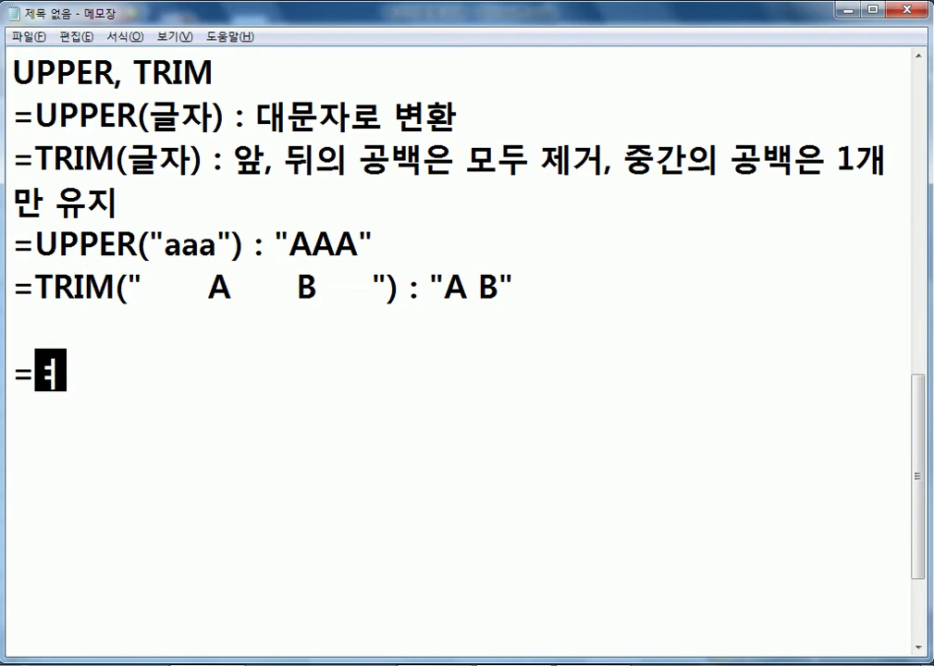
key("BackSpace")
key("BackSpace")
type("UPP")
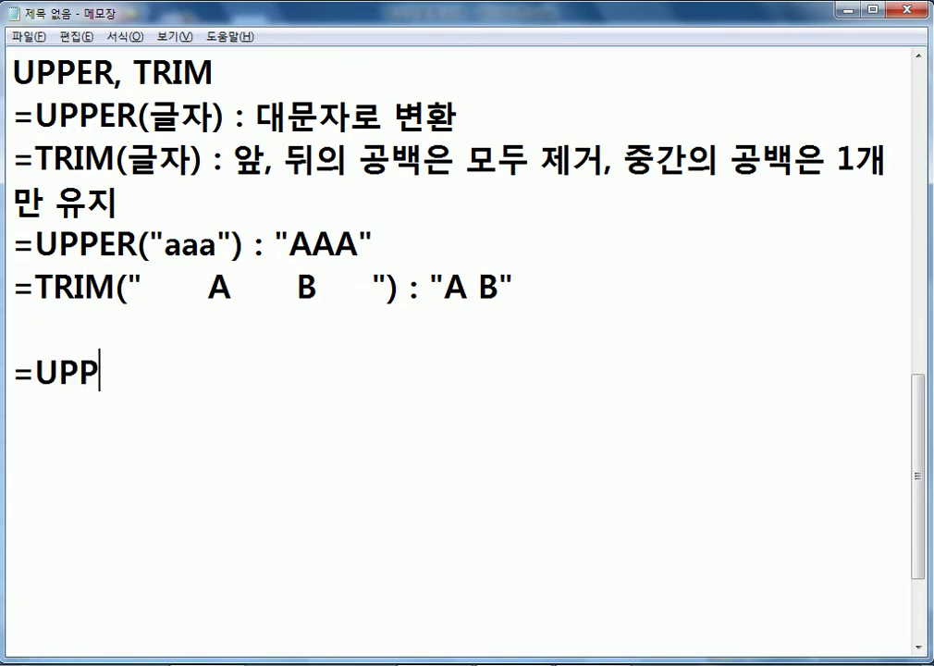
type("ER(TRI")
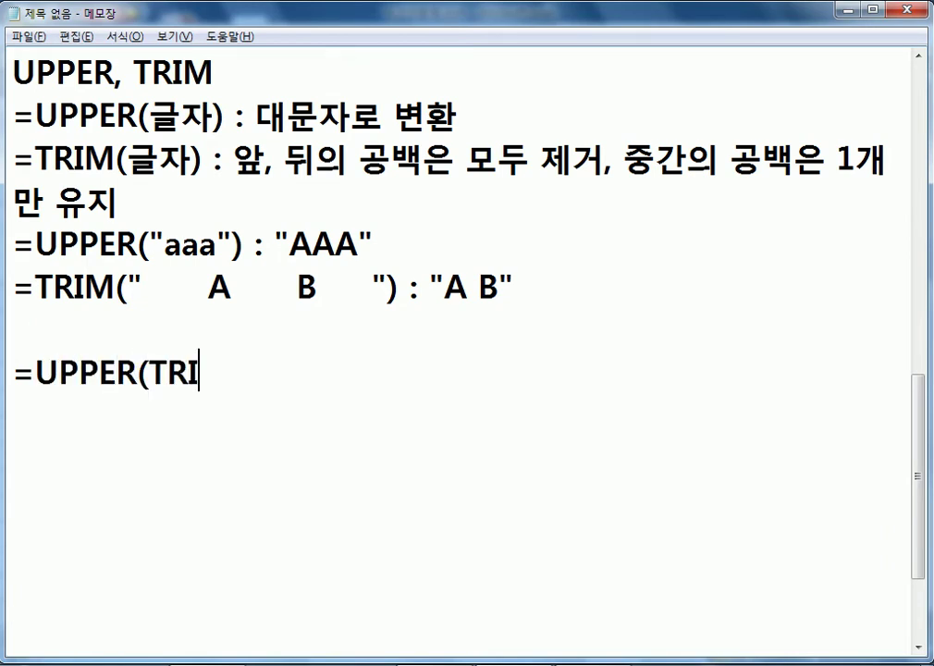
type("M( ))")
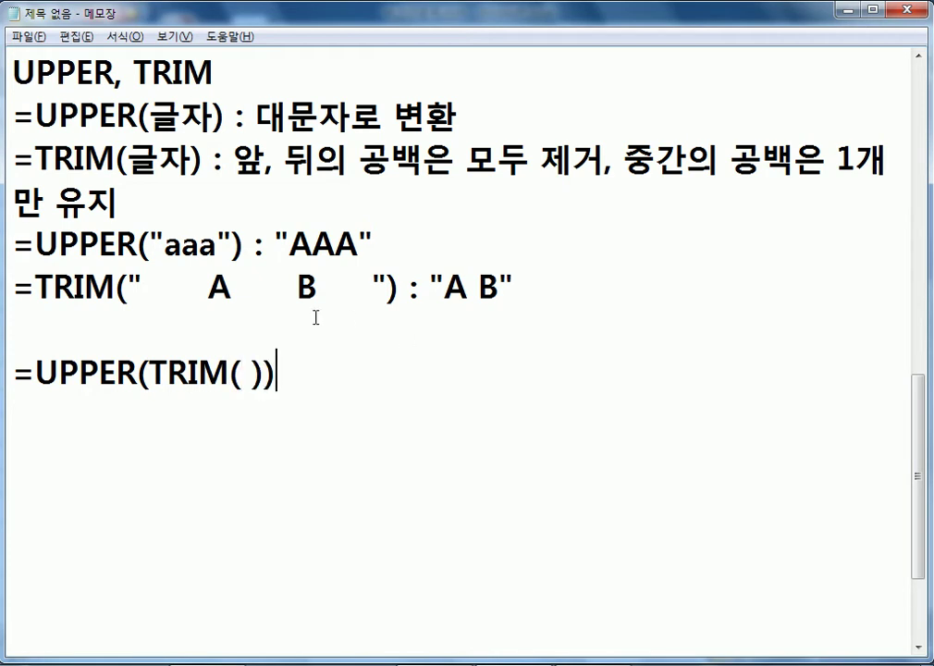
Compare problem 7's space-removal wording with the TRIM( ) part of the nested formula
scroll(222, 292, "up", 1)
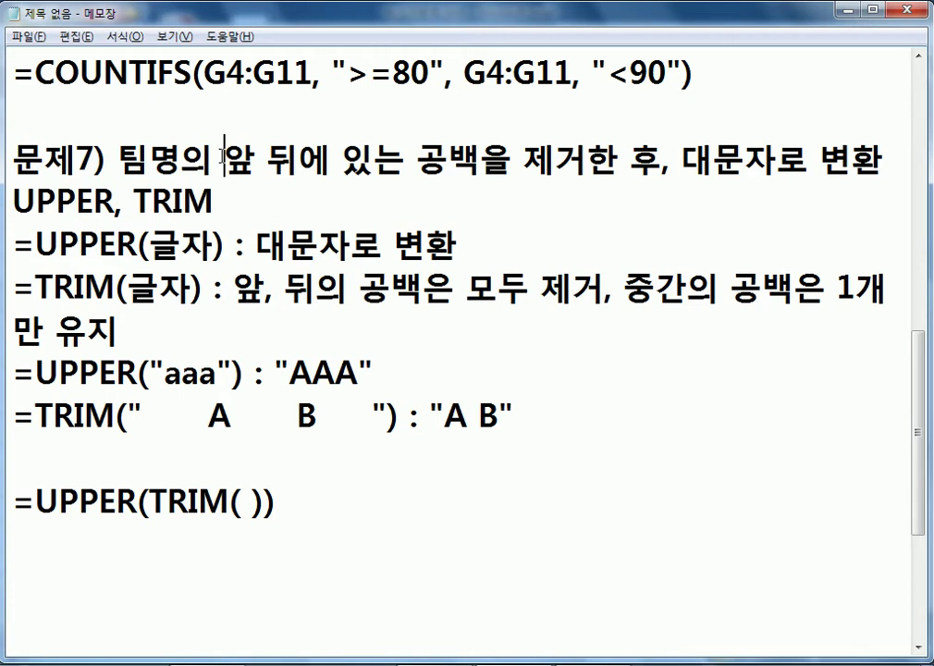
left_click_drag(225, 162, 298, 162)
left_click_drag(156, 501, 264, 501)
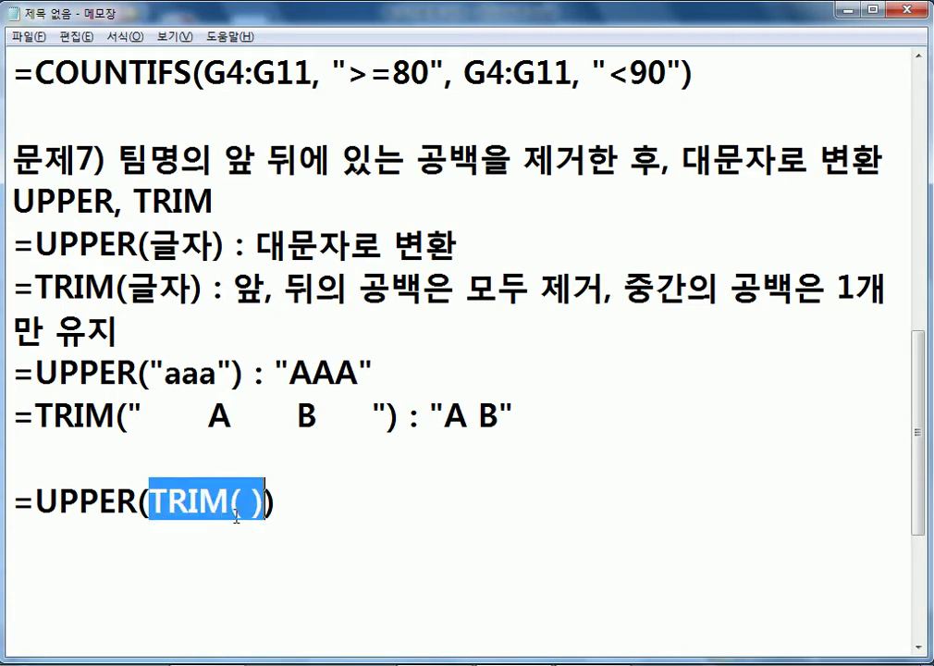
scroll(236, 516, "down", 1)
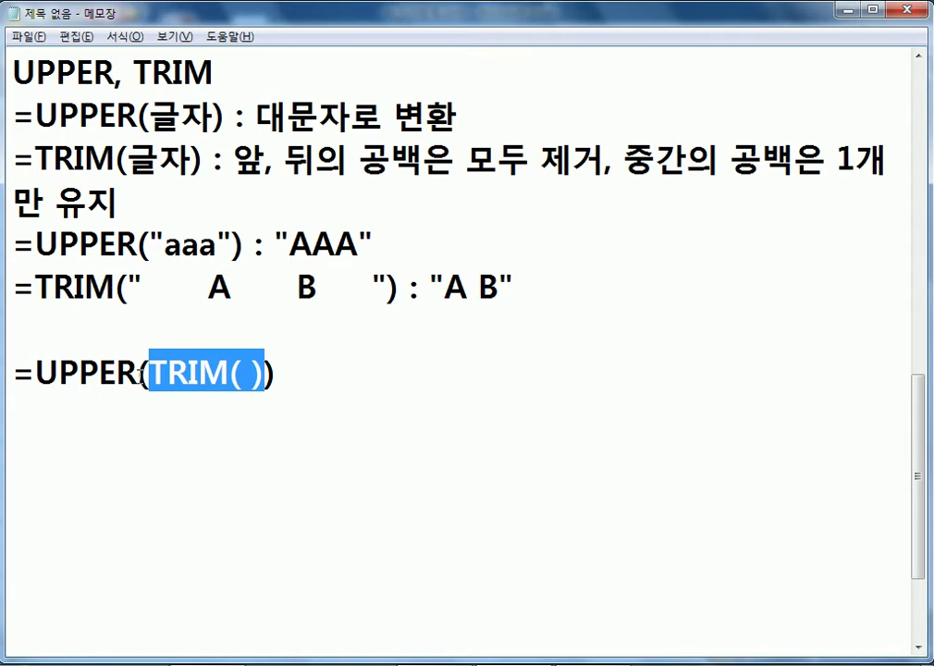
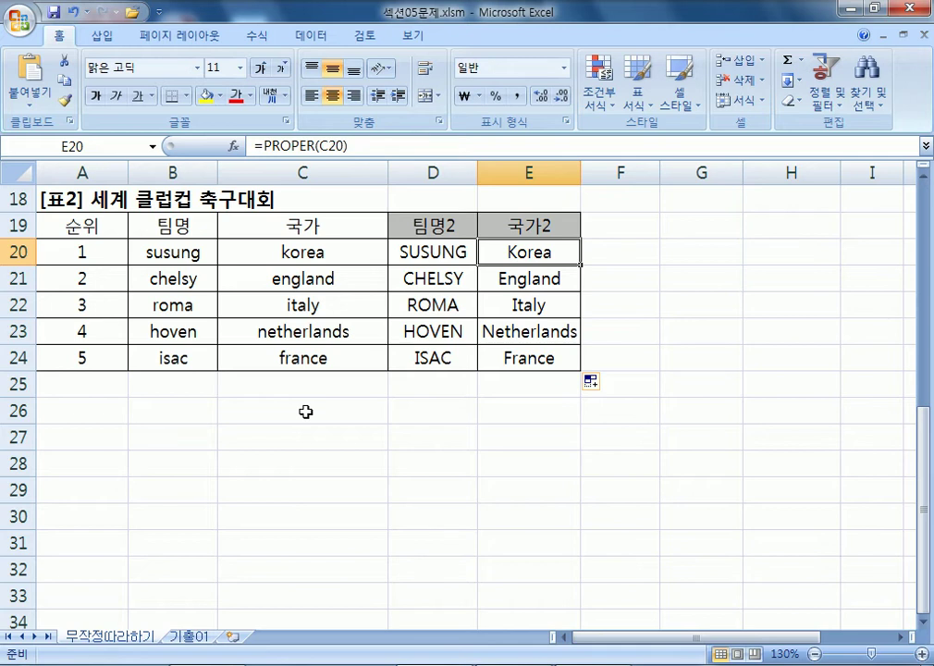
Insert a new blank worksheet in the workbook, and switch to Notepad to add blank lines below the =PROPER(C20) note
left_click(233, 638)
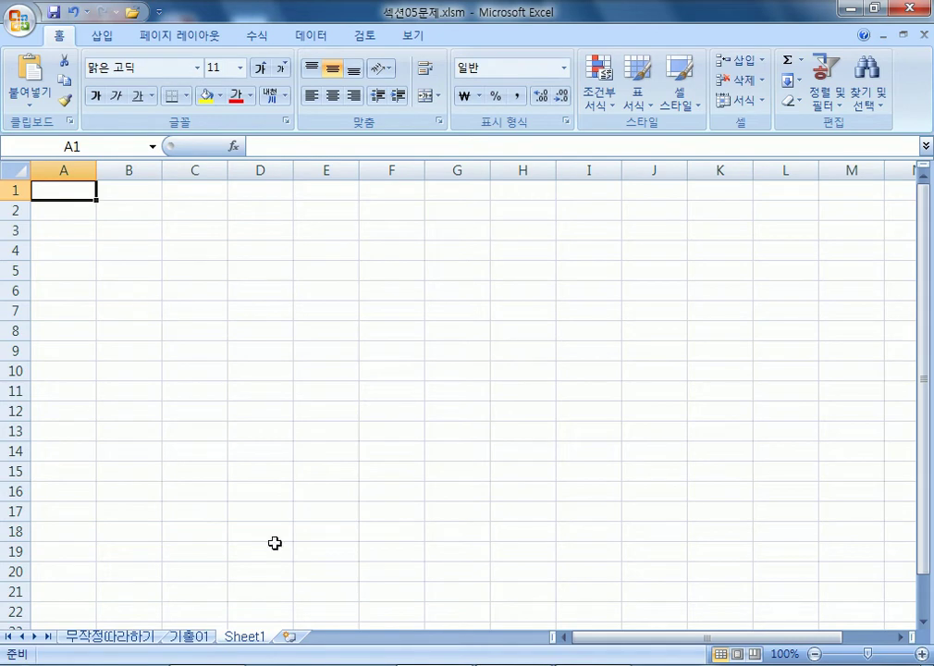
key("alt+Tab")
scroll(275, 376, "down", 1)
key("Return")
key("Return")
key("Return")
key("Return")
key("Return")
key("Return")
key("Return")
key("Return")
key("Return")
key("Return")
key("Return")
key("Return")
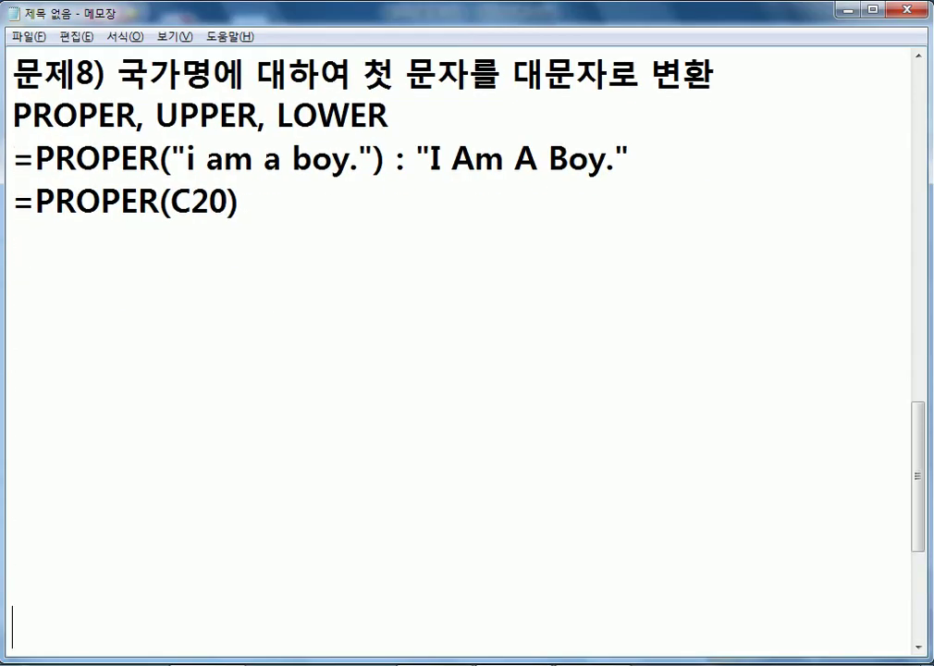
key("Return")
key("Return")
left_click(34, 121)
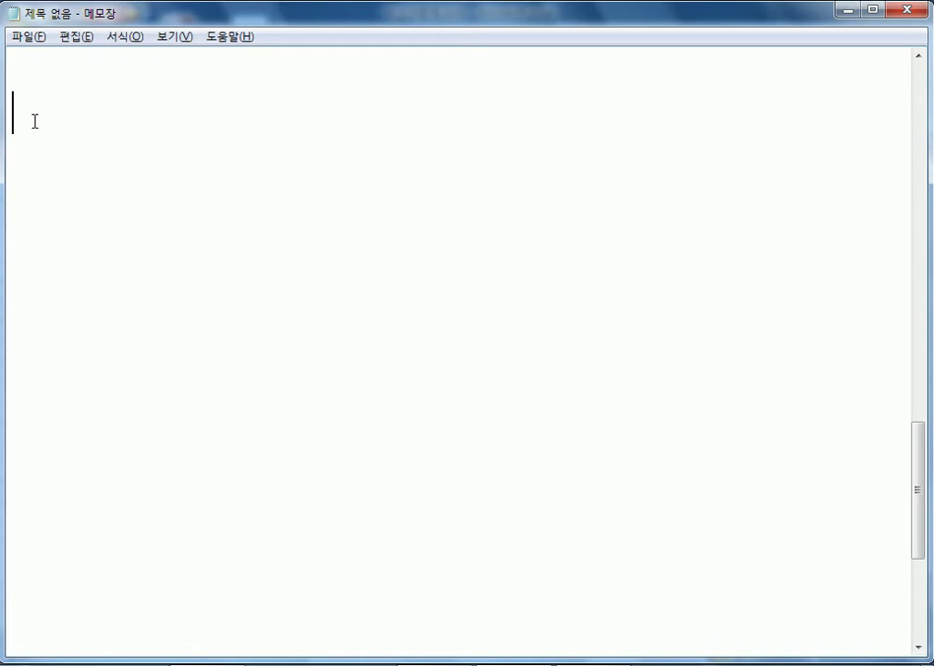
Write the heading "셀의 주소" in the blank area of the notes
type("tp")
key("BackSpace")
key("BackSpace")
key("Hangul")
type("세")
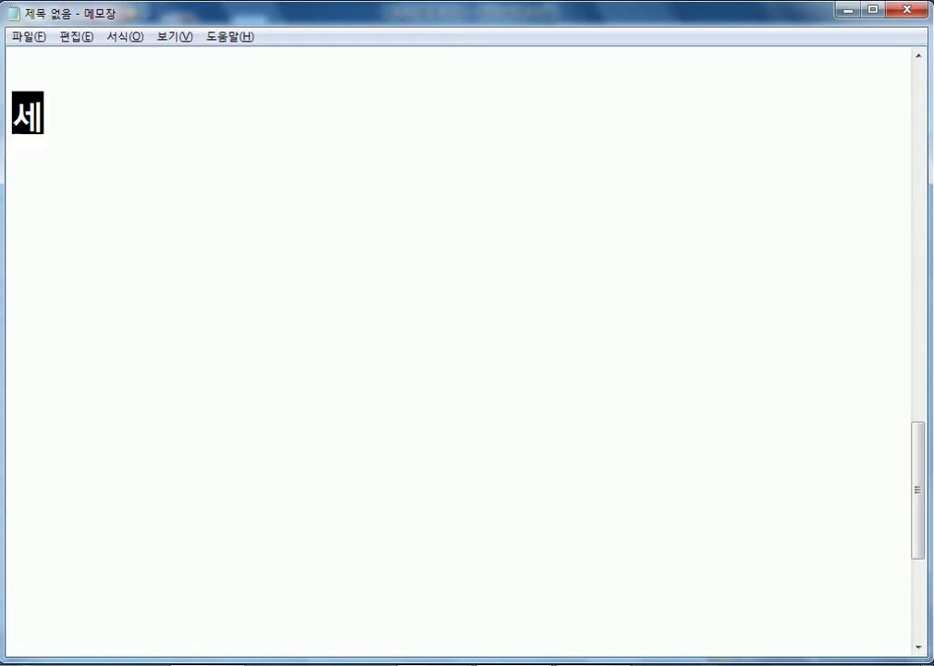
type("ㄹ의 주소")
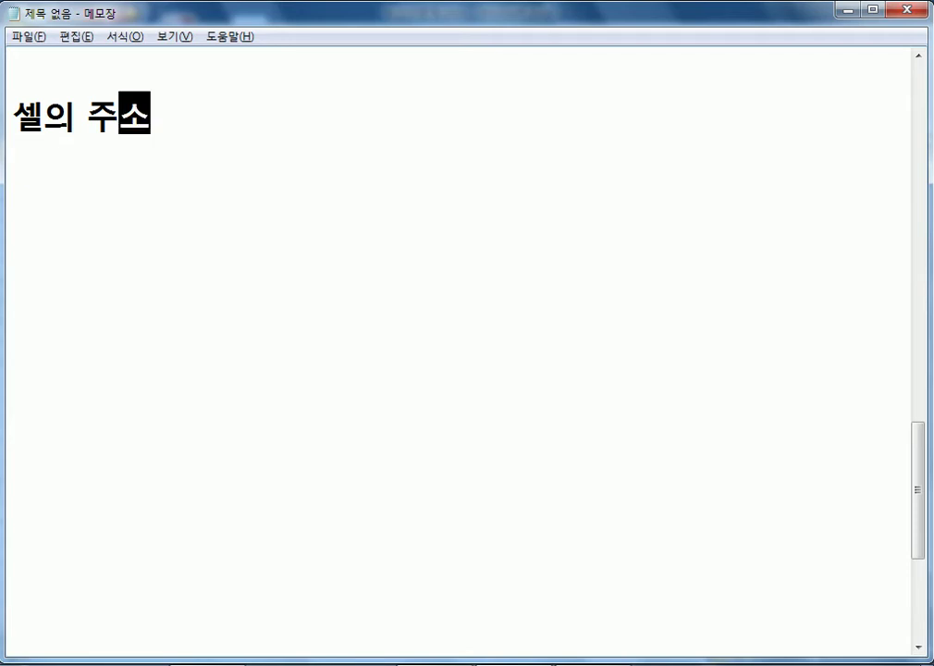
Add the line "절대주소(절대참조)" directly below the "셀의 주소" heading
key("Return")
type("절")
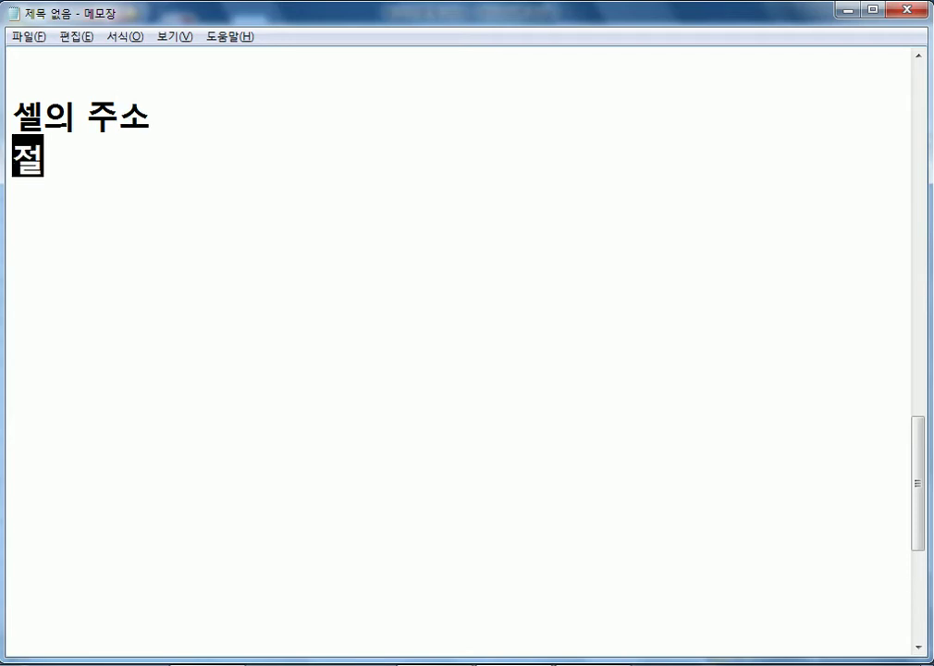
type("대주소")
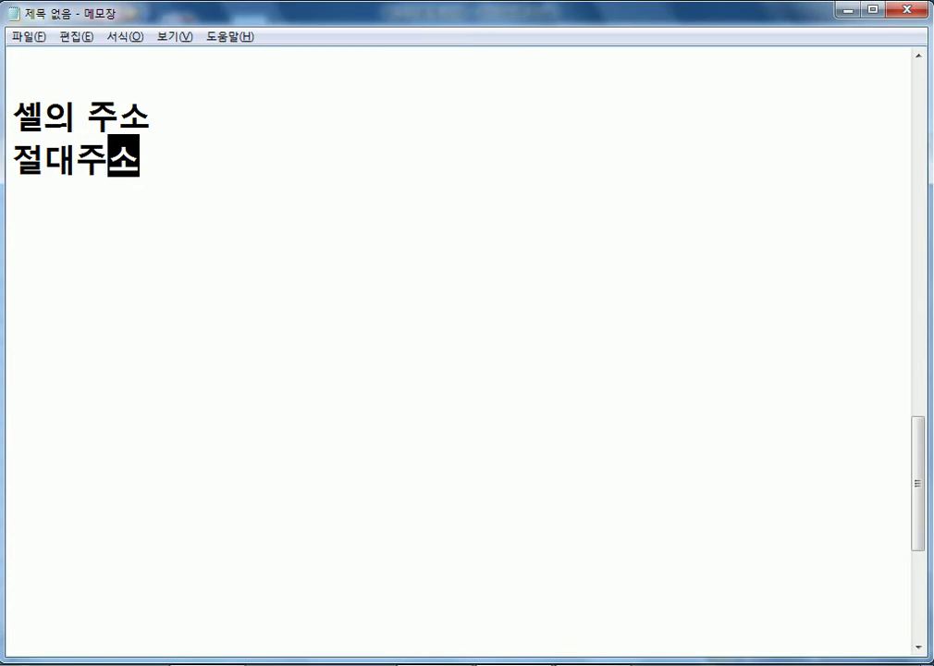
type(")")
key("BackSpace")
type("(절")
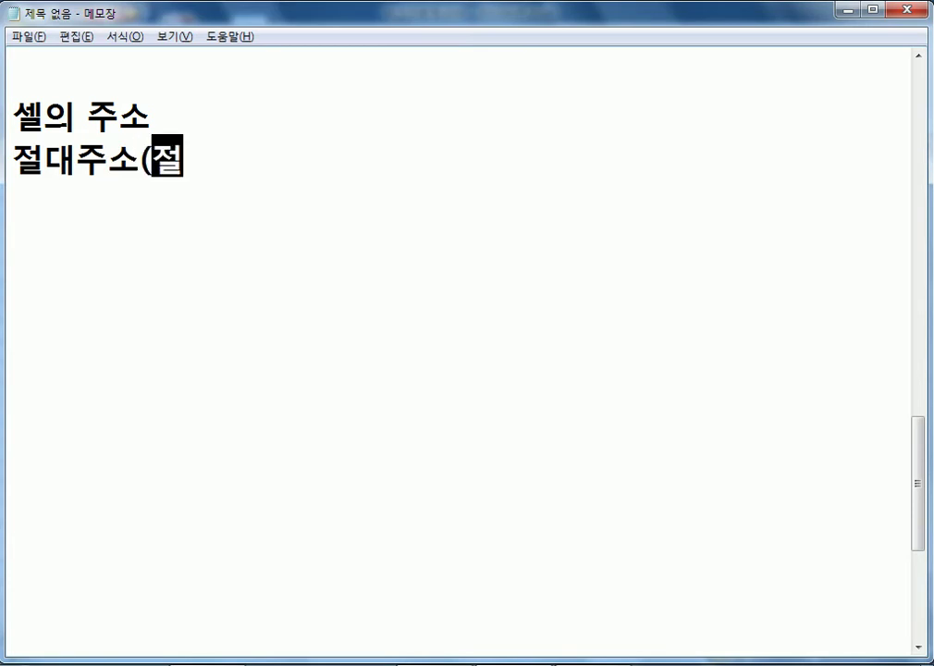
type("대참조")
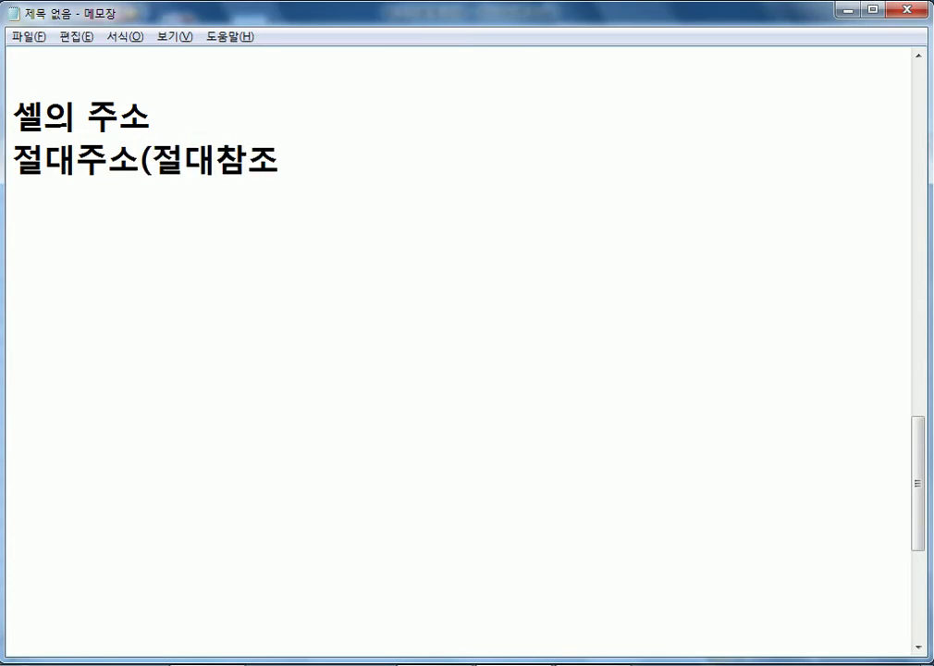
type(")")
Add the lines "상대주소(상대참조)" and "혼합주소(혼합참조)" below the absolute address line
key("Return")
type("상대주소")
type("(상대")
type("참조)")
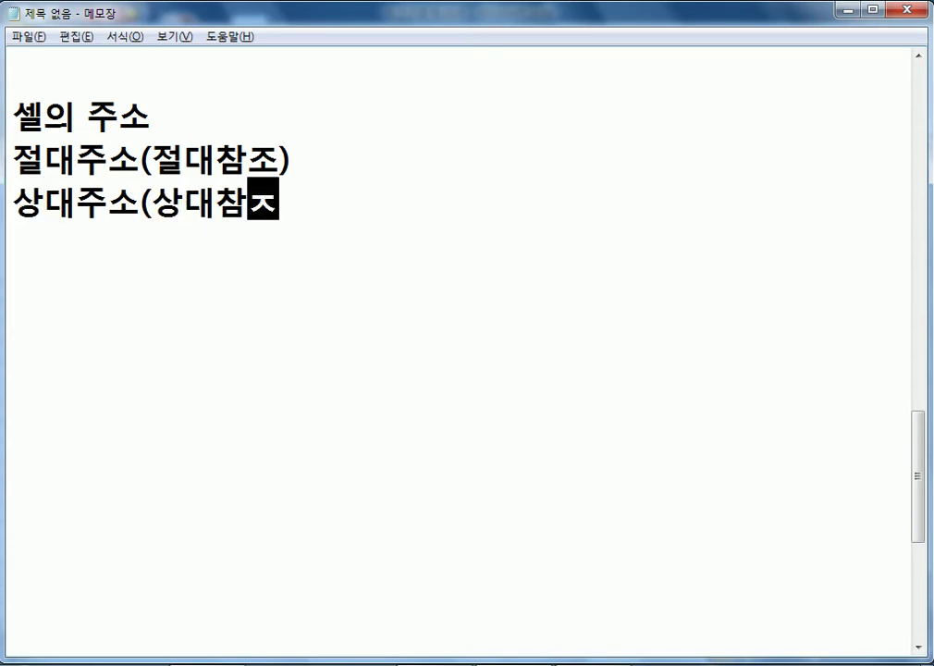
key("Return")
type("혼합")
type("주소(혼")
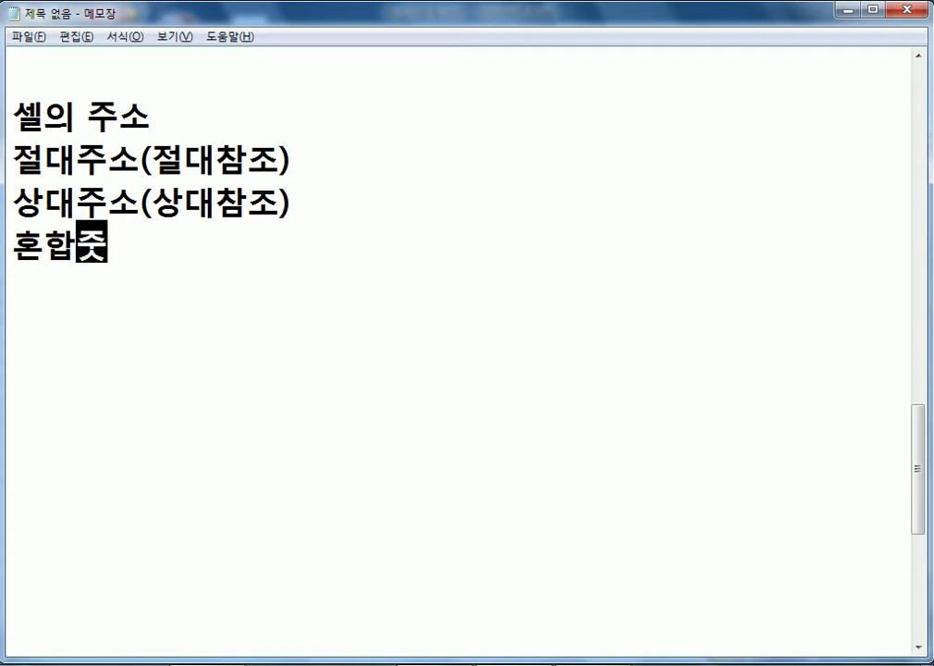
type("합참조)")
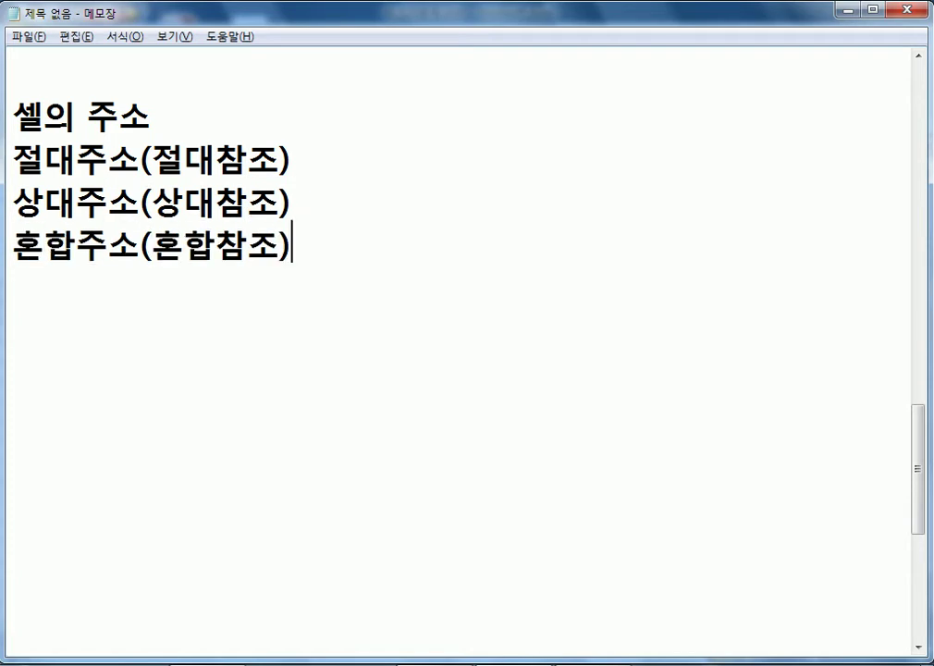
Move the "상대주소(상대참조)" line above the "절대주소(절대참조)" line
key("Up")
key("shift+Down")
key("ctrl+x")
key("Up")
key("ctrl+v")
Append ": A1" to the relative address line, ": $A$1" to the absolute line and ": A$1, $A1" to the mixed line
key("End")
type(": a")
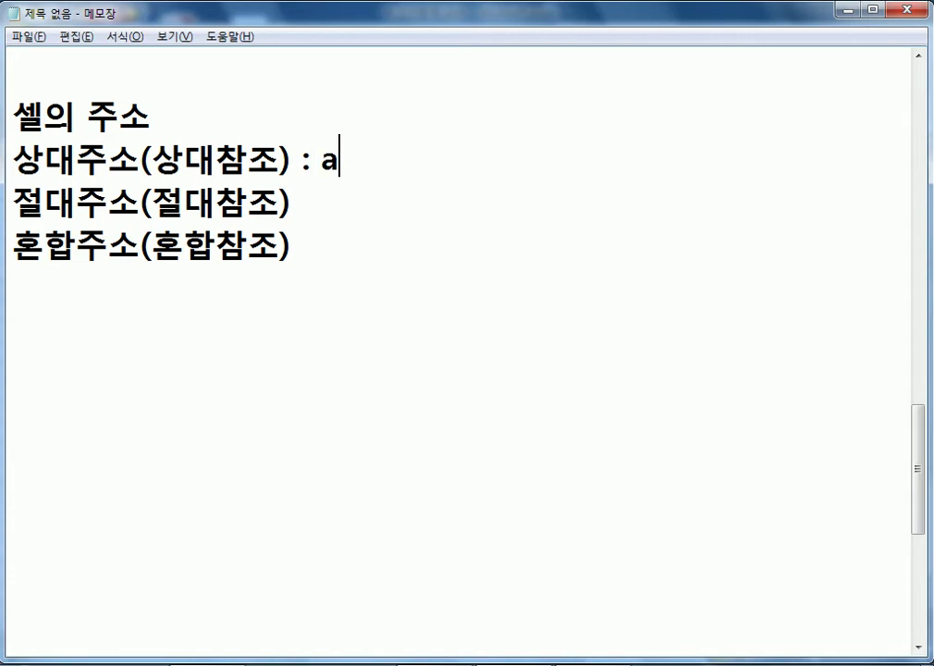
key("BackSpace")
type("A1")
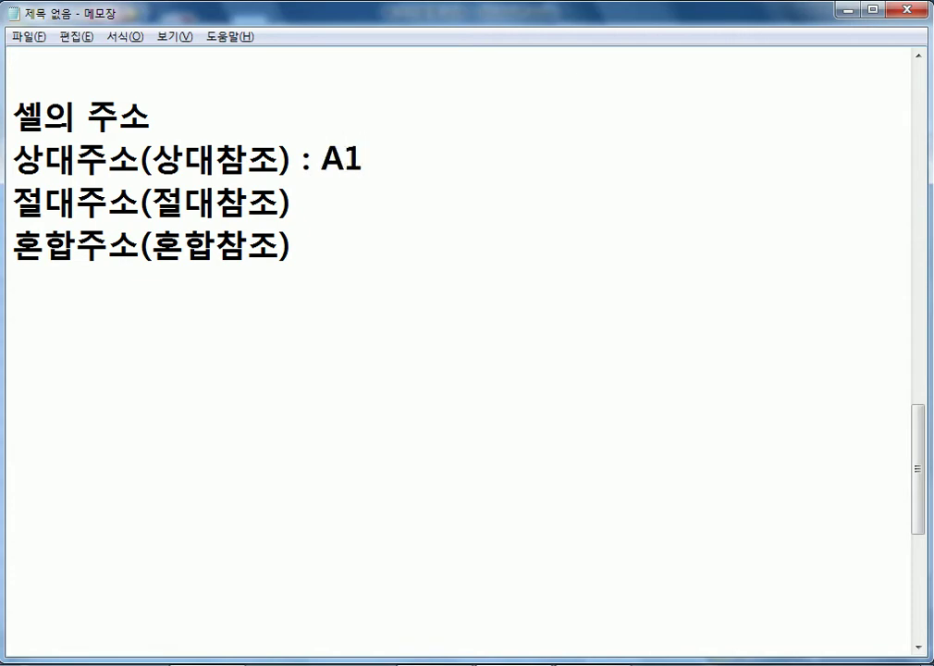
key("Down")
type(": $A$1")
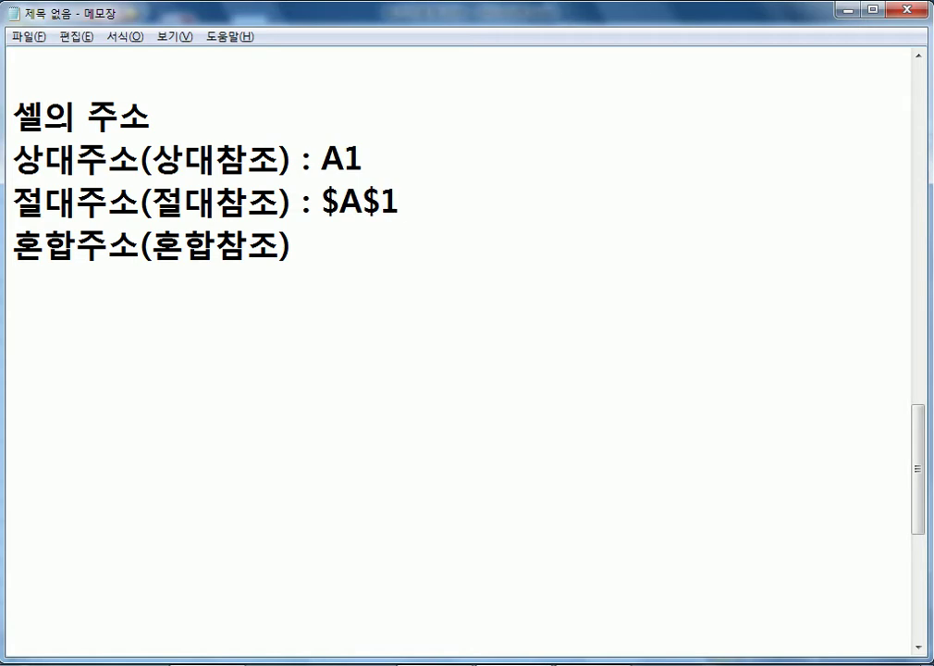
key("Down")
type(": A$")
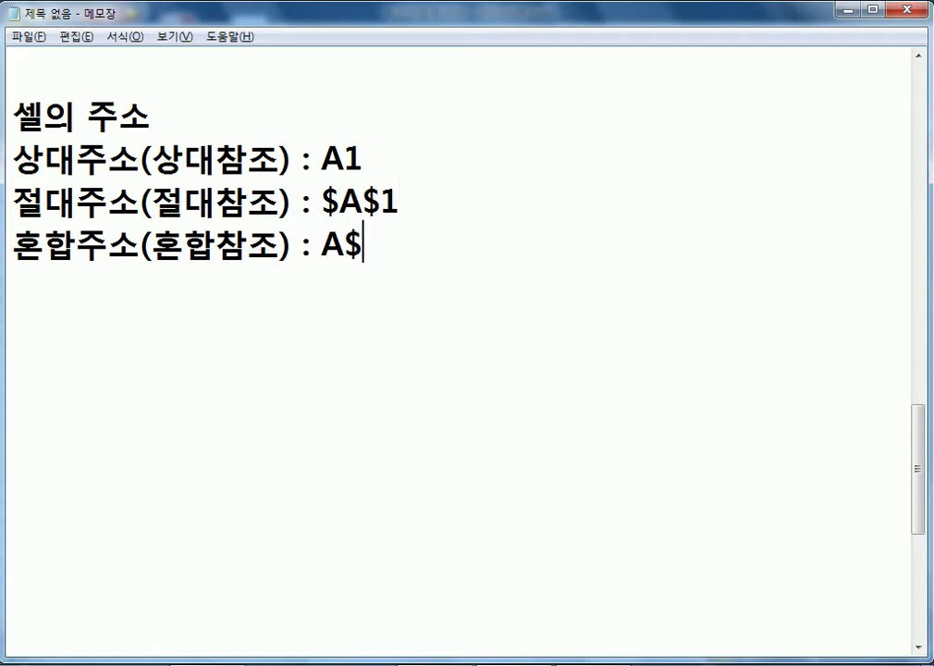
type("1, $A1")
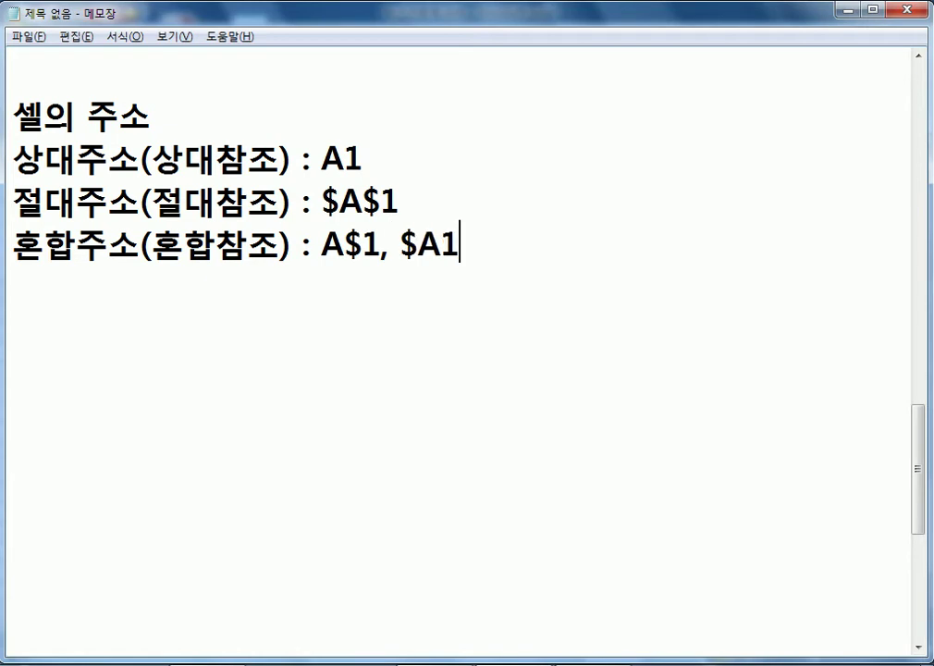
Highlight the mixed example $A1 and the absolute example $A$1 to compare their notation
left_click(401, 245)
left_click_drag(402, 245, 464, 243)
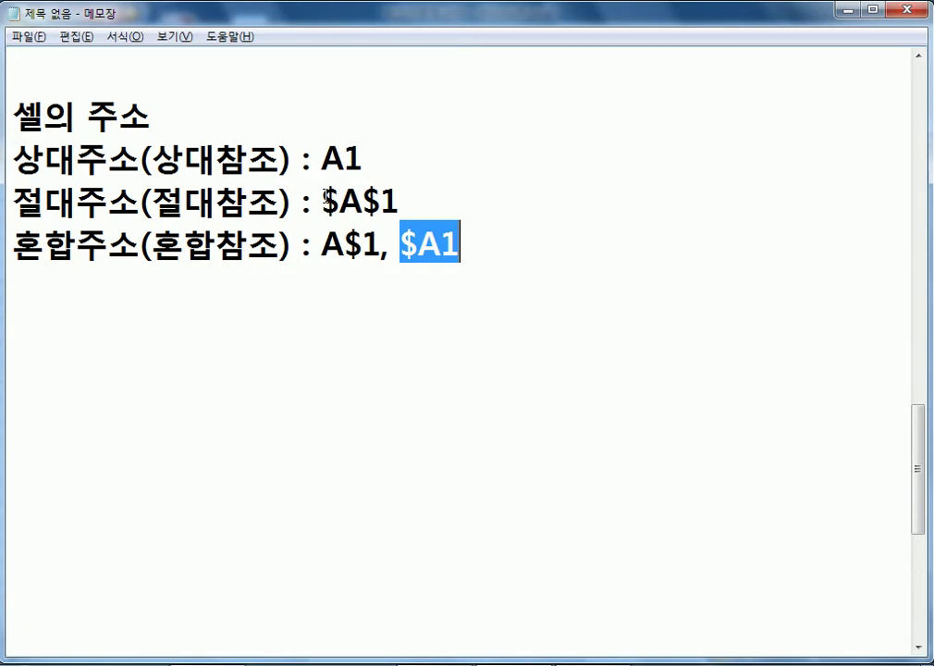
left_click_drag(321, 198, 399, 199)
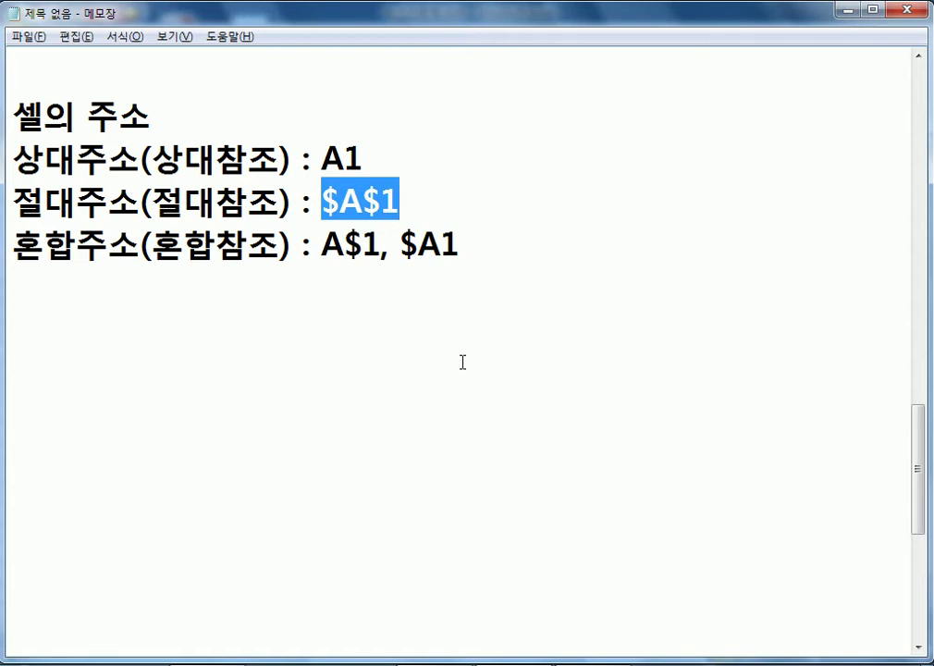
Append "(RANK, VLOOKUP, HLOOKUP)" after $A$1 on the absolute address line
left_click(567, 201)
type("(")
type("R")
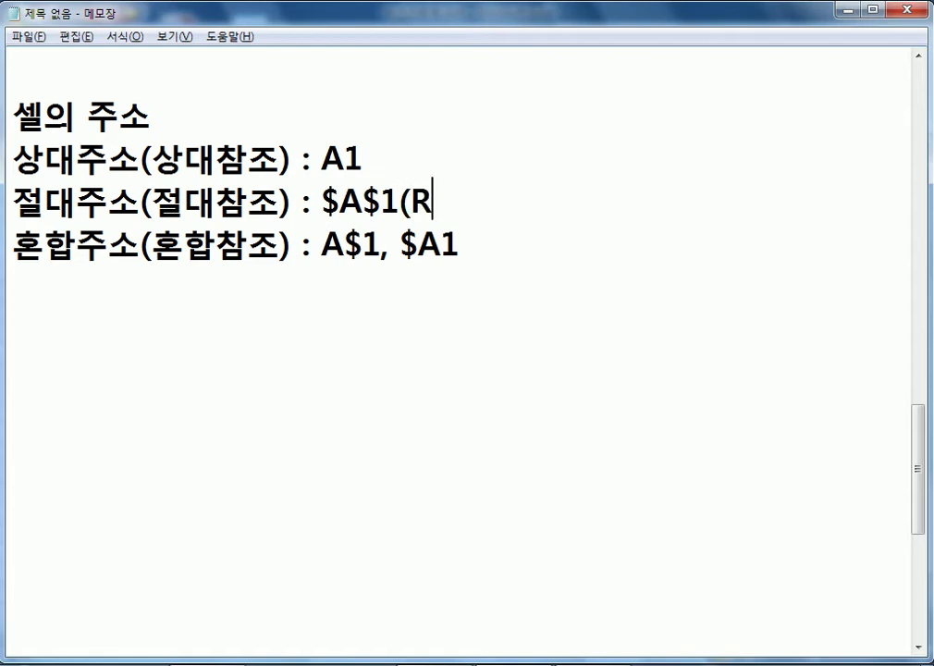
type("ANK, VLOOKUP, HLOOKUP)")
Highlight the A$1 example on the mixed address line to examine it
key("Down")
key("Left")
key("Left")
key("Left")
key("Left")
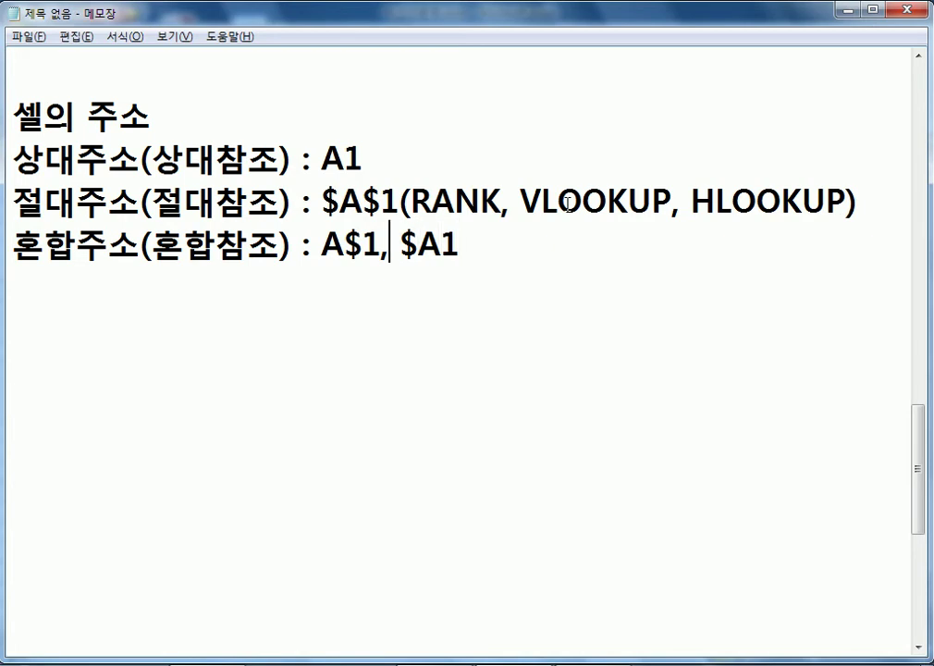
key("shift+Left")
key("shift+Left")
key("shift+Left")
key("shift+Left")
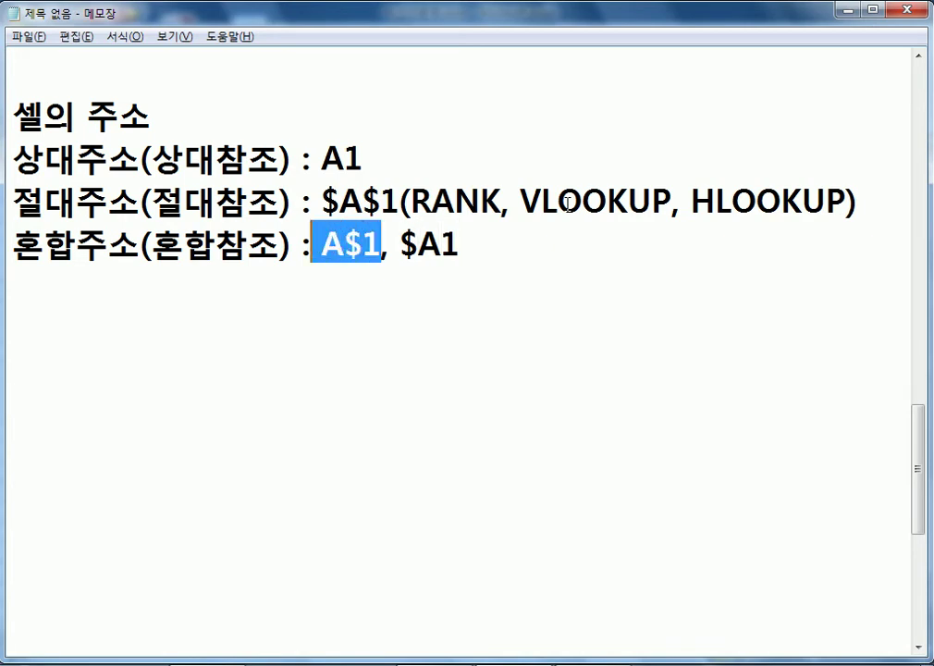
key("shift+Right")
key("End")
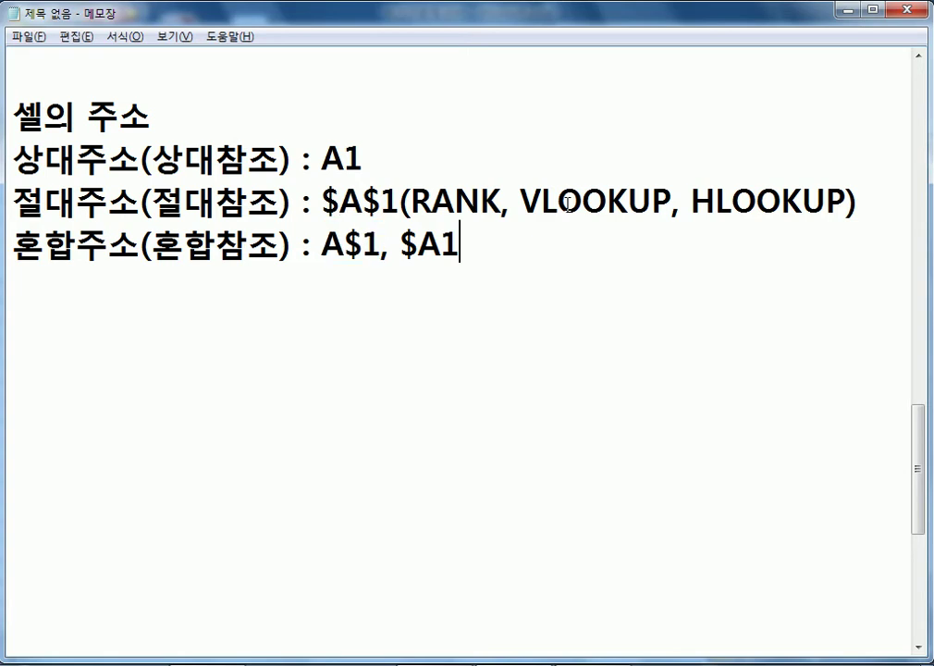
Append "(조건부서식)" after $A1 on the mixed address line
type("(W")
key("BackSpace")
key("Hangul")
type("저ㅗ")
key("BackSpace")
key("BackSpace")
type("조")
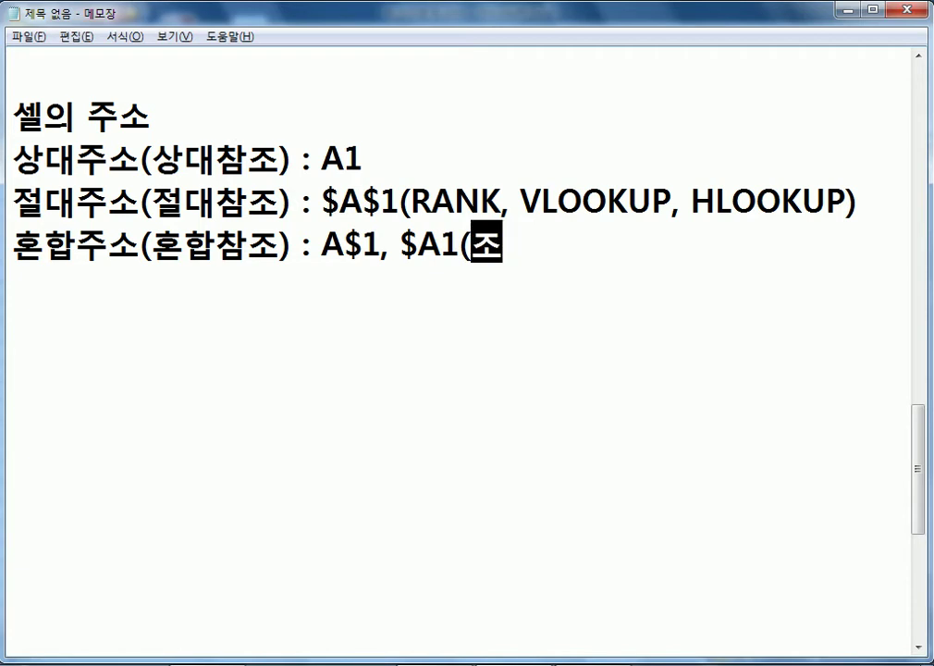
type("건붓서식)")
Append "(일반적인 경우)" after A1 on the relative address line
key("Up")
key("Up")
type("(DL")
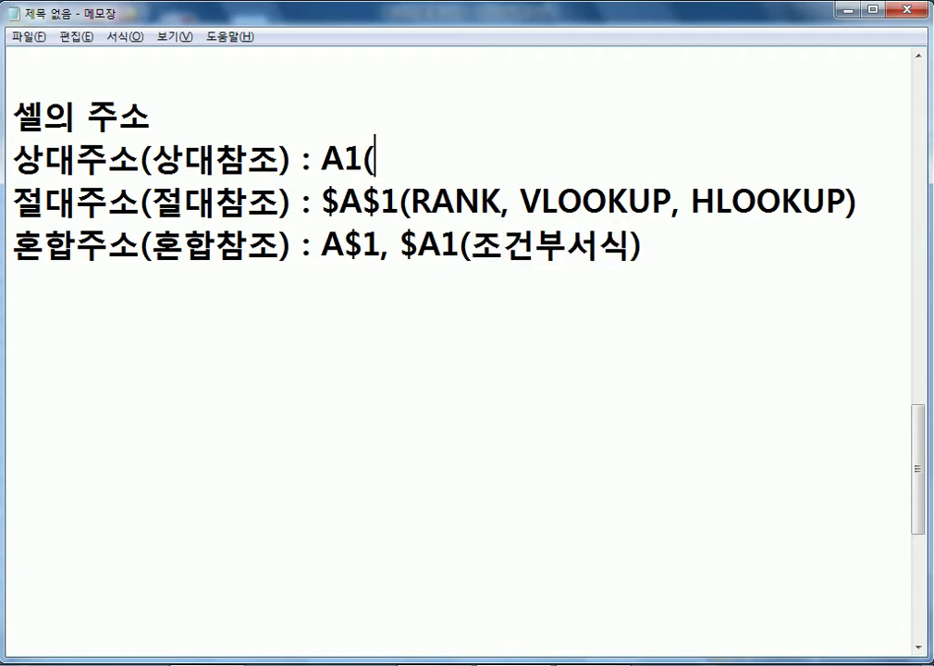
key("BackSpace")
key("BackSpace")
type("일")
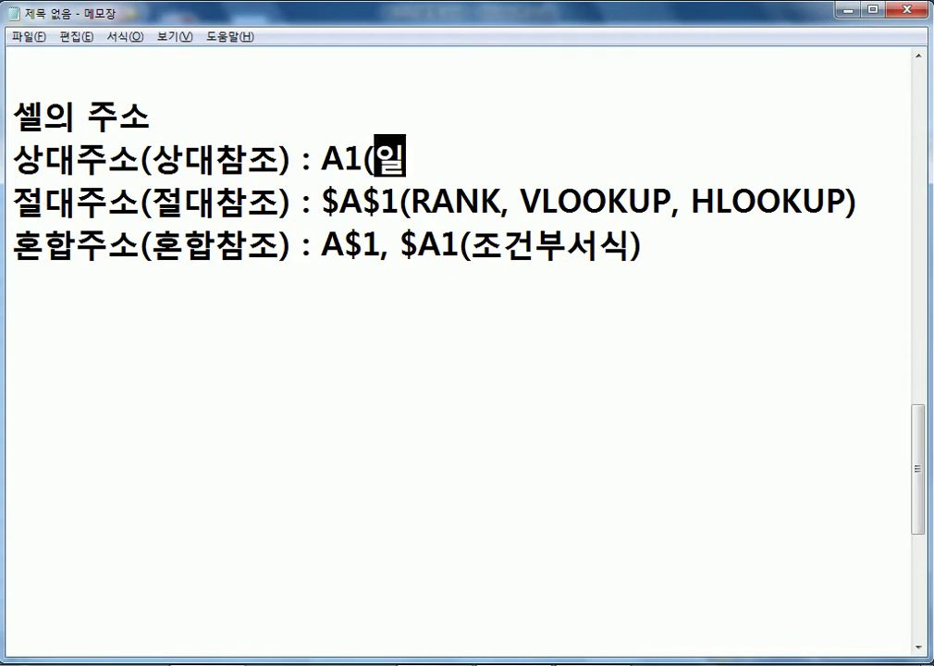
type("반적인 경우)")
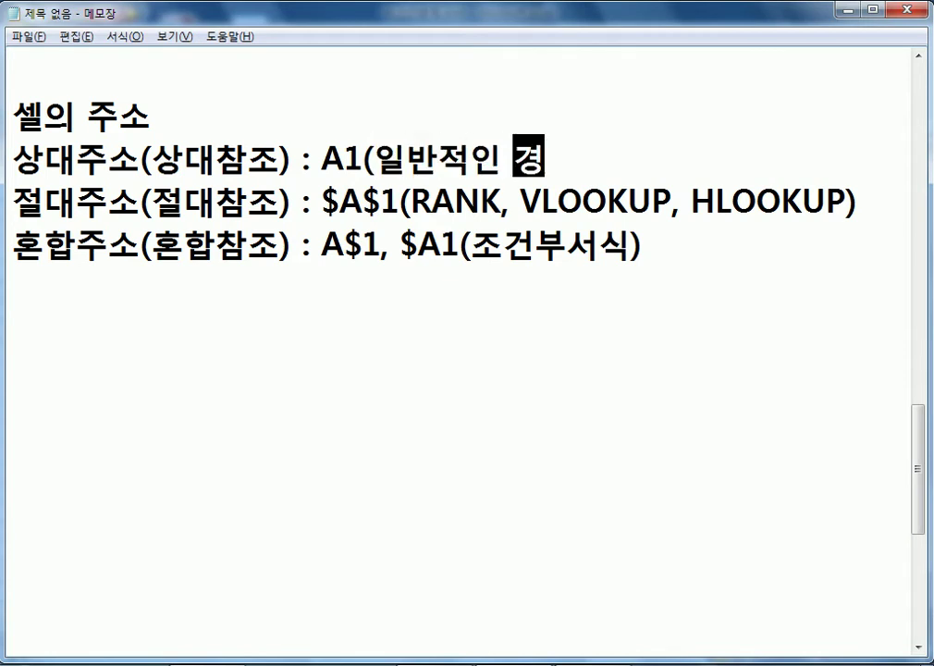
key("Down")
key("Down")
key("Down")
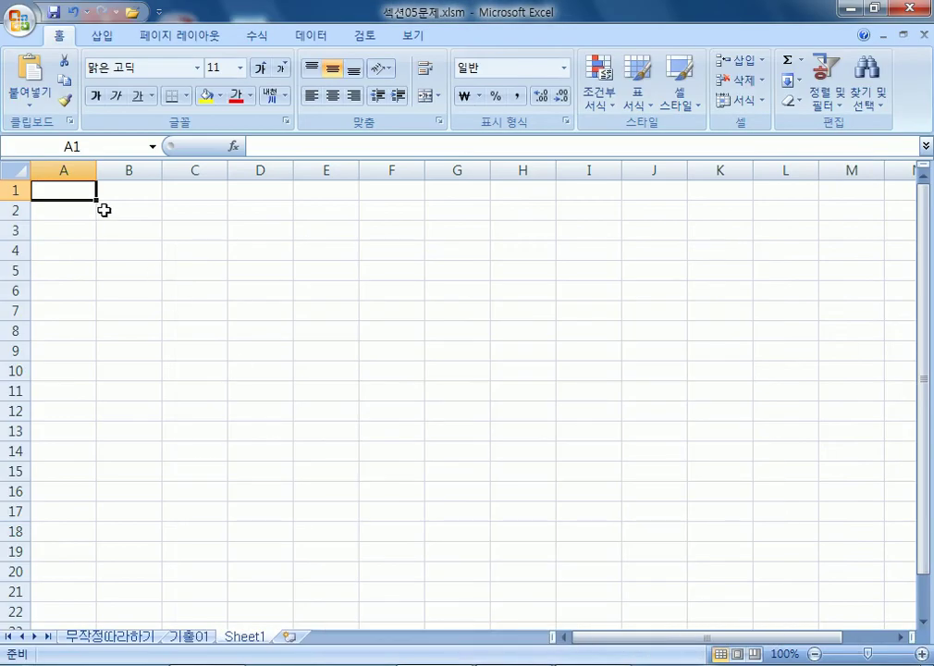
Switch to the blank Excel sheet and enter the headers 국어, 영어 and 합계 in A1:C1
scroll(130, 274, "up", 5)
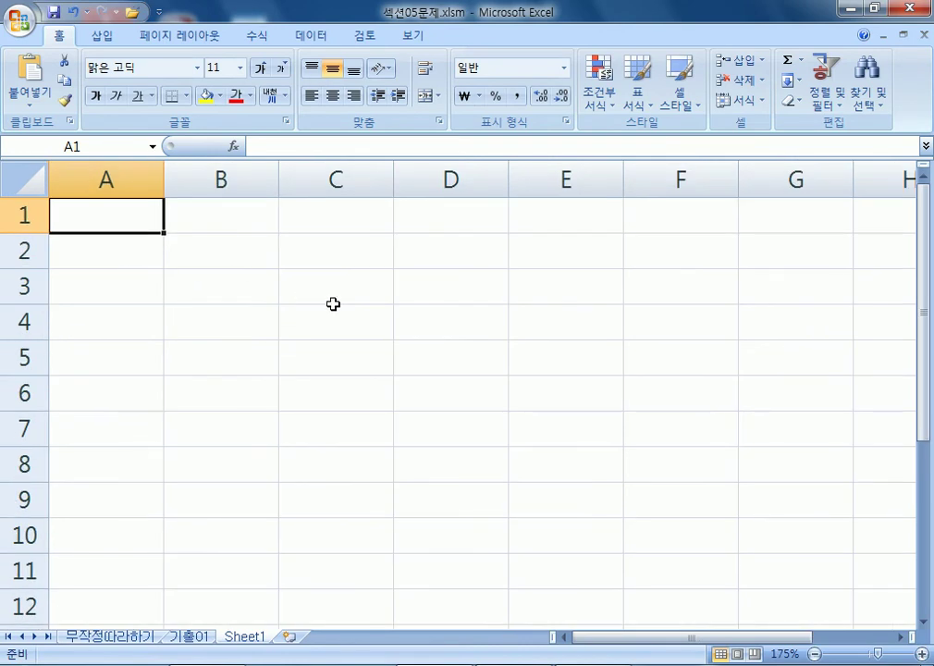
type("RNRDJ")
key("Tab")
key("Left")
type("ㄱ구")
key("BackSpace")
key("BackSpace")
type("국어")
key("Tab")
type("영어")
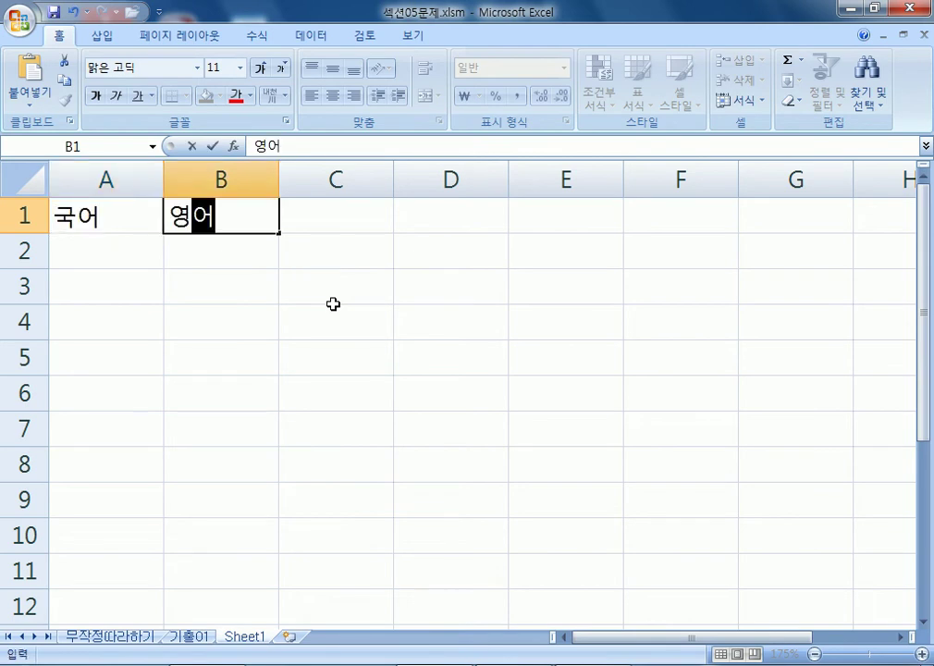
key("Tab")
type("합ㄱㅖ")
key("BackSpace")
type("ㅖ")
key("Return")
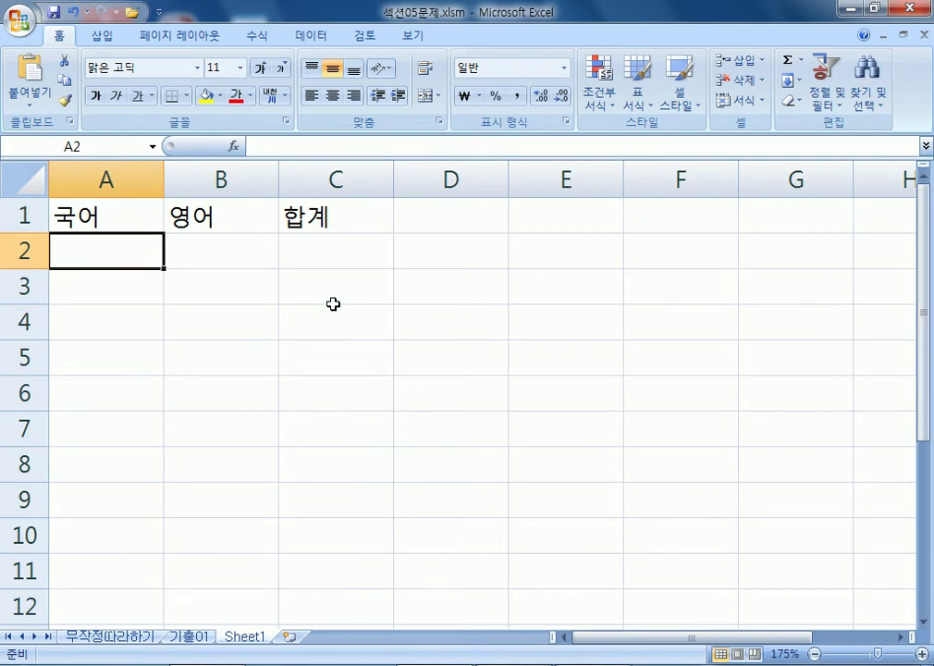
Enter the 국어 scores 50, 60, 70 and 80 in A2:A5
type("50")
key("Return")
type("60")
key("Return")
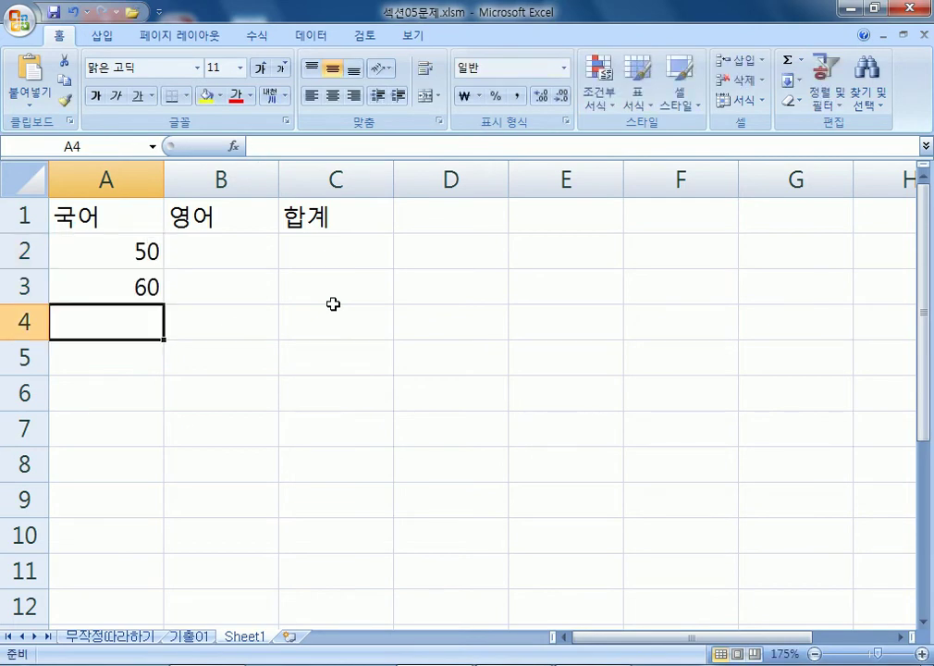
type("70")
key("Return")
type("80")
key("Return")
Enter the 영어 scores 60, 70, 80 and 90 in B2:B5
key("Up")
key("Up")
key("Up")
key("Up")
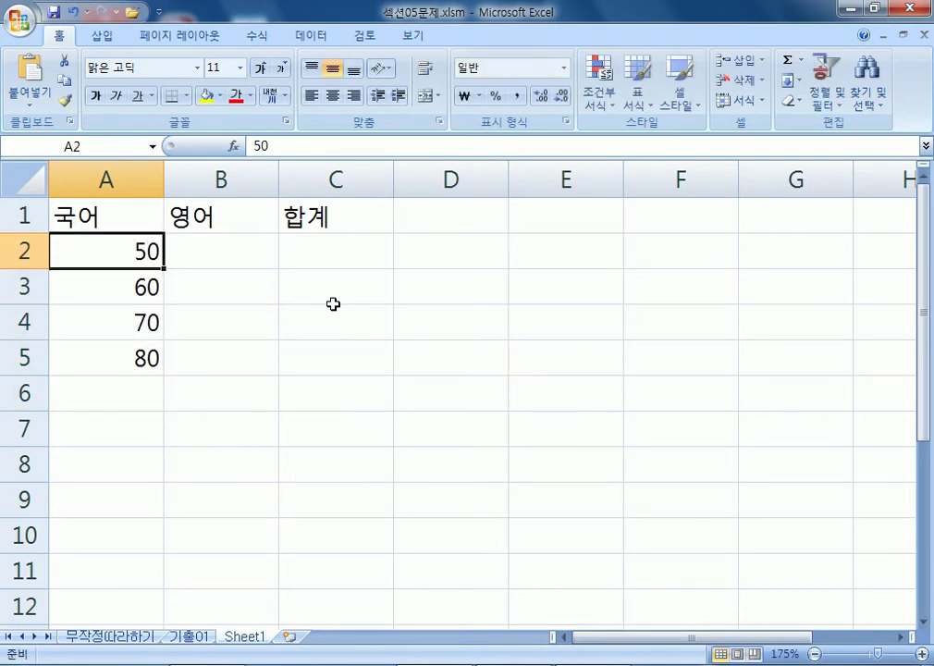
key("Right")
type("60")
key("Return")
type("70")
key("Return")
type("80")
key("Return")
type("90")
key("Return")
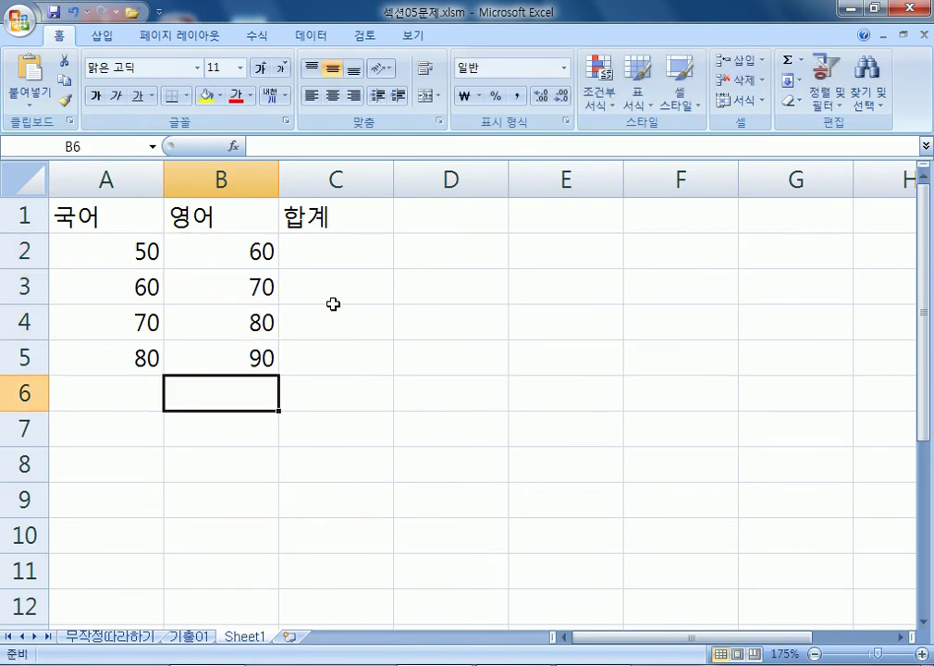
Enter the formula =A2+B2 in C2 to add the first row's two scores
left_click(366, 254)
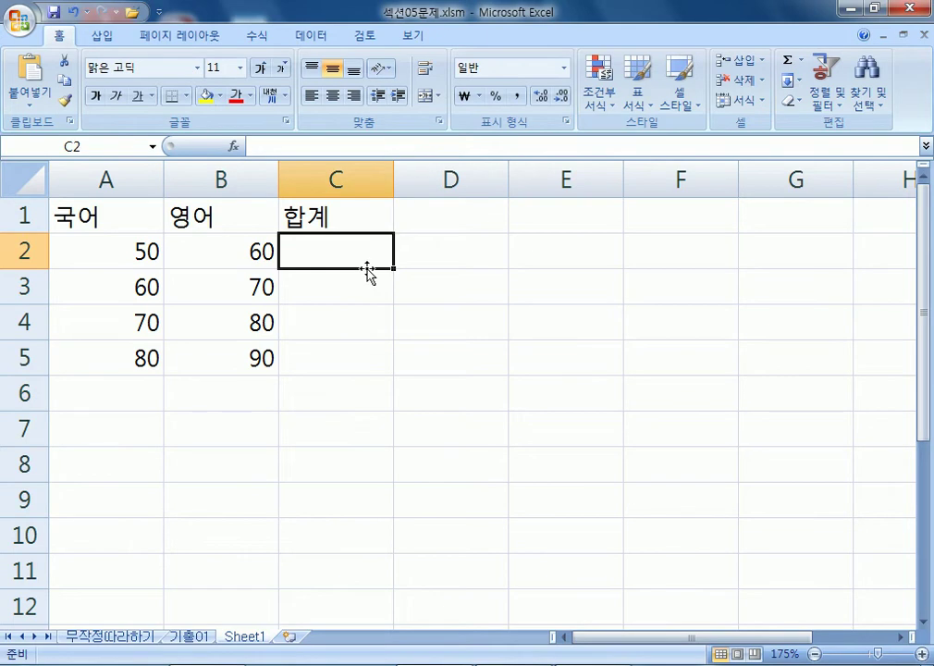
type("=")
left_click(112, 247)
left_click(211, 250)
left_click(115, 248)
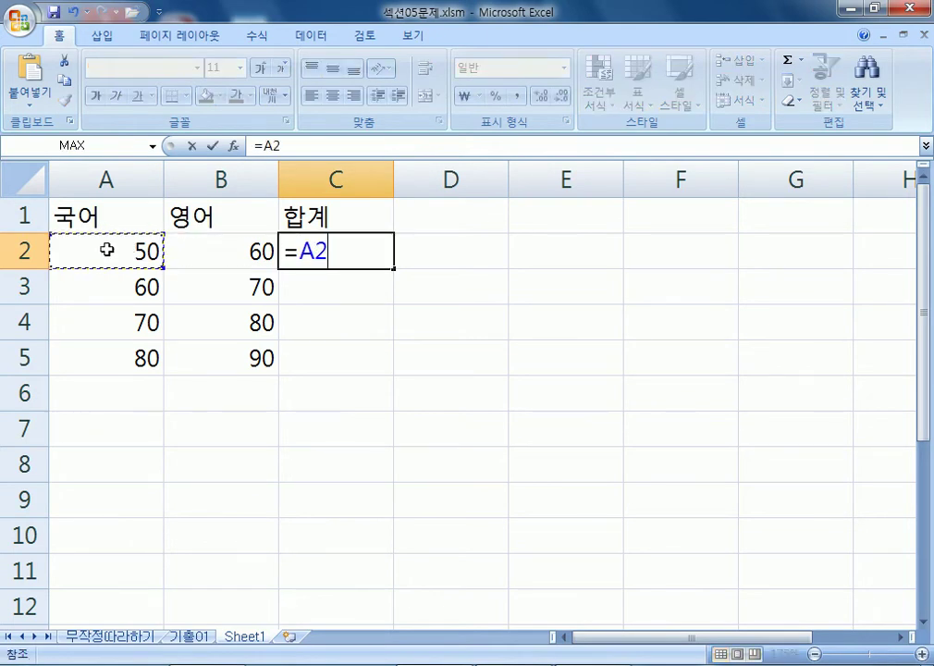
type("+")
left_click(221, 247)
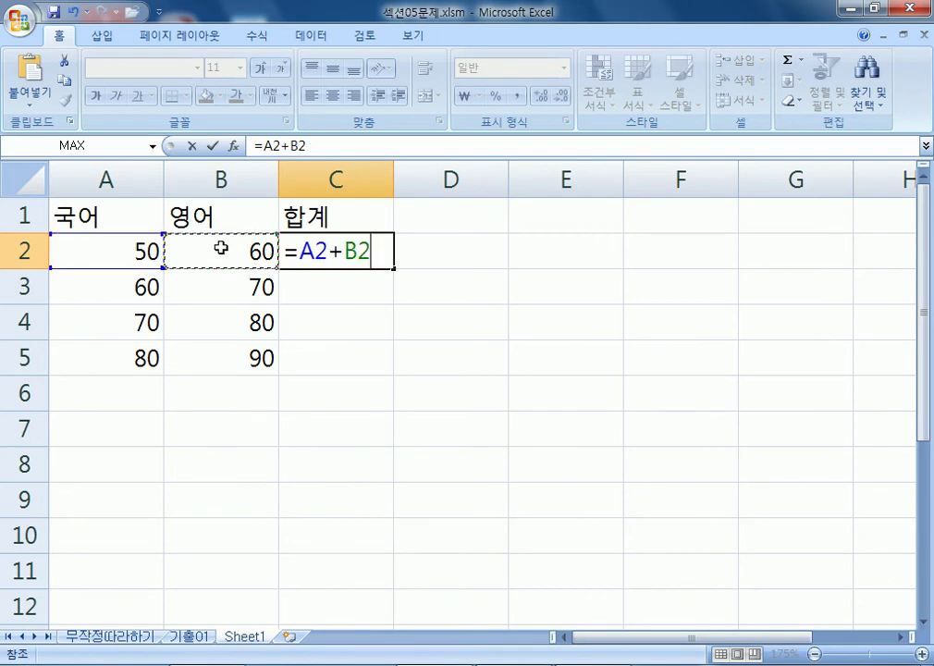
key("Return")
Replace the formula in C2 with =SUM(A2:B2) and reopen it to inspect the referenced range
left_click(344, 250)
key("F2")
key("Escape")
type("=녀")
key("BackSpace")
type("sum(")
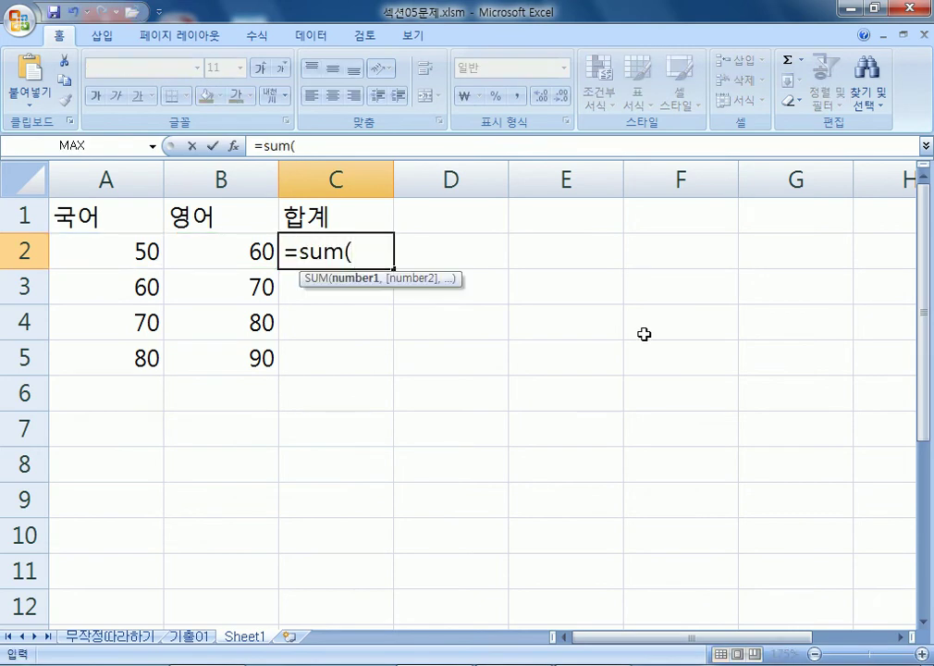
left_click_drag(123, 246, 236, 250)
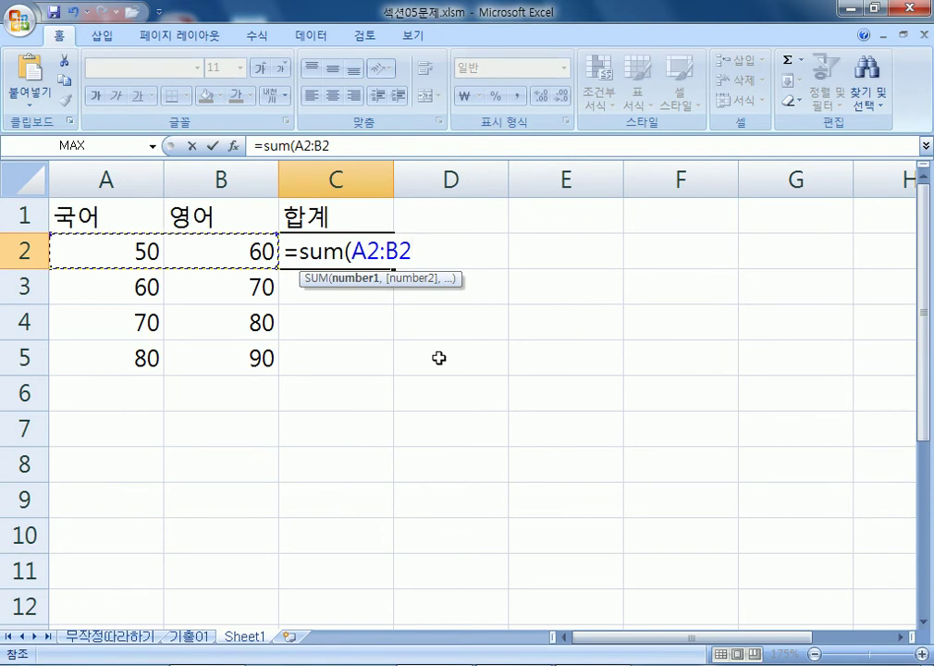
key("Return")
left_click(340, 249)
double_click(339, 250)
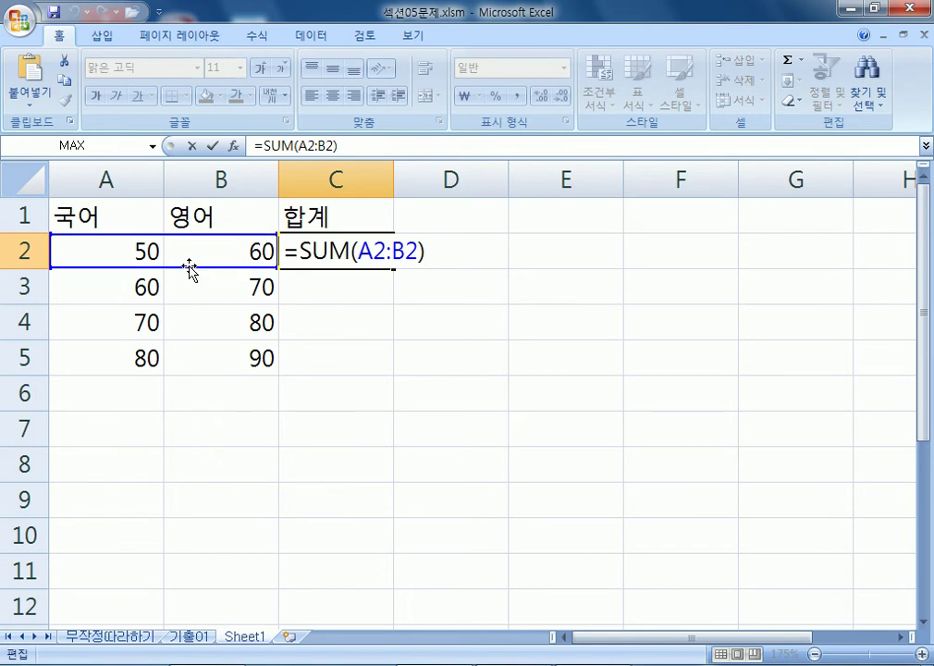
Fill the SUM formula from C2 down through C5 and review the A2:B2 range it adds
key("Escape")
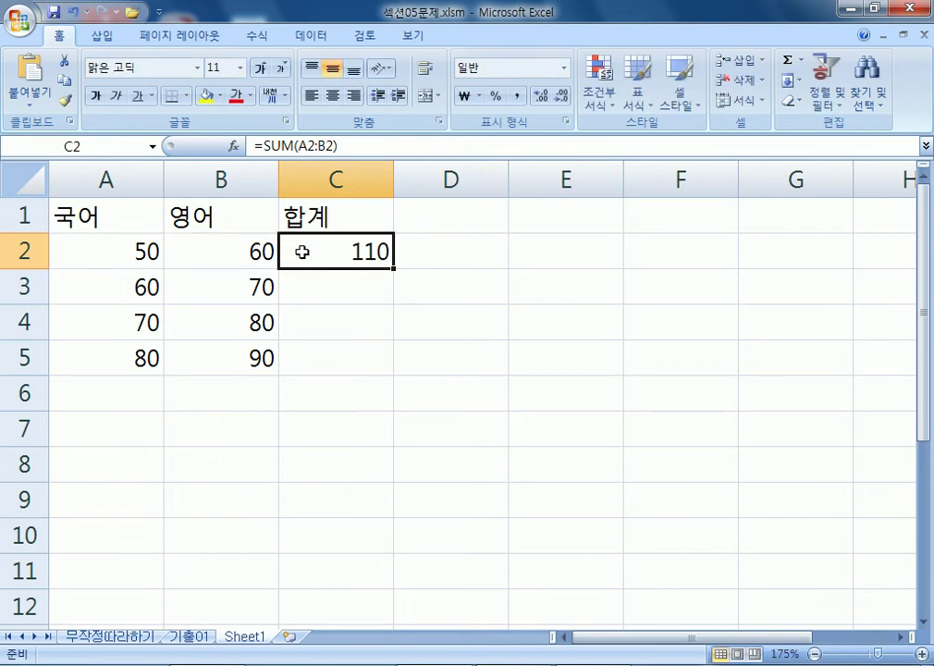
left_click_drag(118, 245, 216, 247)
left_click(365, 252)
key("F2")
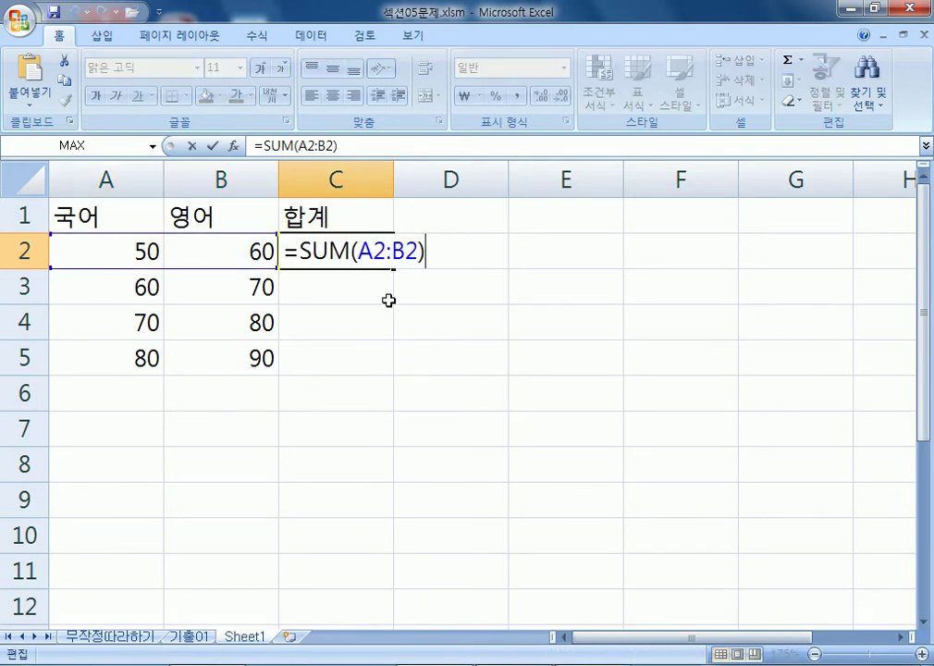
key("ctrl+Return")
left_click_drag(394, 272, 396, 367)
left_click(349, 249)
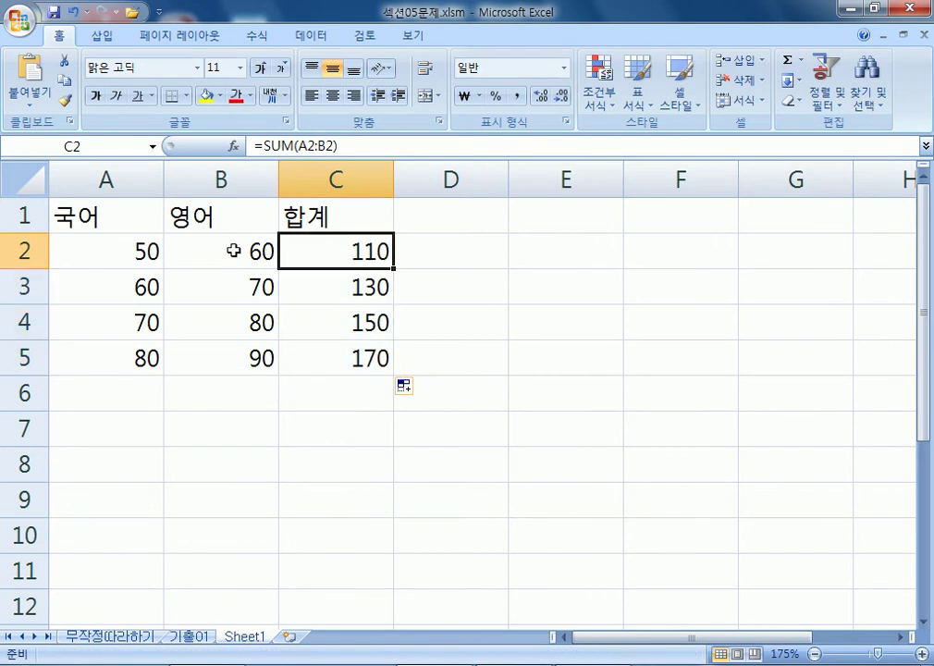
left_click_drag(235, 251, 120, 249)
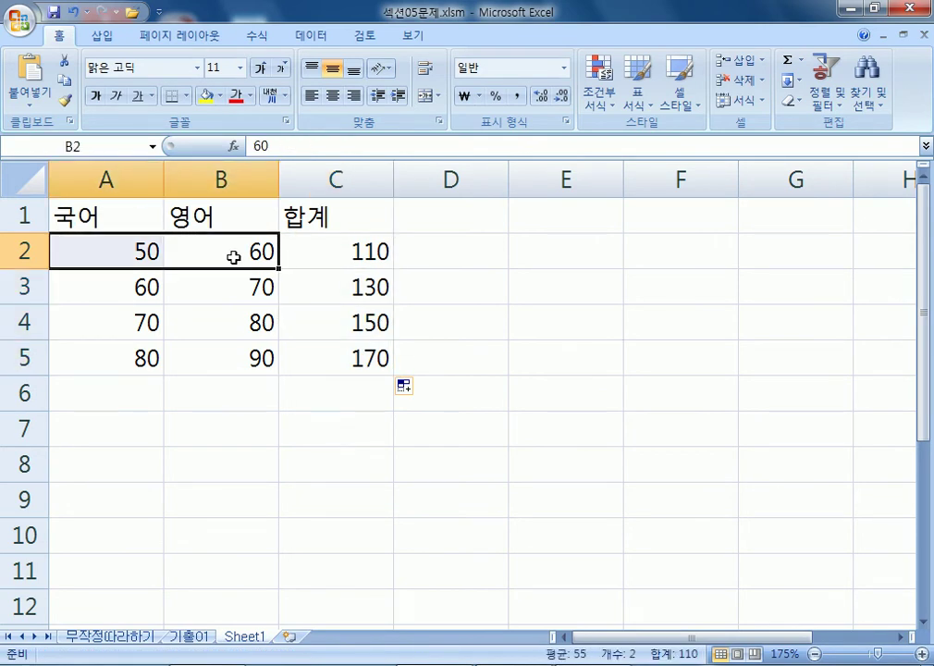
Clear the copied formulas from C3:C5, keeping the one in C2, and reselect C2
left_click(356, 287)
left_click_drag(356, 287, 350, 343)
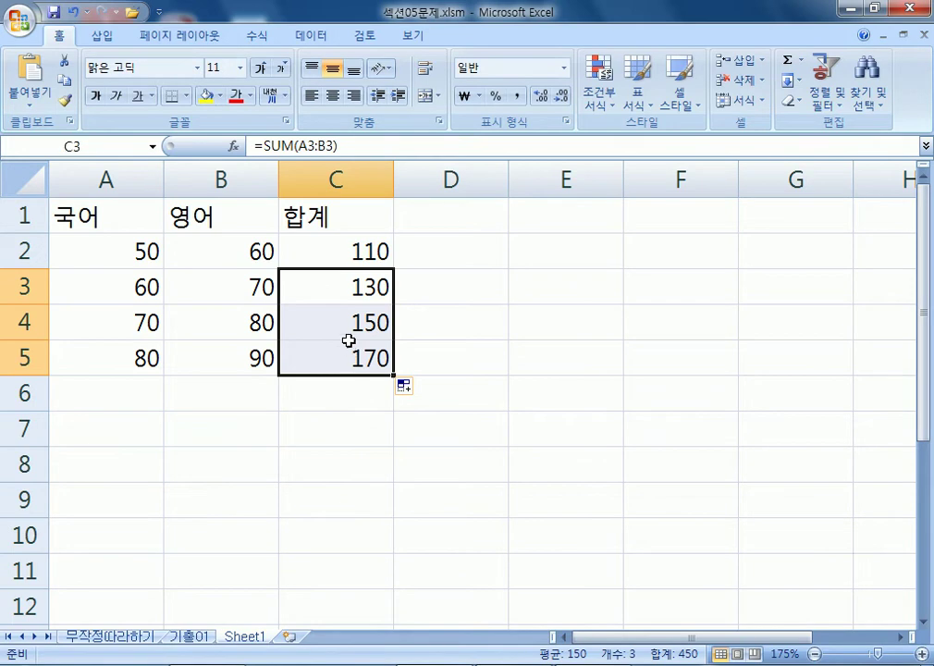
key("Delete")
left_click(346, 294)
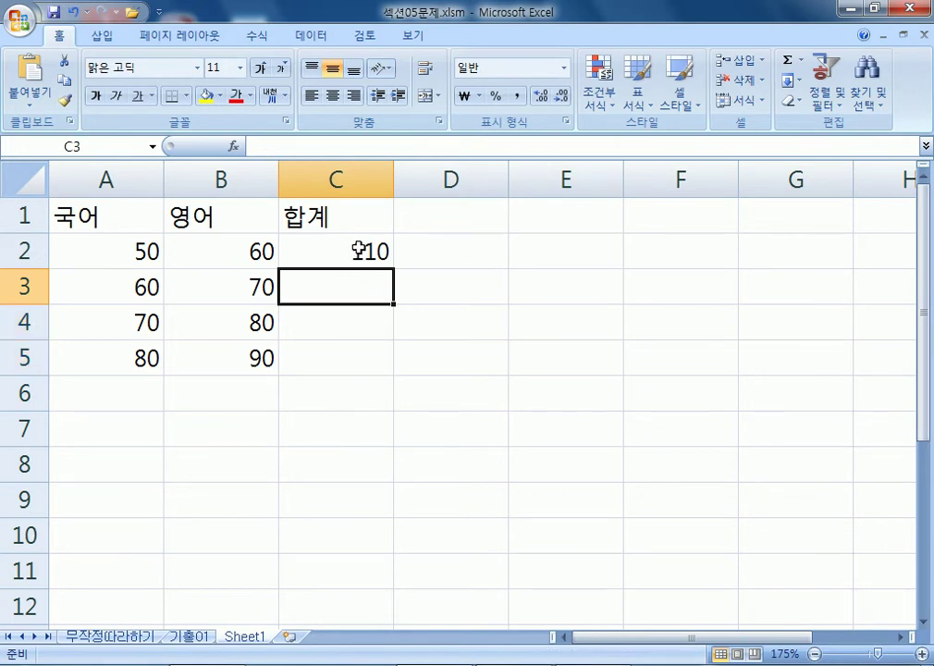
left_click(358, 249)
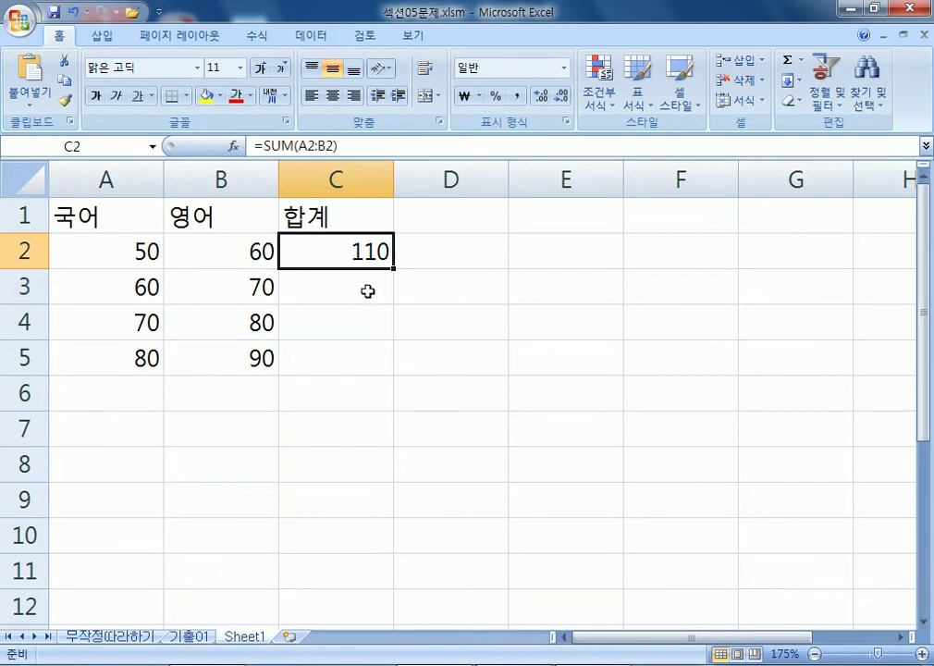
left_click(368, 290)
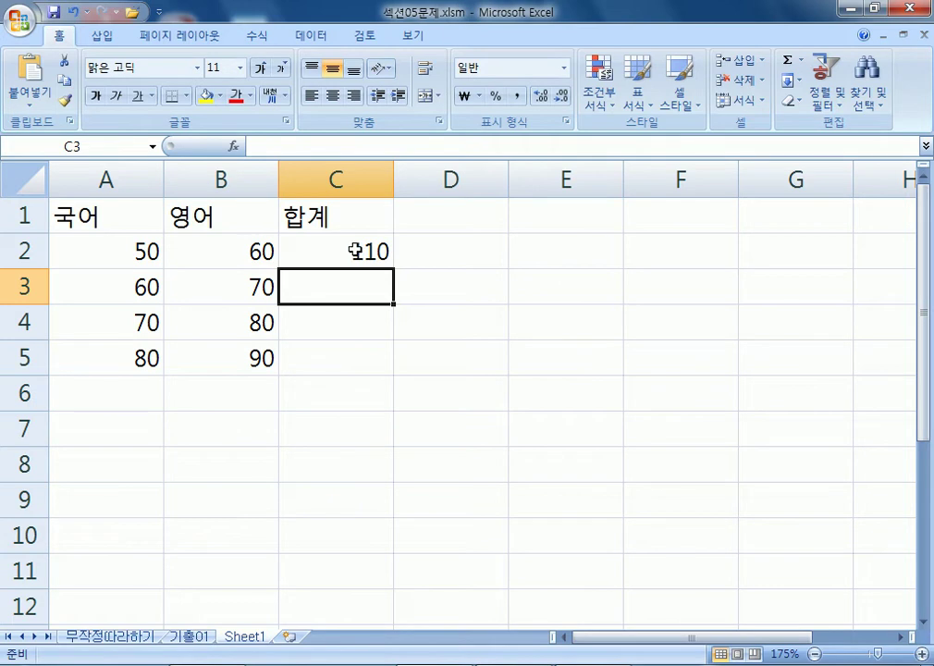
left_click(355, 250)
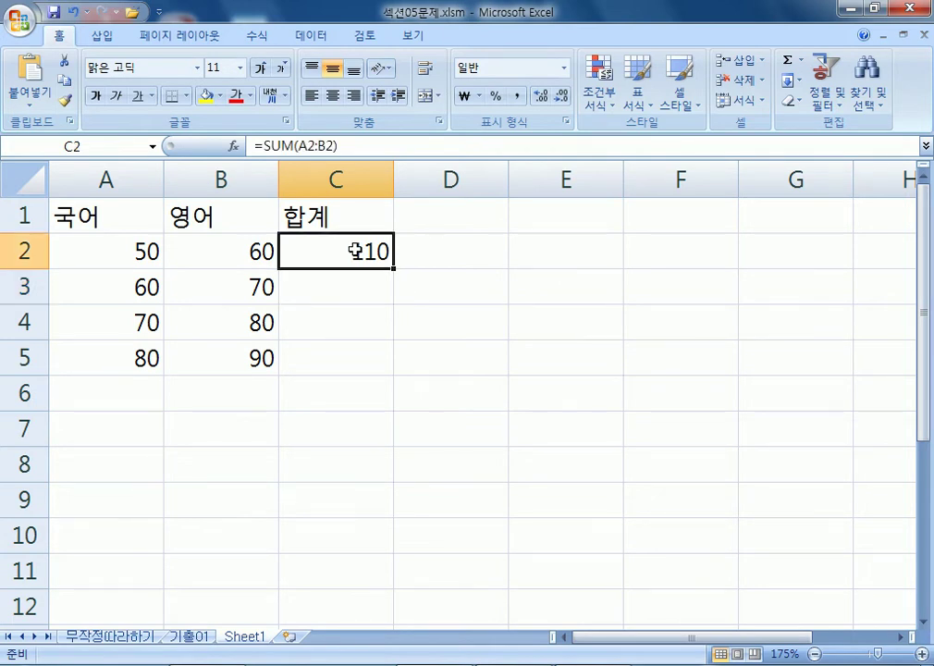
Check the sum formula in C2 and the row 3 scores, and fill the formula down through C5
double_click(355, 250)
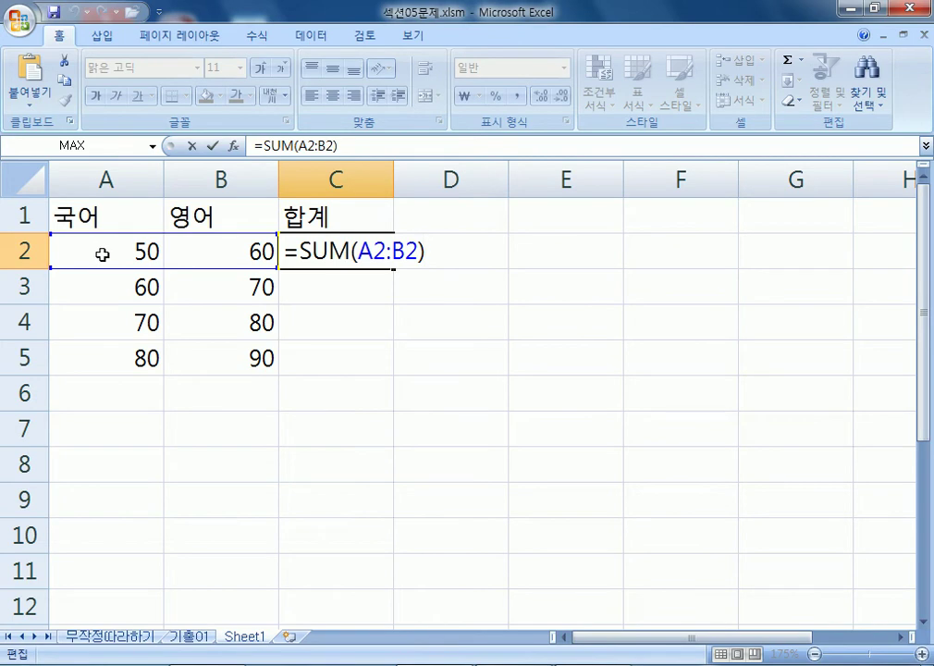
key("Escape")
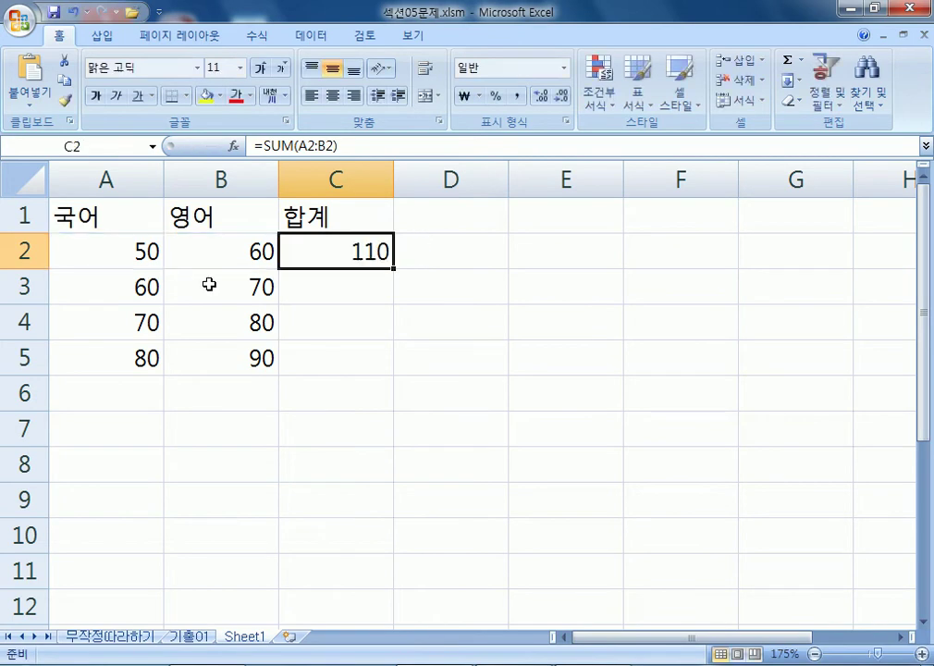
left_click(319, 289)
left_click(117, 290)
left_click_drag(116, 290, 208, 293)
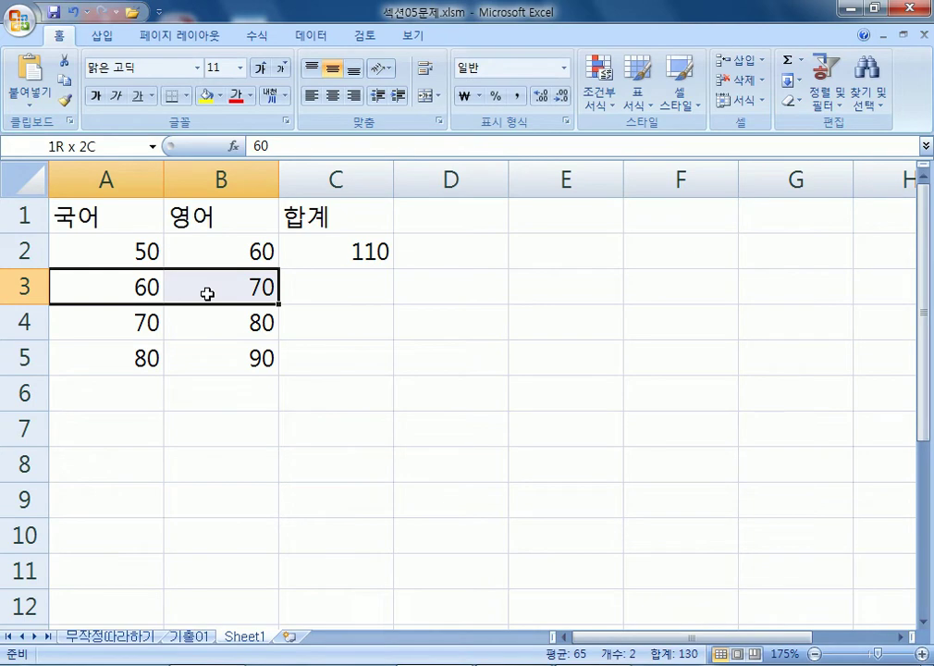
left_click(361, 301)
left_click(374, 252)
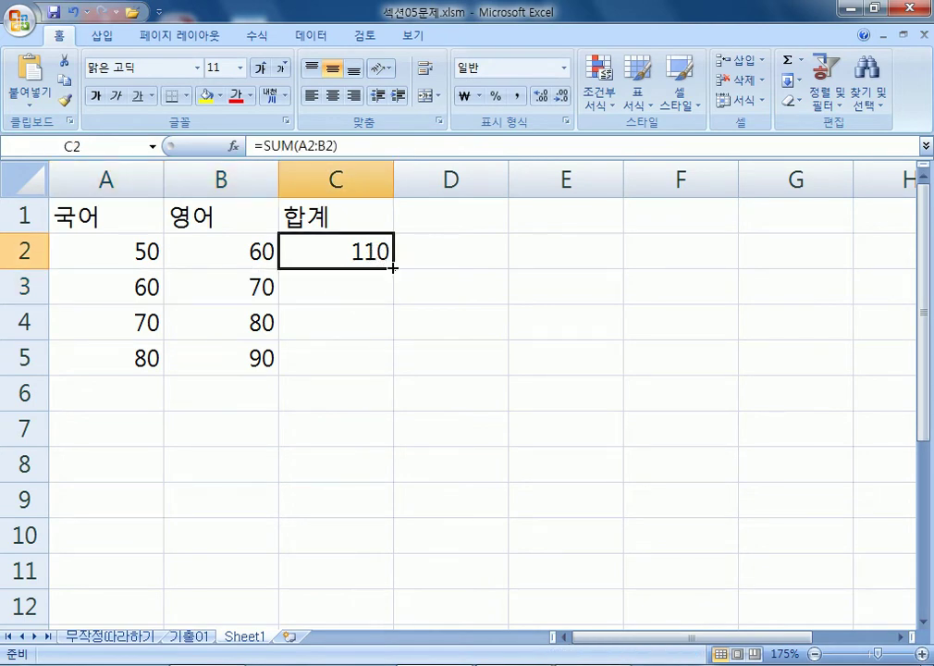
left_click_drag(393, 267, 393, 372)
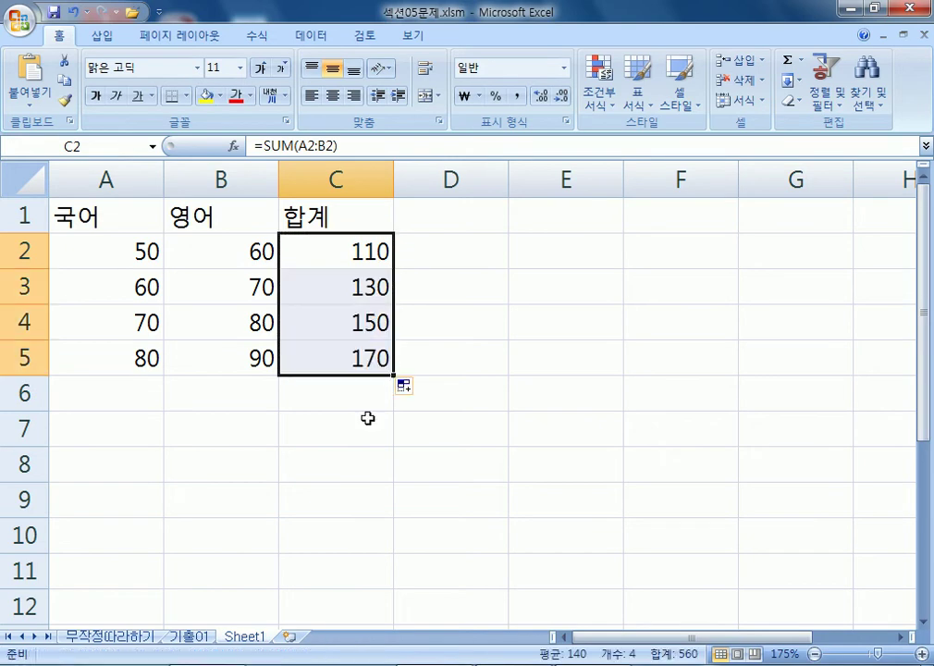
Inspect the cell references of the copied sum formulas in C3 and C5
left_click(334, 291)
key("F2")
key("Escape")
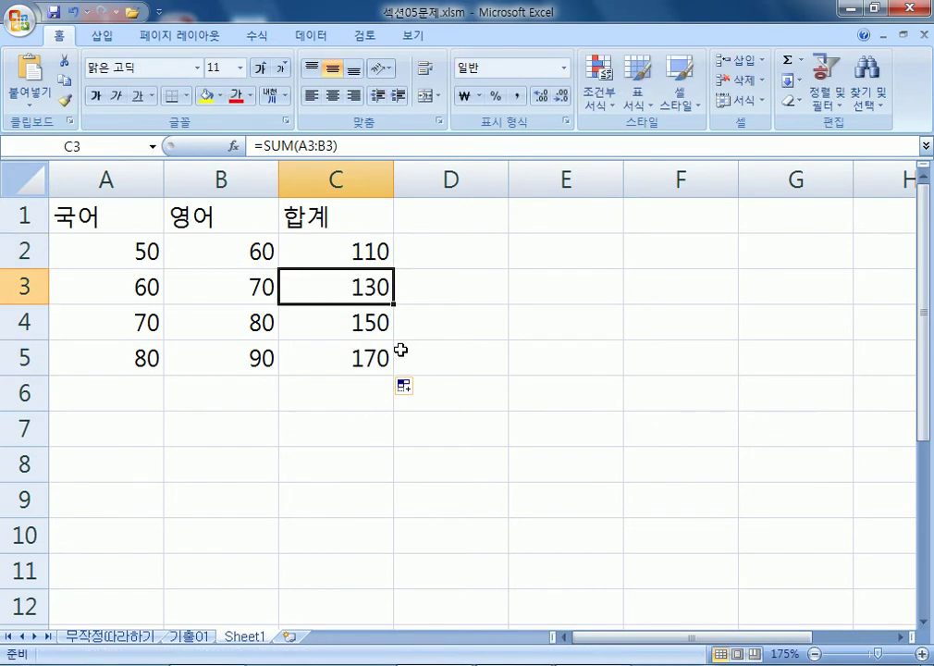
left_click(367, 356)
key("F2")
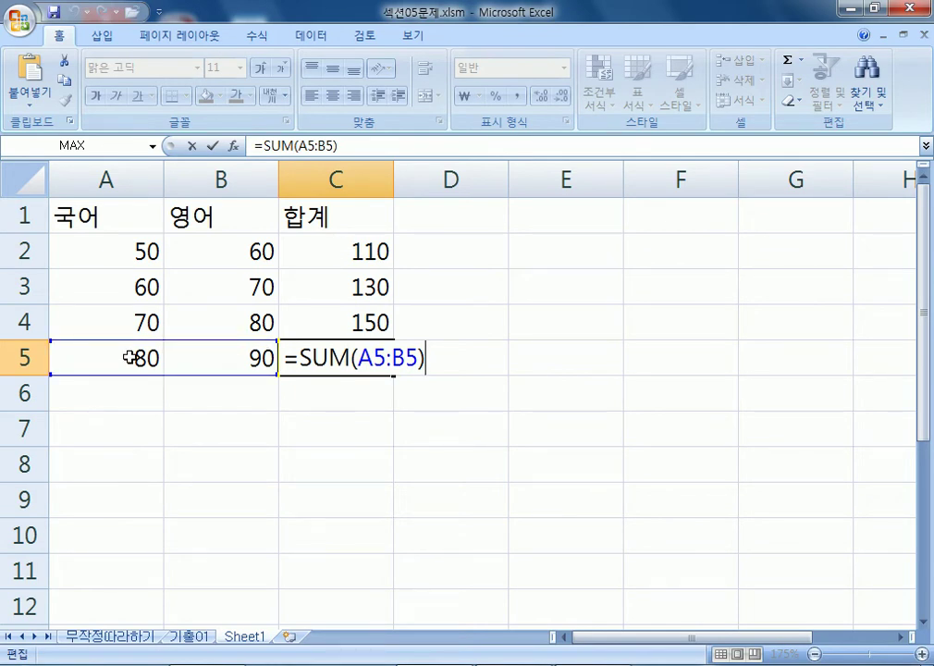
key("Escape")
Enter the heading 합계2 in cell D1
left_click(479, 223)
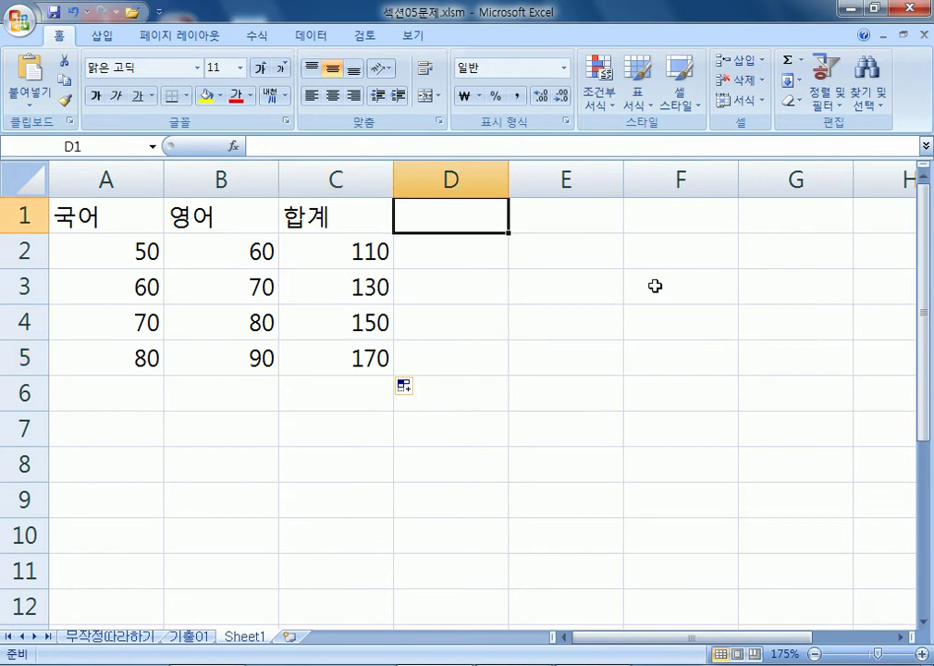
type("gkq")
key("BackSpace")
key("BackSpace")
key("BackSpace")
key("Hangul")
type("하ㅂ계2")
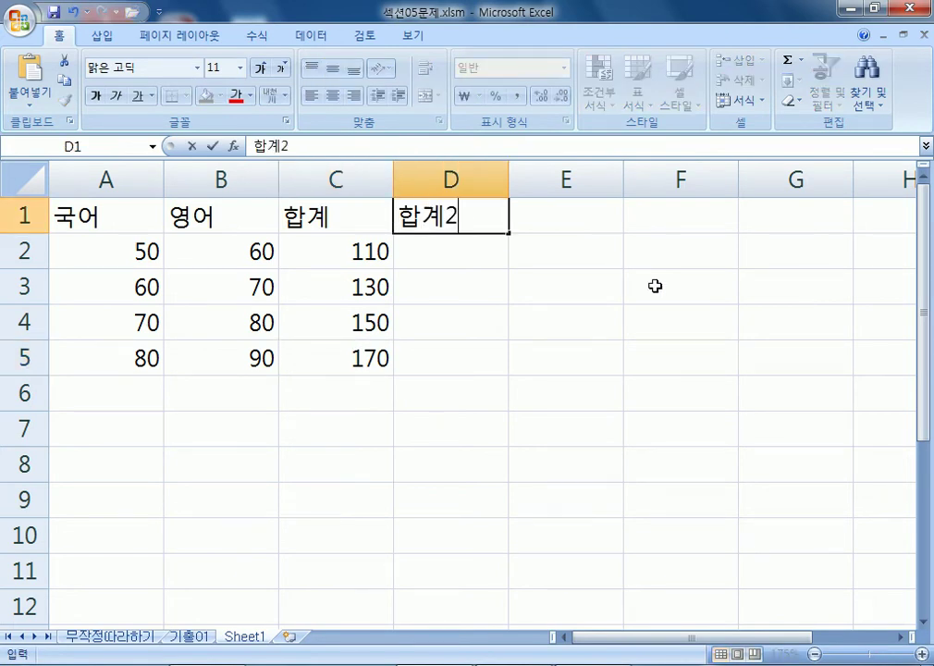
key("Return")
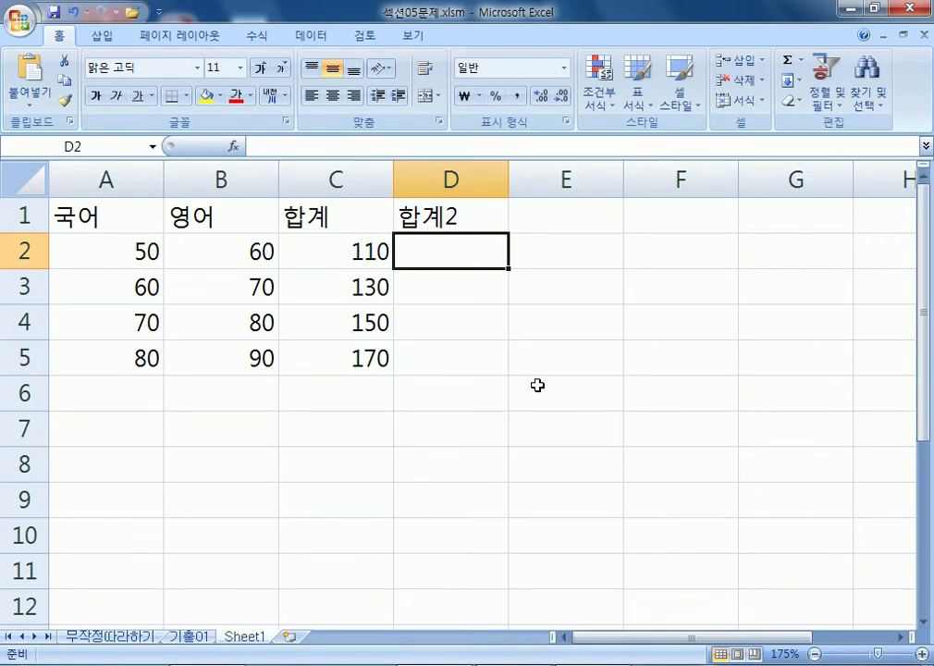
Enter the value 20 in cell E1
left_click(119, 246)
left_click(216, 250)
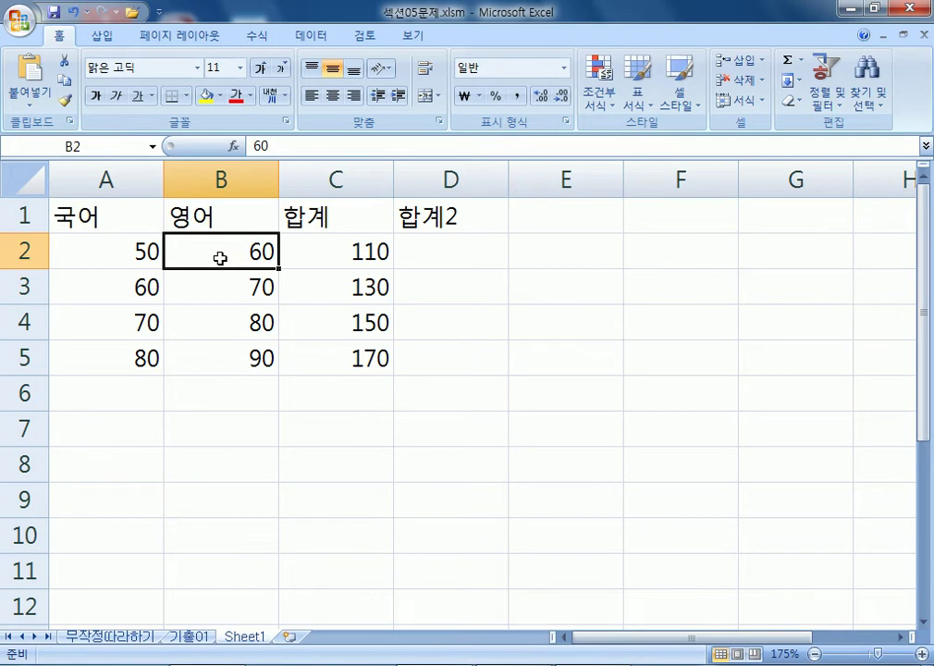
left_click(592, 217)
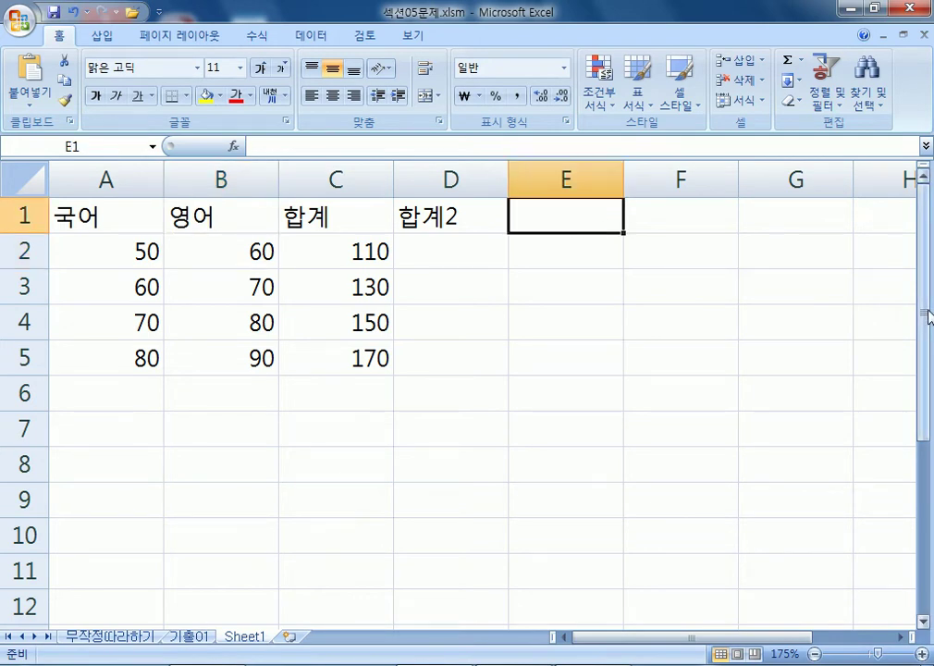
type("20")
key("Return")
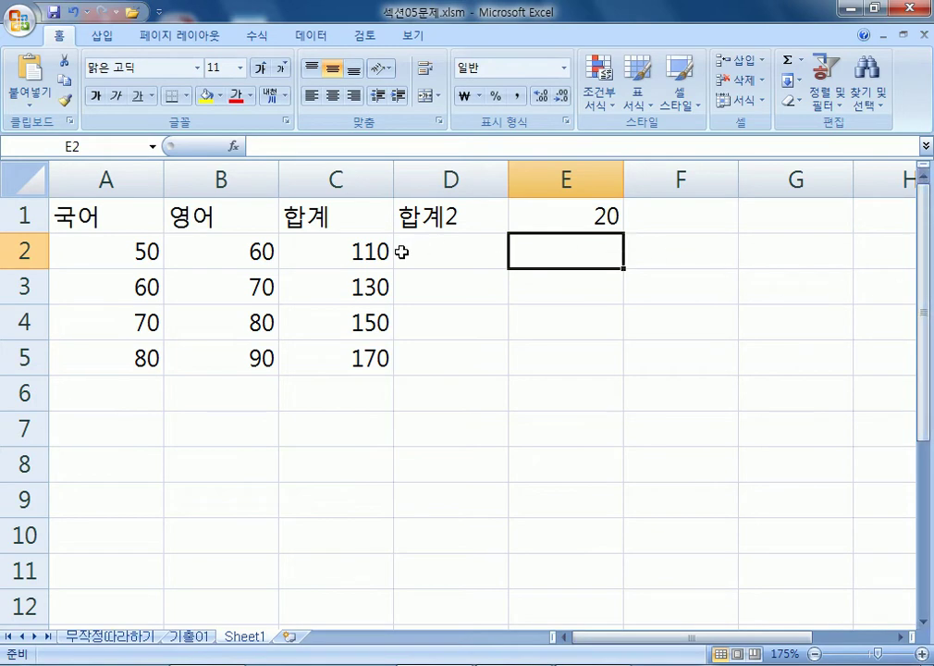
Enter the formula =C2+E1 in cell D2 under the 합계2 heading
left_click(472, 260)
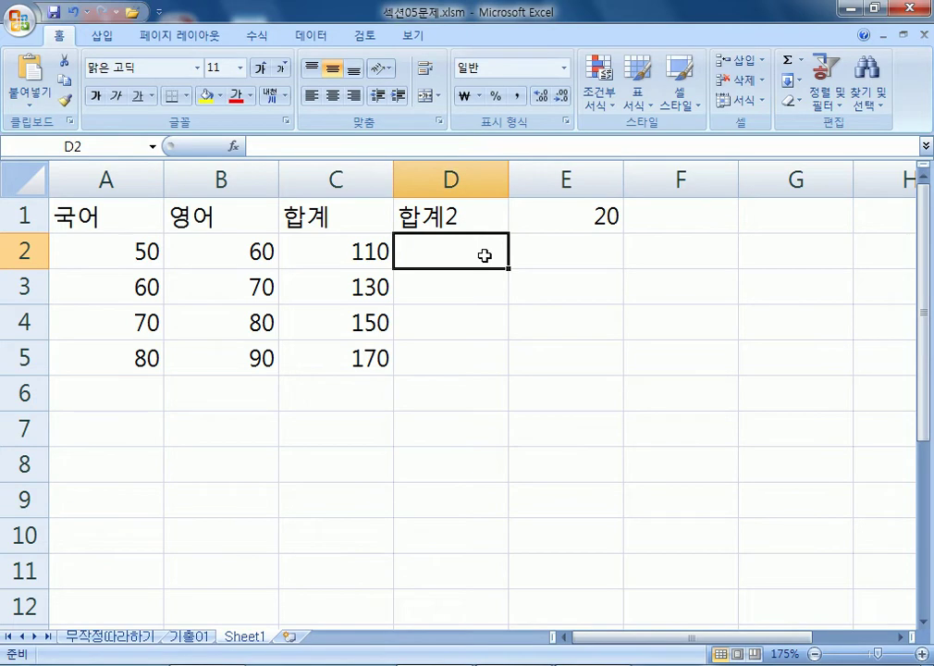
type("=")
left_click(347, 250)
left_click(603, 214)
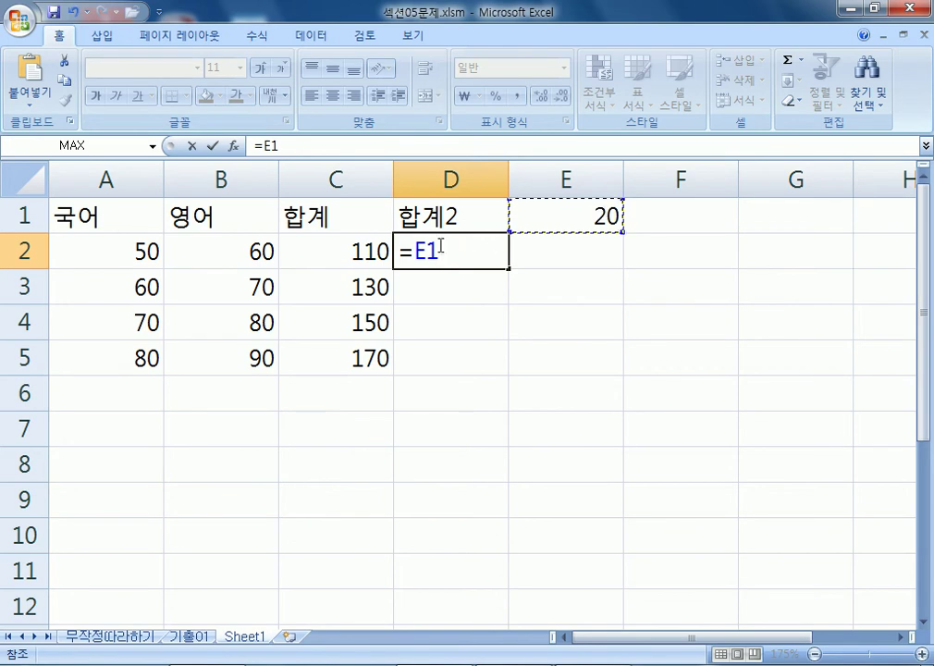
left_click_drag(426, 251, 459, 250)
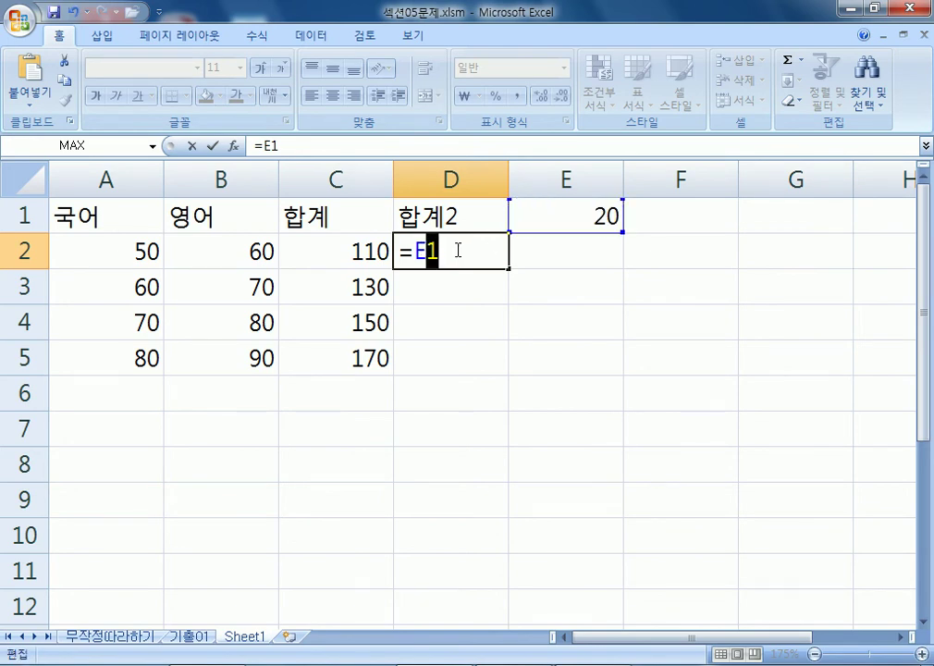
double_click(461, 249)
left_click(381, 246)
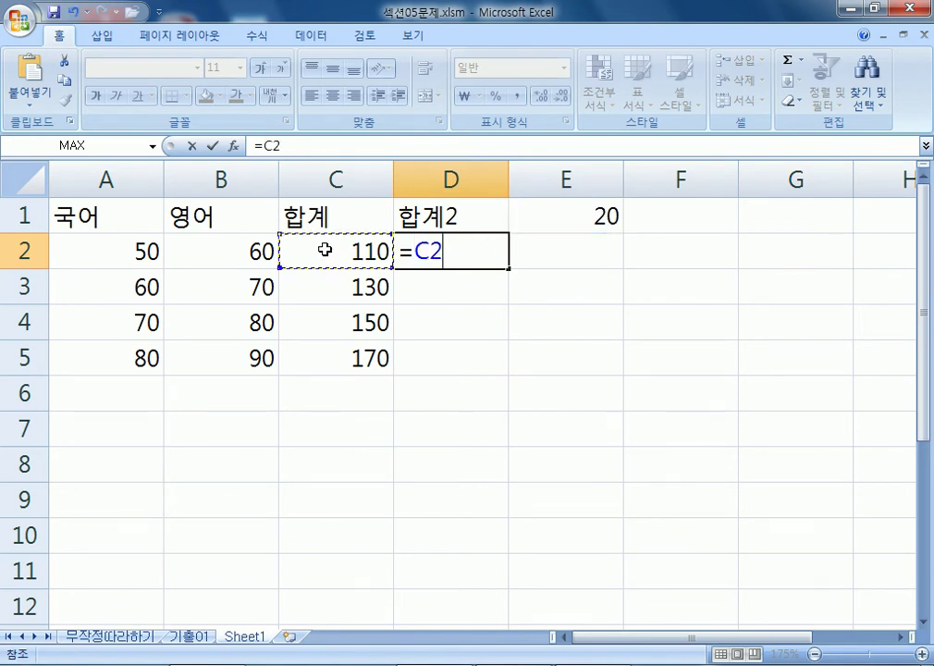
type("+")
left_click(589, 215)
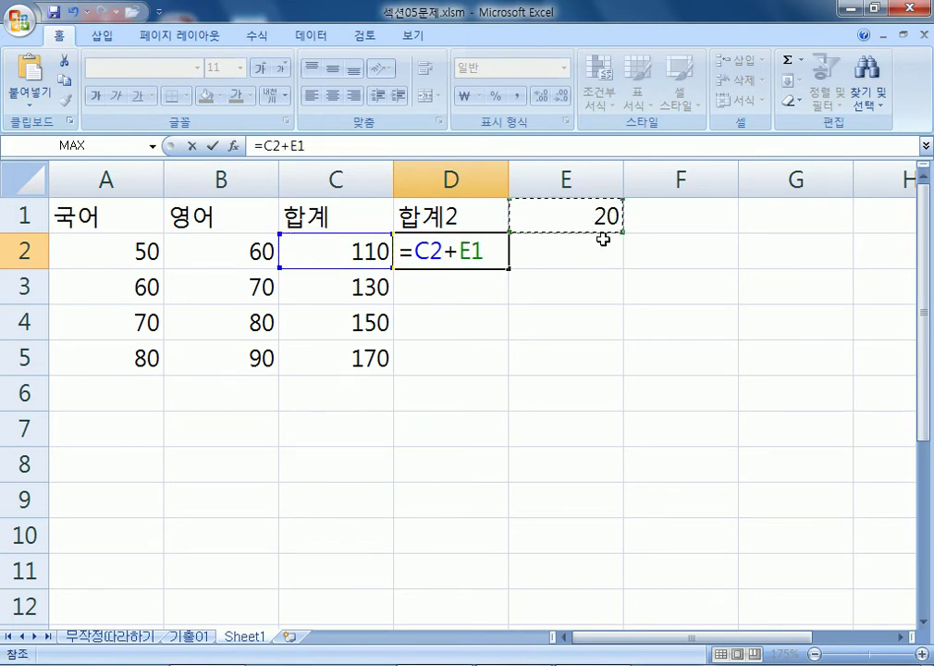
key("Return")
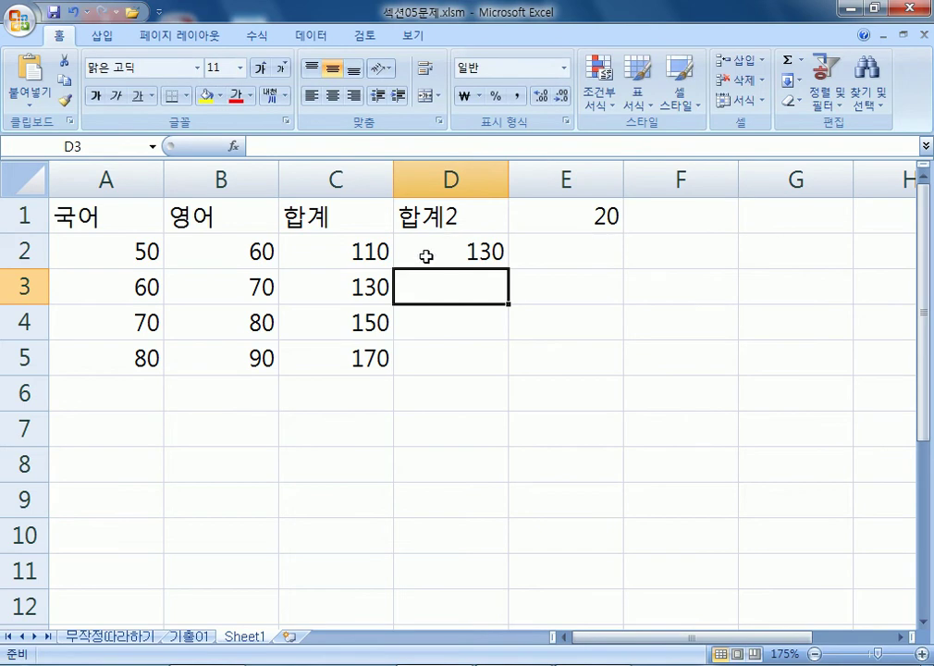
Examine the totals in C3:C5 and the cells that the D2 formula refers to, C2 and E1
left_click_drag(361, 297, 360, 356)
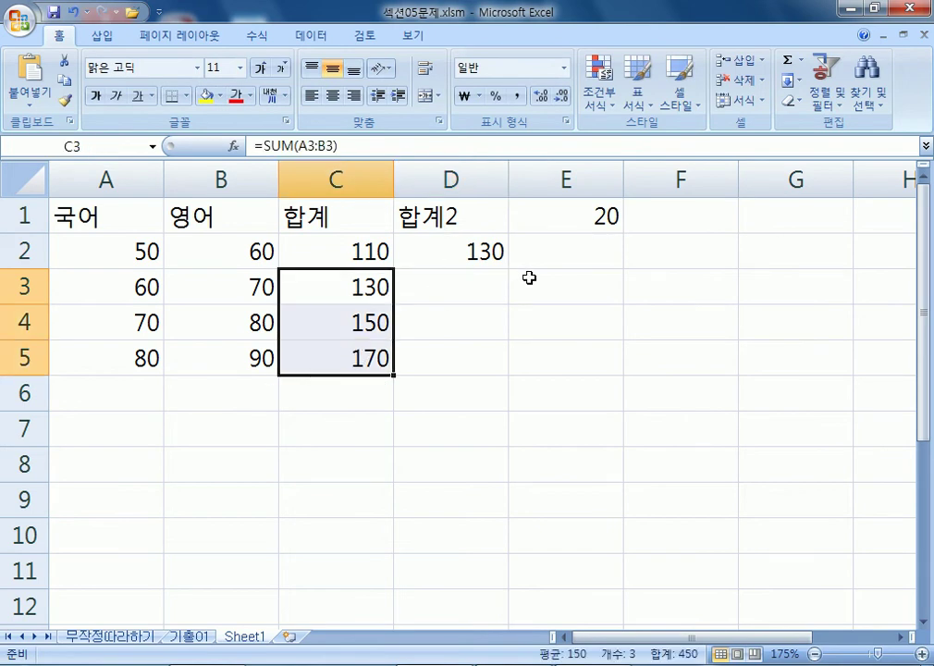
left_click(472, 283)
left_click(471, 250)
left_click(354, 250)
left_click(488, 249)
left_click(589, 215)
left_click(465, 250)
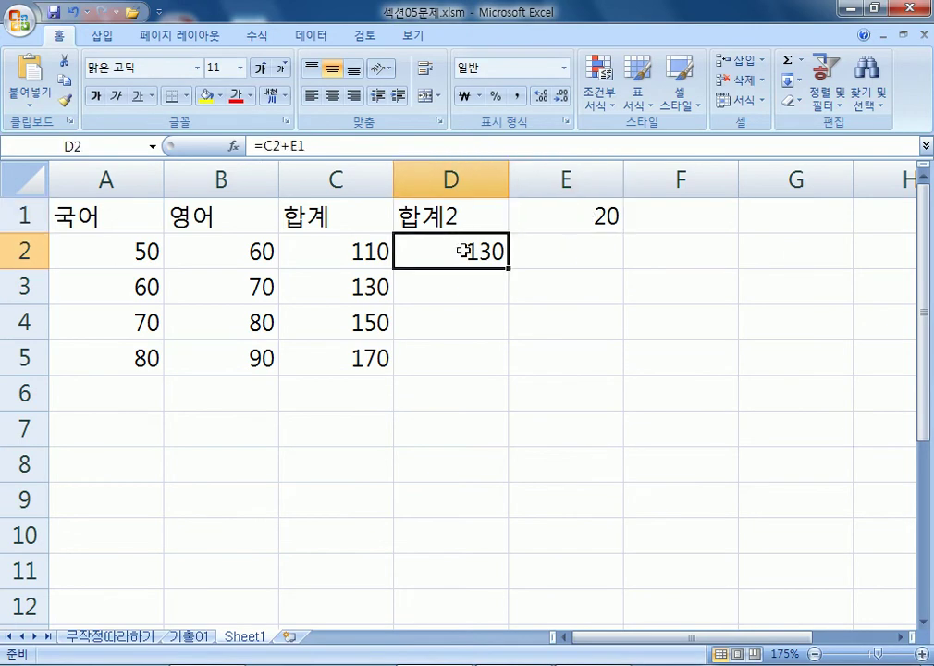
double_click(464, 250)
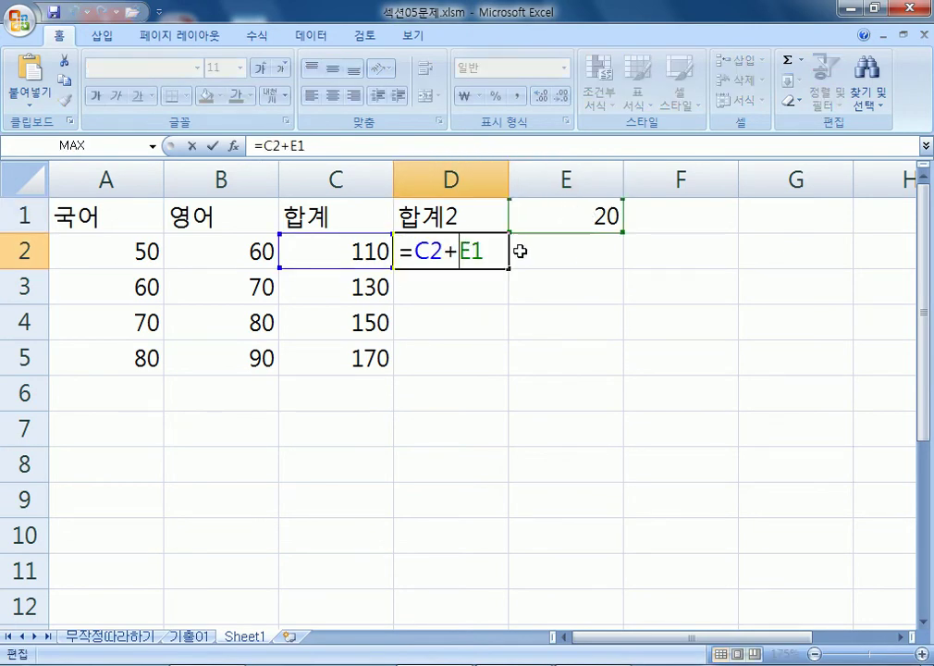
key("Left")
key("Left")
key("Return")
Fill the formula in D2 down through D5 and check the copy in D3
left_click(493, 252)
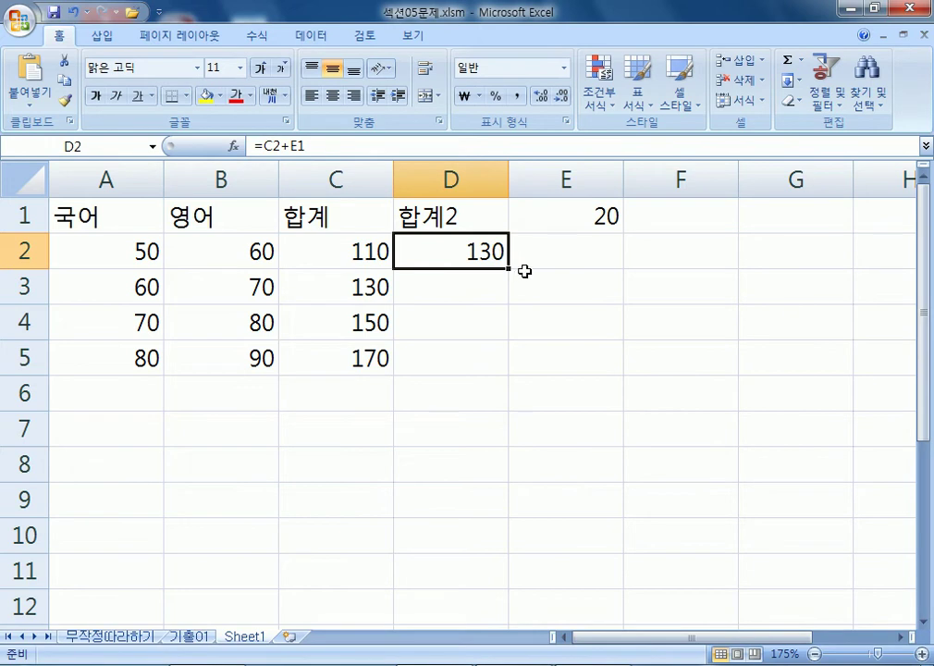
left_click_drag(509, 268, 509, 371)
left_click(478, 306)
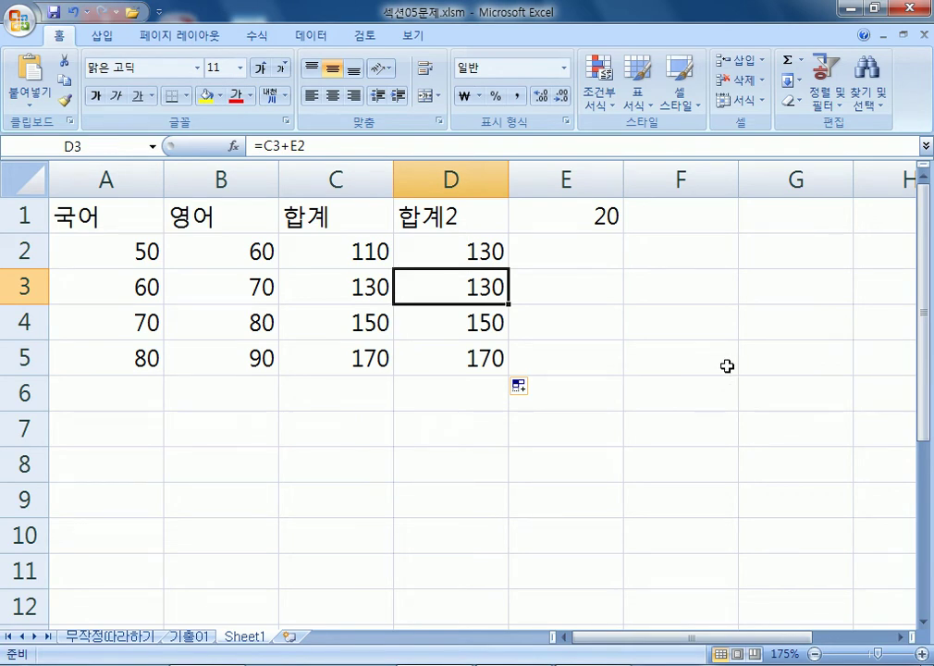
Inspect the cell references of the 합계2 formulas one by one from D2 to D5
left_click(476, 247)
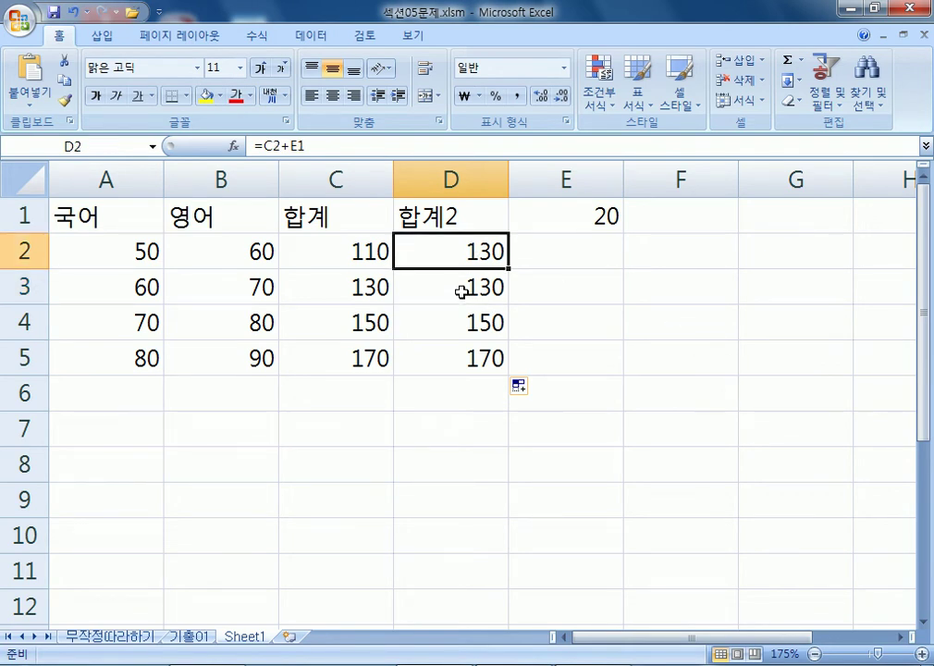
key("F2")
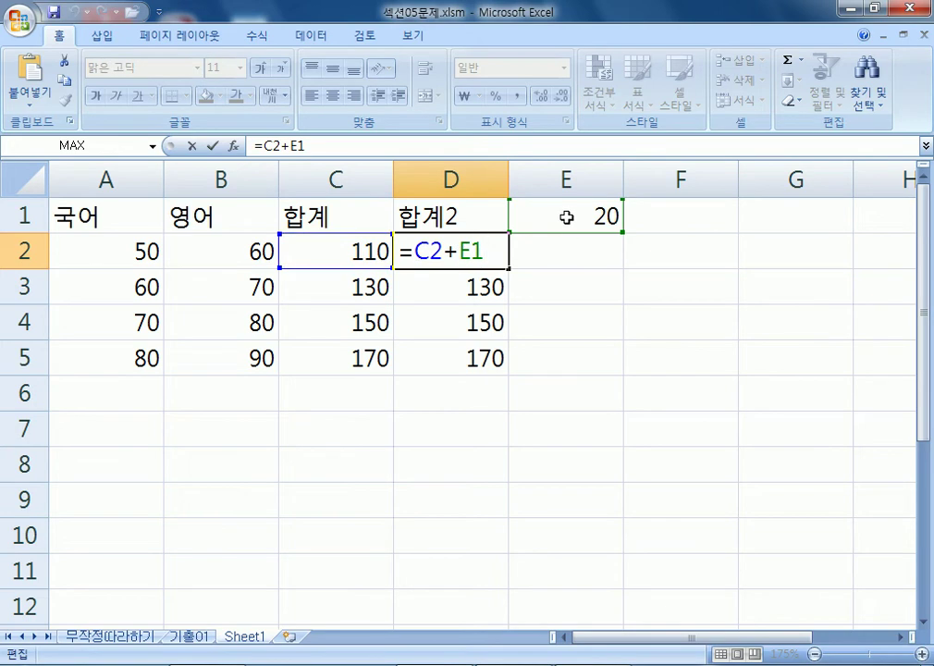
key("ctrl+Return")
left_click(464, 288)
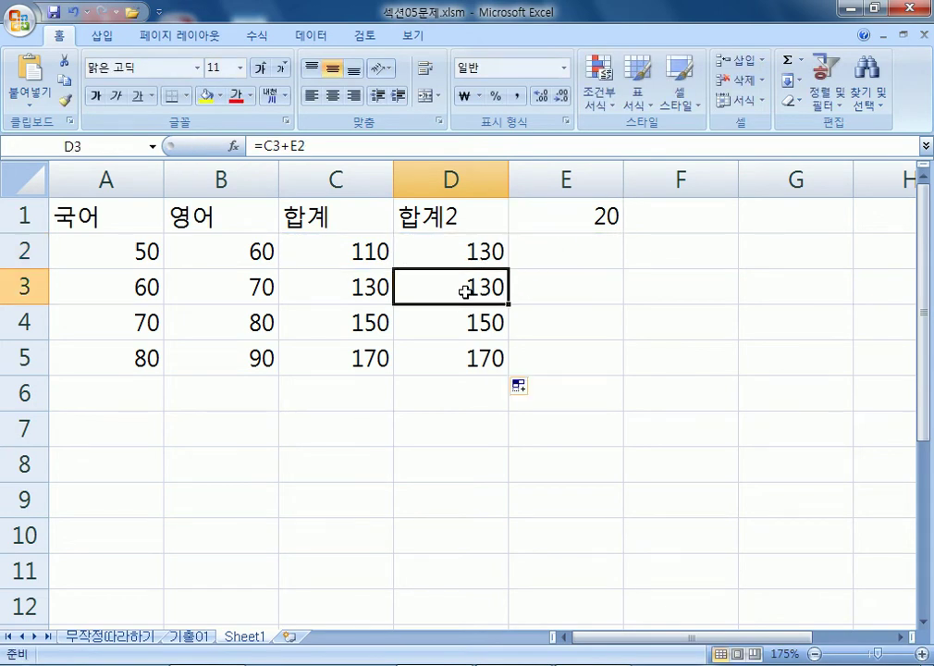
key("F2")
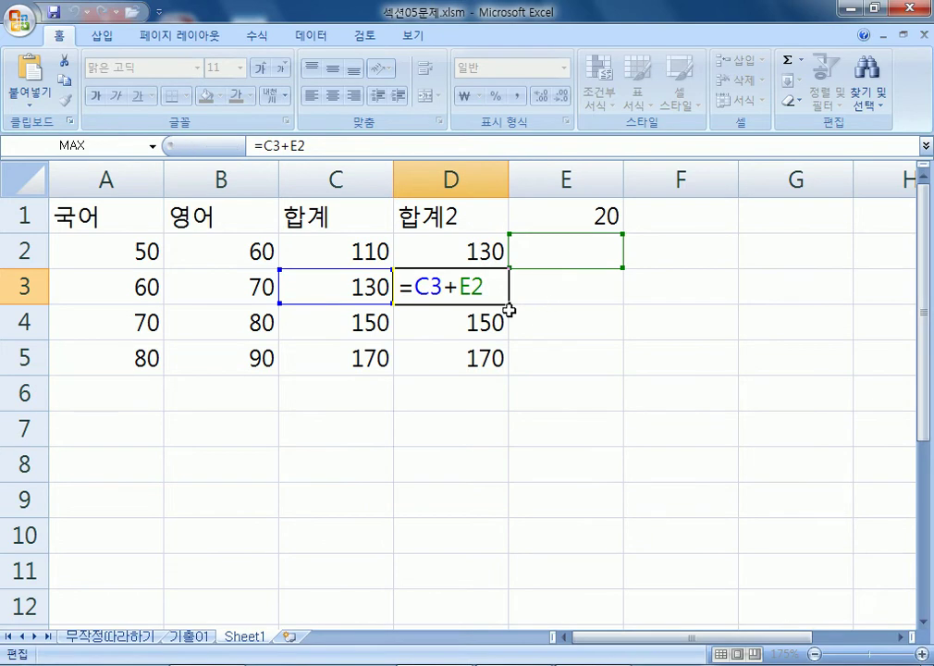
key("Return")
key("F2")
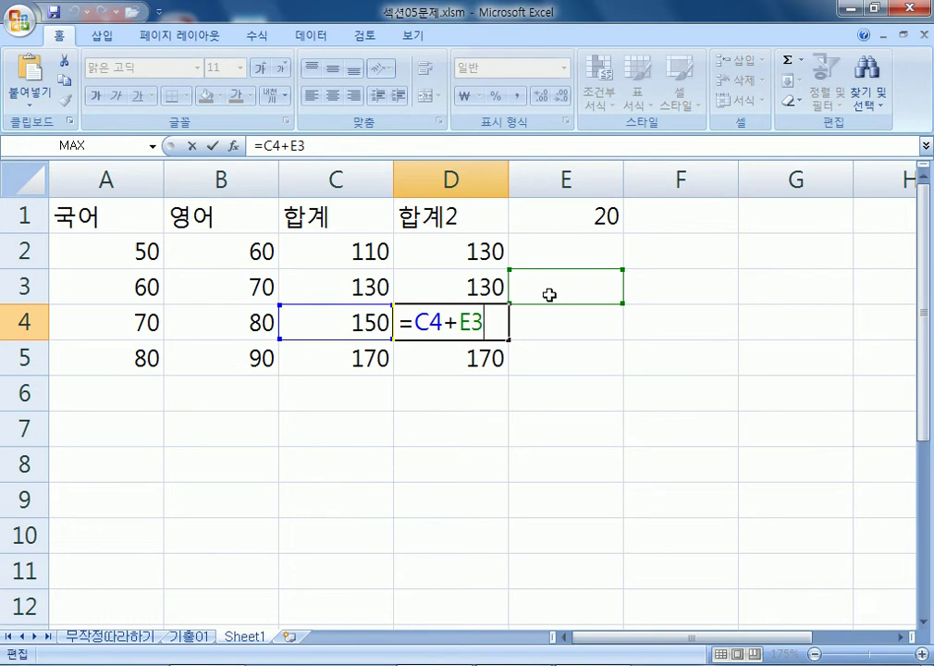
key("Return")
key("F2")
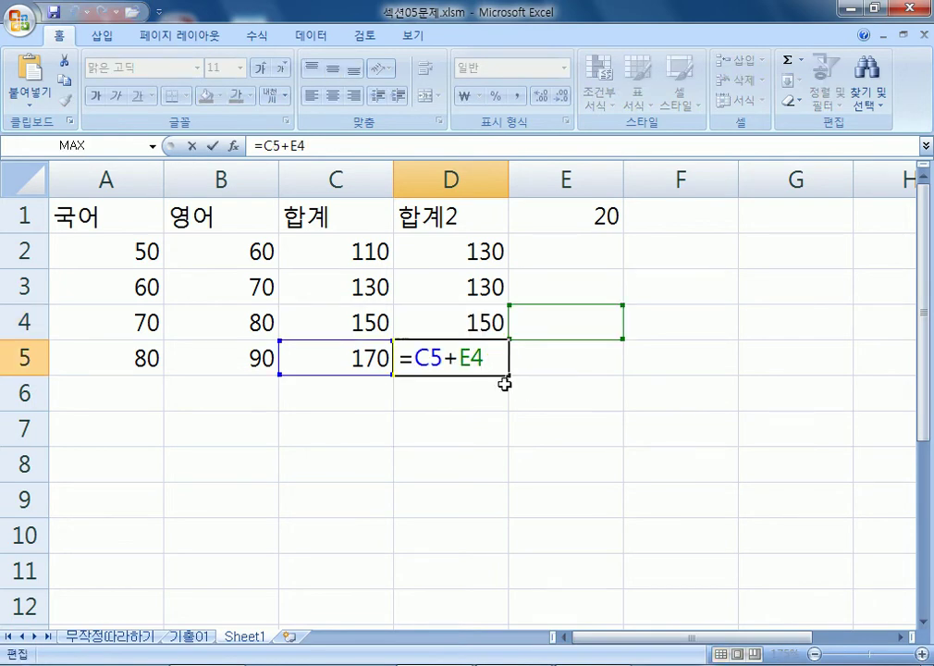
key("Escape")
Replace the C2 reference in the D2 formula with the word 왼쪽, making it =왼쪽+E1
left_click(479, 245)
key("F2")
left_click_drag(464, 256, 418, 246)
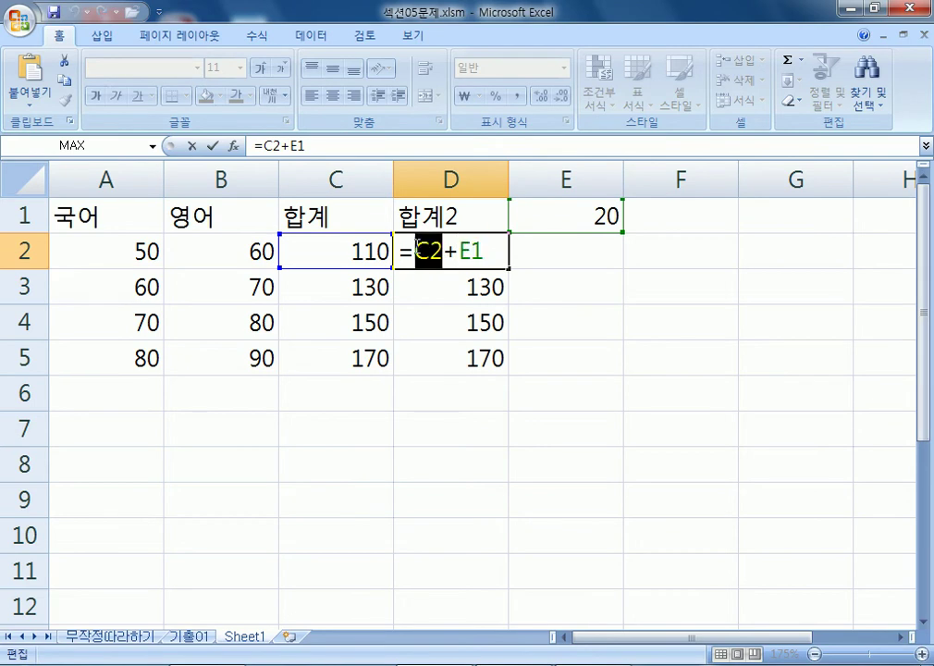
type("dh")
key("BackSpace")
key("BackSpace")
key("Hangul")
type("오ㅣㄴ쪽")
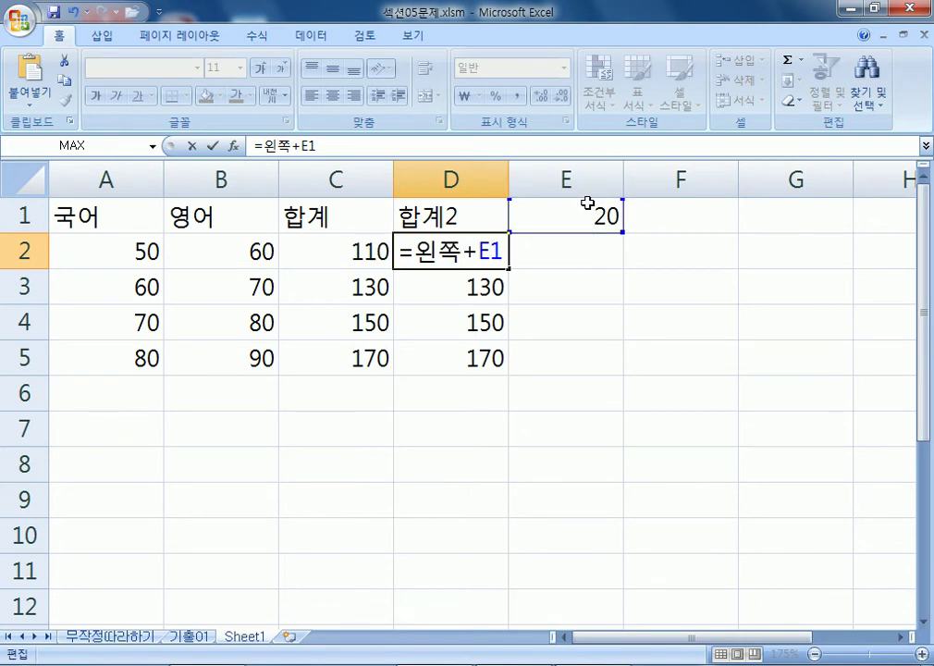
key("ctrl+Return")
Switch to Notepad and write the example formula =A1+B1 below the notes on cell addresses
key("alt+Tab")
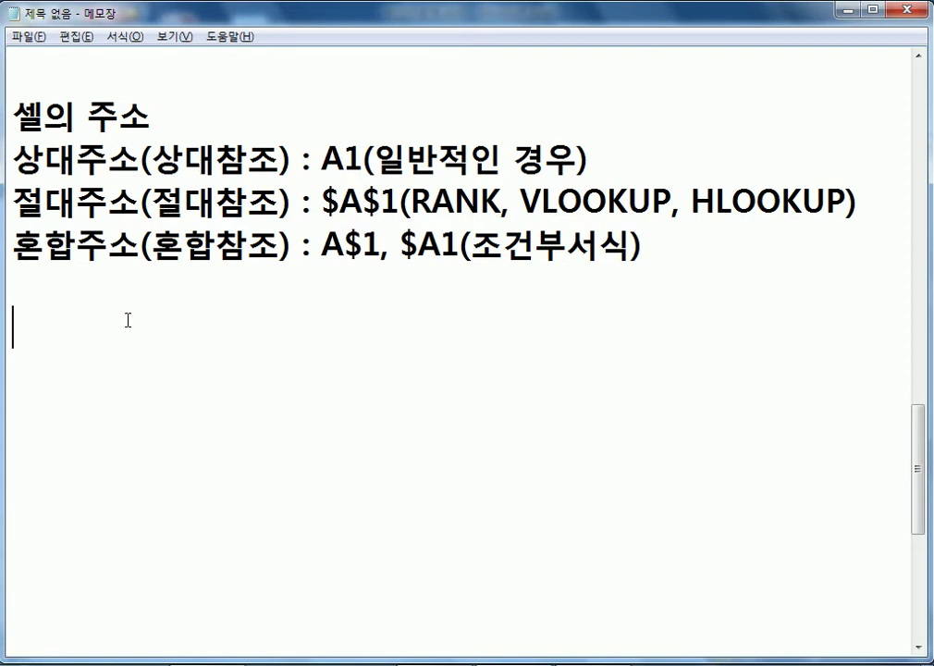
key("Return")
type("=a")
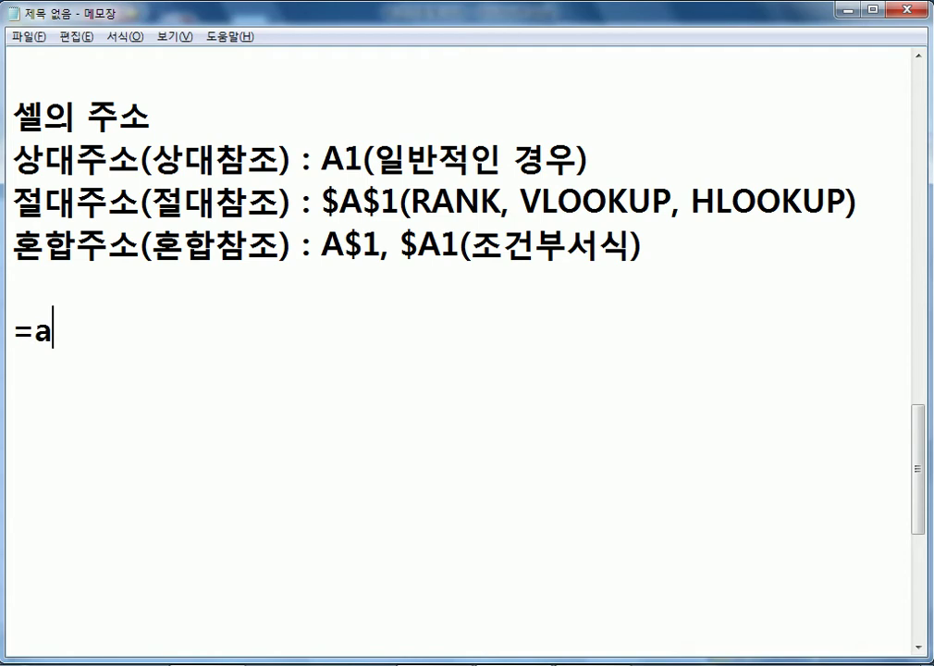
key("BackSpace")
type("A1+B1")
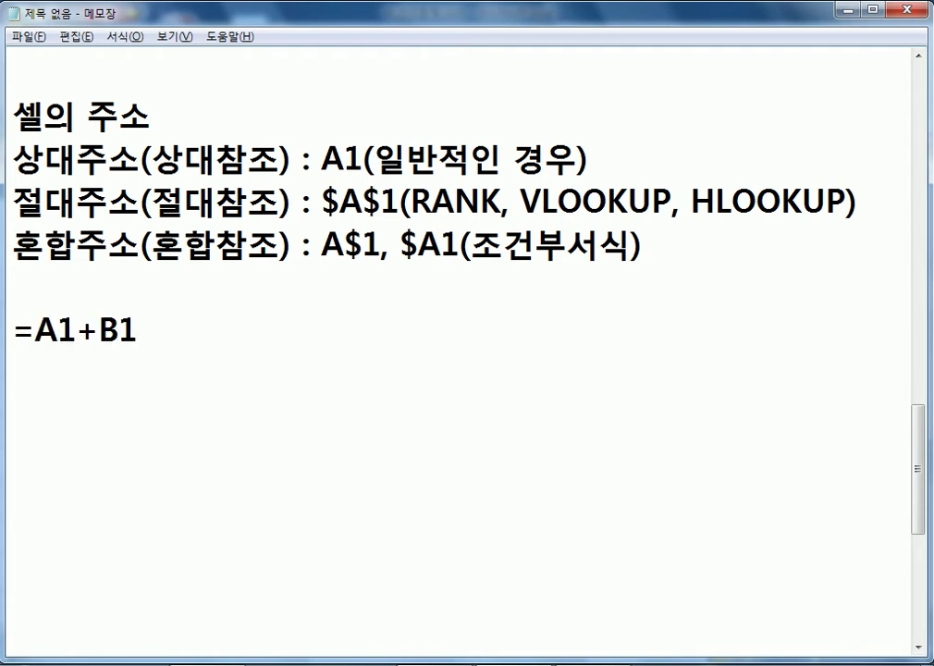
Add the note " : 내 입장에서 2개를 더한 것인데..." after the =A1+B1 example and start a new line
type(" : ")
type("SK")
key("BackSpace")
key("BackSpace")
key("Hangul")
type("내 입장에서 2개를 ㄷ더한 것인")
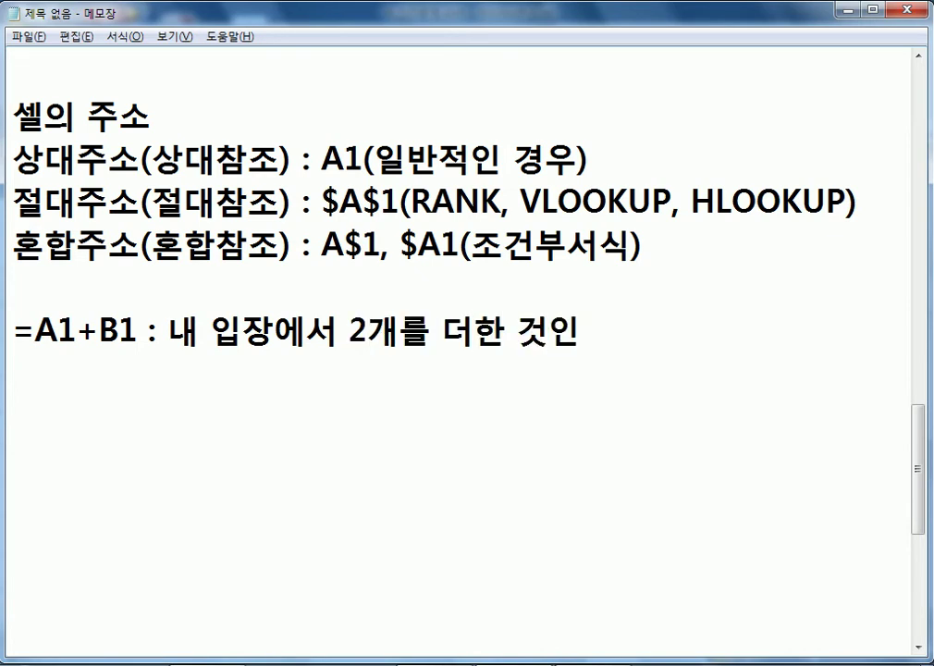
type("데...")
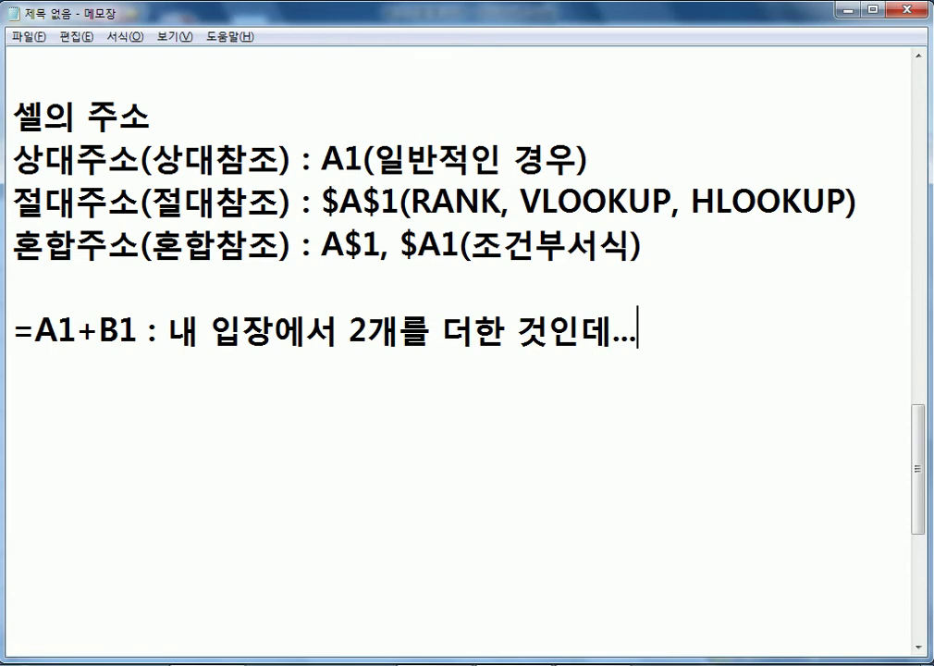
key("Return")
Switch to Excel and inspect the cell references in the C2 sum formula, leaving it as it is
key("alt+Tab")
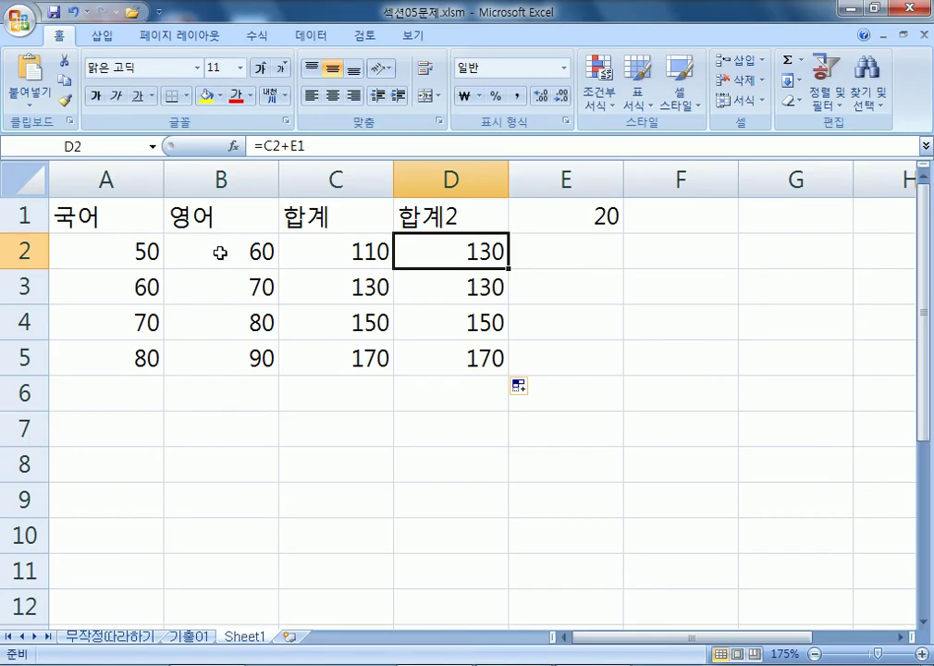
left_click(343, 256)
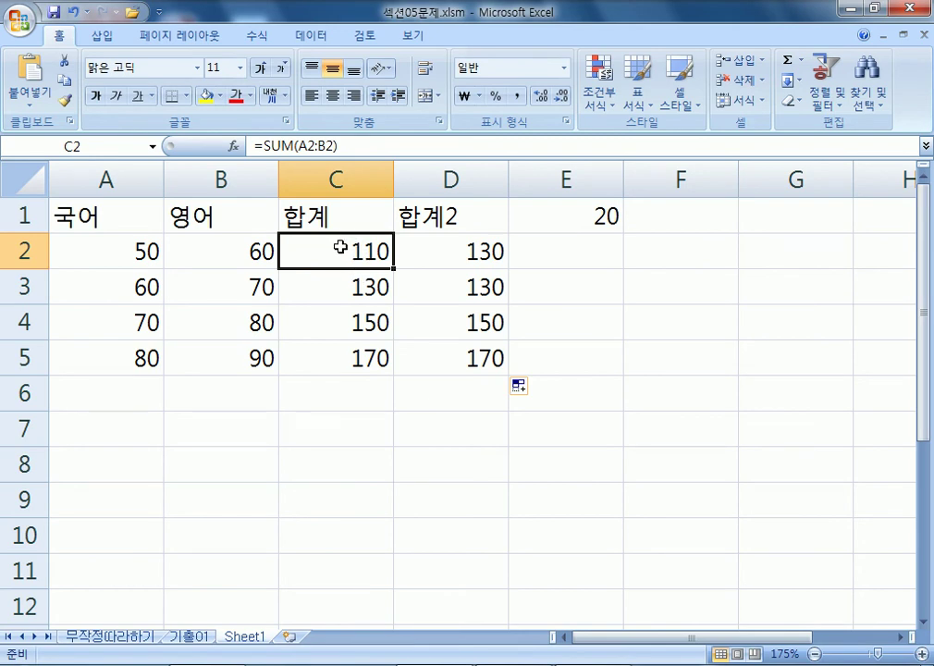
double_click(342, 252)
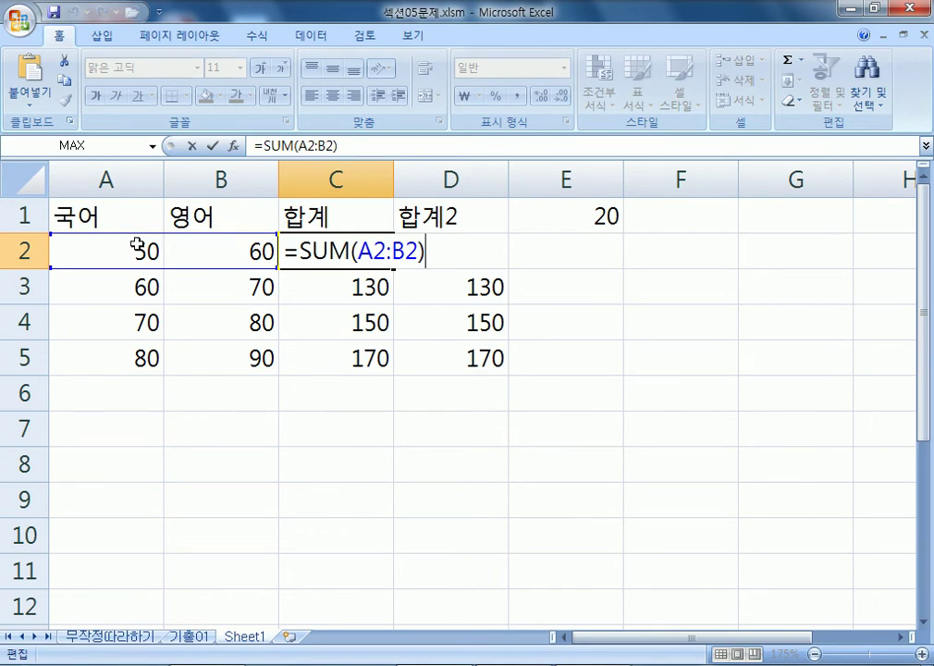
key("Escape")
Try the formula =A2+B2 in cell F2, picking both references from the sheet
left_click(724, 264)
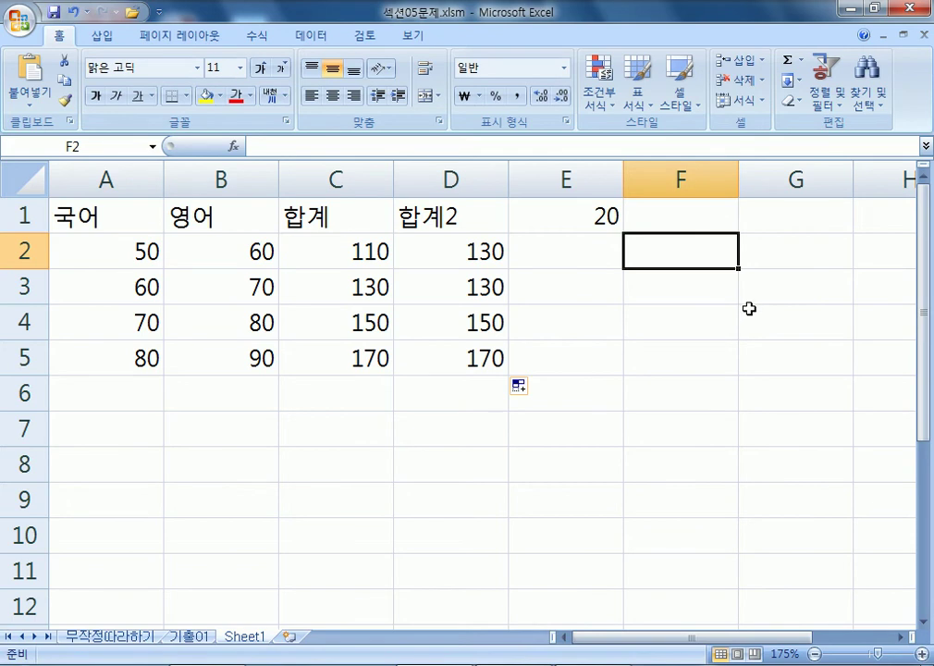
type("=")
left_click(135, 246)
type("+")
left_click(275, 250)
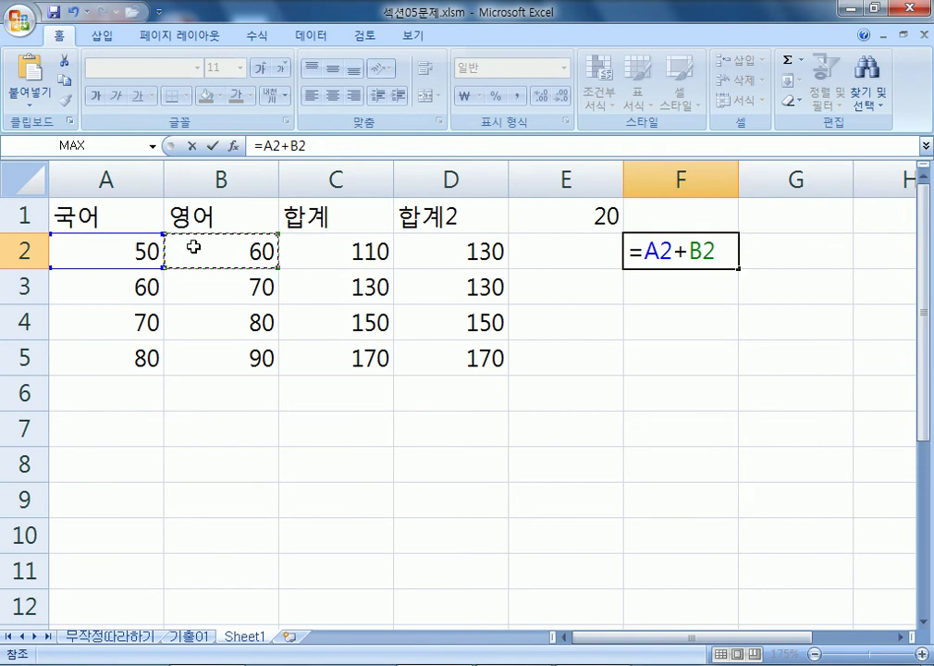
key("Escape")
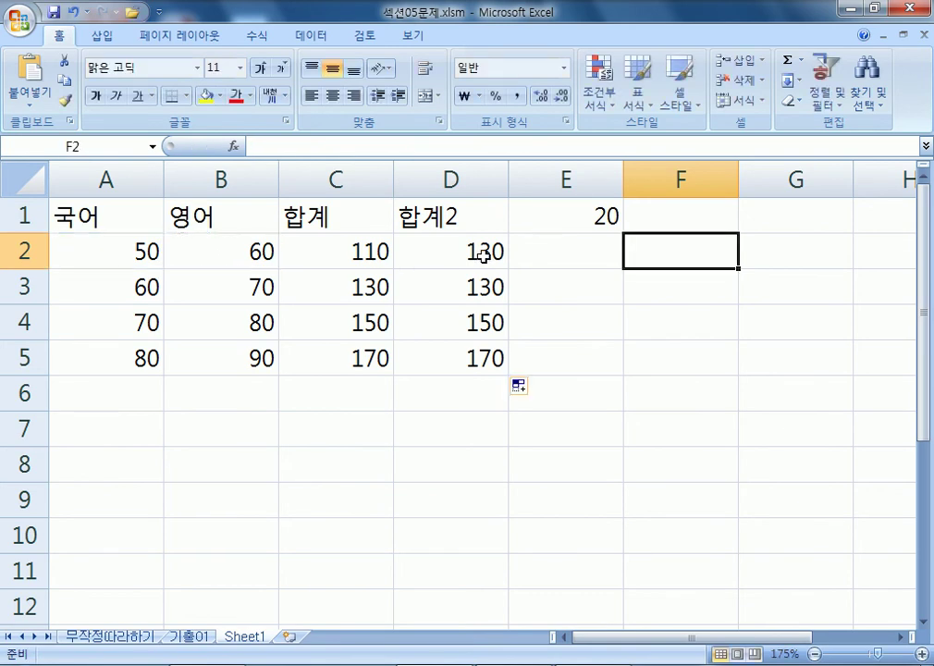
Examine the two cell references, C2 and E1, inside the 합계2 formula in D2
left_click(479, 253)
key("F2")
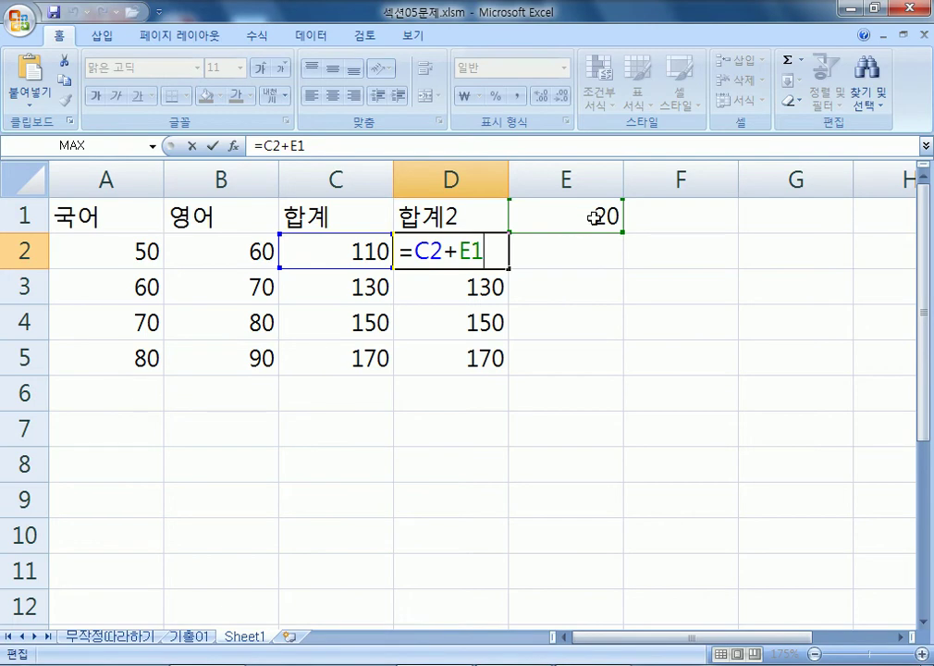
double_click(469, 250)
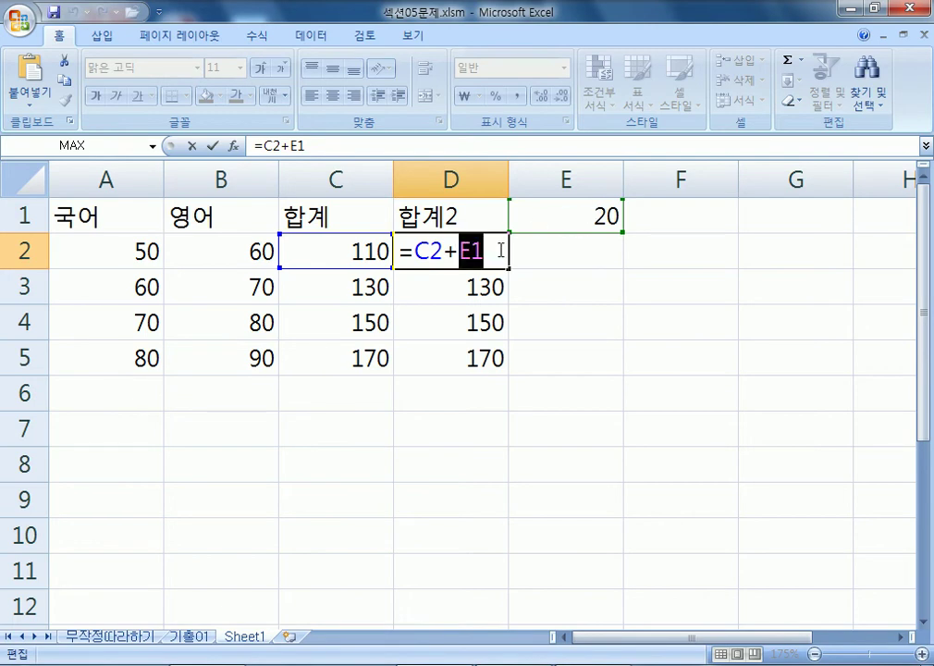
left_click(493, 253)
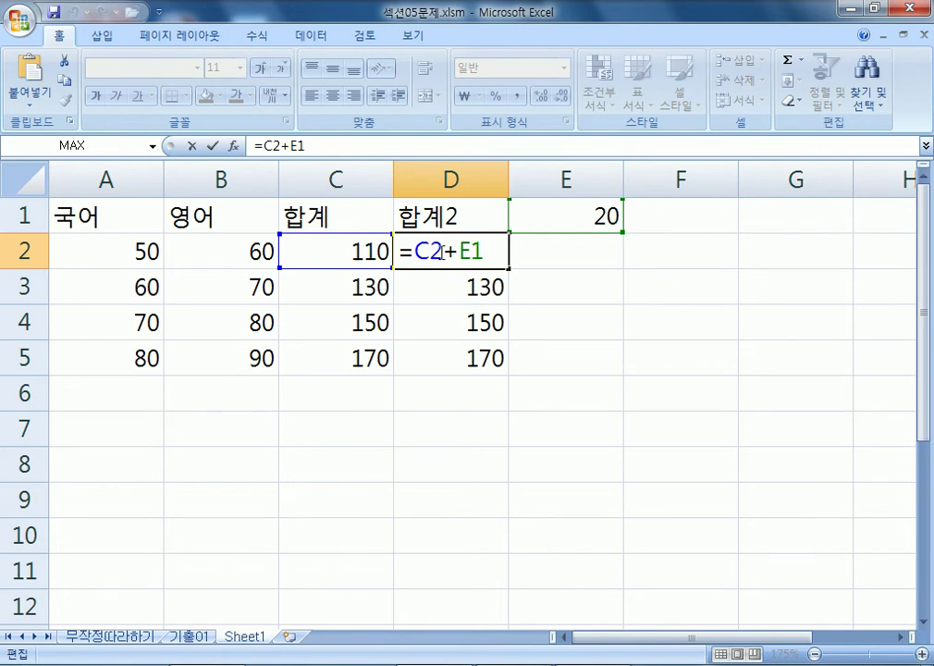
double_click(412, 246)
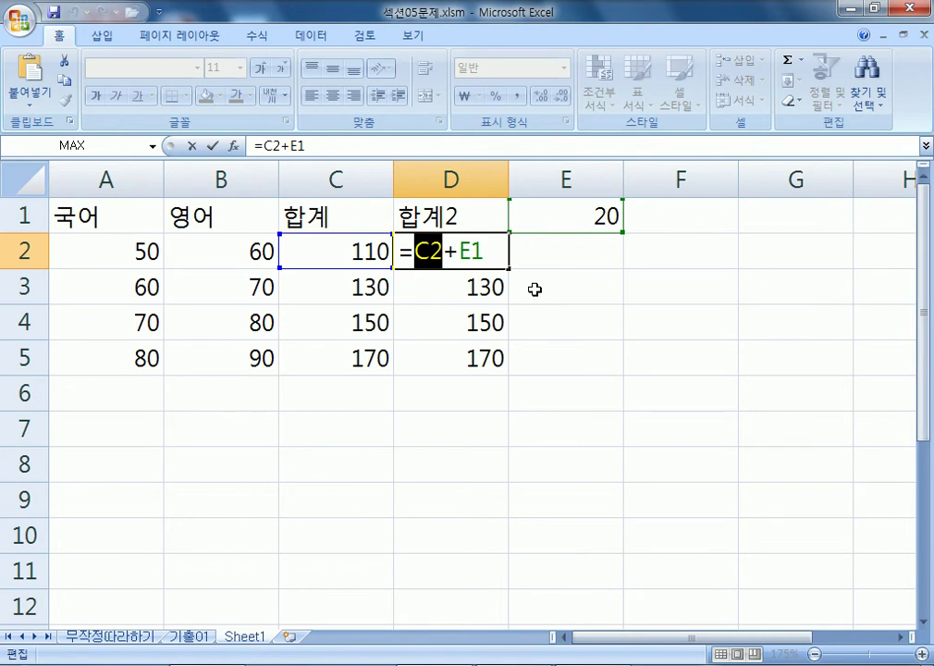
Try making the E1 reference in the D2 formula absolute as $E$1
key("Right")
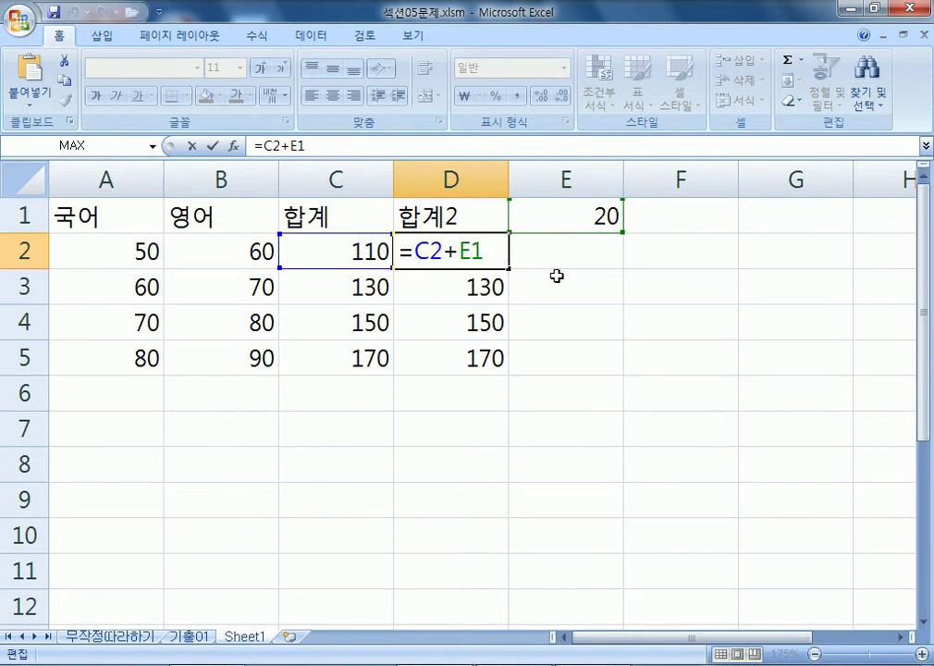
key("F4")
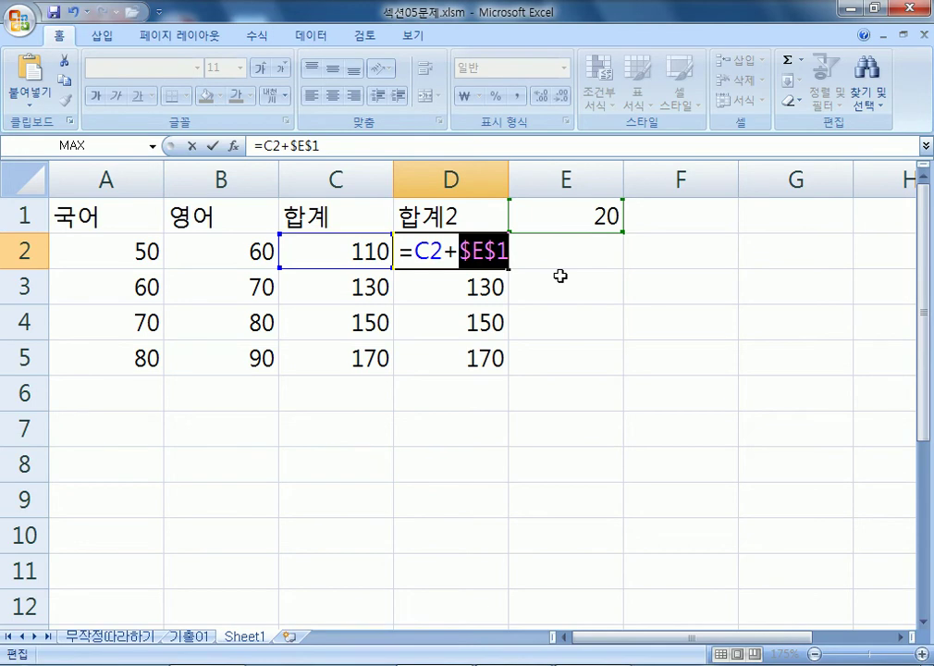
key("Escape")
double_click(506, 260)
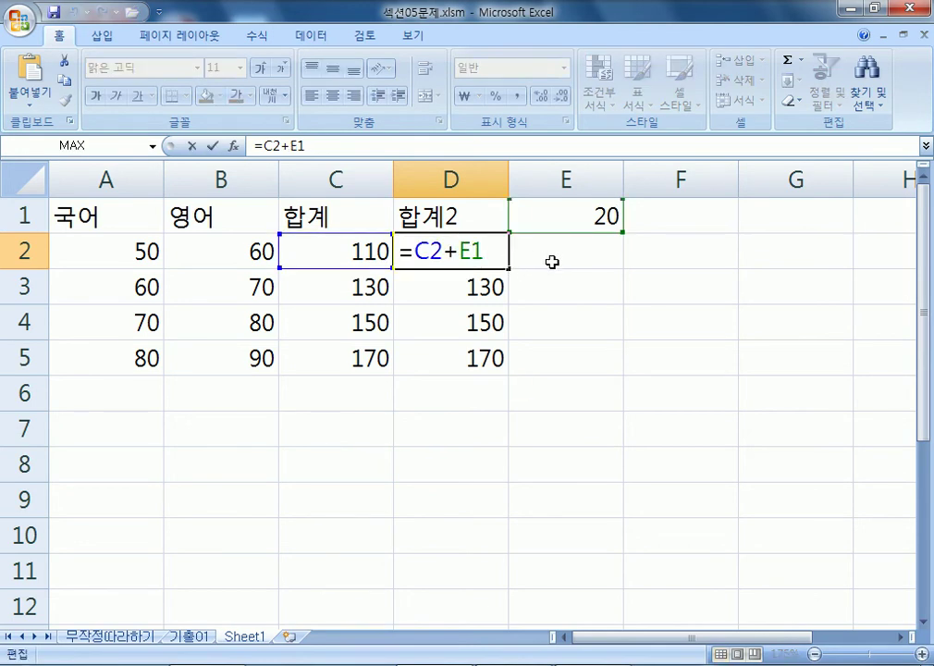
Change the second reference in the D3 formula to E1 so it reads =C3+E1
left_click(490, 285)
double_click(490, 285)
mouse_move(488, 286)
left_mouse_down()
mouse_move(458, 287)
mouse_move(486, 287)
mouse_move(477, 287)
left_mouse_up()
type("1")
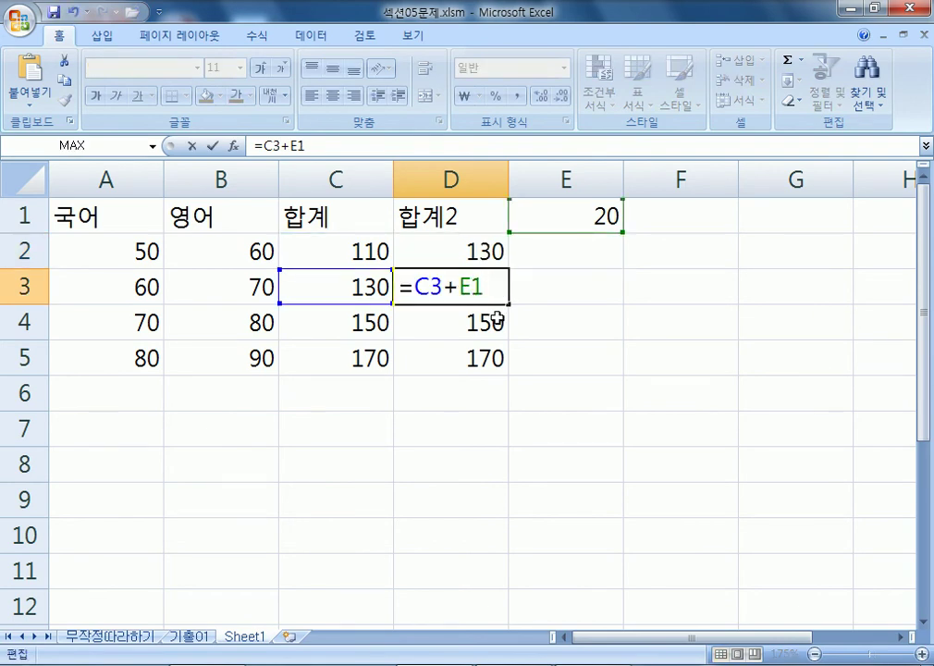
key("Return")
Point the second reference to E1 in the next two 합계2 formulas: =C4+E1 in D4 and =C5+E1 in D5
double_click(486, 318)
left_click_drag(495, 322, 474, 322)
type("1")
key("Return")
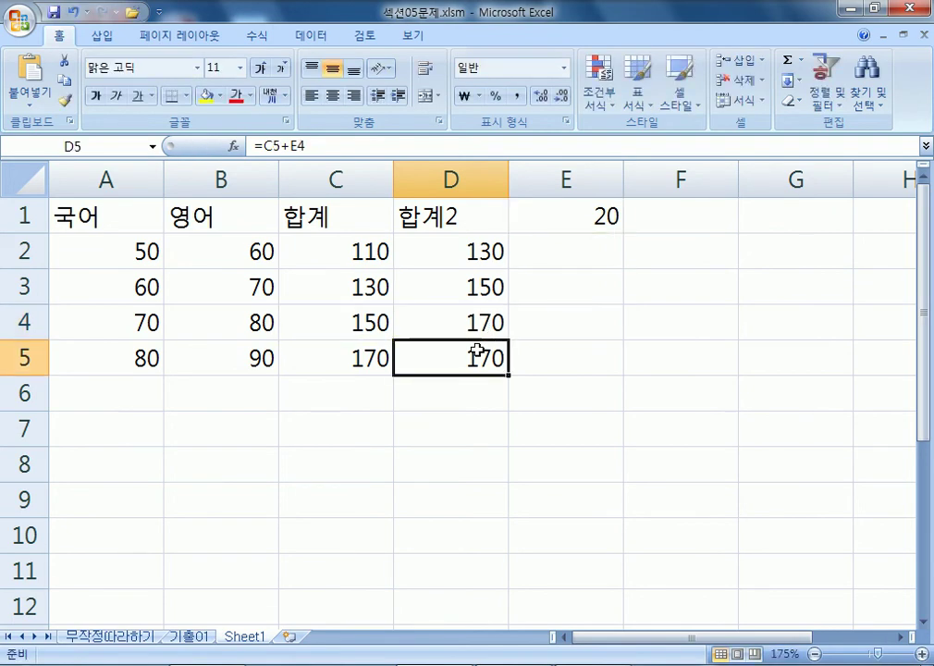
double_click(486, 359)
left_click_drag(471, 359, 493, 361)
type("1")
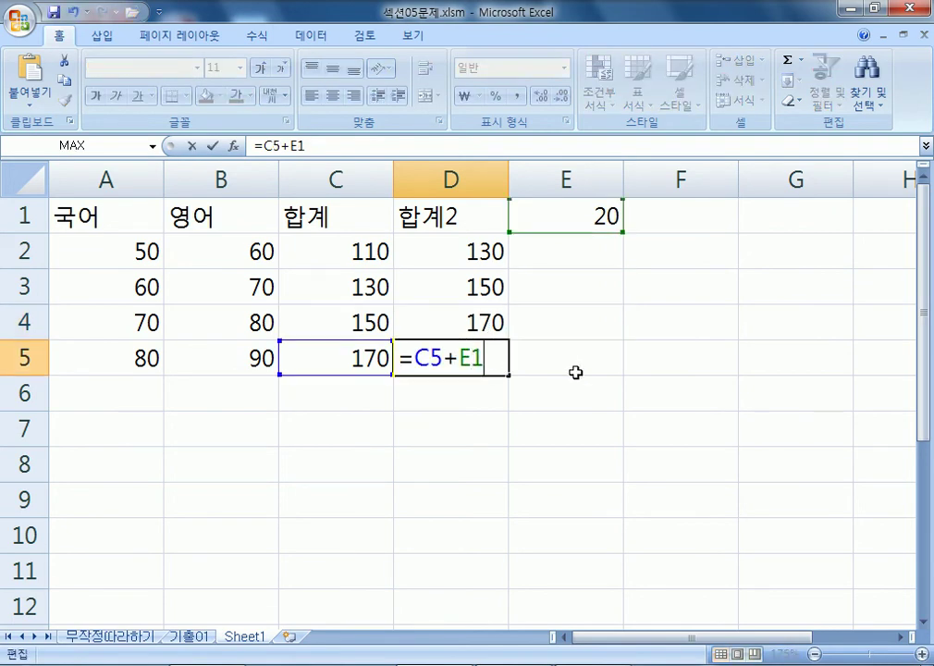
key("Return")
Display the sheet's formulas instead of their results, with the 합계2 column and E1 both in view
left_click(433, 250)
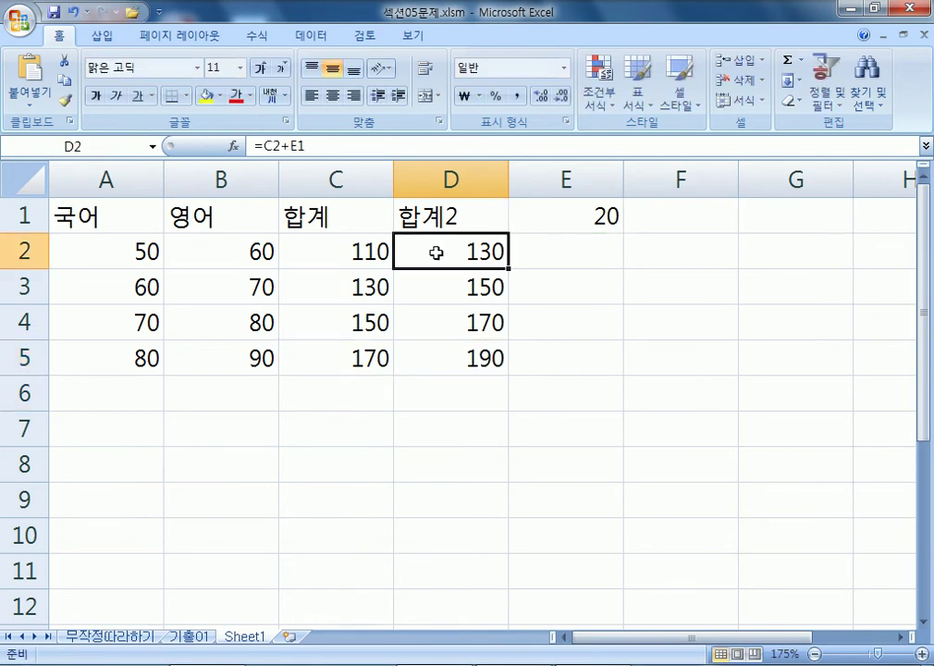
key("ctrl+grave")
left_click(617, 521)
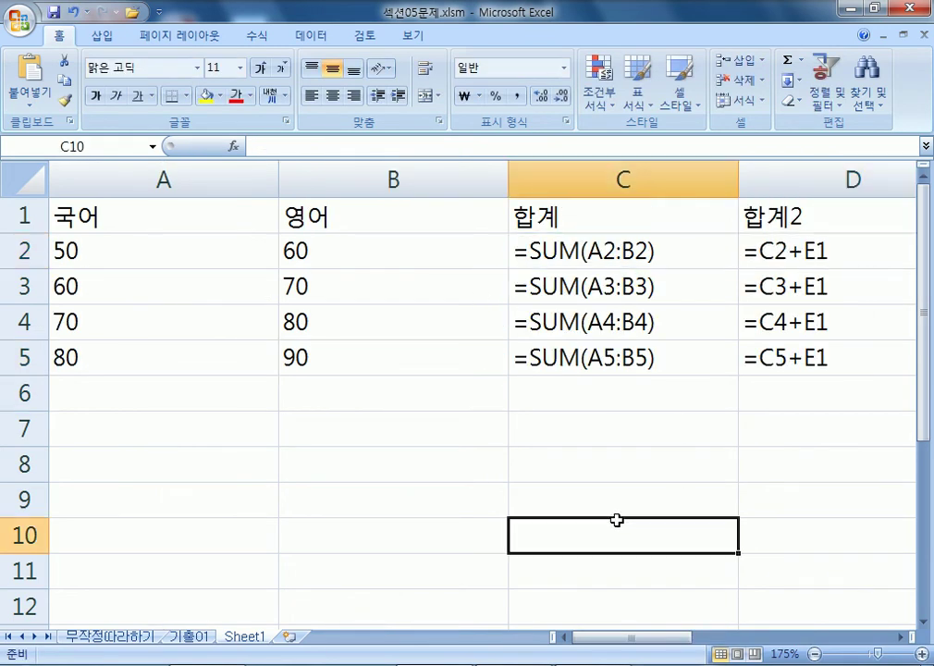
left_click_drag(703, 638, 728, 638)
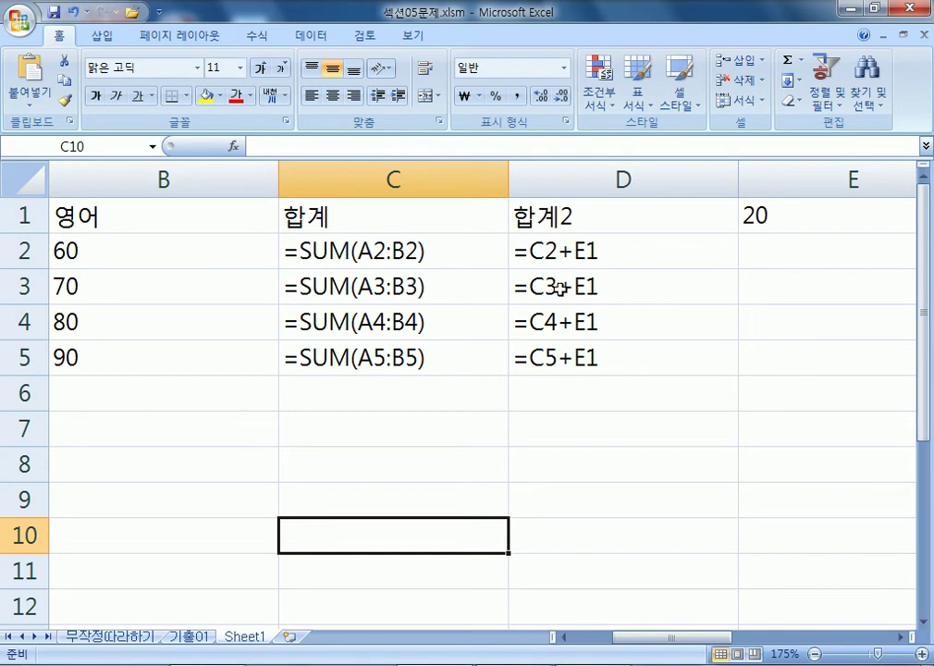
Compare the references in the 합계 and 합계2 formulas with cell E1, covering D2 to D5
left_click(444, 288)
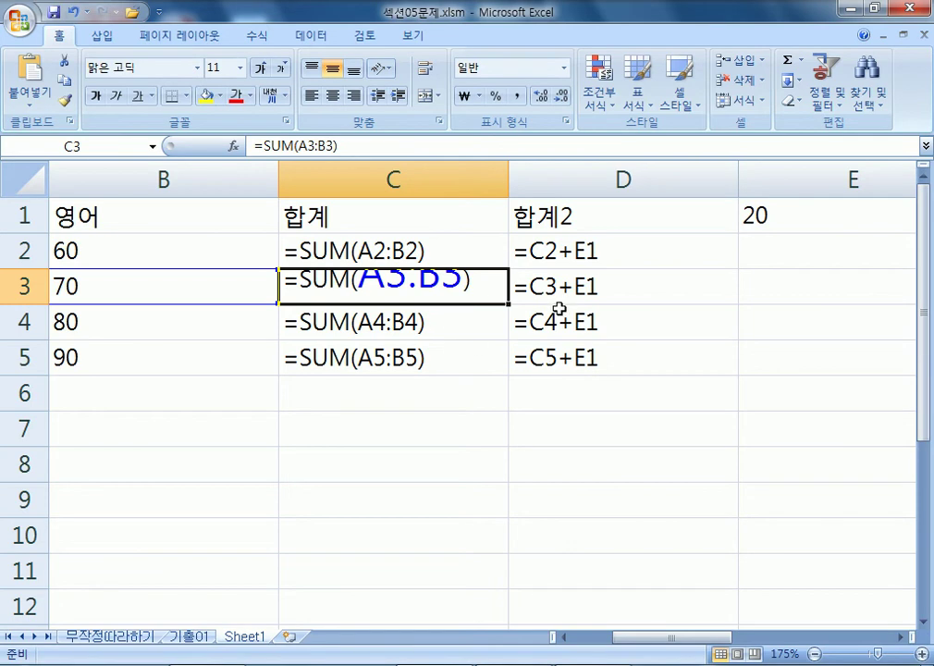
left_click(553, 253)
left_click(597, 432)
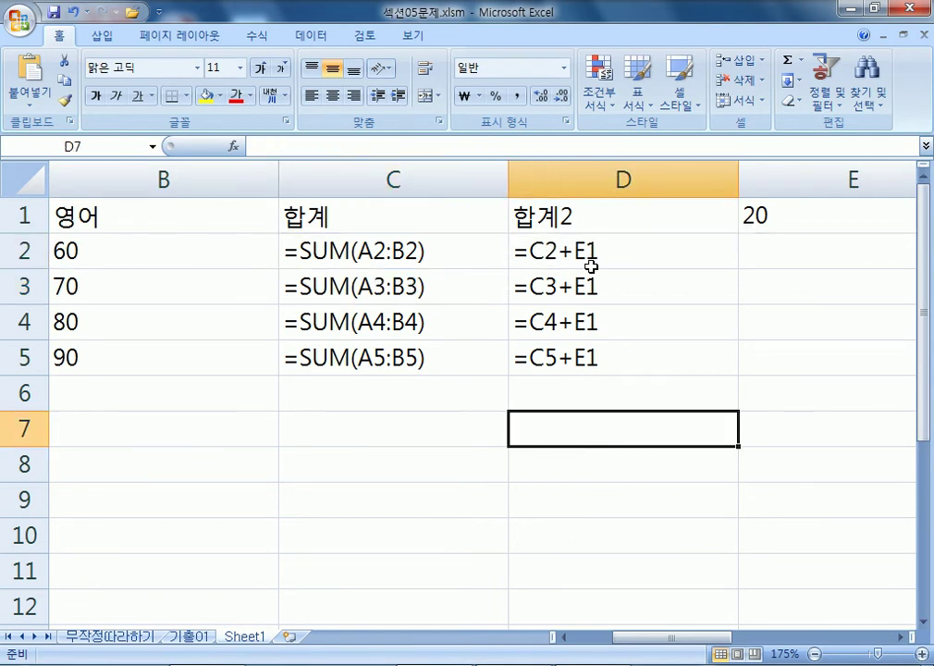
left_click(793, 211)
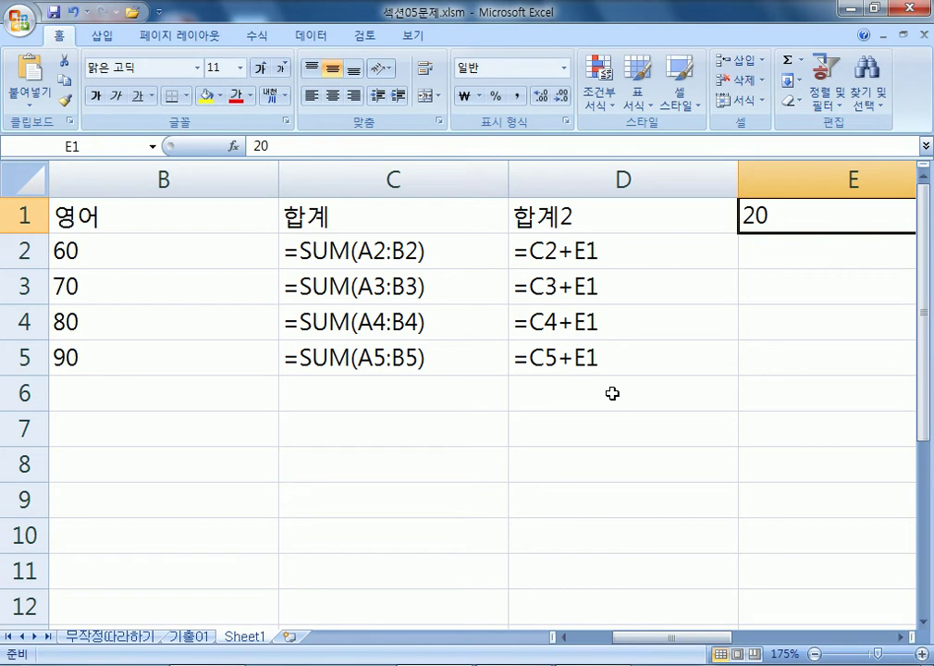
left_click(605, 423)
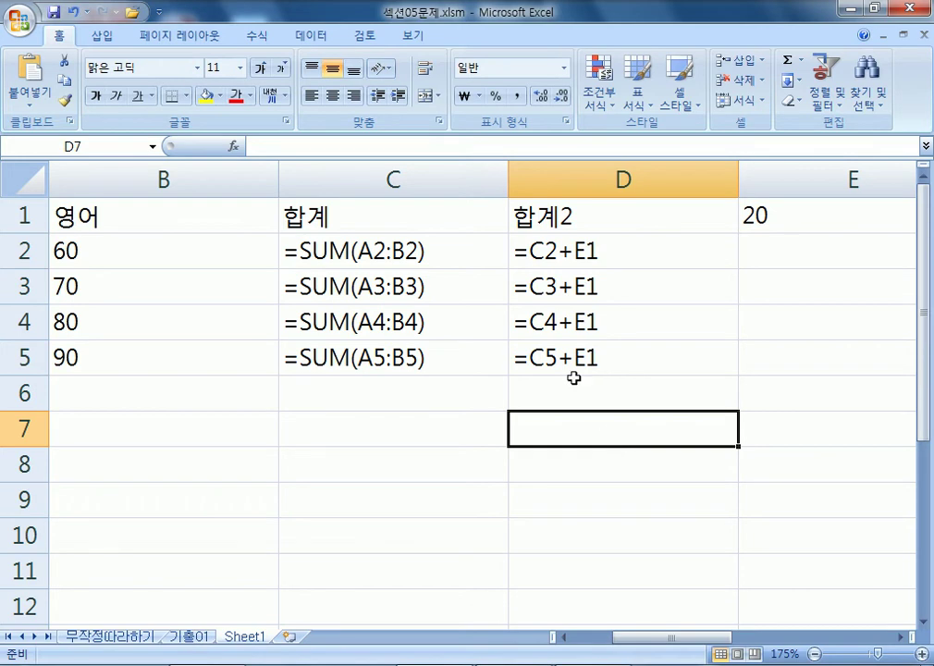
left_click_drag(545, 251, 543, 367)
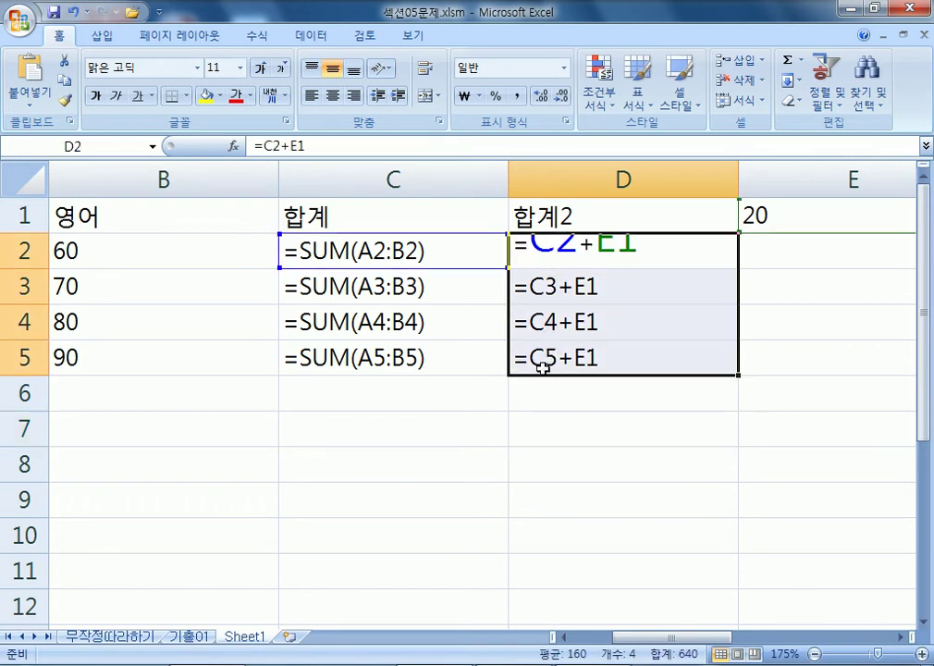
left_click(524, 427)
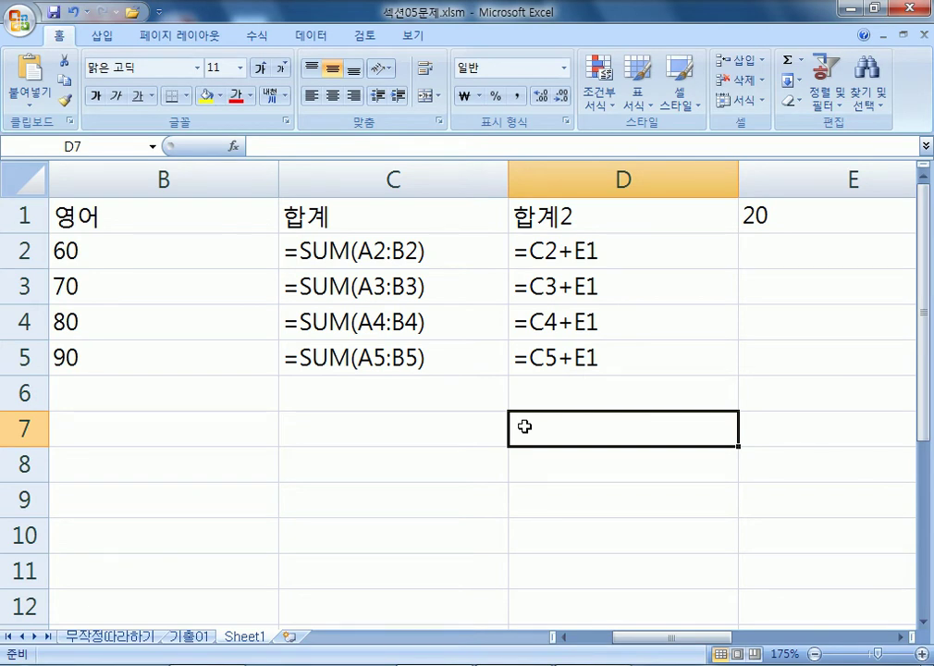
Write the illustrative formula =왼쪽+E1 in cell D7, keeping it open for editing
type("=DHL")
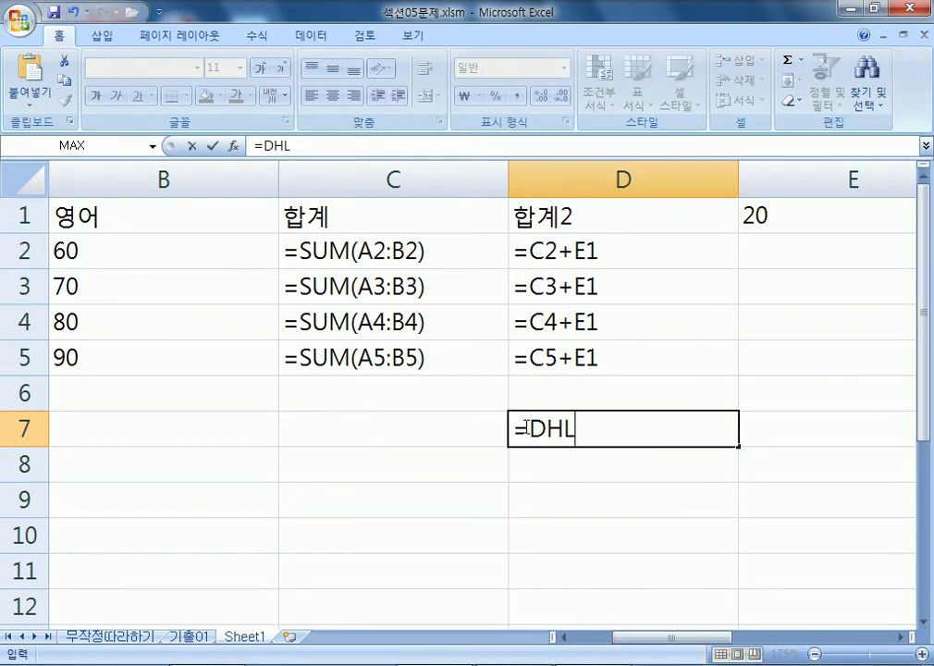
key("BackSpace")
key("BackSpace")
key("BackSpace")
type("왼쪽+E1")
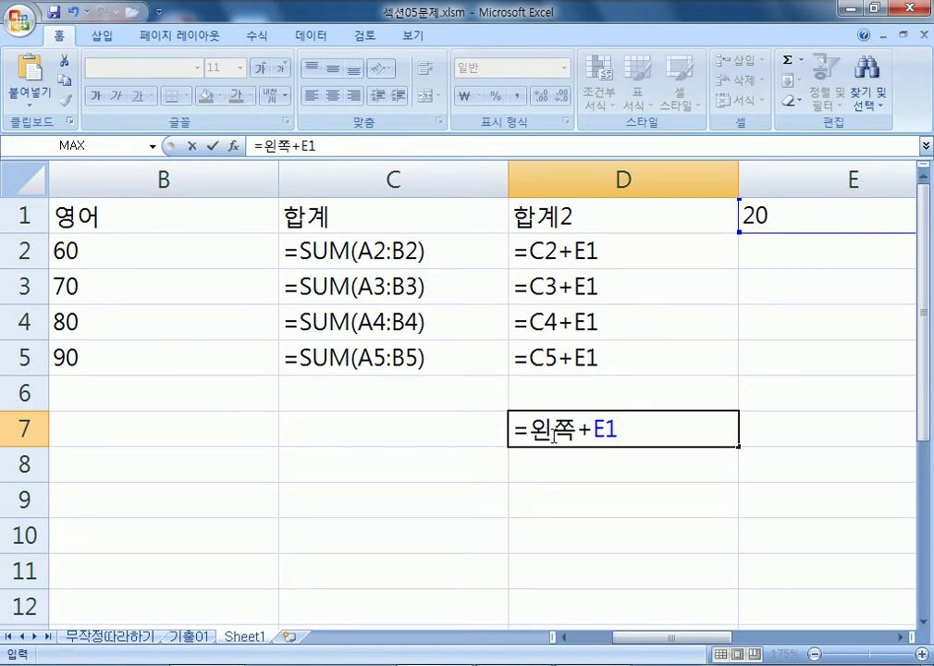
Replace the word 왼쪽 in the D7 formula with a reference to the adjacent cell, making it =C7+E1
left_click_drag(530, 429, 575, 429)
key("Delete")
left_click(412, 432)
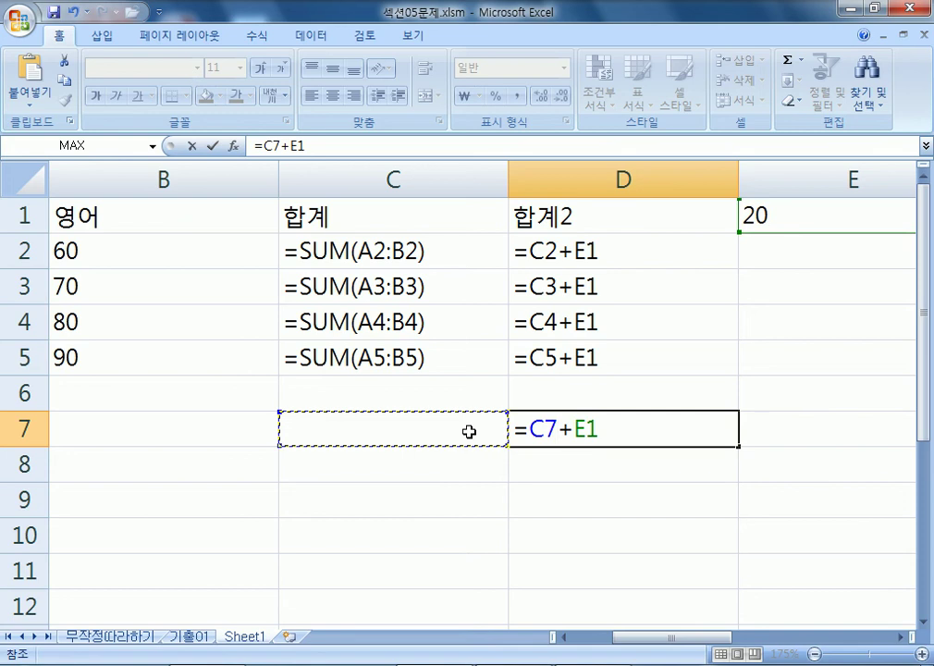
double_click(553, 428)
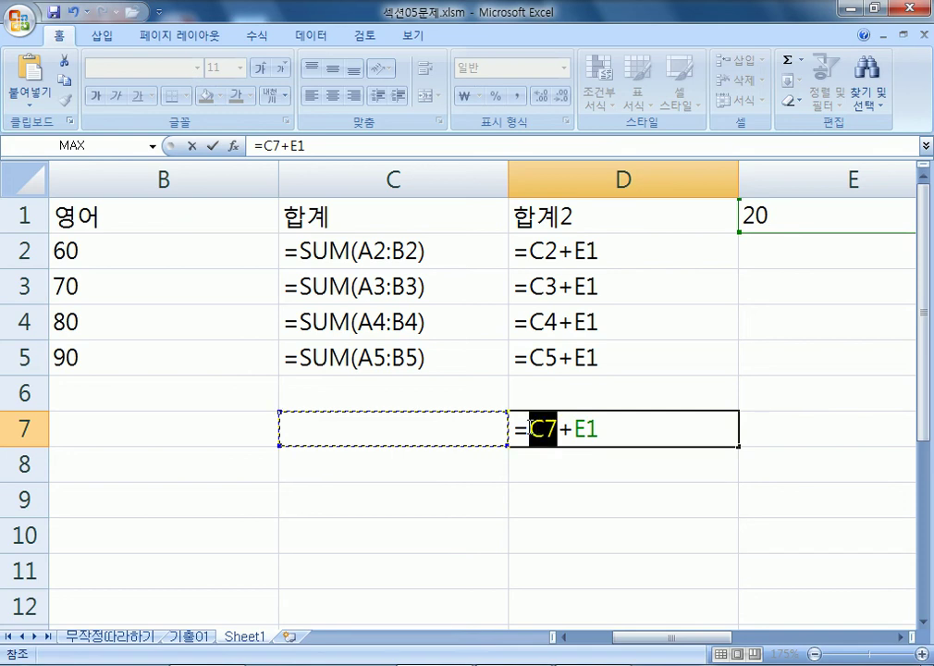
left_click(529, 428)
left_click(487, 427)
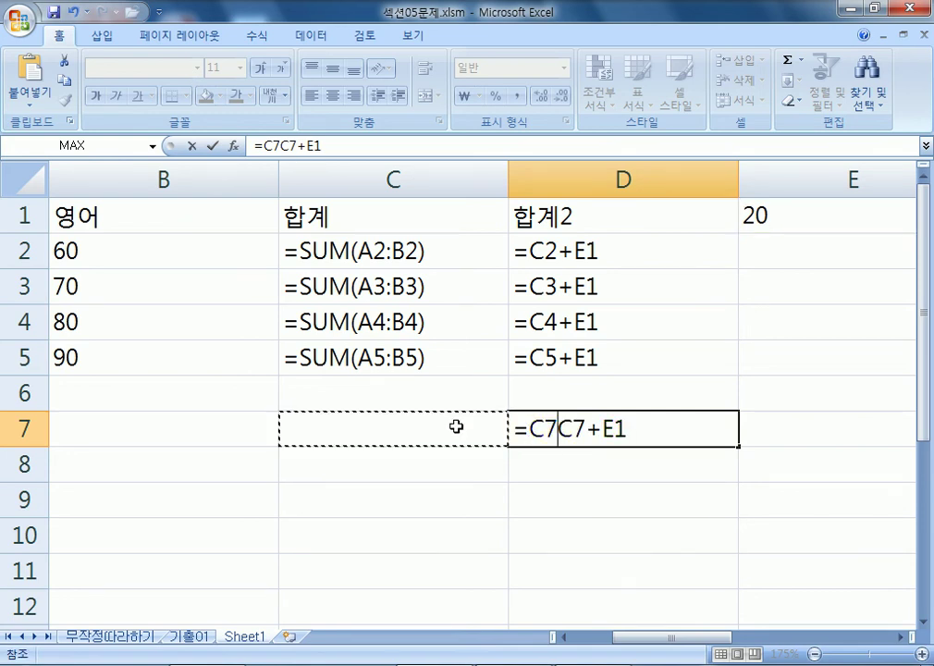
key("BackSpace")
key("BackSpace")
Make the E1 reference in the D7 formula absolute so it reads =C7+$E$1
left_click(585, 428)
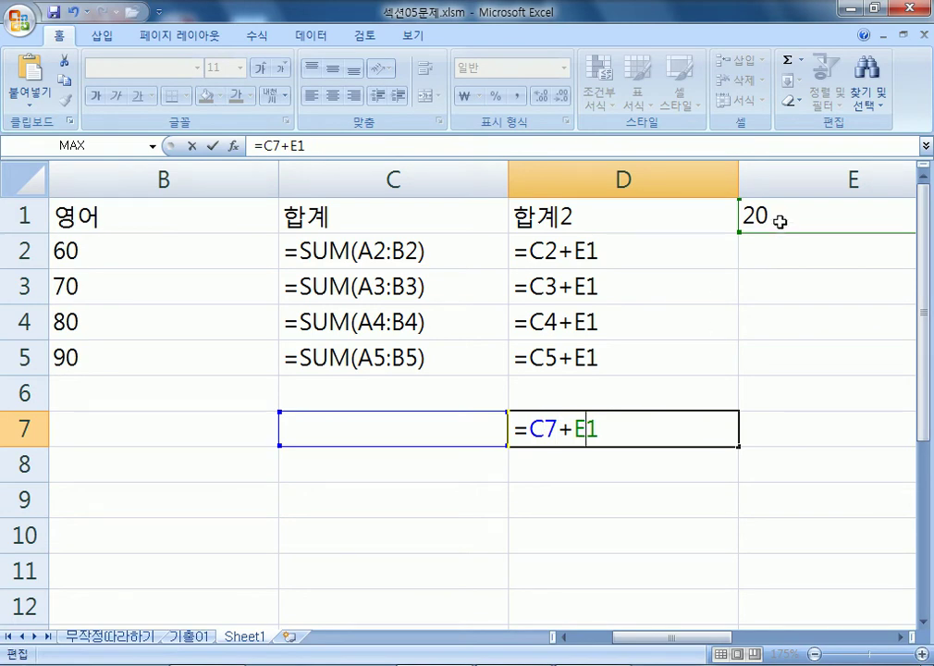
key("F4")
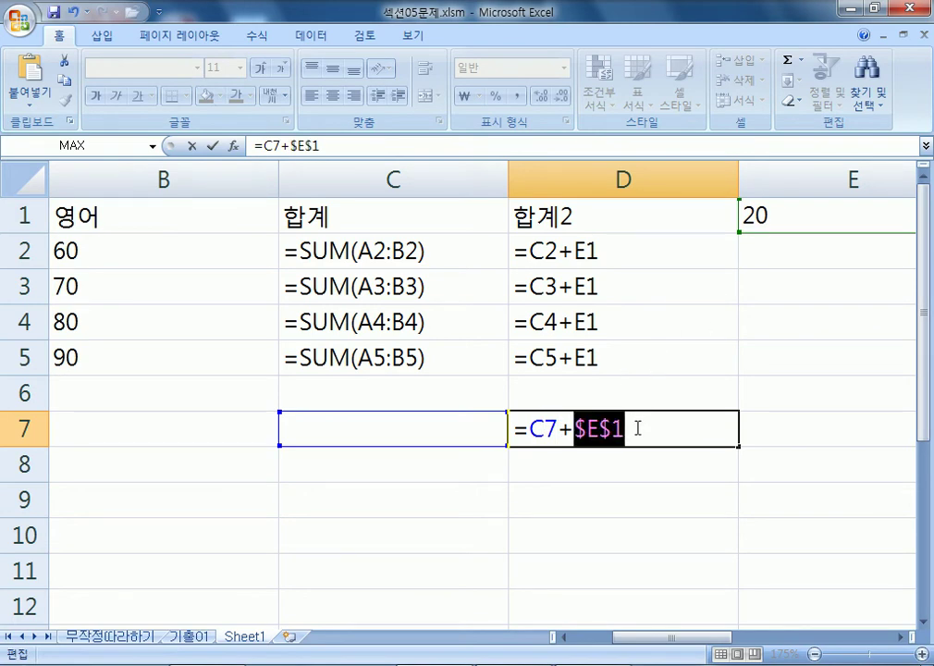
left_click(537, 425)
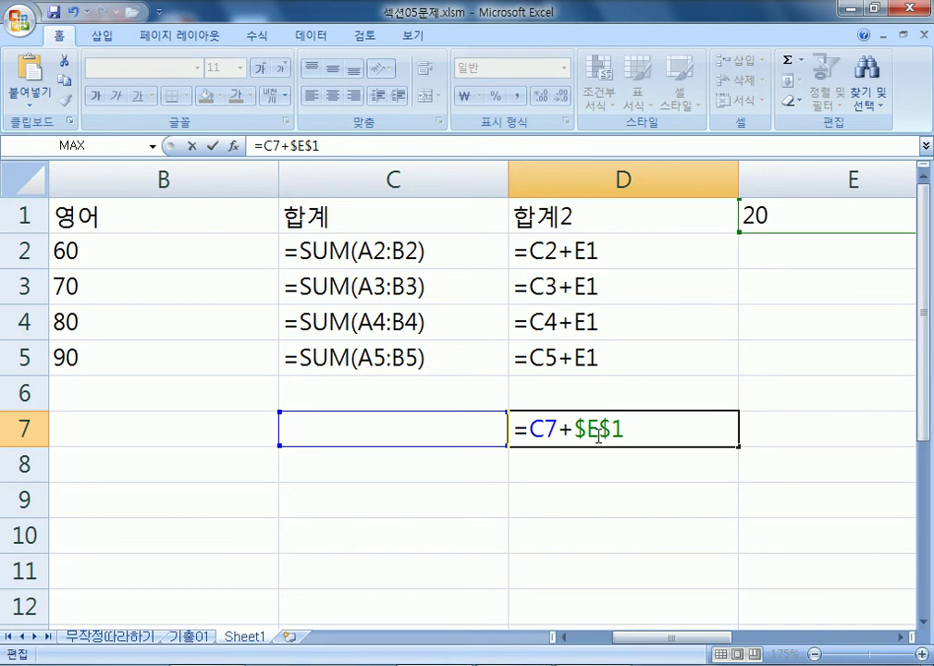
Discard the formula being edited in D7 and switch the sheet from showing formulas back to showing calculated values
key("Escape")
key("ctrl+grave")
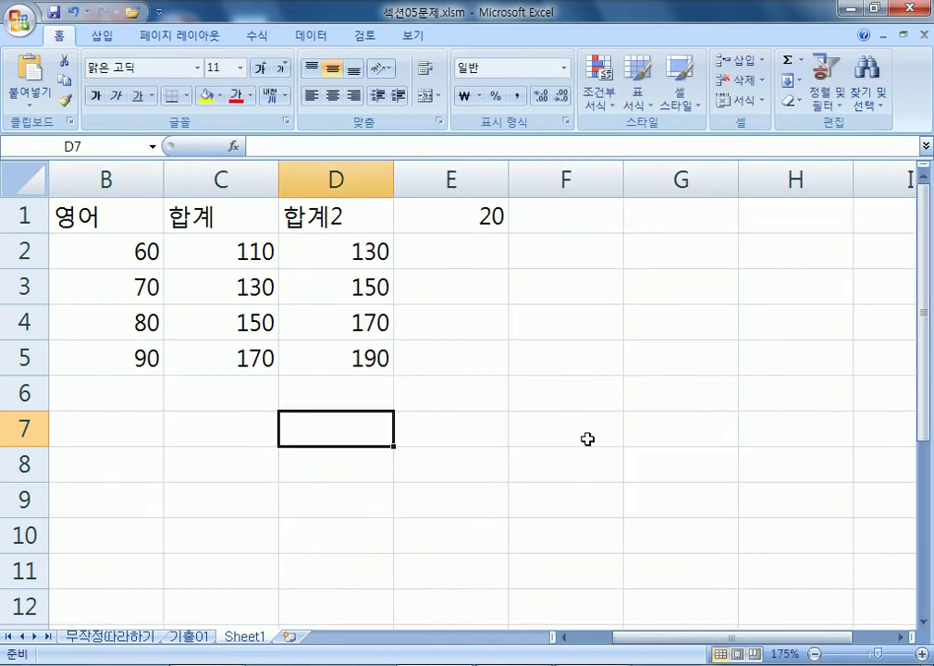
left_click(364, 251)
key("Home")
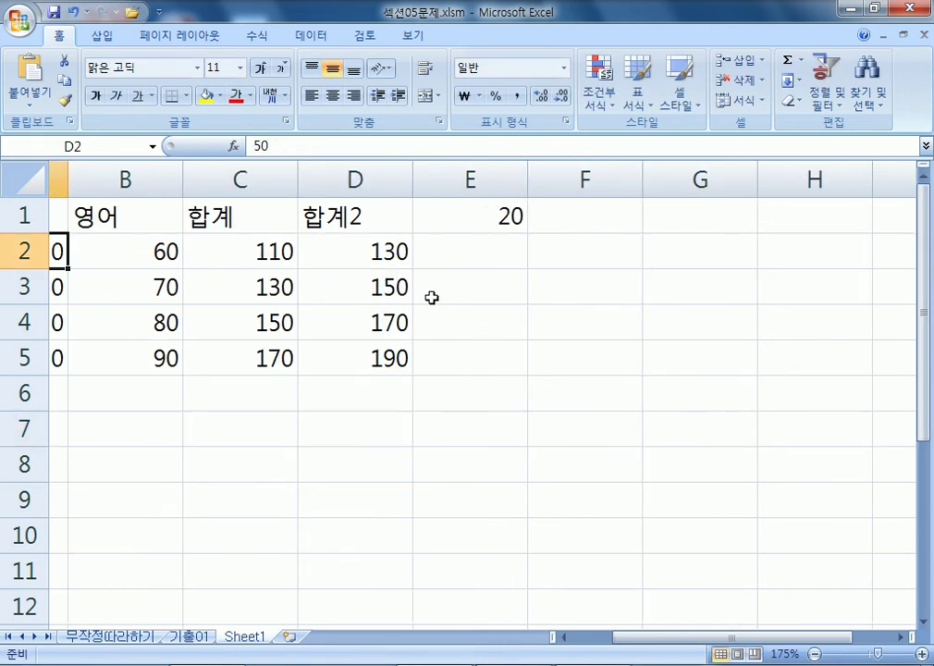
Make the E1 reference in the D2 formula absolute so it reads =C2+$E$1
double_click(498, 254)
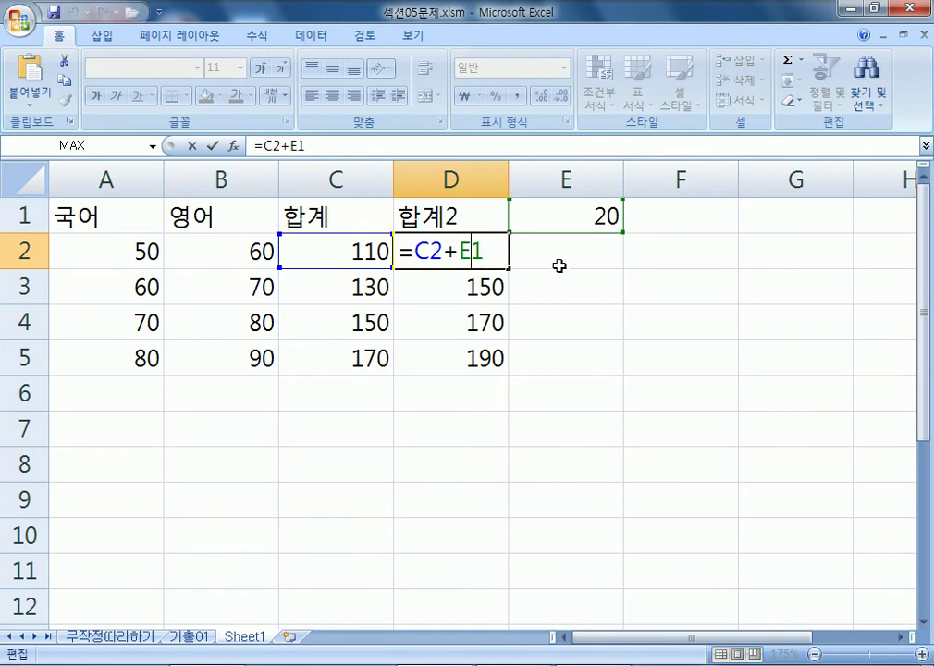
key("F4")
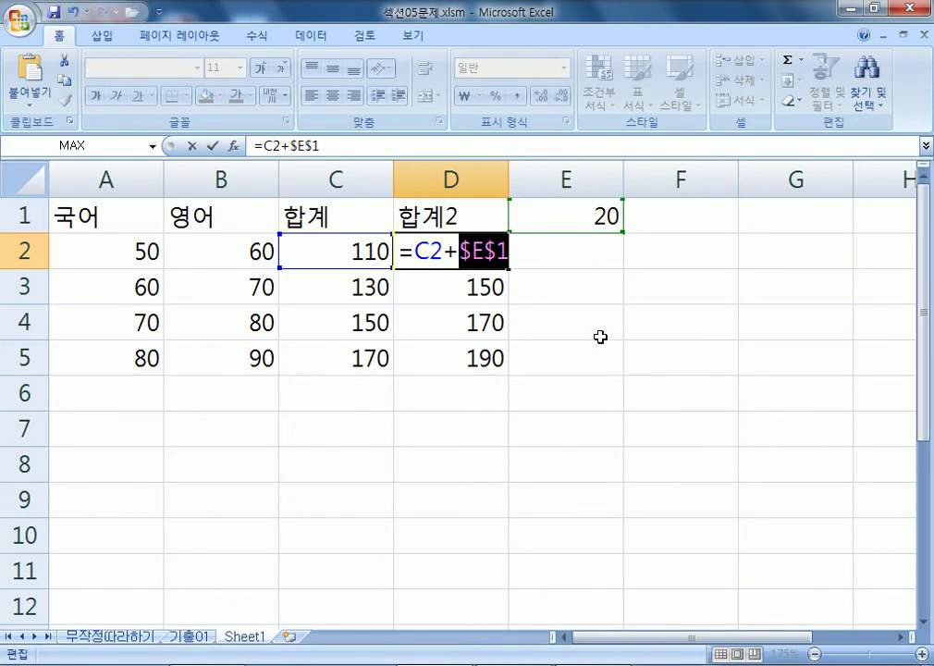
key("Return")
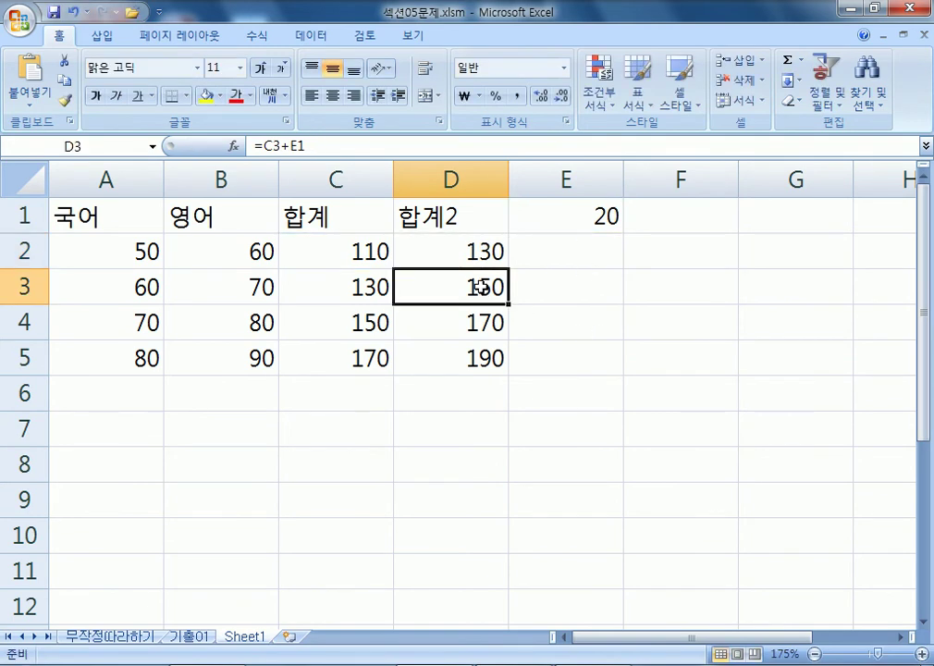
Clear the old 합계2 results in D3:D5 and fill the D2 formula down to D5
left_click_drag(482, 286, 478, 352)
key("Delete")
left_click(467, 254)
left_click_drag(508, 268, 505, 364)
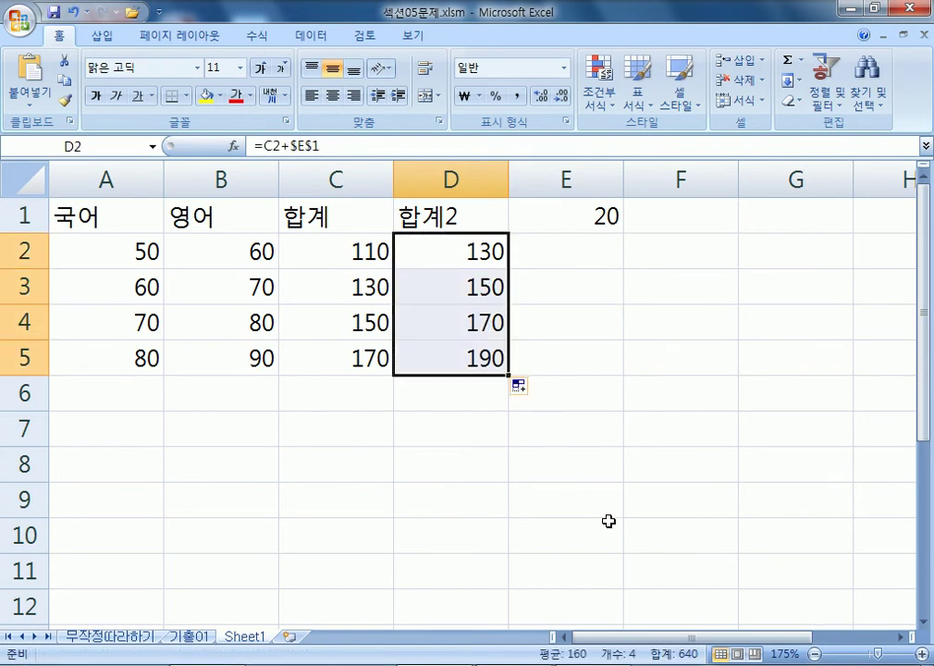
Check the references used by the filled 합계2 formulas in D3, D4 and D5
double_click(424, 279)
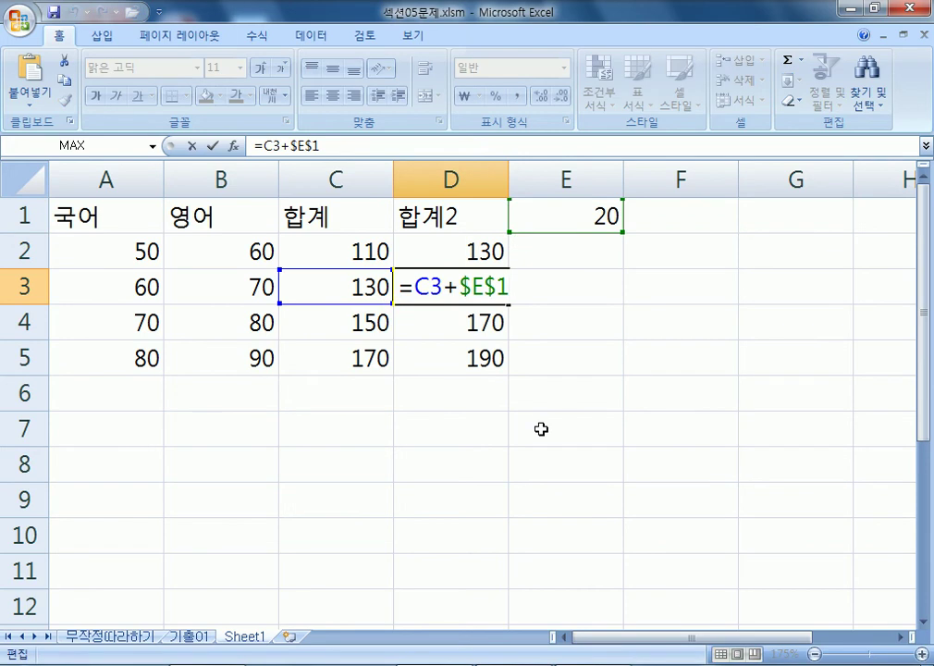
key("Escape")
double_click(470, 323)
key("Escape")
double_click(485, 365)
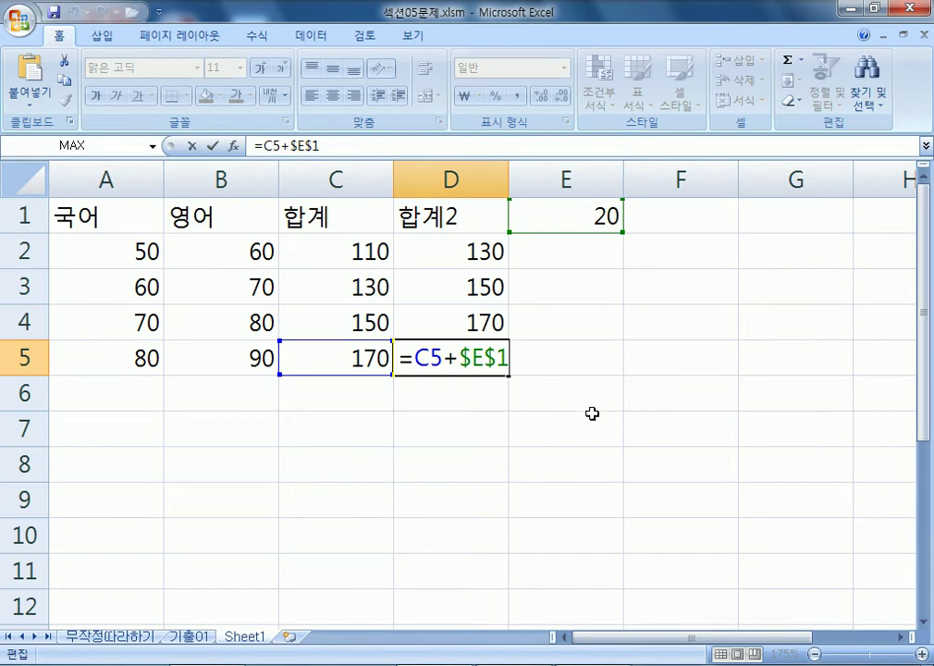
key("ctrl+Return")
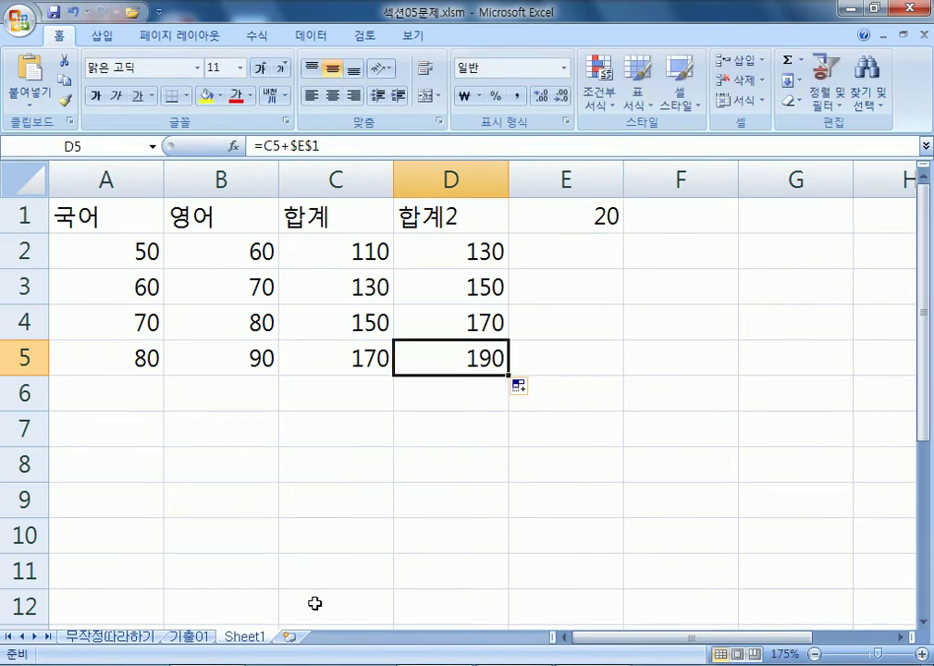
Switch to the 무작정따라하기 sheet, select the first 순위 cell H4 and collapse the ribbon
left_click(130, 638)
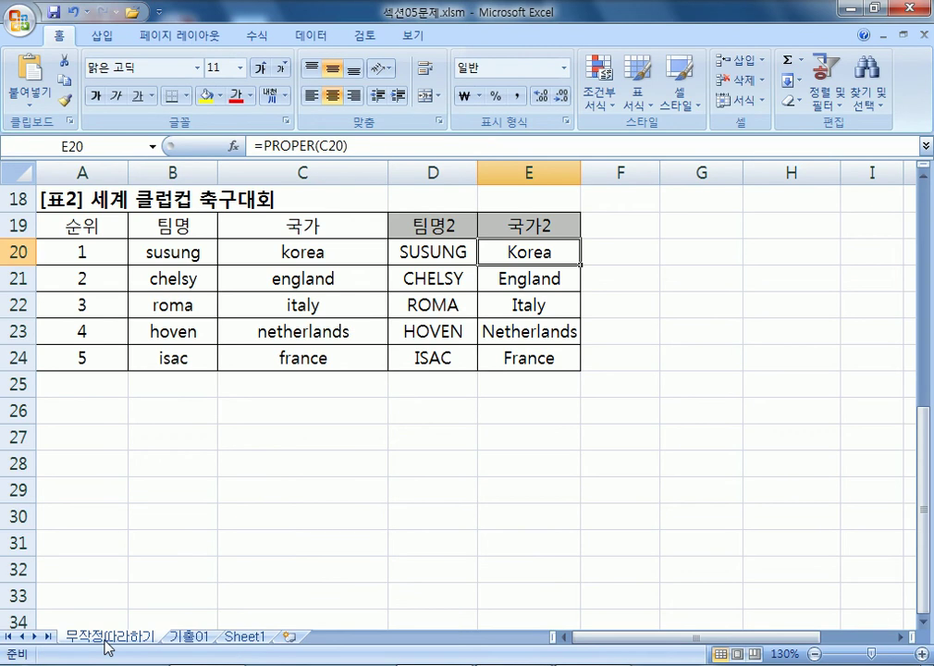
scroll(166, 481, "up", 6)
left_click(776, 274)
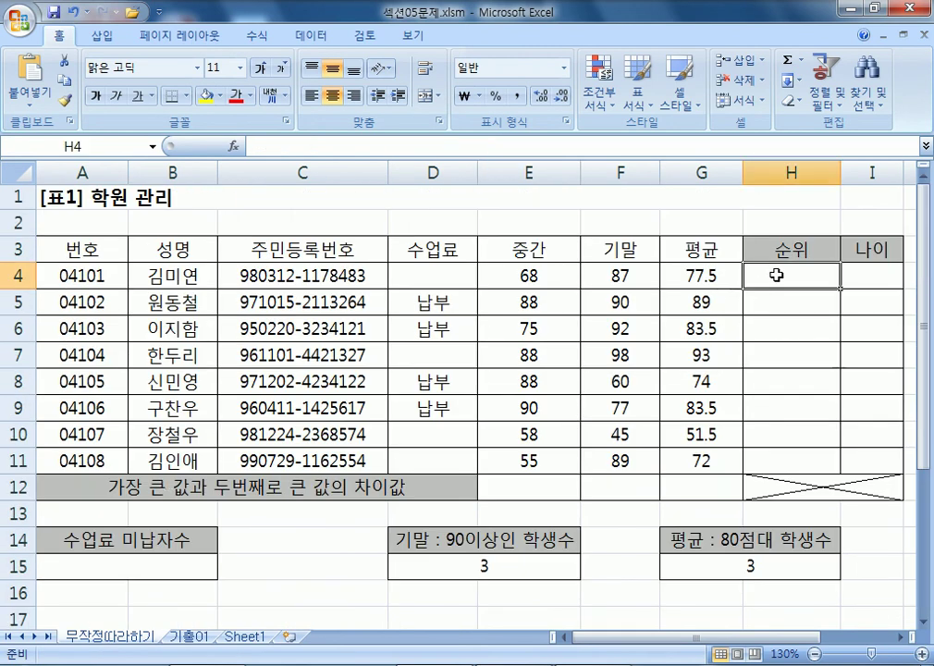
left_click_drag(793, 638, 851, 640)
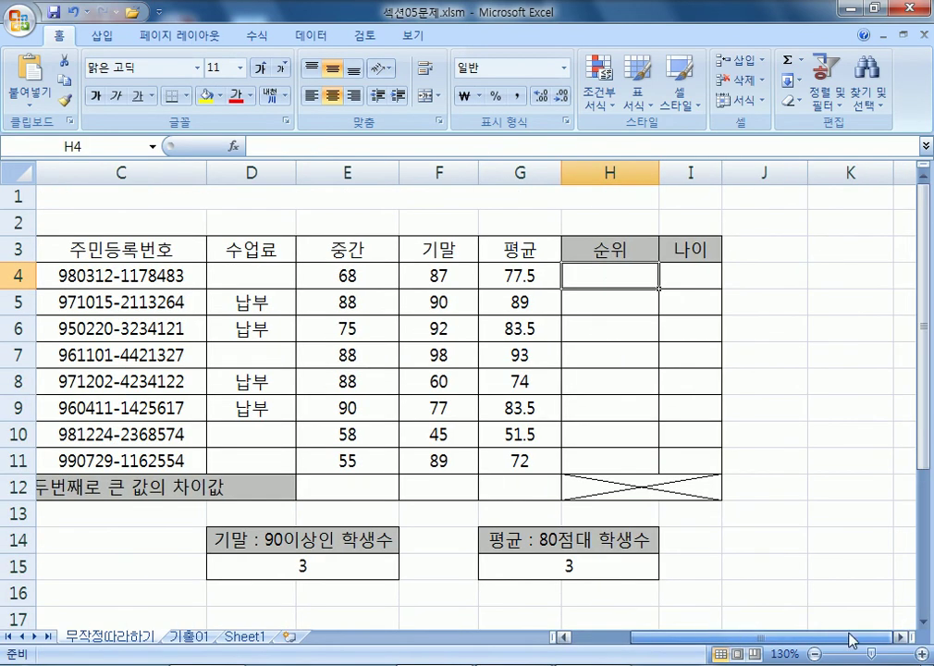
left_click(899, 638)
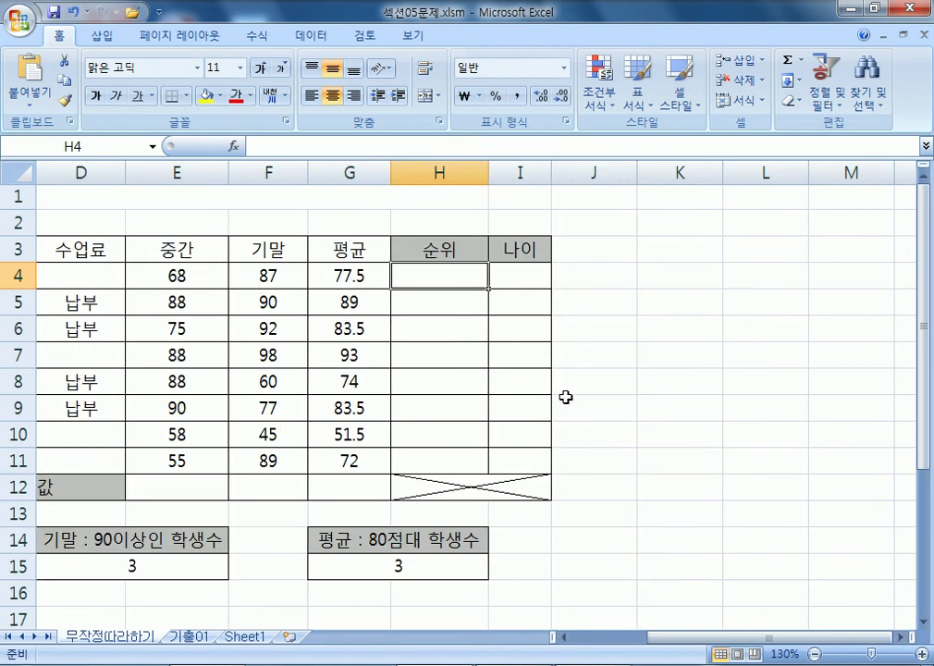
double_click(59, 37)
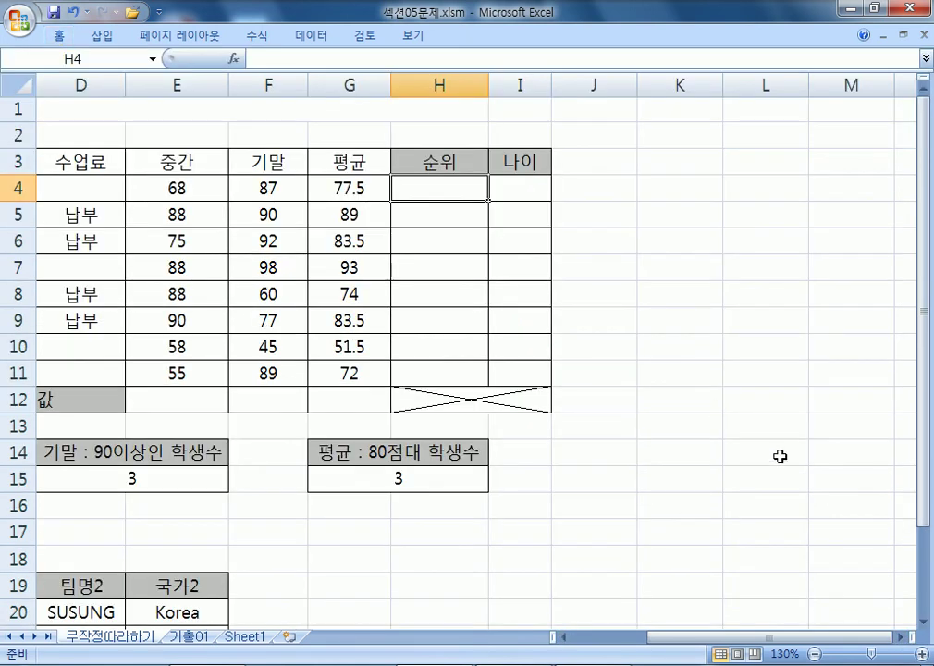
left_click(923, 622)
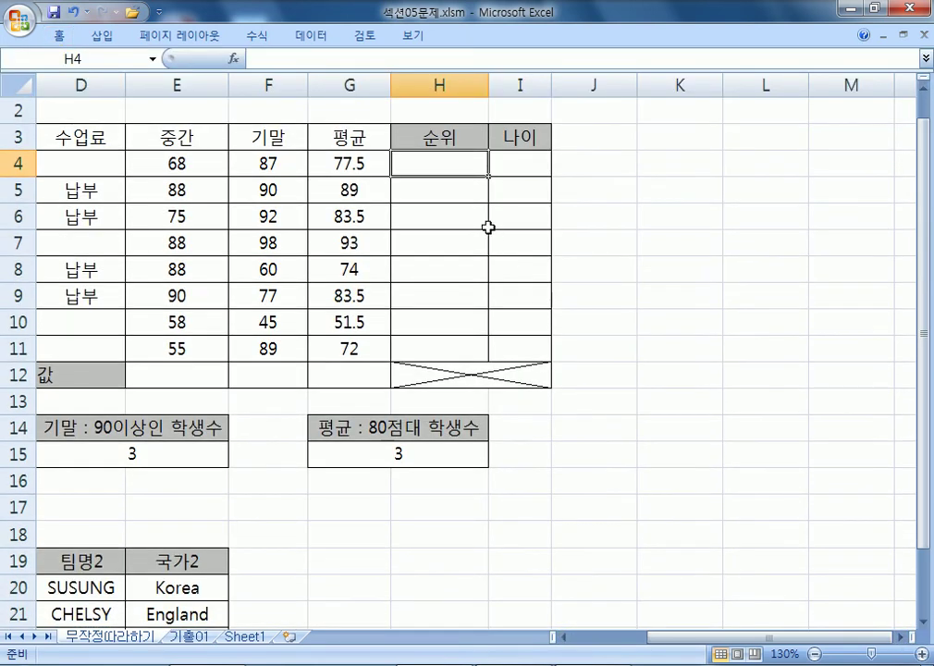
Enter =RANK(G4,G4:G11) in H4 and fill it down the 순위 column to H11
type("=RAB")
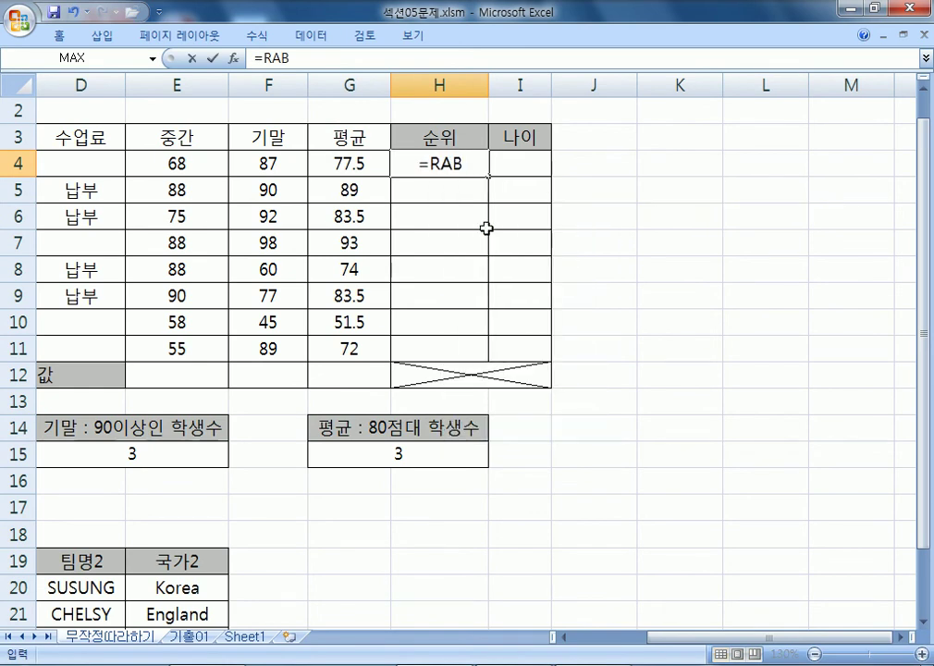
key("BackSpace")
type("NK")
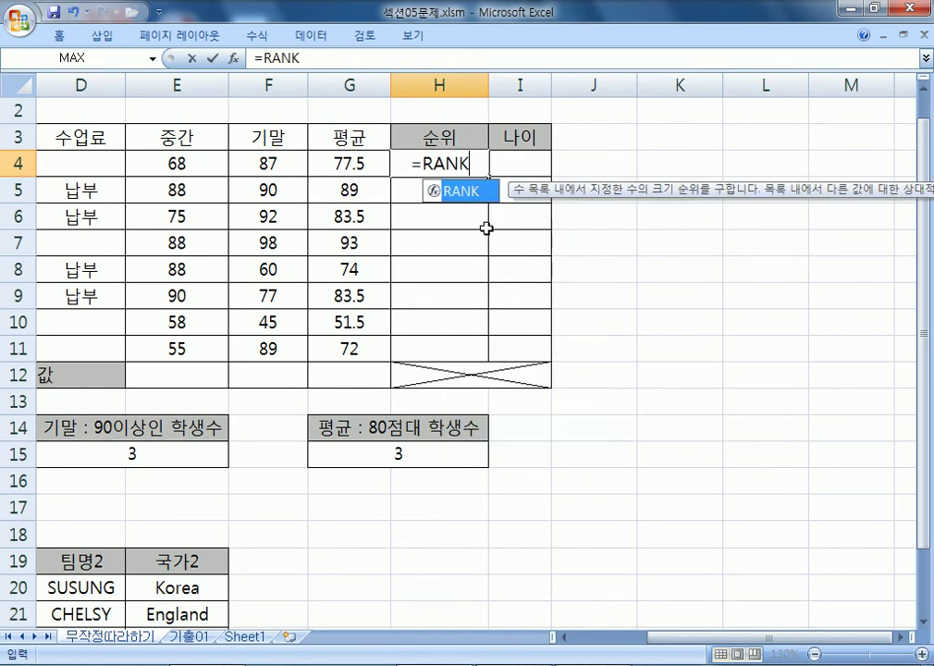
type("(")
left_click(349, 157)
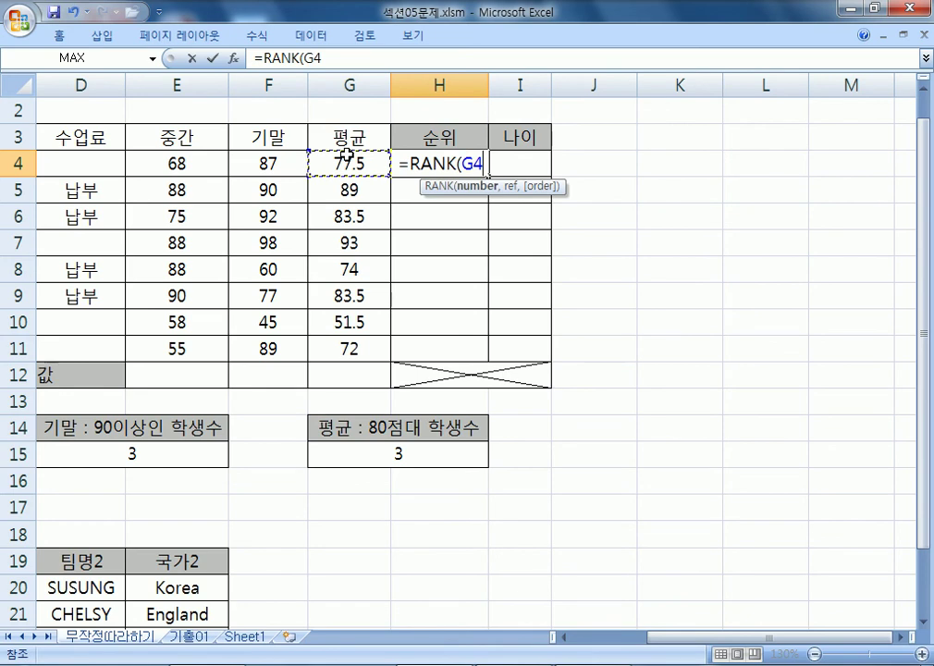
type(",")
left_click_drag(349, 159, 348, 350)
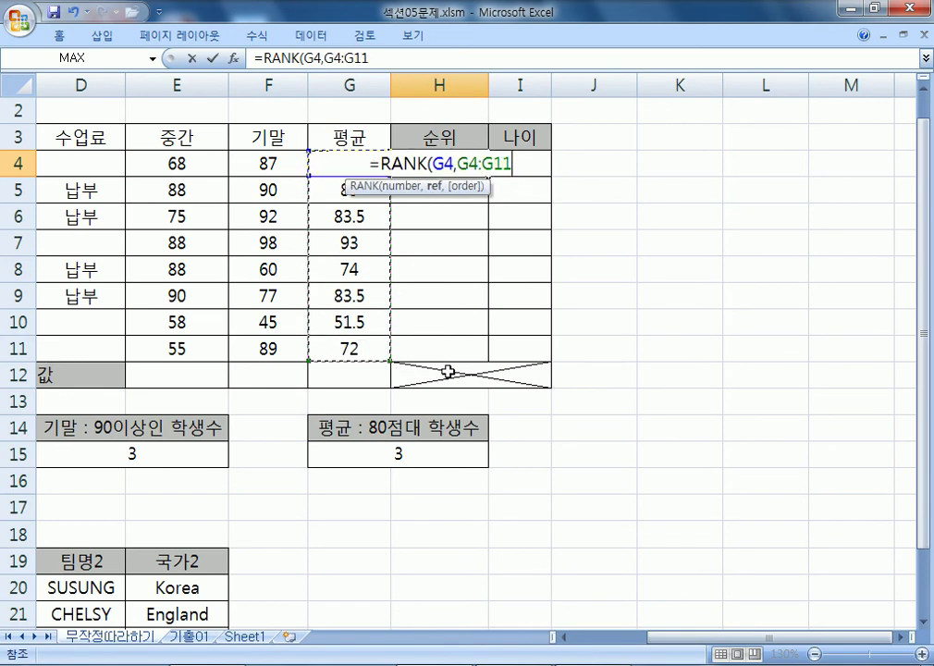
key("Return")
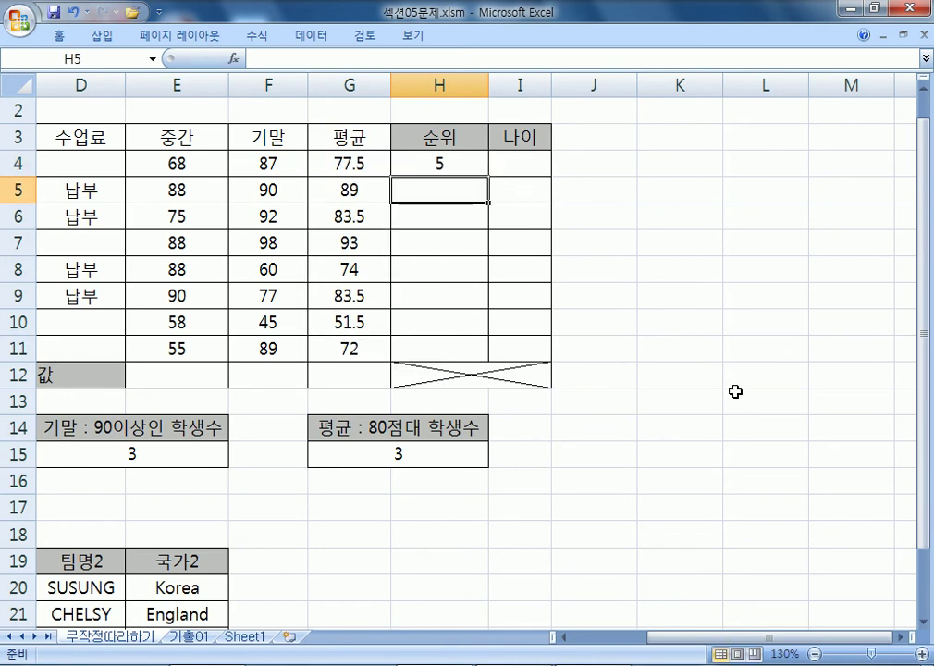
left_click(477, 170)
left_click_drag(486, 177, 485, 359)
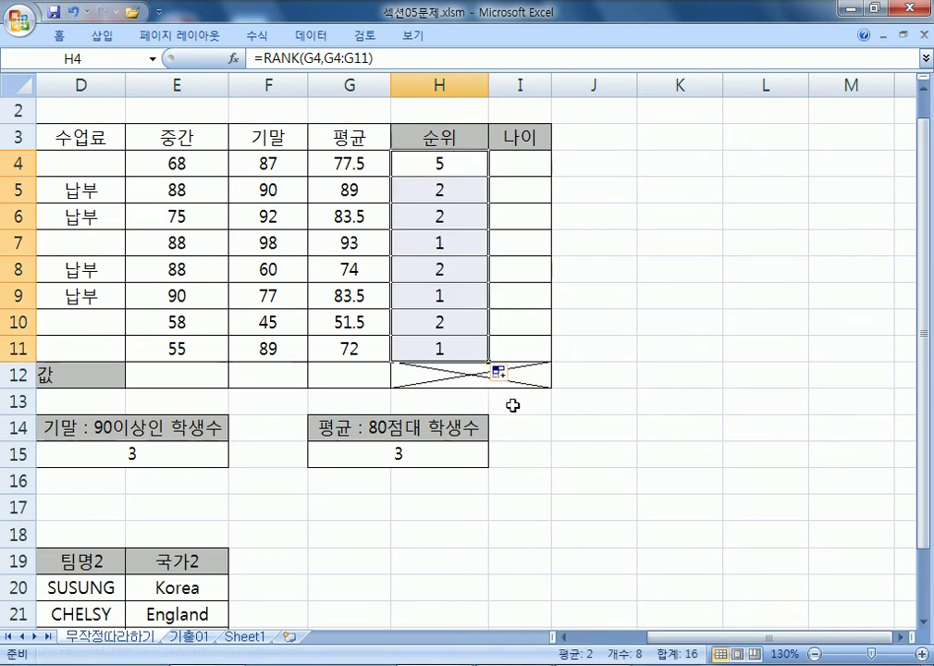
Examine how the ranges in the 순위 formulas shift by comparing H4, H7 and H11
left_click(437, 163)
key("F2")
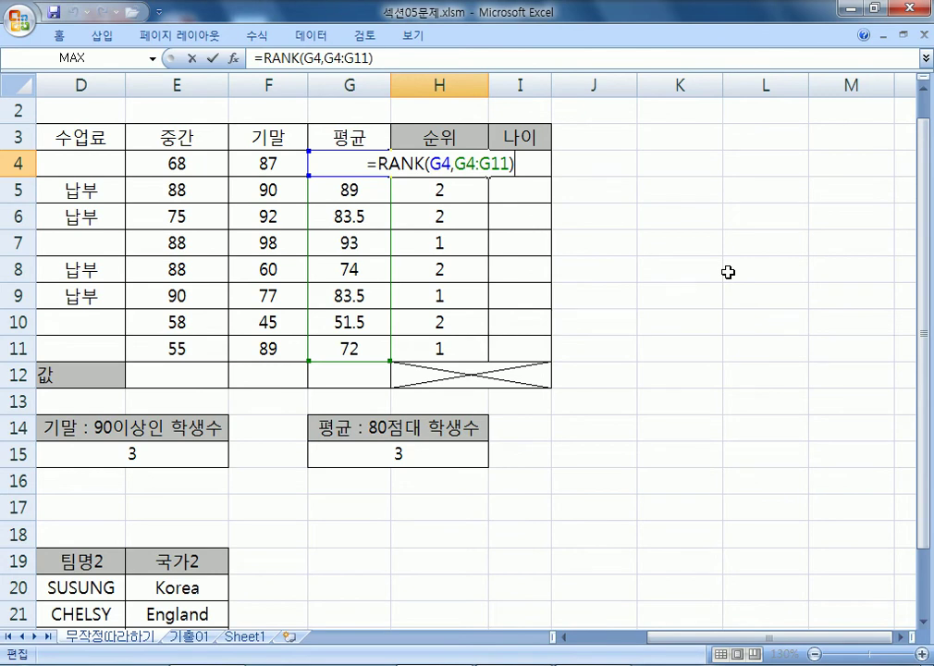
left_click_drag(430, 164, 511, 164)
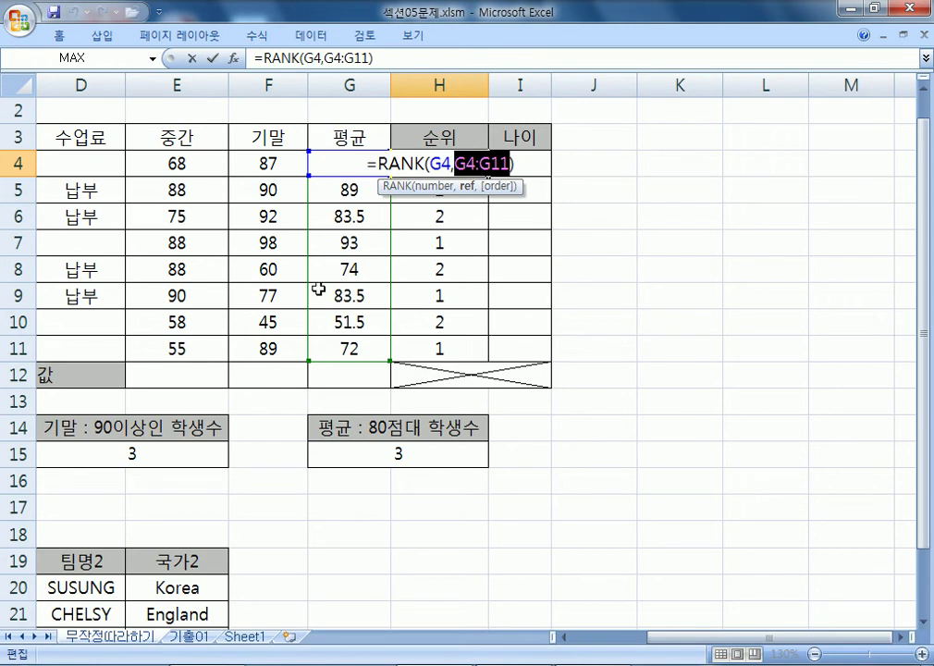
key("Return")
key("Down")
key("Down")
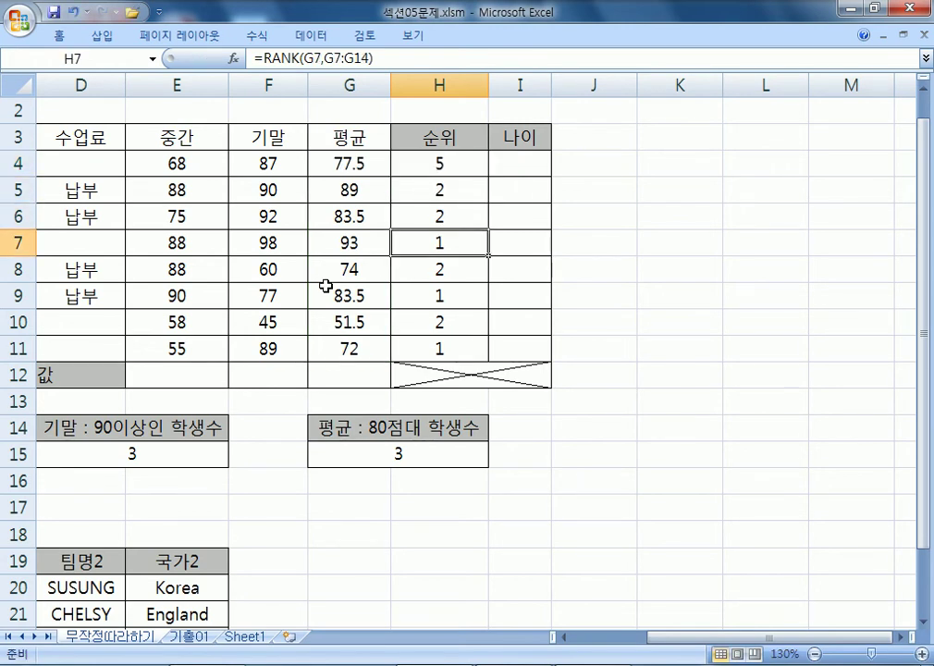
key("F2")
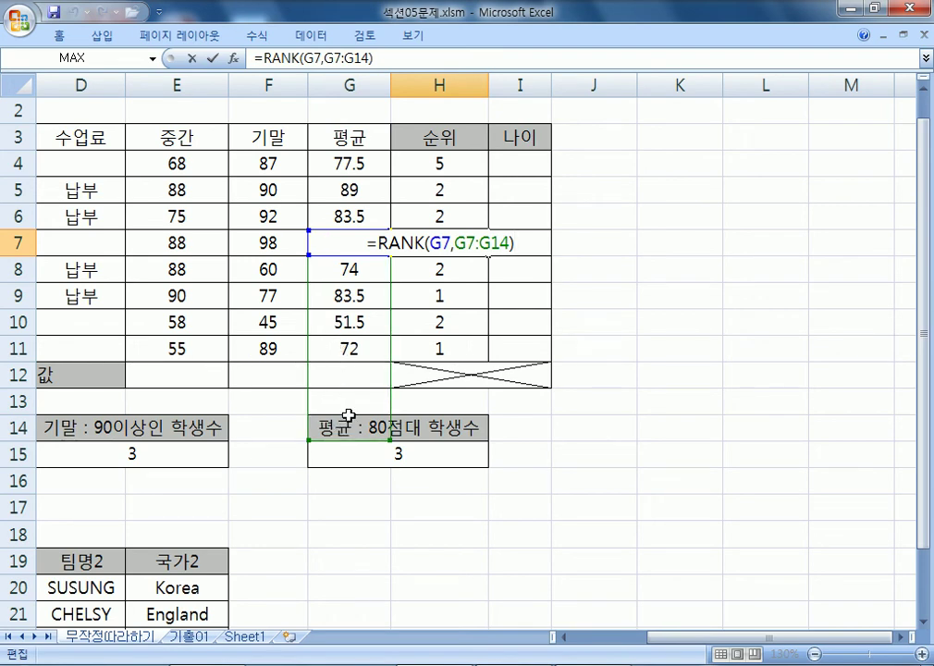
key("ctrl+Return")
left_click(476, 157)
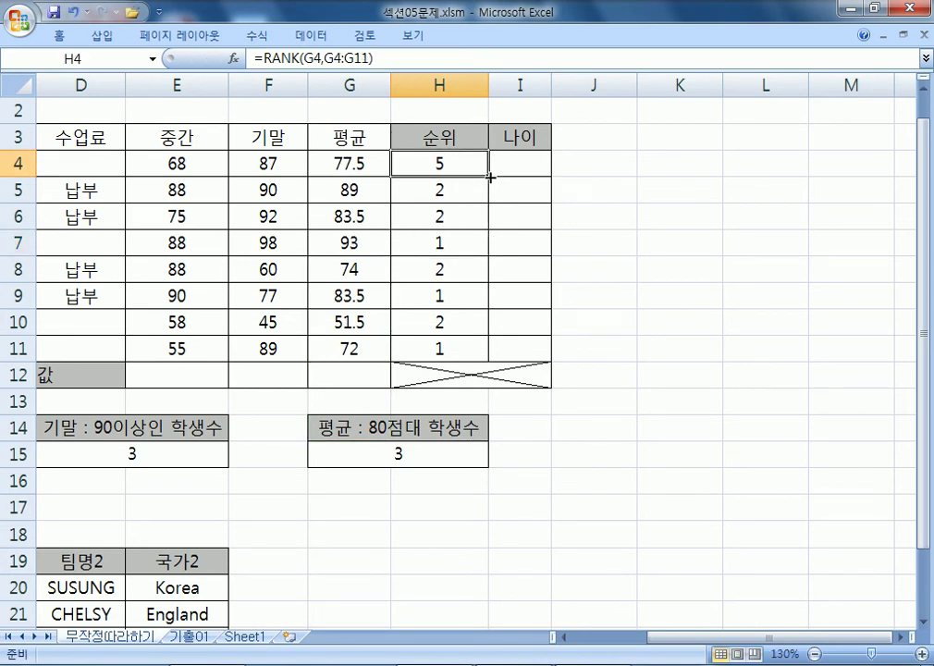
left_click(471, 347)
key("F2")
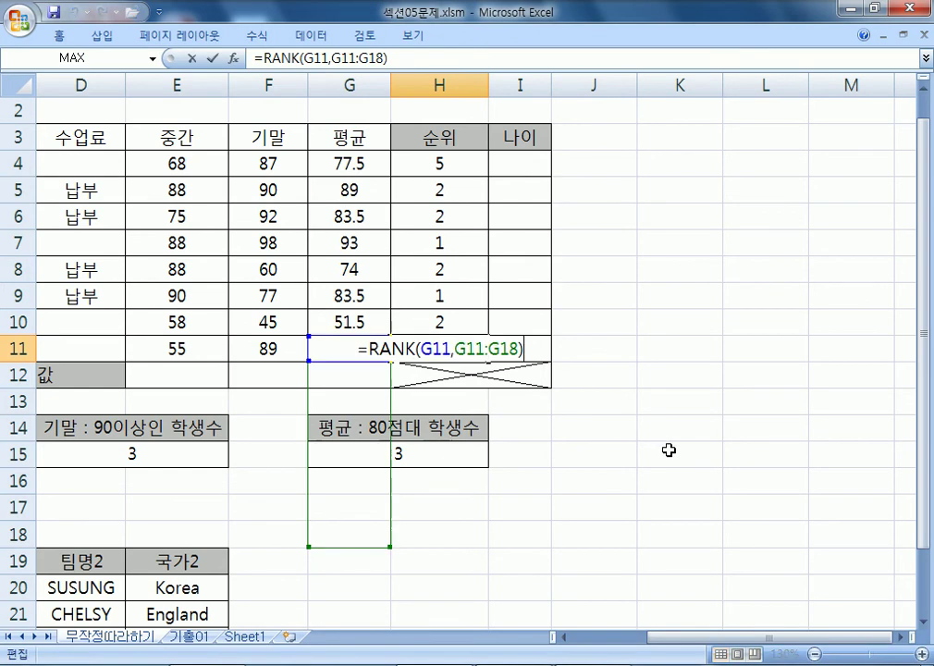
left_click(423, 352)
Make the range in the H4 formula absolute, giving =RANK(G4,$G$4:$G$11), and refill it down to H11
left_click(467, 162)
double_click(462, 163)
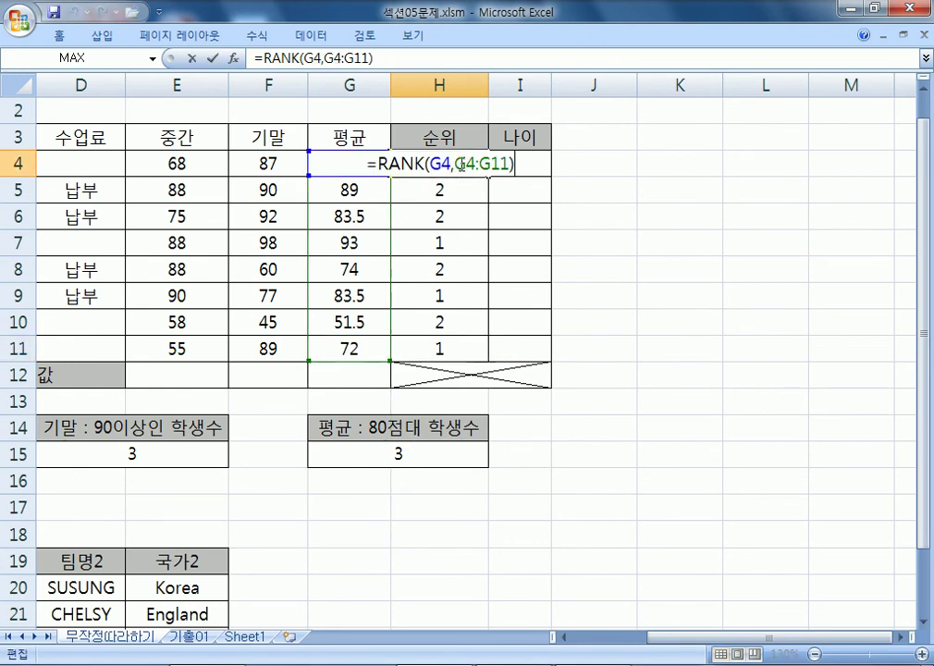
left_click_drag(455, 164, 500, 161)
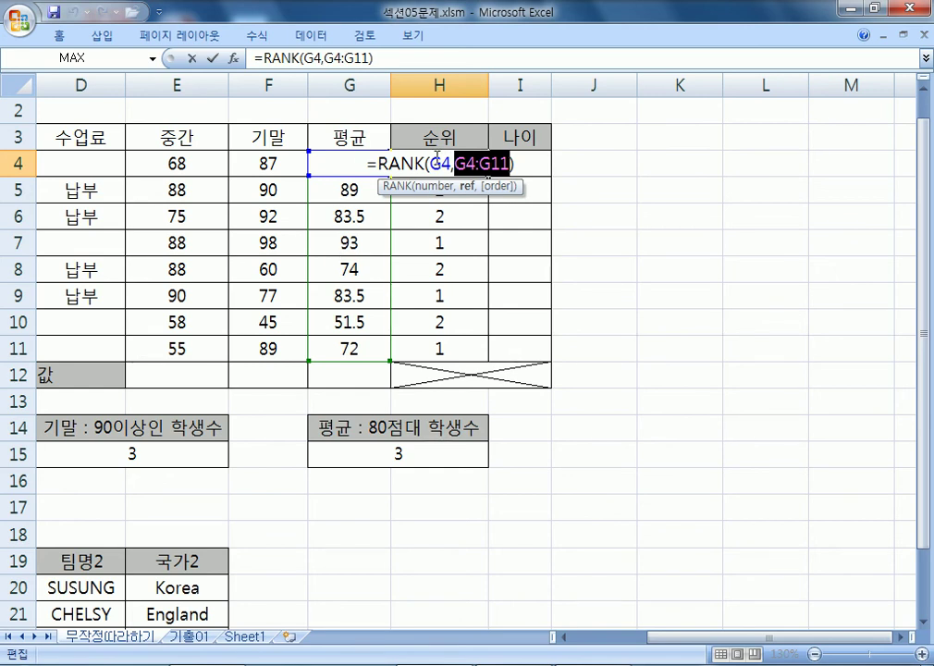
key("F4")
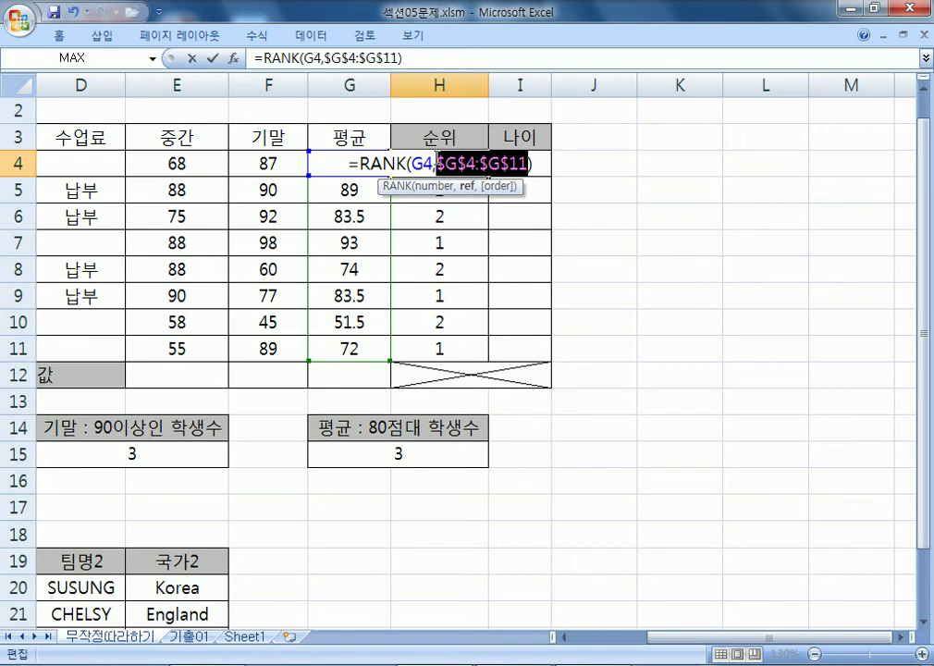
key("Return")
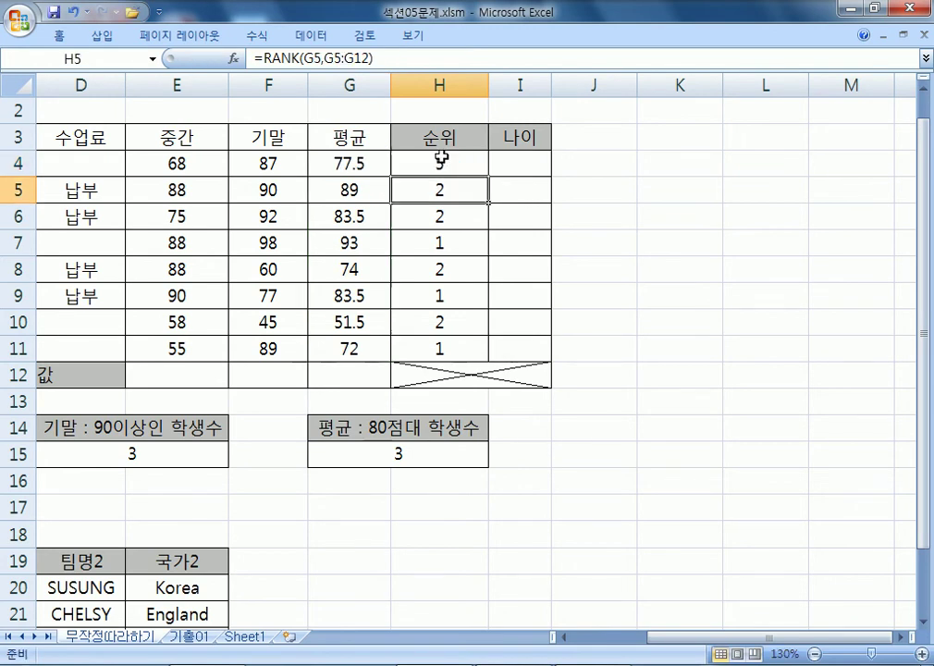
left_click(477, 163)
left_click_drag(489, 176, 490, 359)
Check the number argument and the fixed range in the filled 순위 formula in H11
double_click(475, 351)
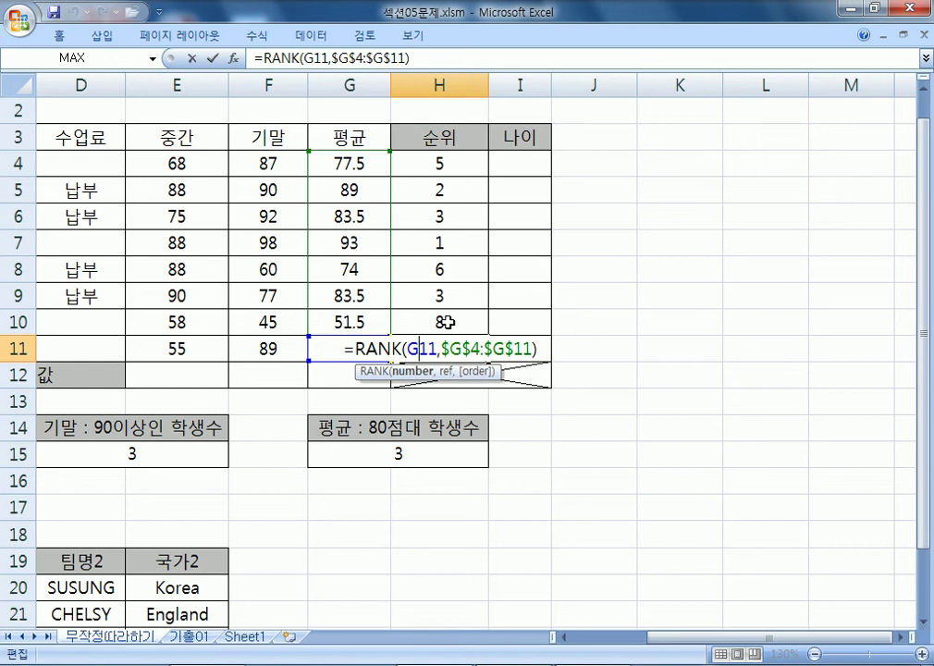
left_click_drag(450, 350, 523, 348)
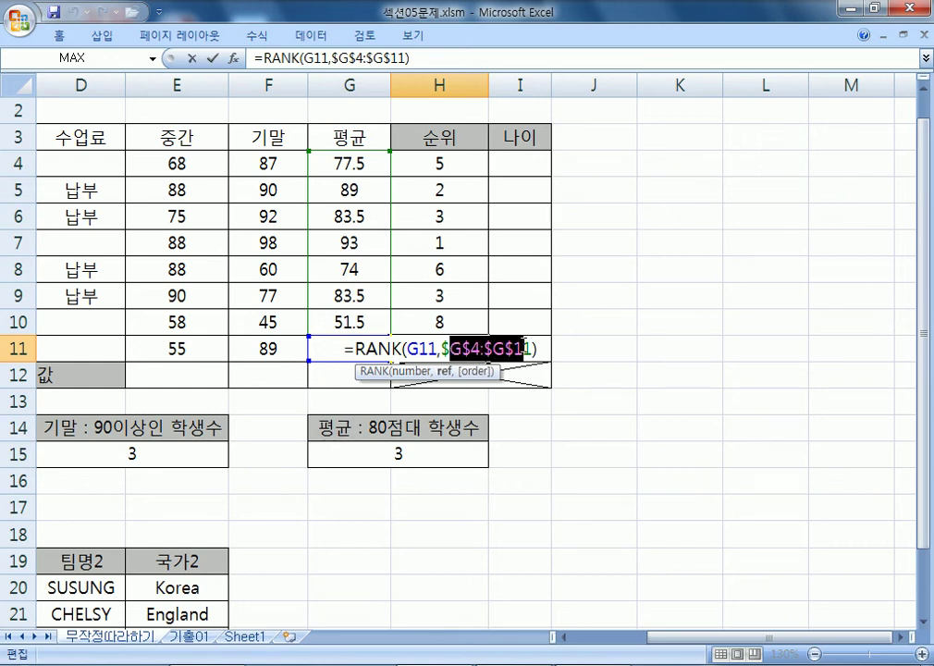
key("ctrl+Return")
Examine the 중간, 기말 and 평균 score ranges that the difference formula in E12 would use when filled across to G12
key("Home")
left_click(490, 379)
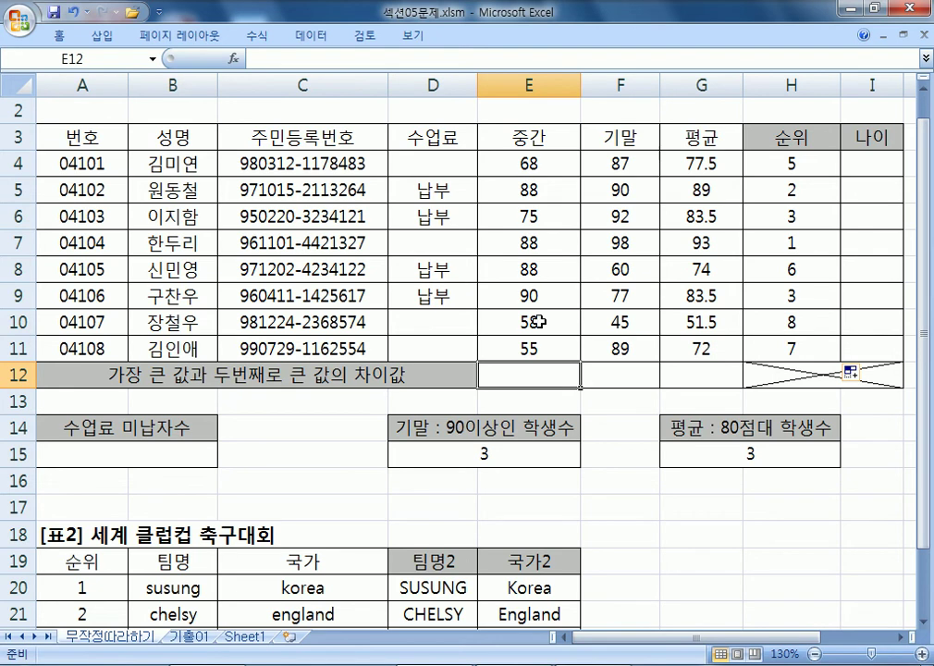
left_click_drag(537, 159, 540, 352)
left_click(628, 372)
left_click_drag(617, 159, 617, 349)
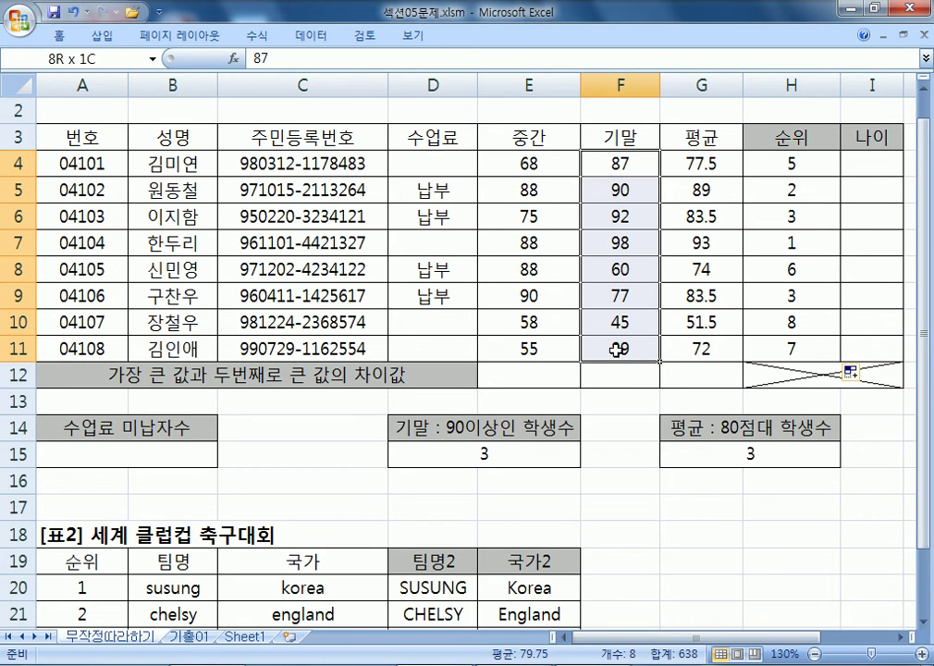
left_click(695, 374)
left_click_drag(700, 164, 696, 348)
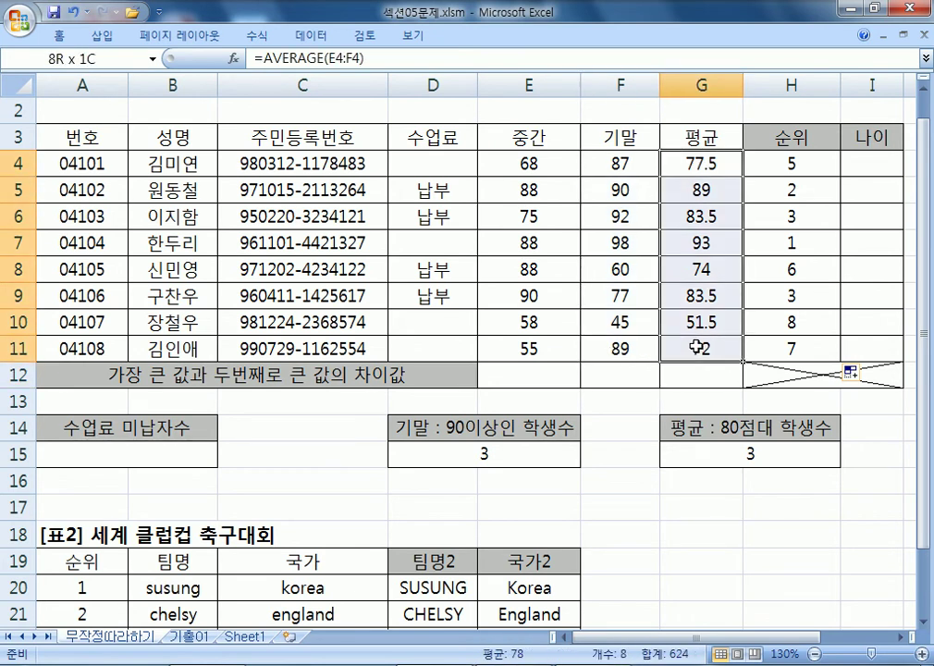
left_click(546, 374)
left_click_drag(580, 387, 724, 384)
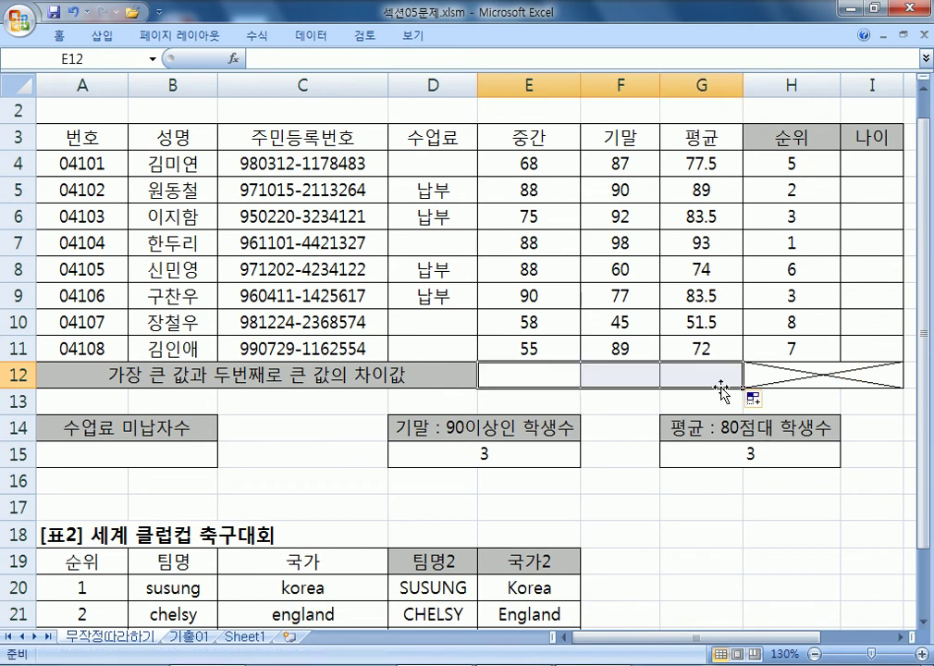
left_click_drag(530, 171, 525, 350)
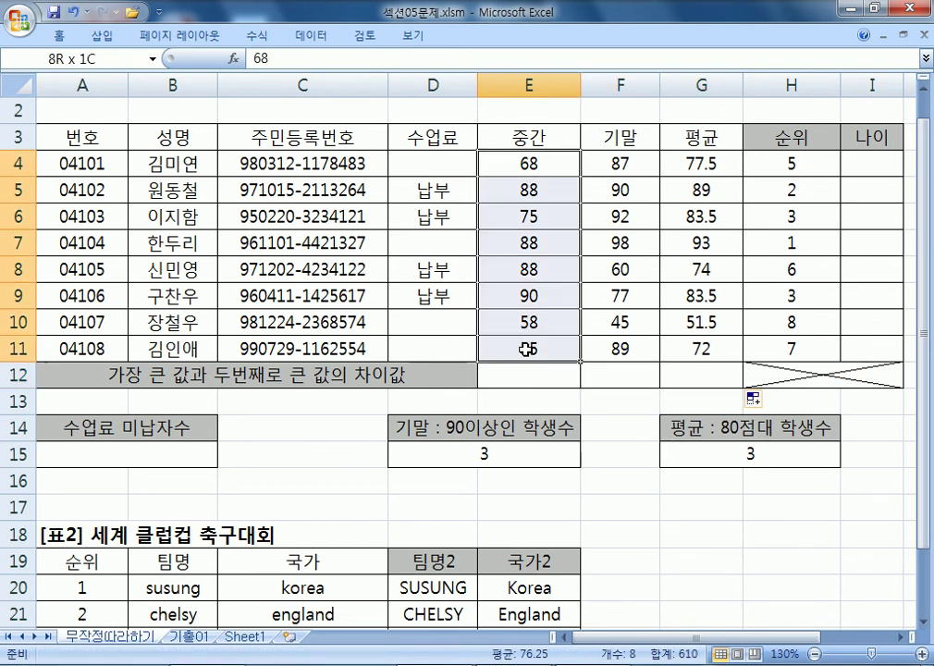
left_click(528, 373)
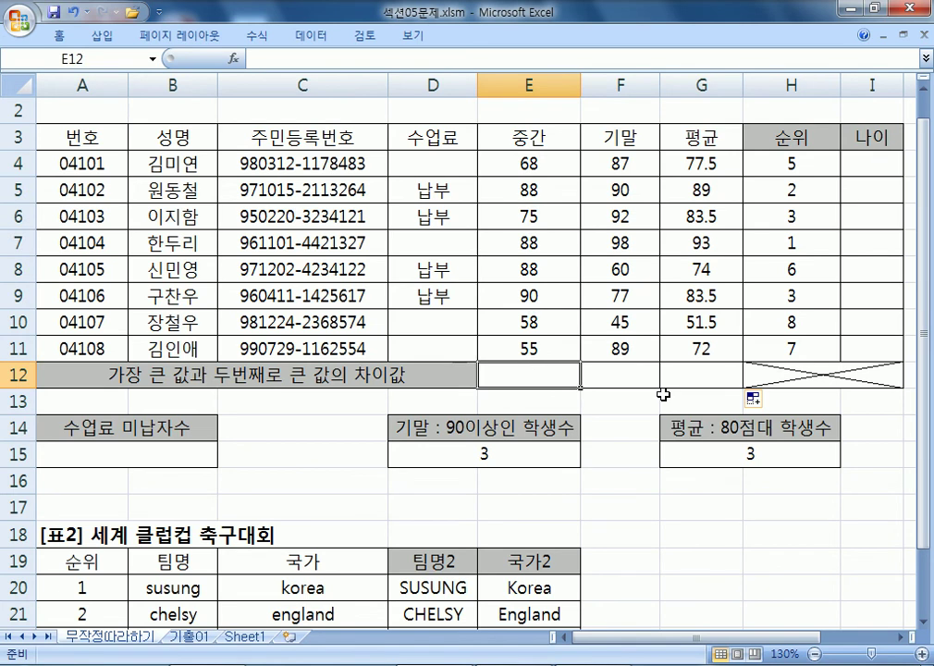
Examine how the 나이 cells I4 and I5 each depend on the first two digits of the 주민등록번호 in the same row
left_click(855, 166)
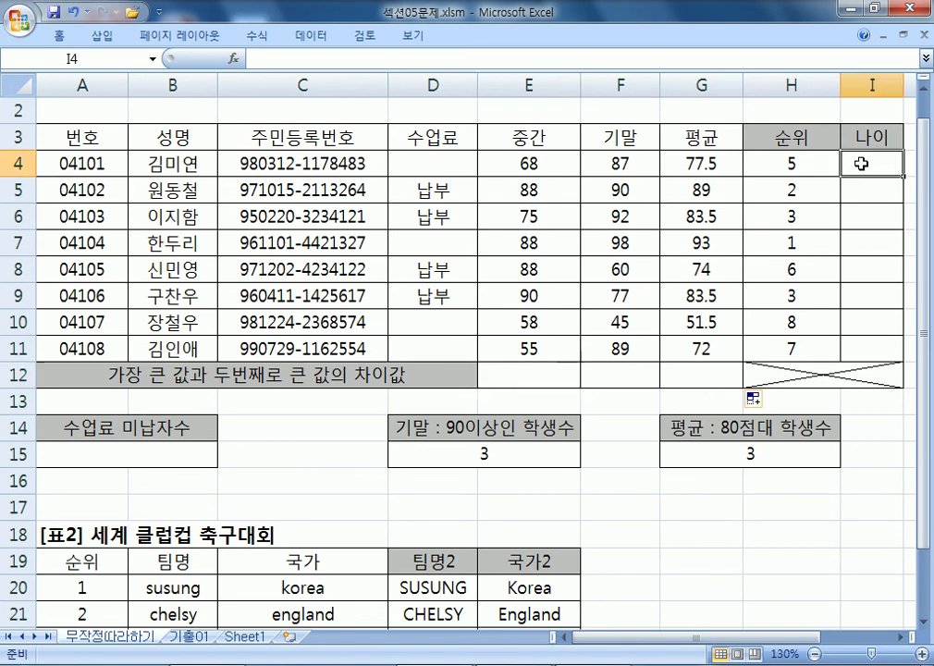
double_click(251, 165)
left_click_drag(254, 164, 227, 168)
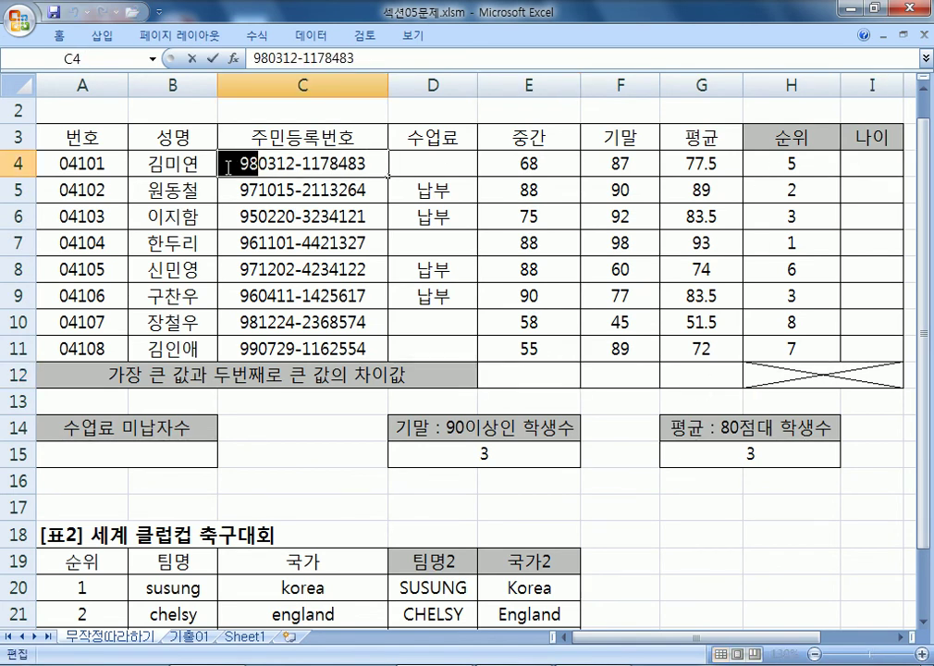
key("Escape")
left_click(872, 157)
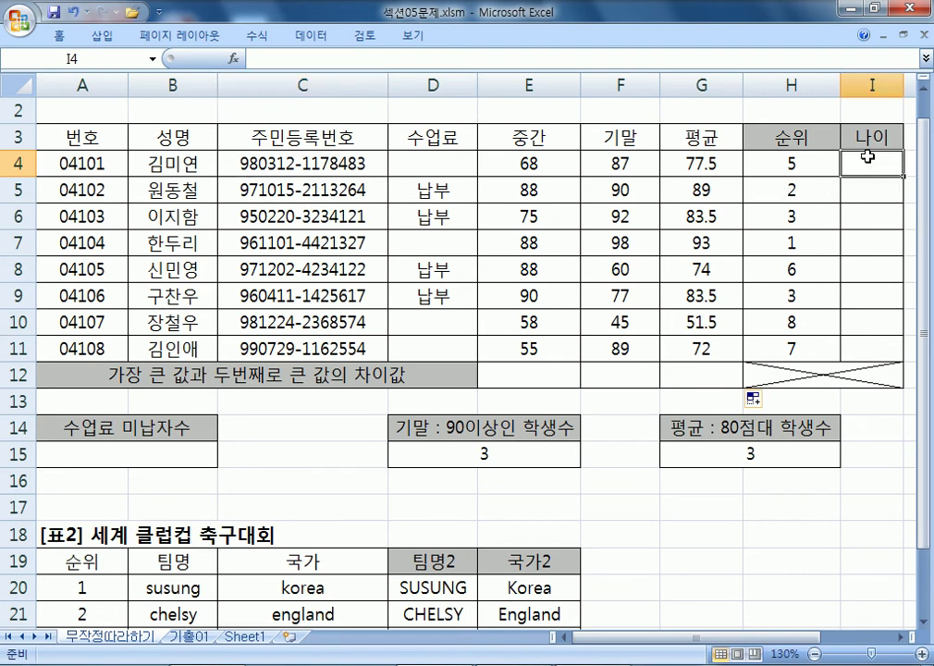
left_click(883, 192)
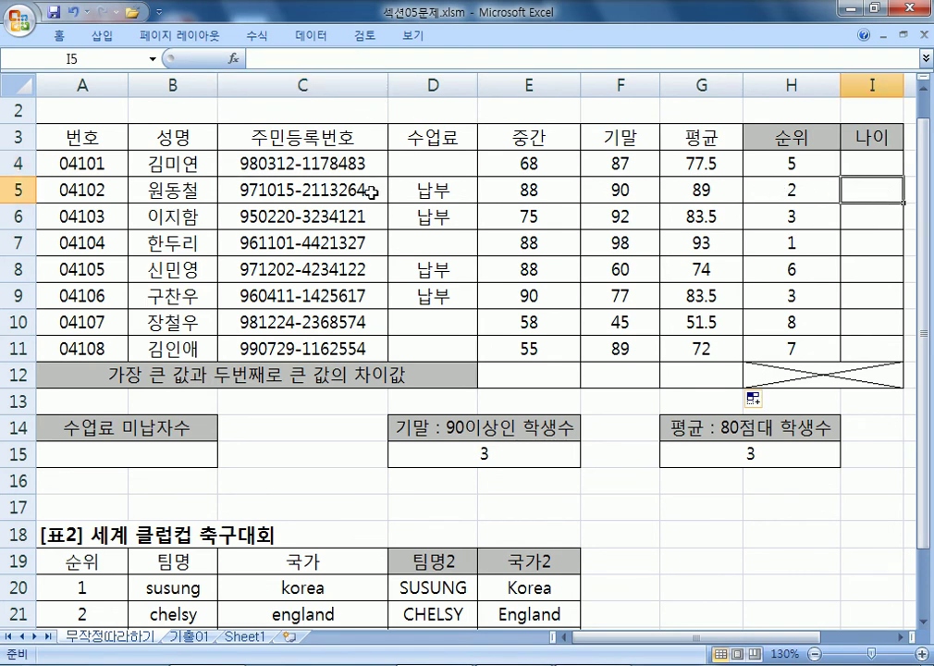
left_click(192, 189)
double_click(252, 190)
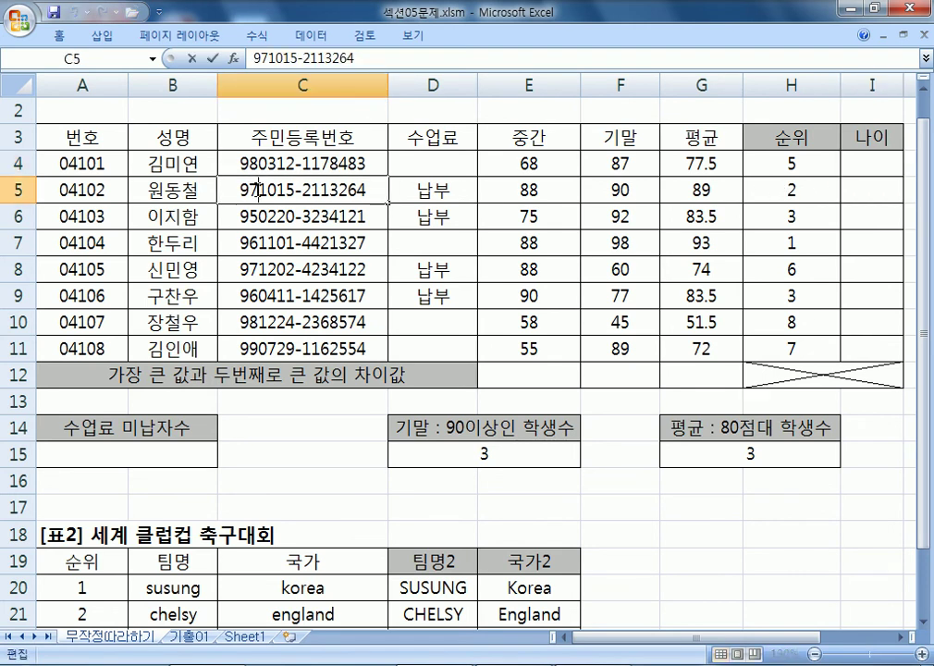
left_click_drag(238, 189, 245, 189)
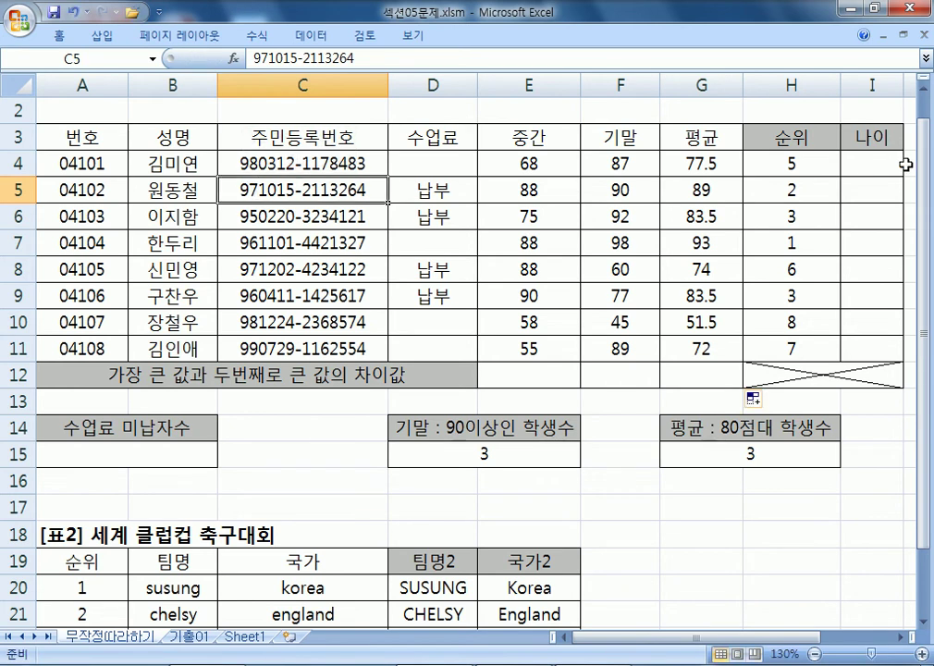
left_click(874, 162)
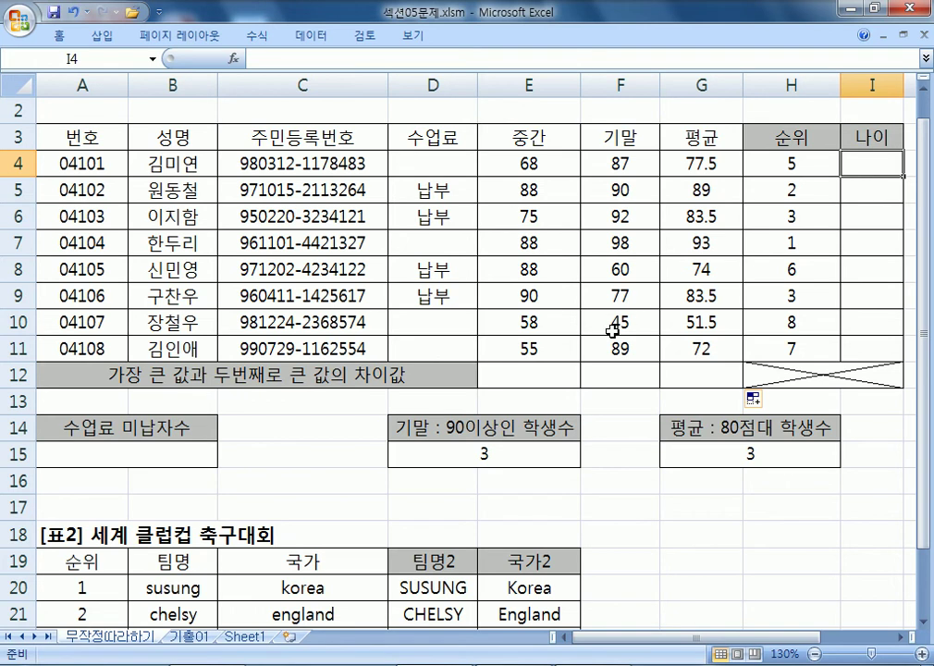
Compare the ranges in the single-result COUNTIF formulas in D15 and G15 with the absolute range in the filled 순위 formula in H4
left_click_drag(524, 378, 700, 375)
left_click(187, 449)
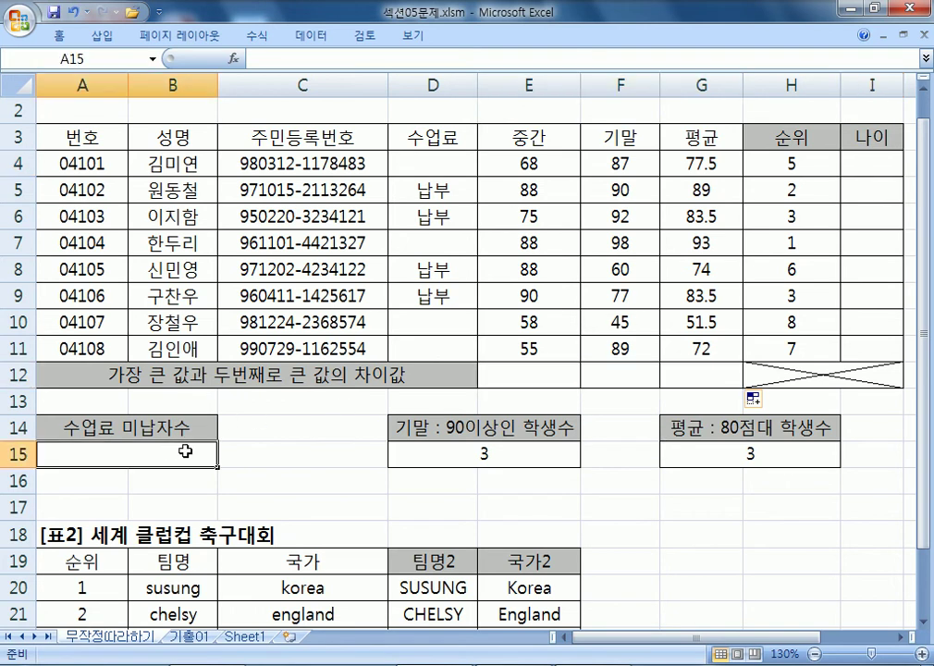
left_click(510, 459)
left_click(689, 459)
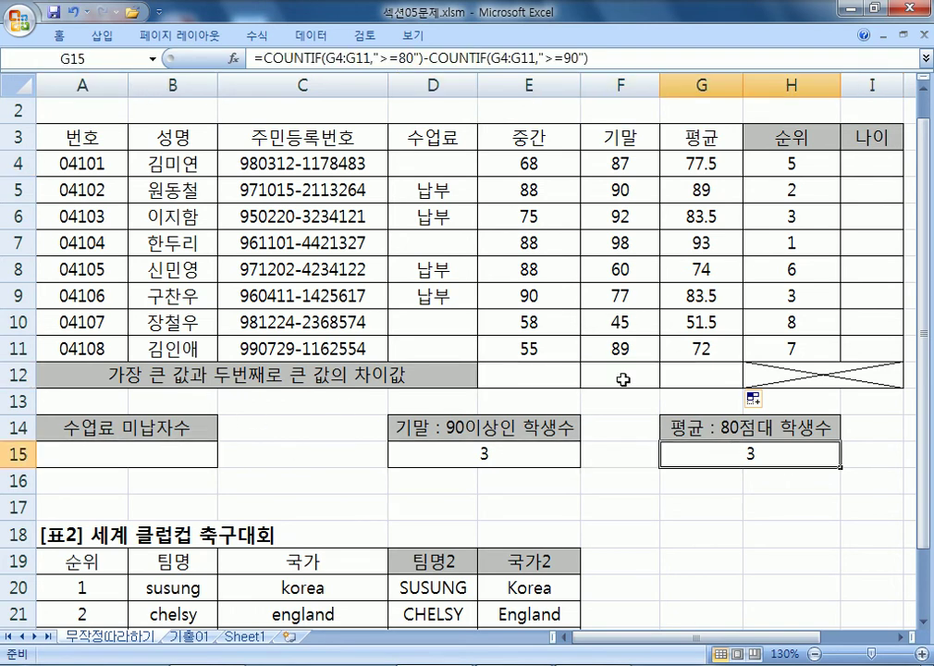
left_click(817, 162)
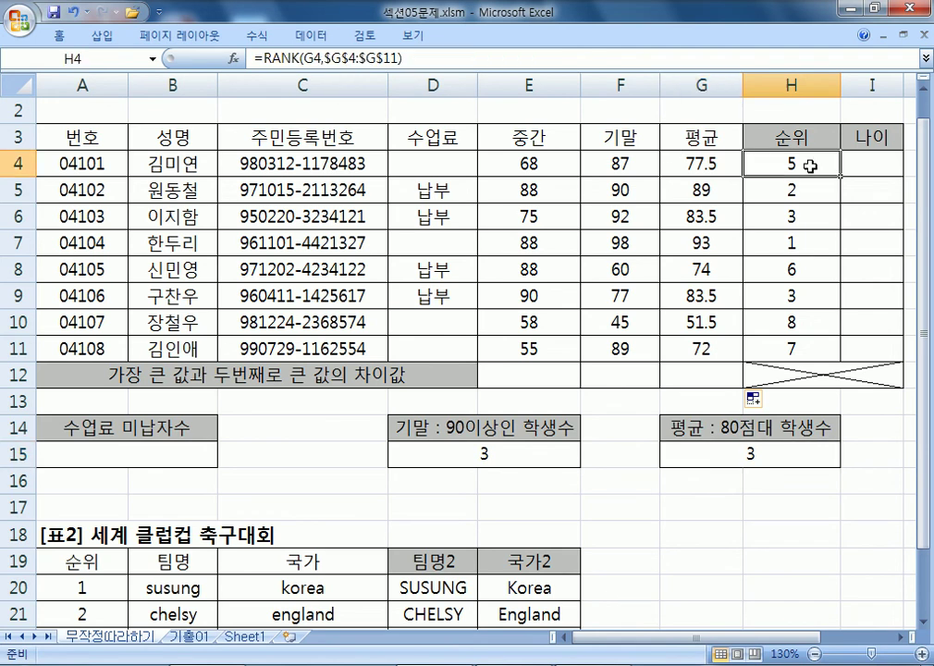
double_click(820, 167)
key("Escape")
left_click(513, 453)
key("F2")
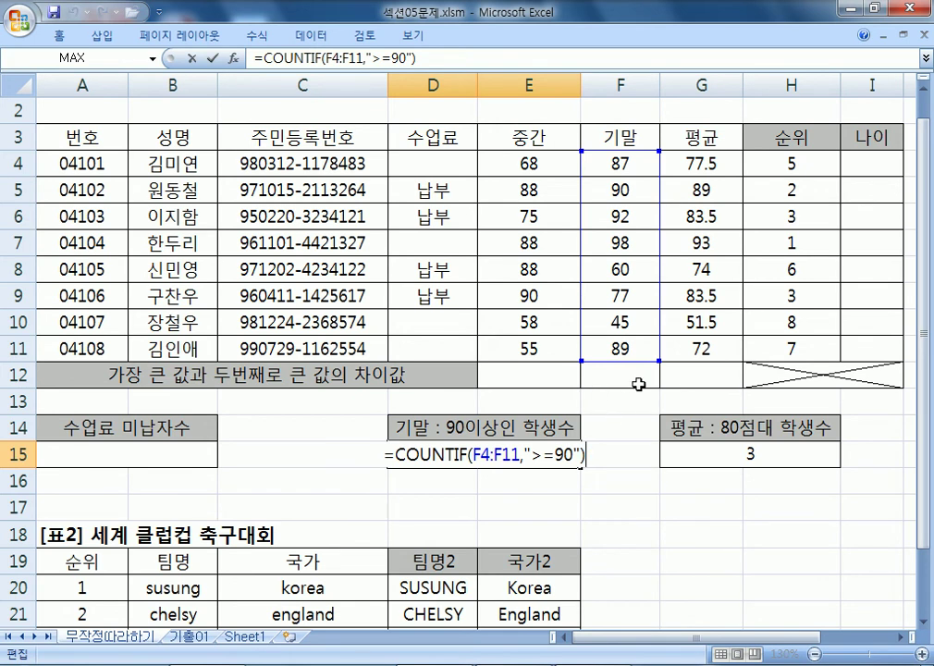
key("Escape")
left_click(791, 164)
key("F2")
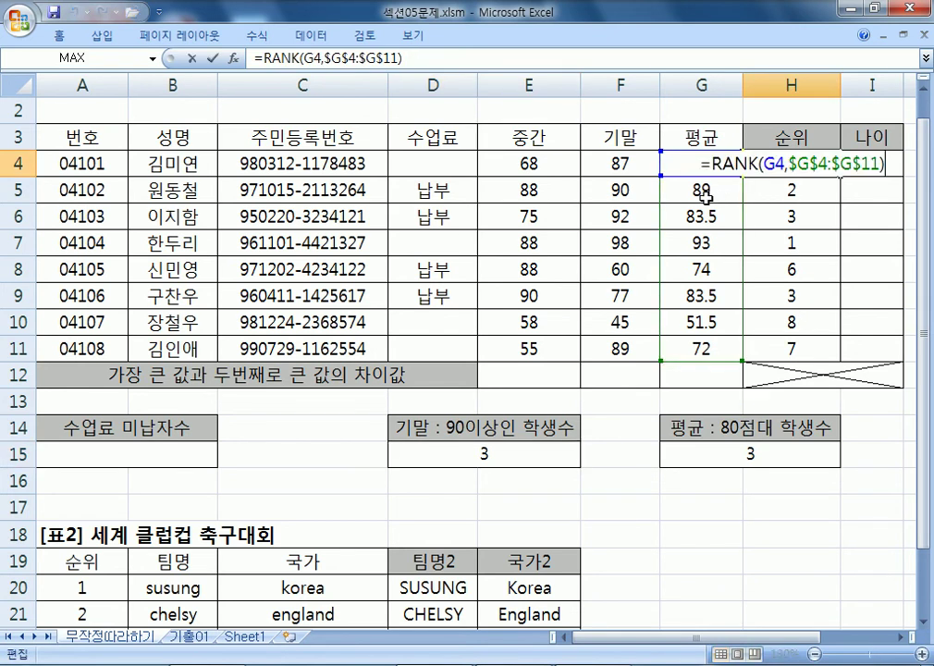
key("Escape")
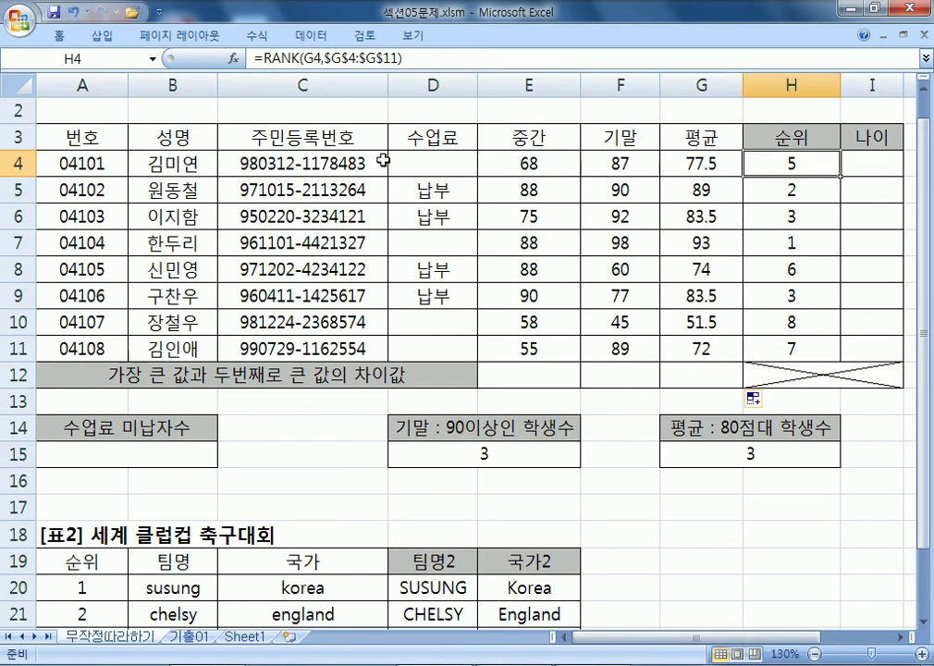
Check the 주민등록번호 range C4:C11 and the fixed range in the 순위 formula in H4
left_click(236, 163)
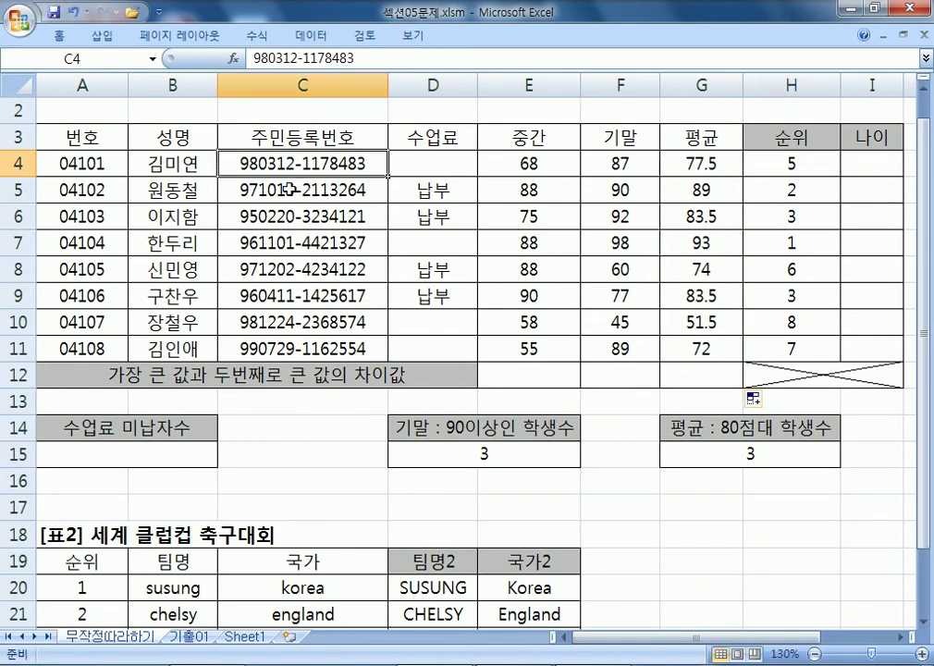
left_click_drag(354, 161, 314, 348)
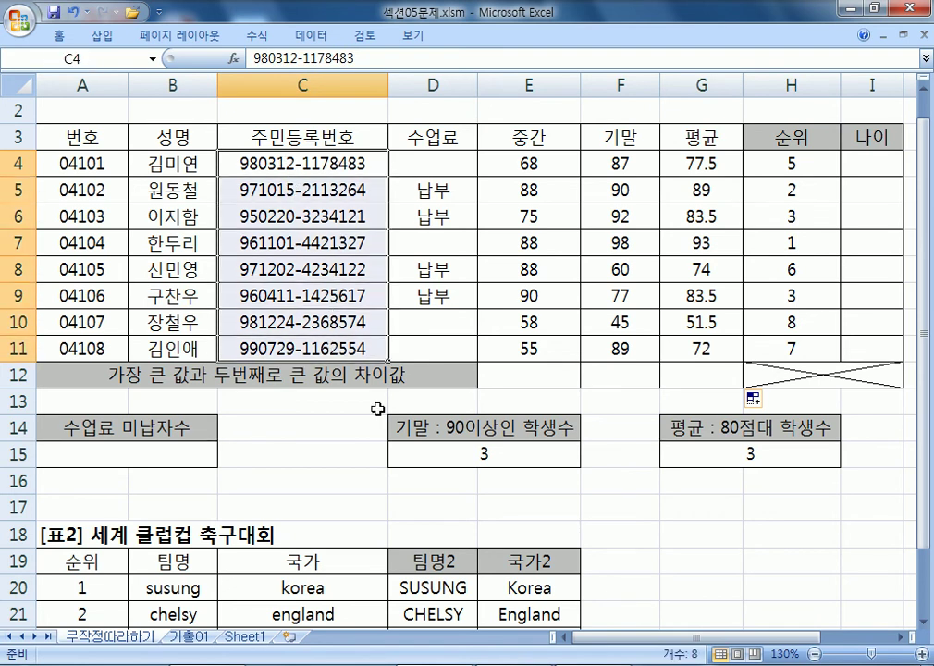
double_click(814, 159)
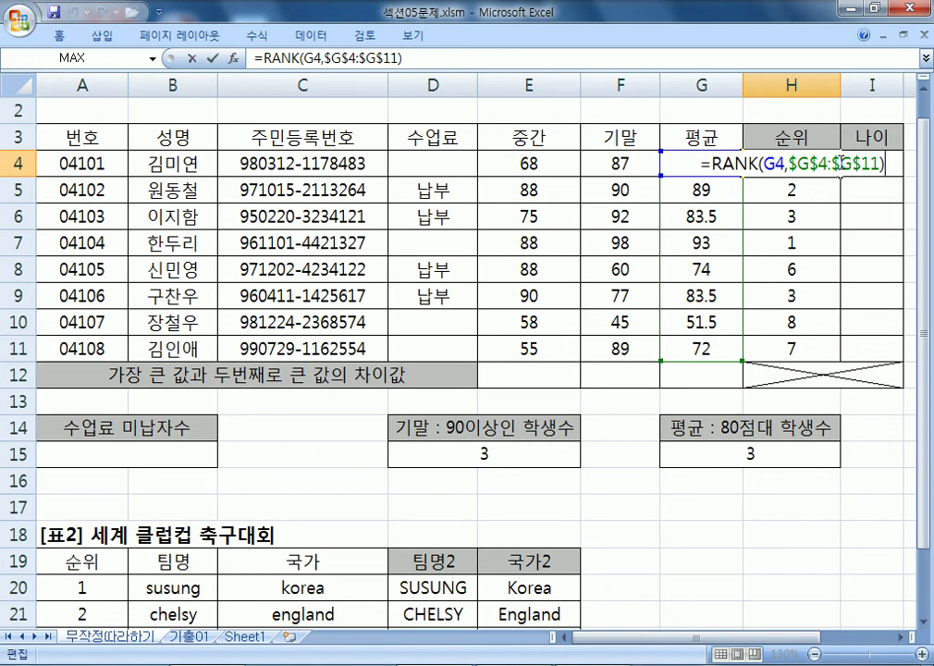
key("ctrl+Return")
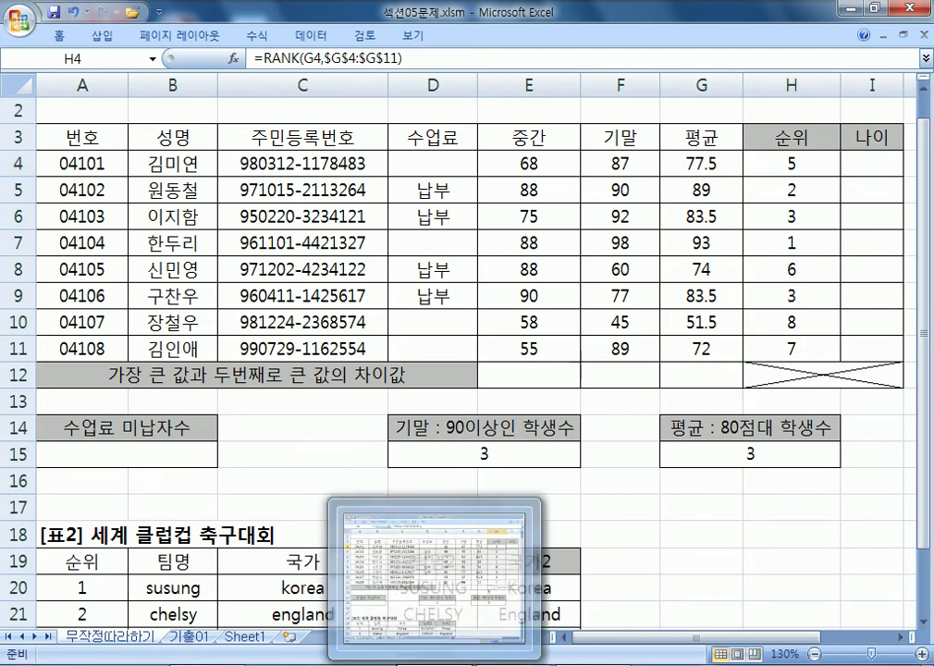
key("alt+Tab")
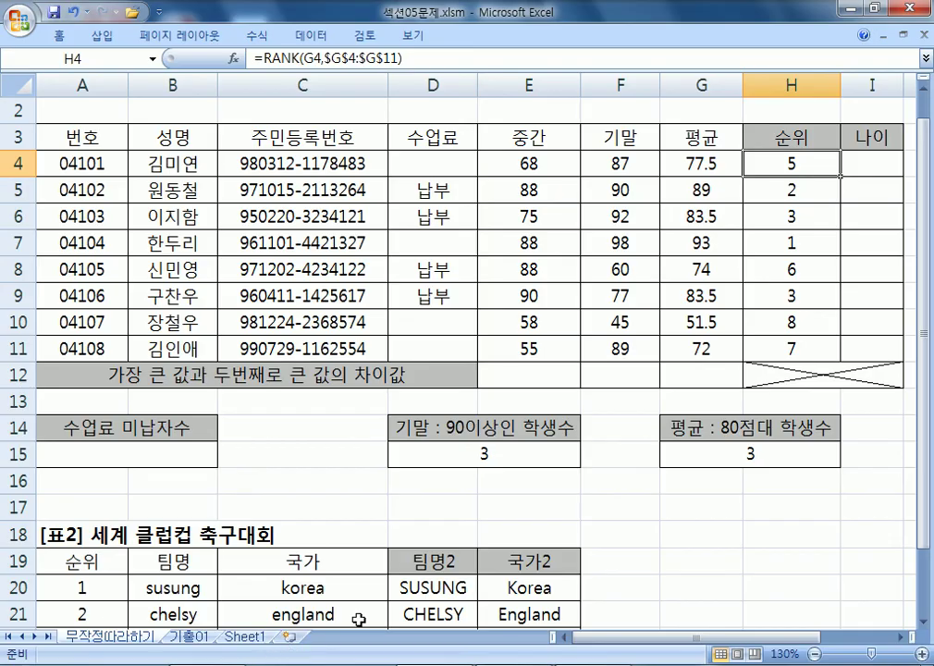
Enter the label 환율 in B8 of Sheet1
left_click(245, 636)
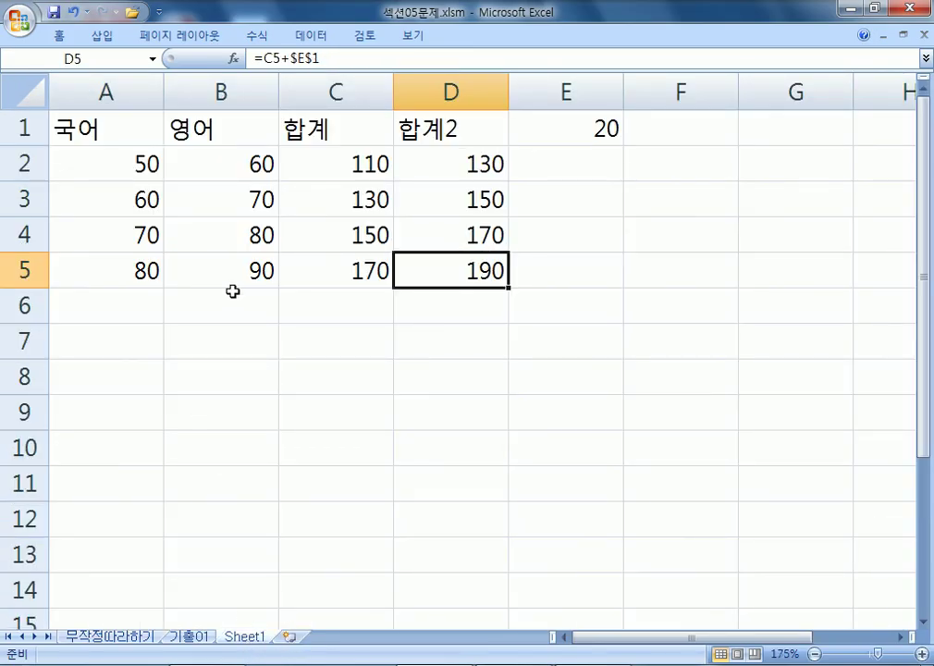
scroll(232, 292, "down", 3)
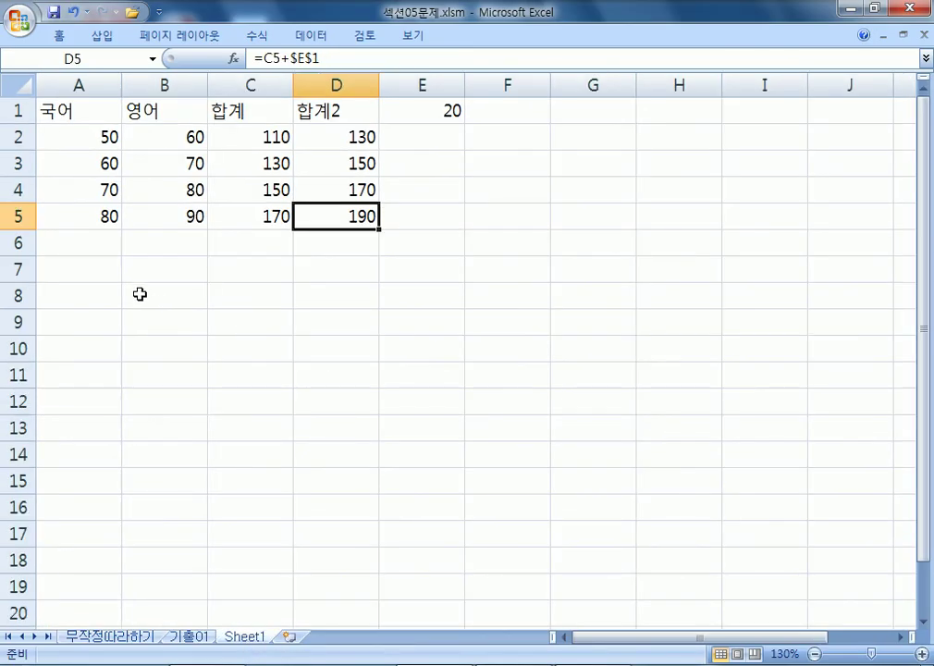
left_click(140, 294)
type("GHK")
key("Escape")
type("환율")
key("Return")
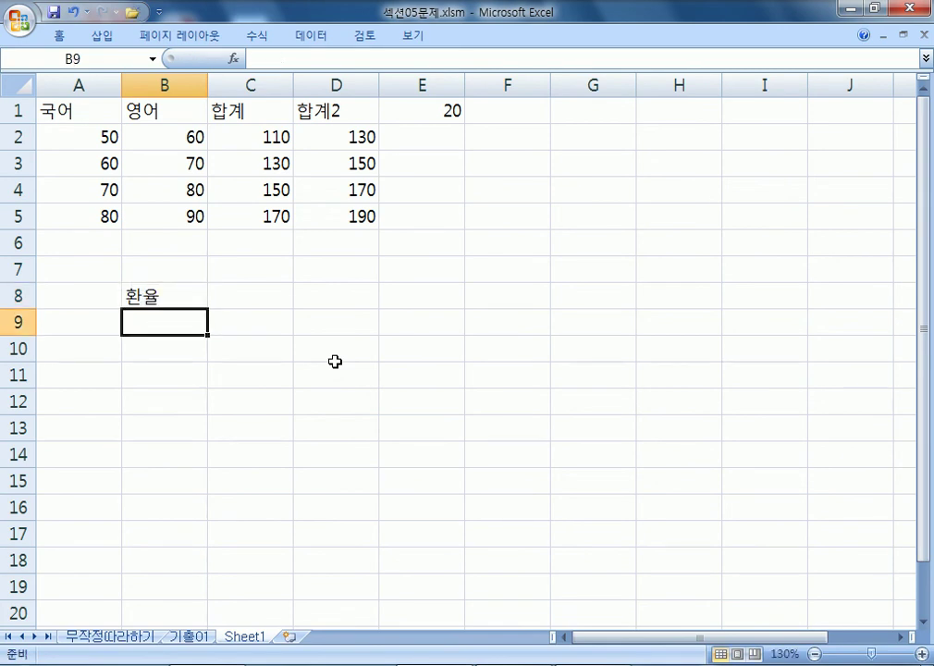
Enter the headers 달러 and 원 in B10:C10 and the dollar amounts 500, 2500 and 125 in B11:B13
key("Return")
type("달러")
key("Tab")
type("ㅇㅝㄴ")
key("Return")
type("500")
key("Return")
type("2500")
key("Return")
type("125")
key("Return")
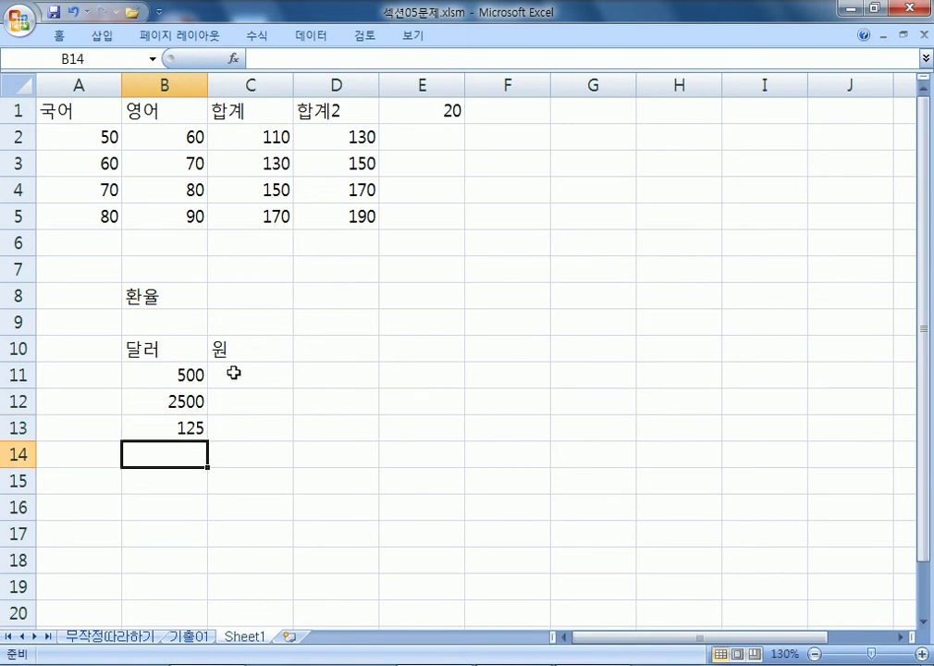
Set the exchange rate in C8 to 1212
scroll(233, 369, "up", 2)
scroll(238, 374, "down", 1)
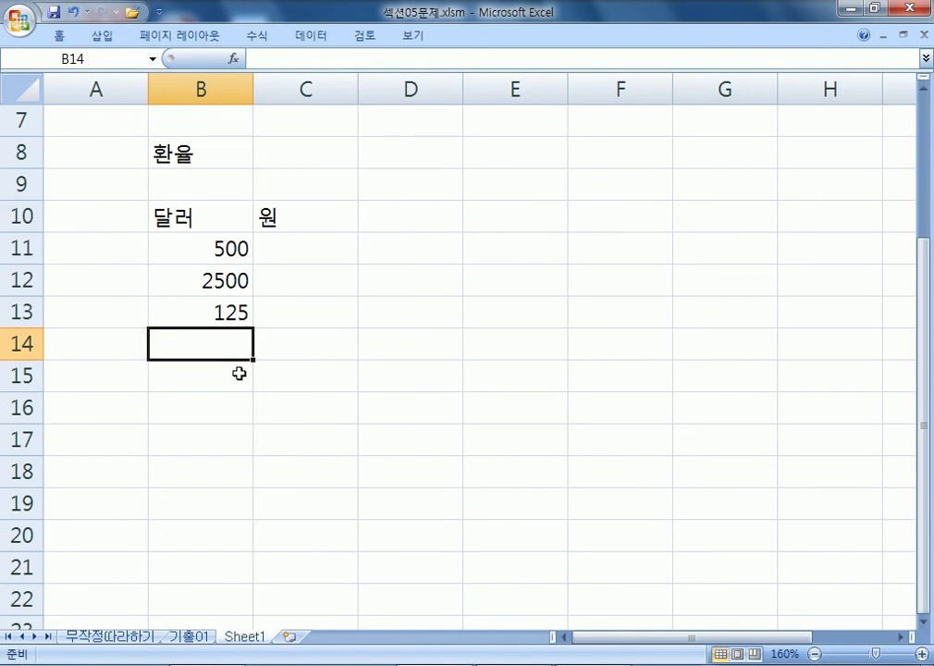
left_click(309, 156)
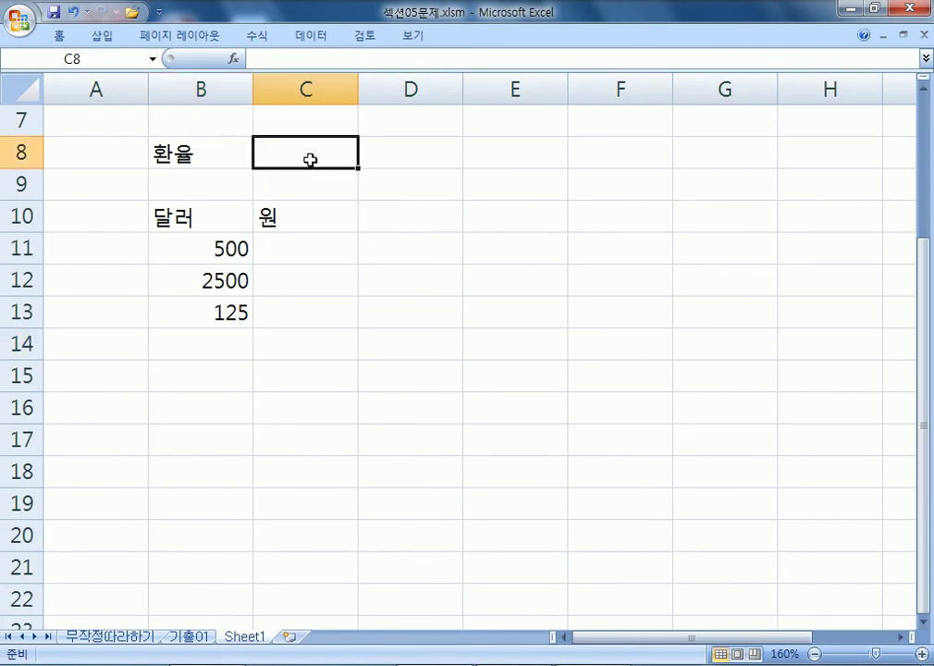
type("1212")
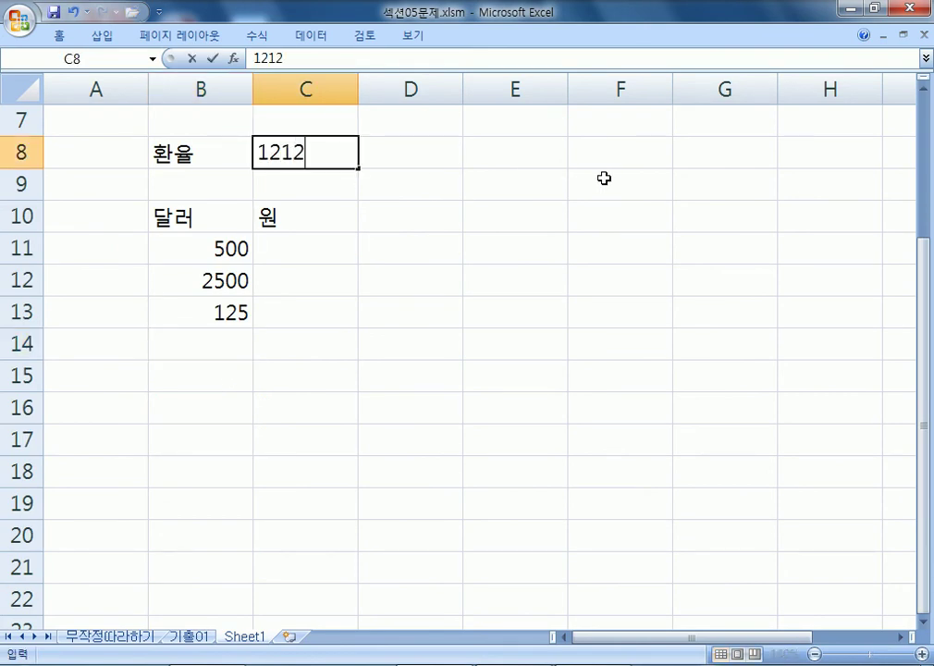
key("Return")
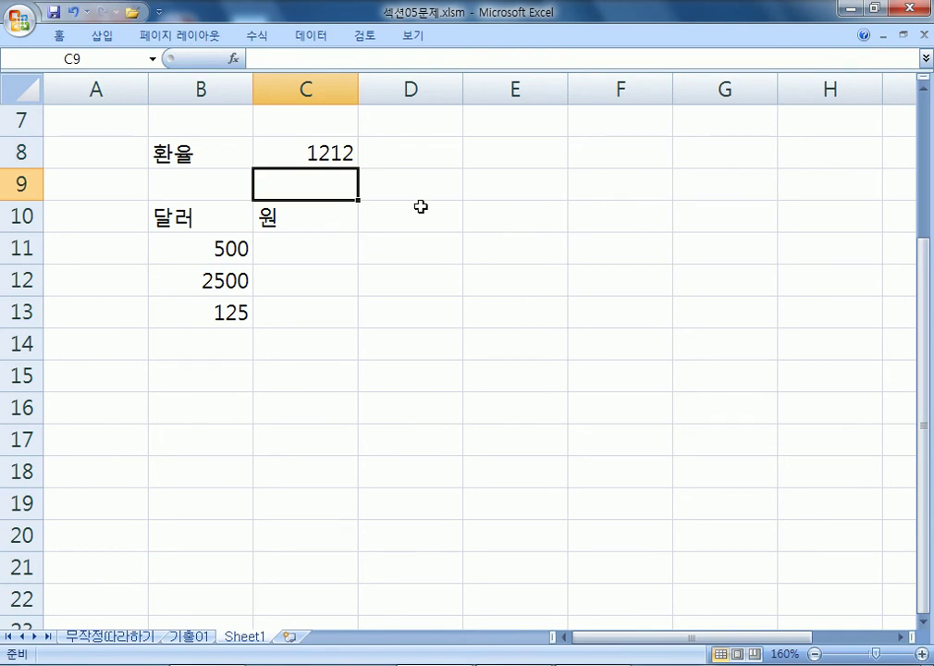
Enter the formula =B11*C8 in C11 to convert the first dollar amount to 원
left_click(323, 249)
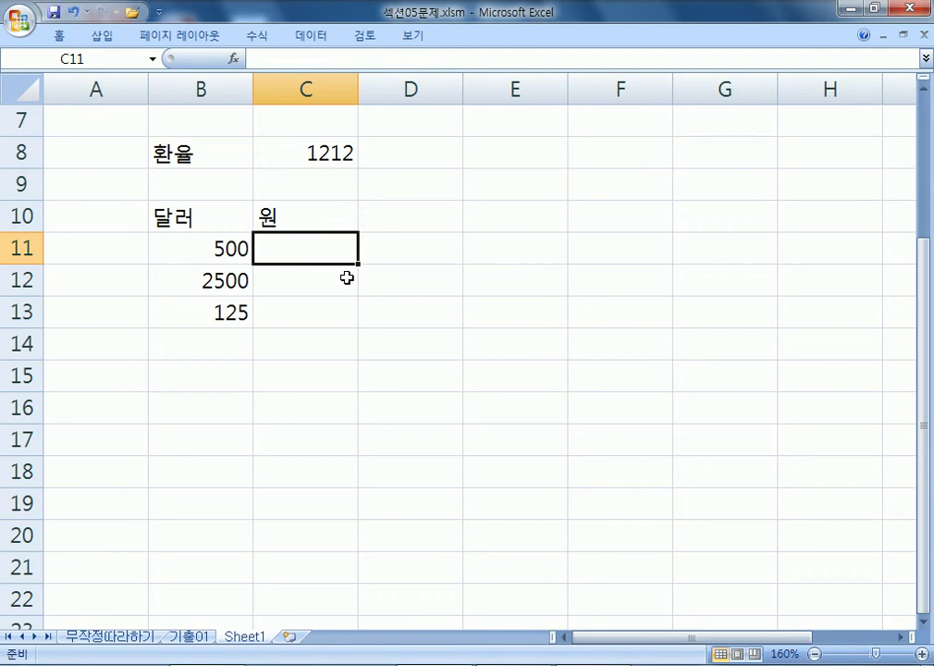
type("=")
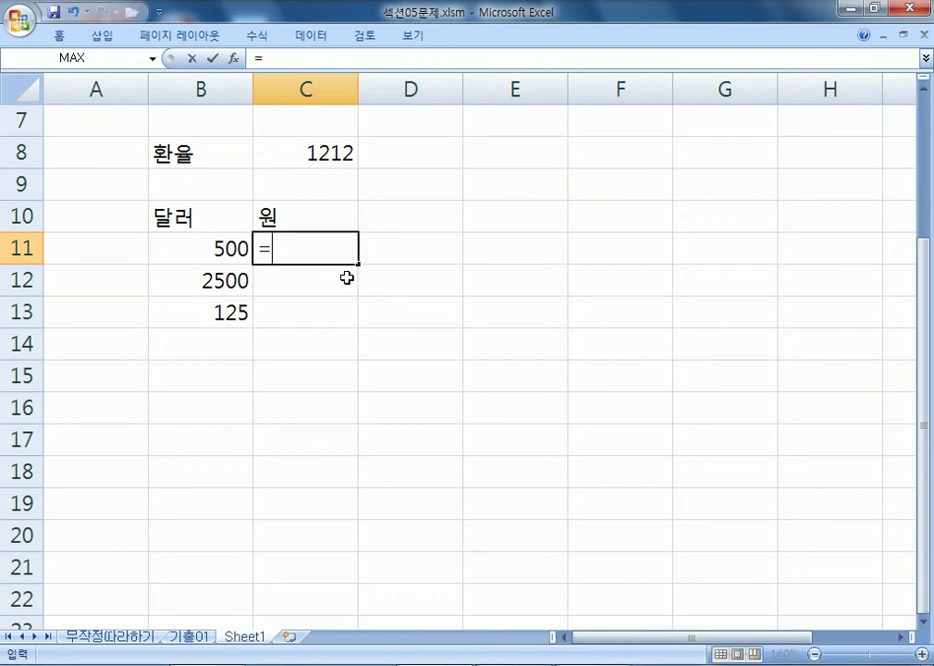
left_click(167, 239)
type("*")
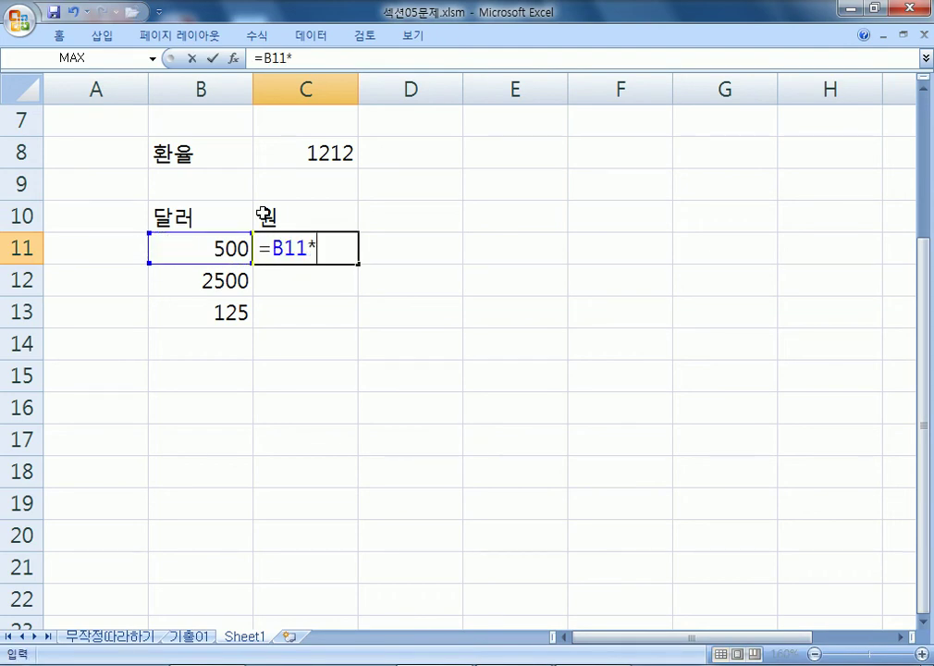
left_click(307, 153)
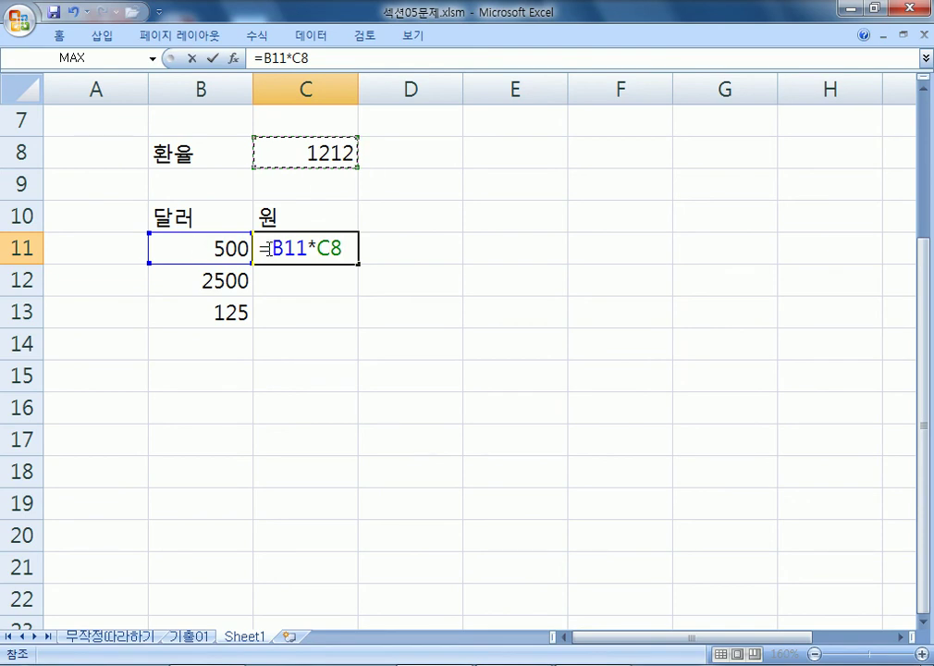
key("Return")
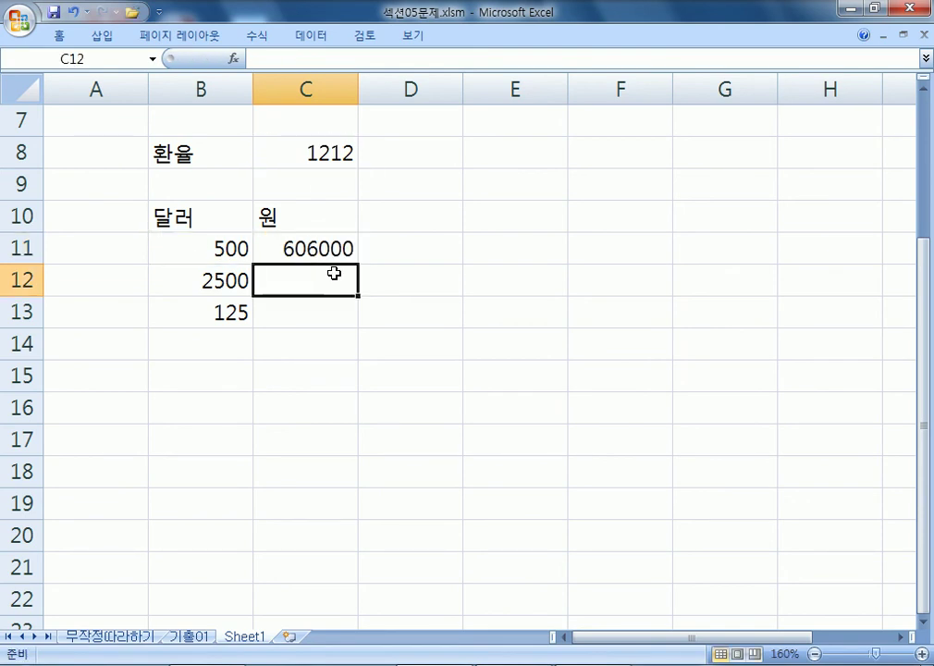
Fill the relative-reference conversion formula from C11 down through C13
left_click(227, 280)
left_click(303, 279)
left_click(316, 152)
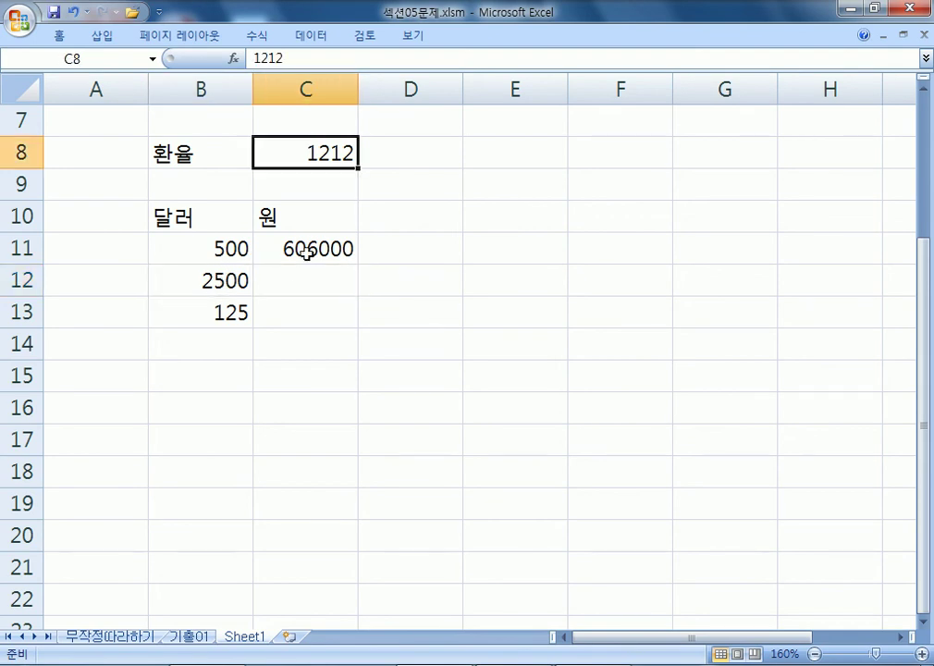
left_click(261, 314)
left_click(231, 312)
left_click(318, 310)
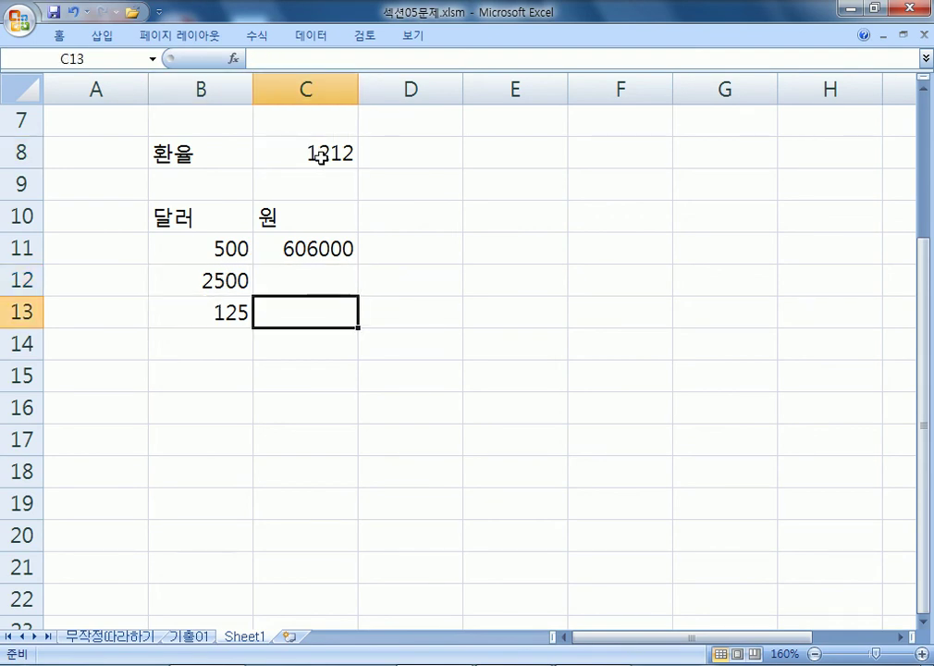
left_click(312, 151)
left_click(350, 254)
left_click_drag(353, 256, 360, 327)
Inspect which cells the conversion formulas in C11, C12 and C13 refer to
left_click(298, 269)
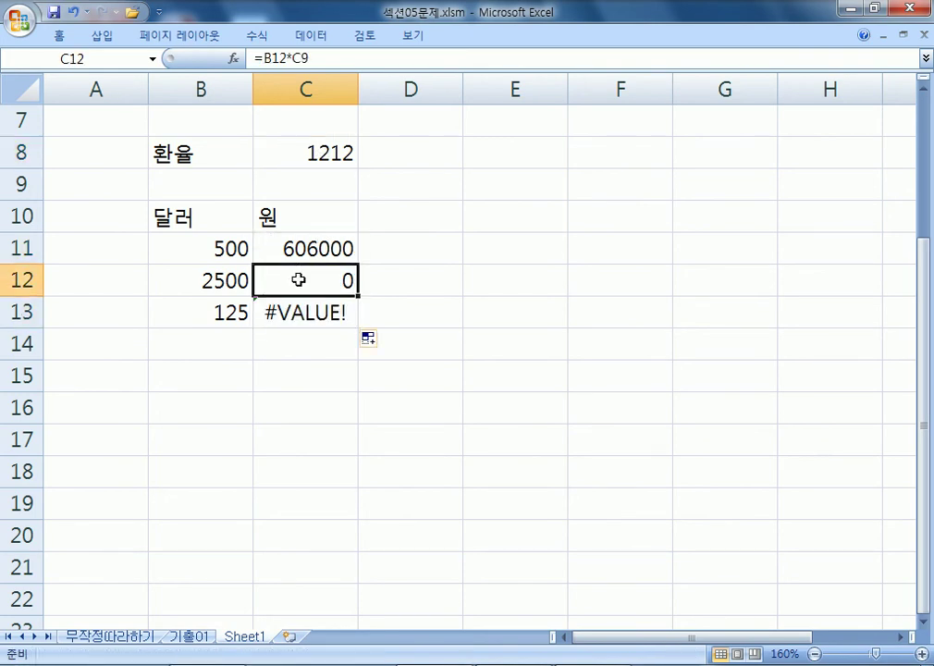
double_click(314, 243)
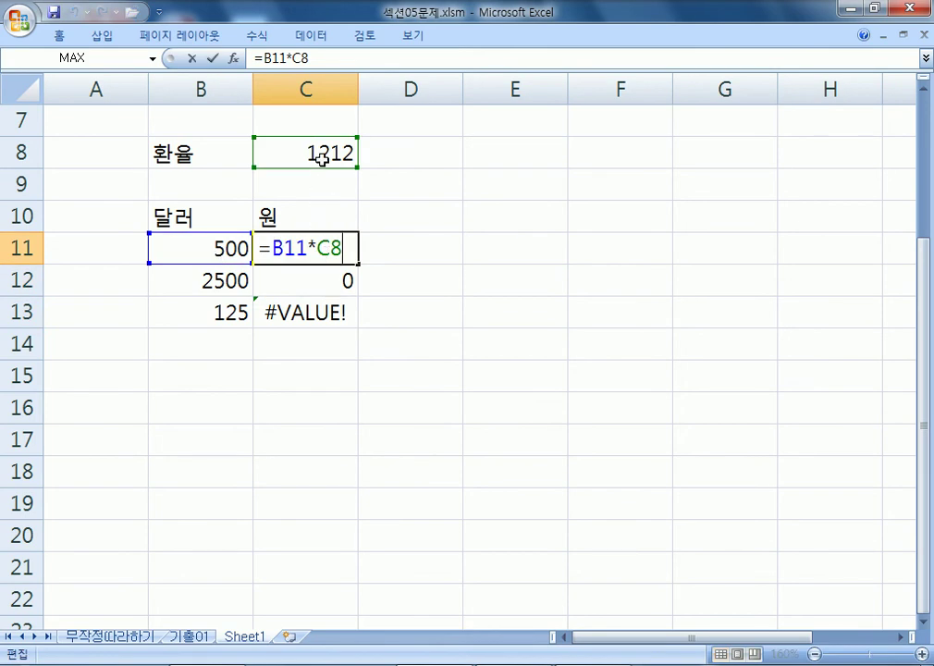
key("ctrl+Return")
double_click(307, 276)
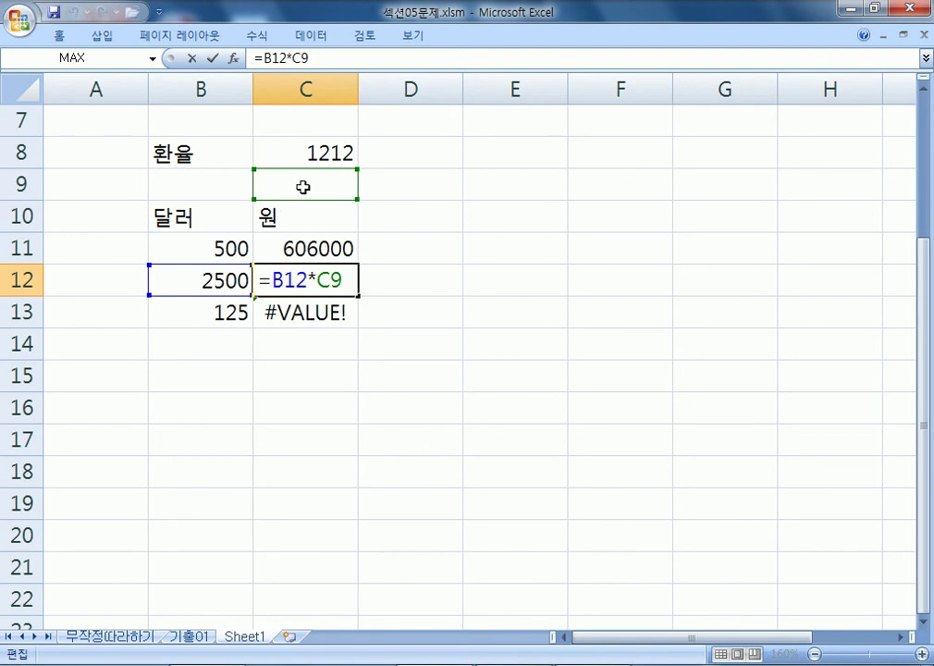
key("ctrl+Return")
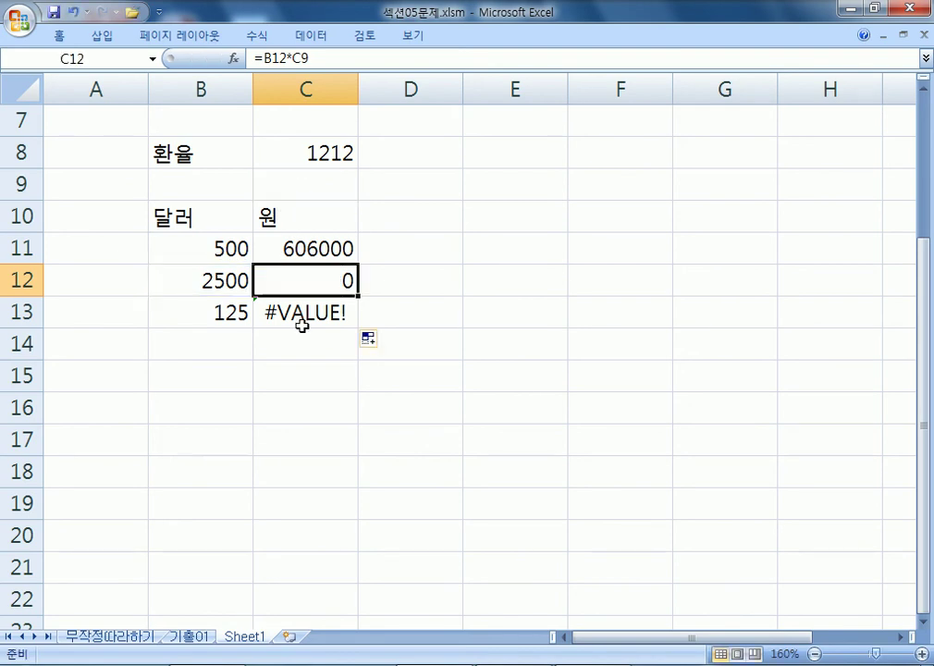
double_click(306, 314)
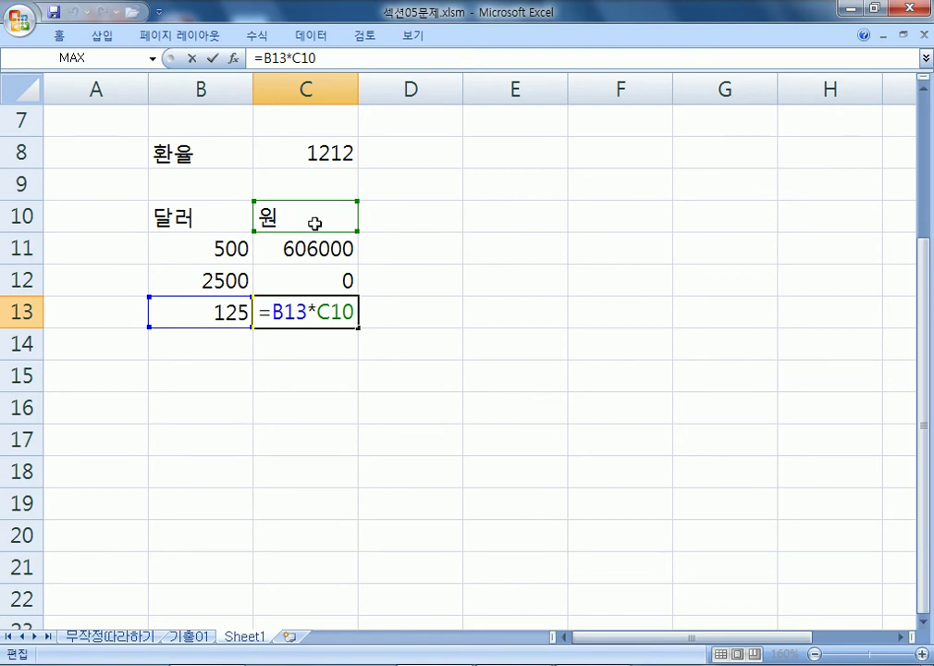
left_click(312, 244)
Make the exchange-rate reference in C11 absolute as =B11*$C$8 and fill the formula down through C13
double_click(319, 246)
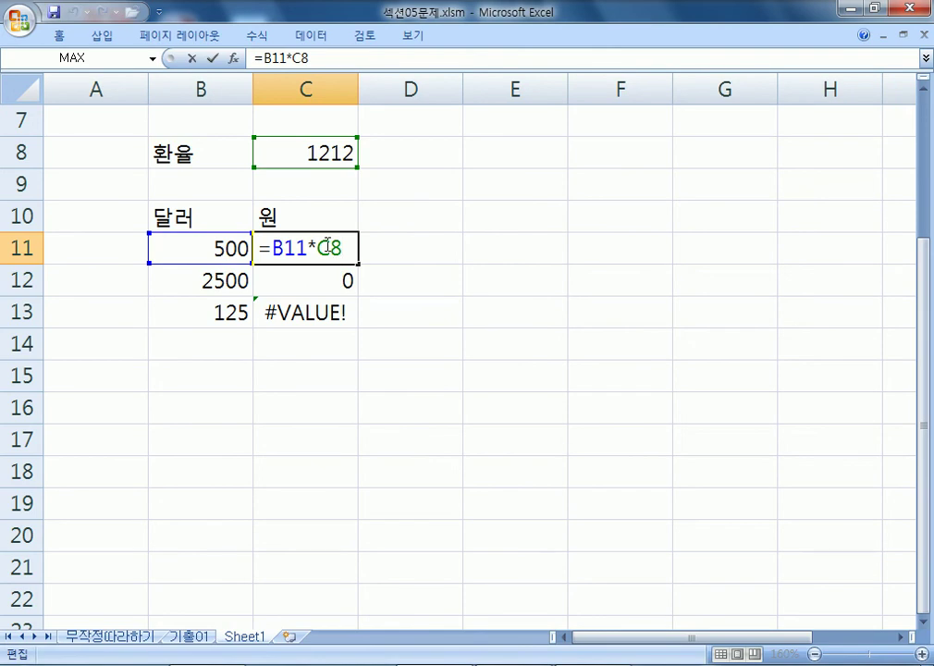
key("F4")
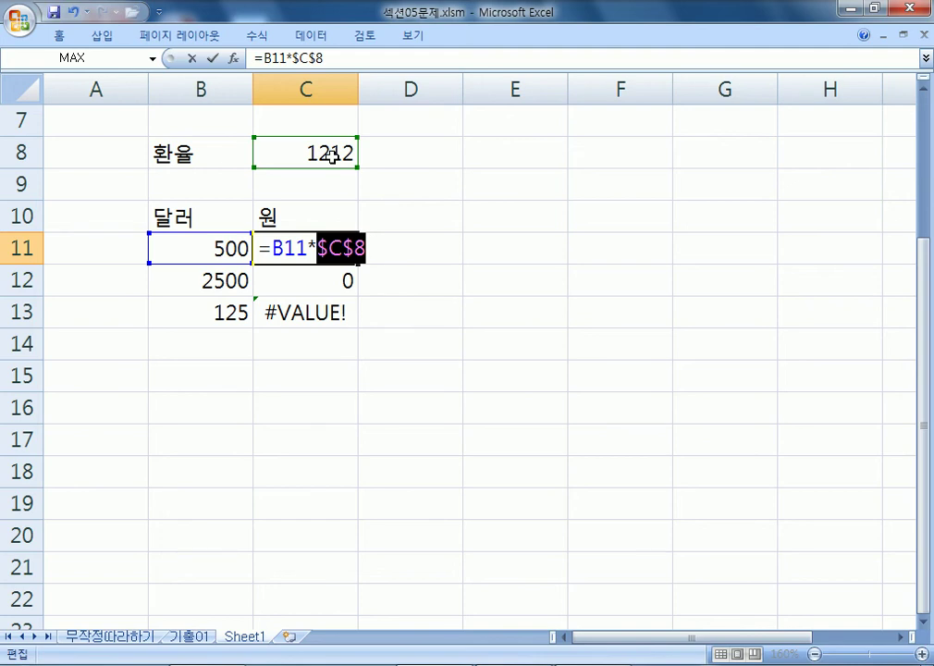
key("Return")
left_click(325, 246)
left_click_drag(358, 264, 365, 317)
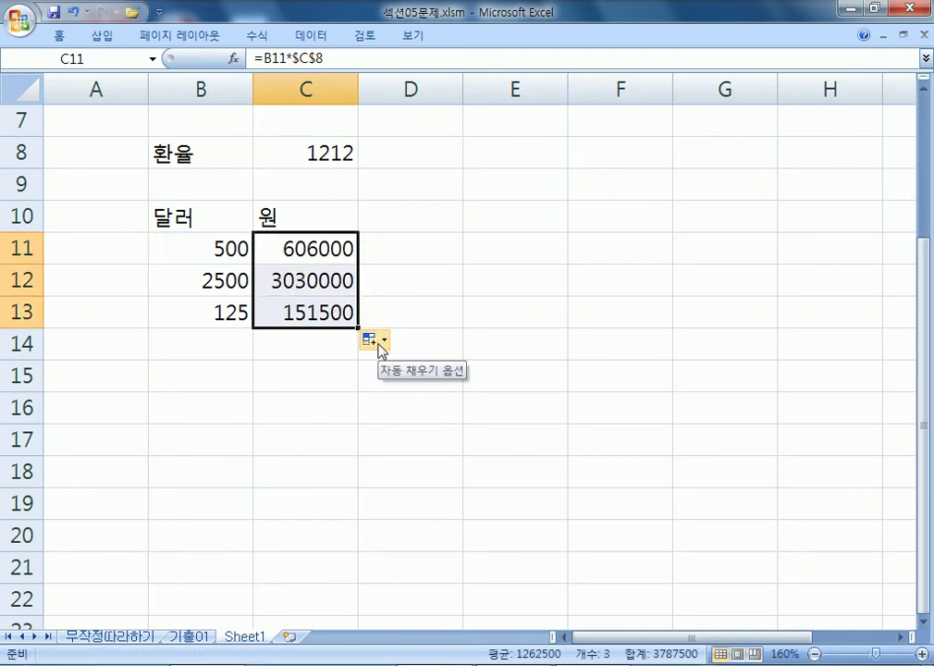
Check the relative dollar reference and the fixed exchange-rate reference used by the formula in C11
double_click(328, 246)
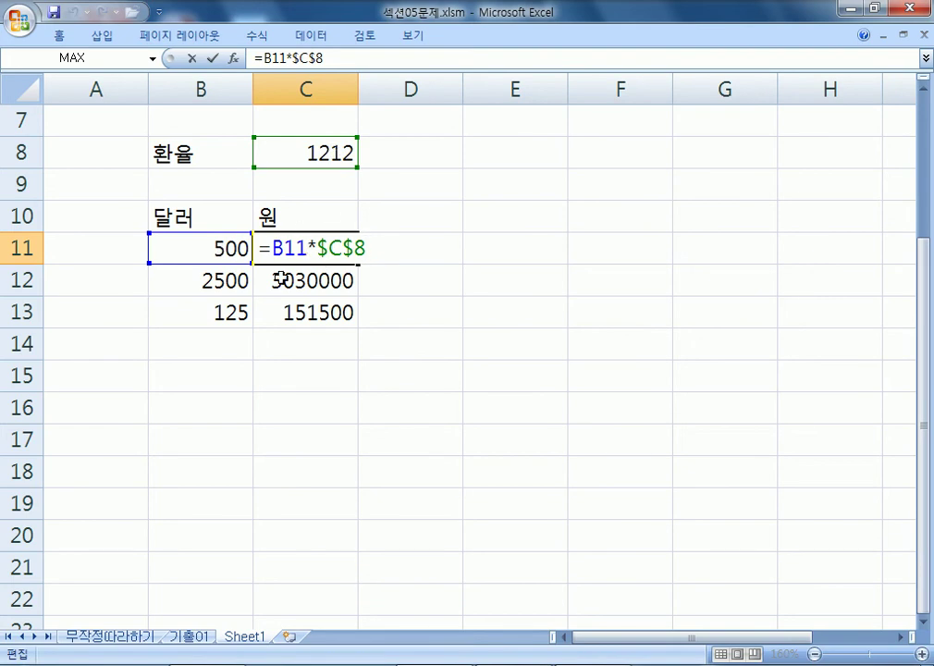
key("ctrl+Return")
left_click(221, 251)
left_click(409, 257)
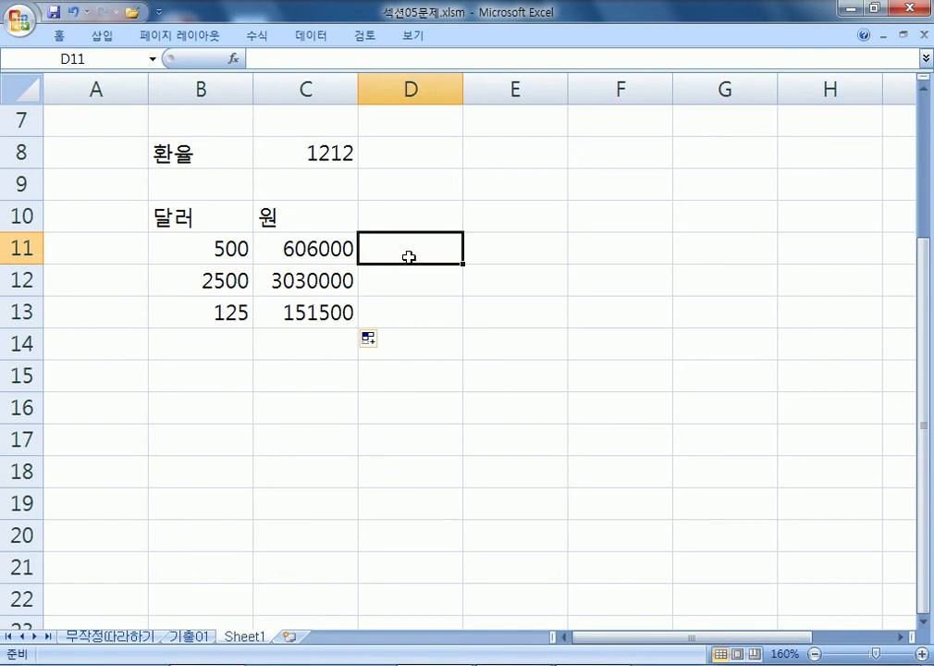
left_click(236, 252)
left_click(283, 246)
left_click(333, 154)
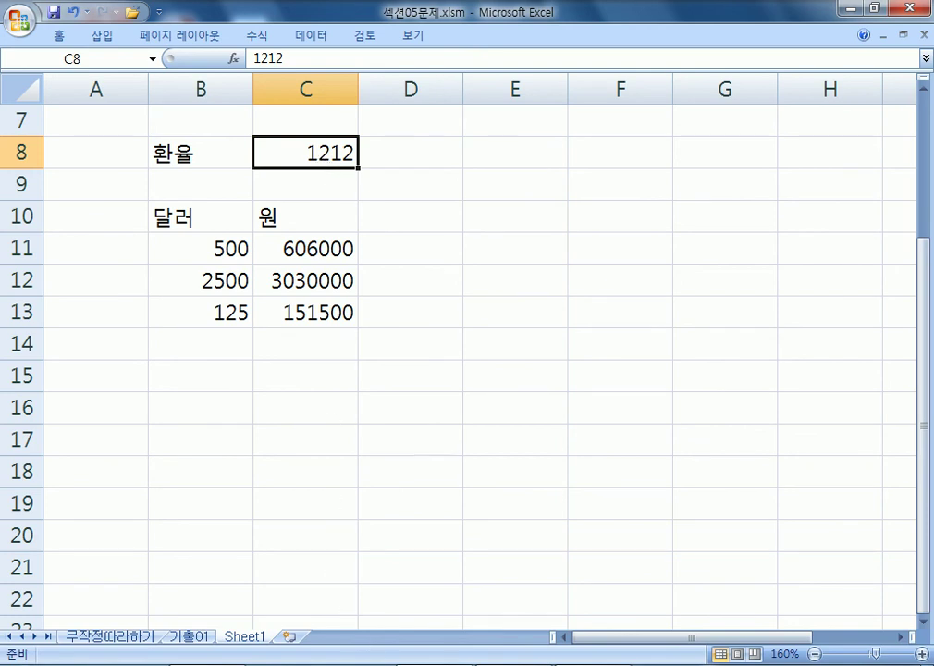
Switch to Notepad to review the cell-address notes, and return to the 무작정따라하기 sheet's 학원 관리 table
left_click(502, 664)
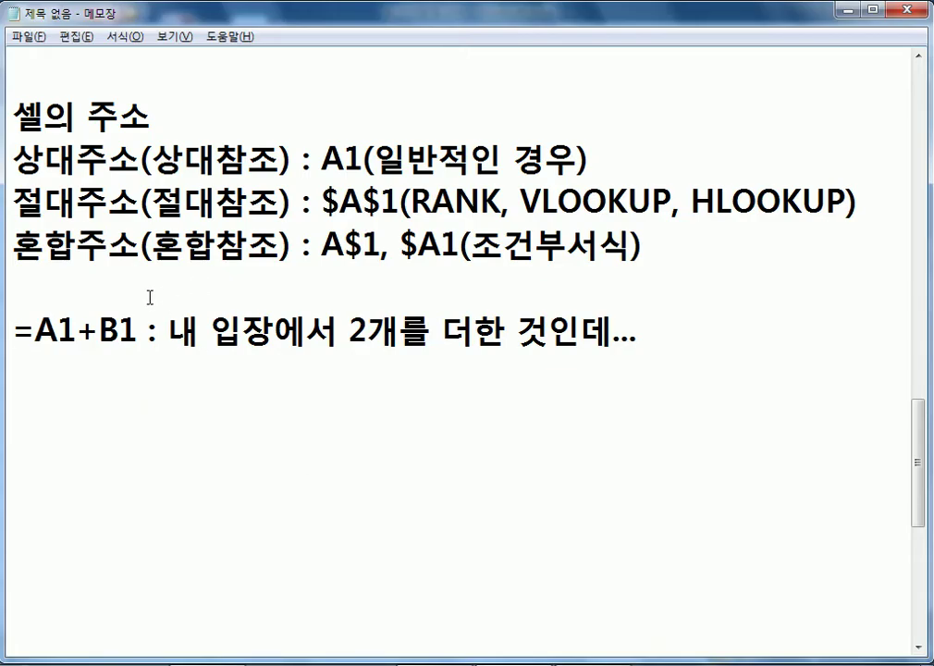
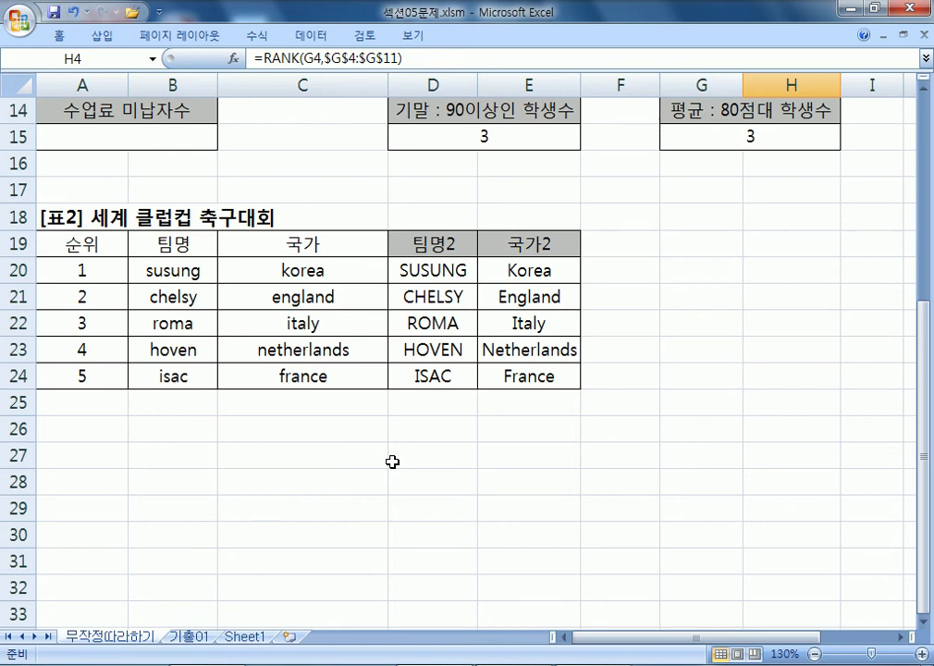
scroll(392, 461, "up", 4)
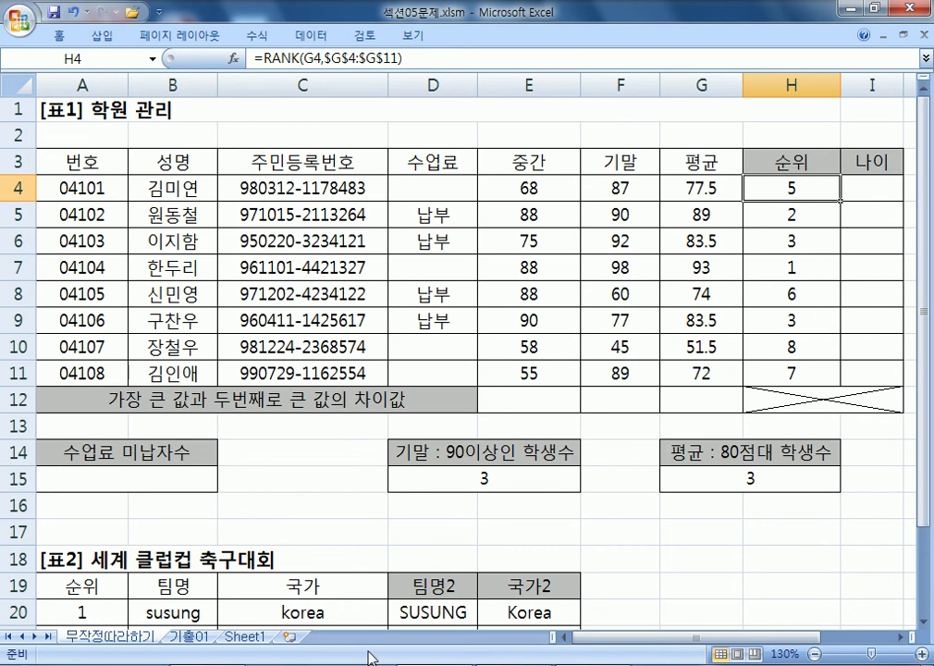
Open the 기출01 sheet and go over its empty answer cells, including 평가, 이수자 수 and 이수하지 못한 인원수
left_click(189, 637)
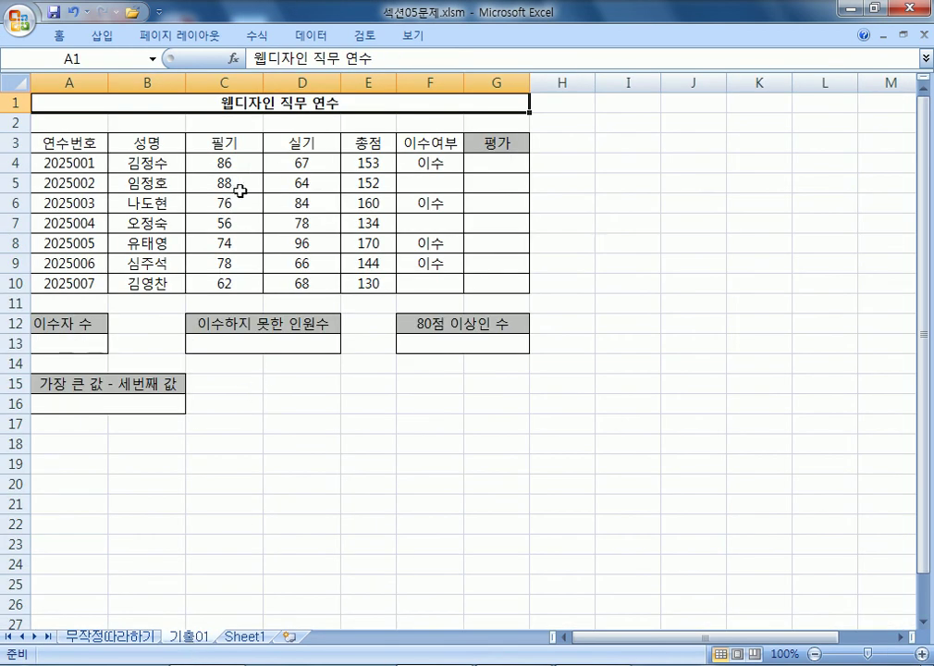
left_click(484, 164)
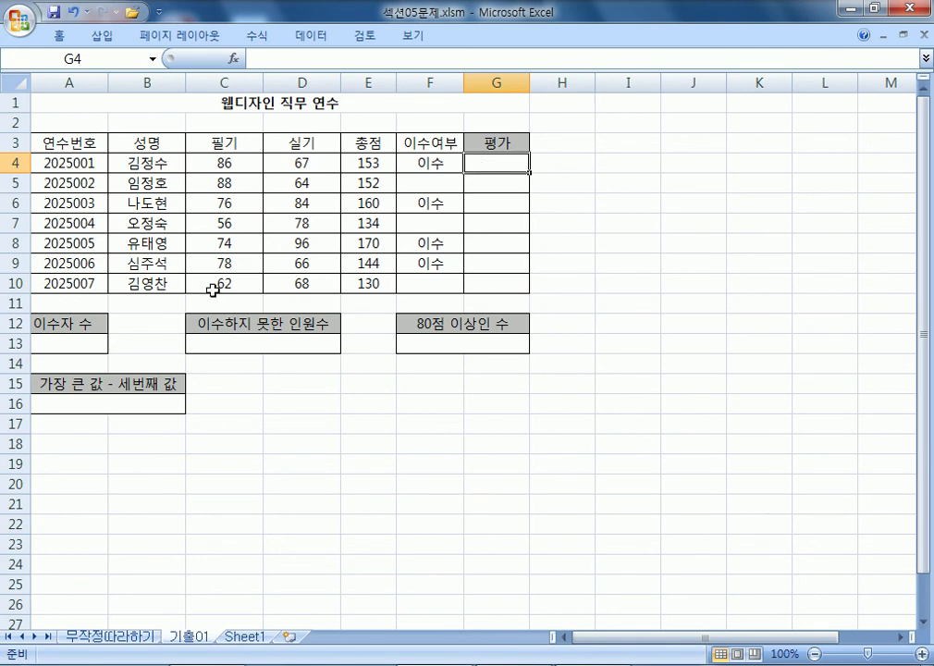
left_click(53, 344)
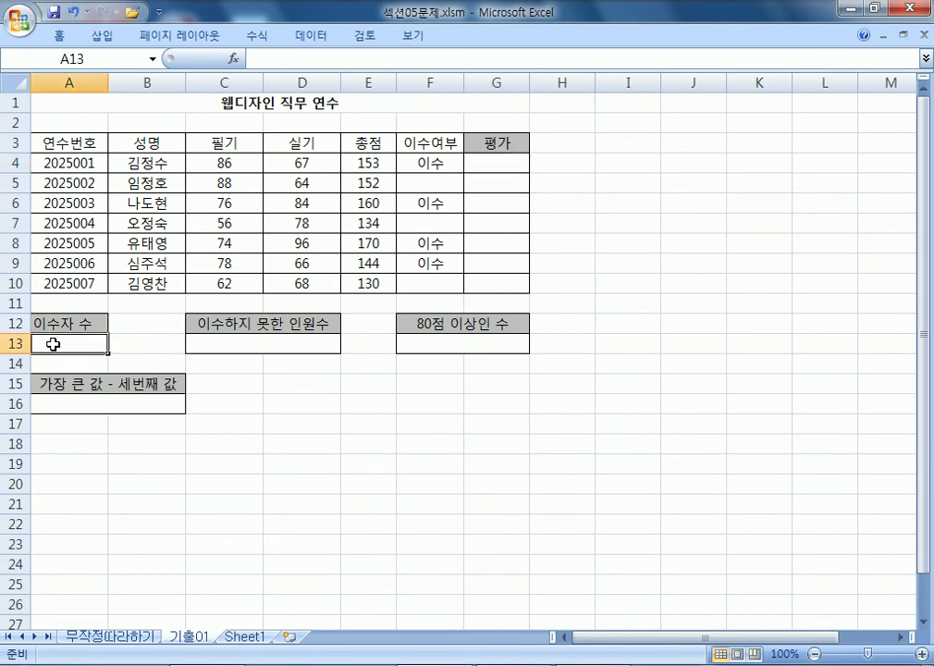
left_click(246, 343)
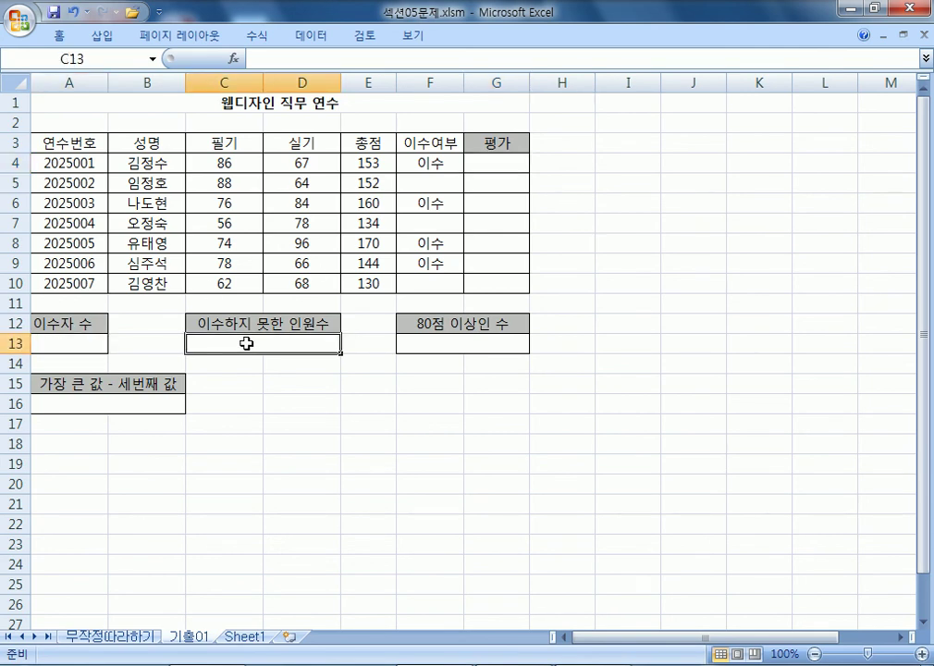
left_click(126, 407)
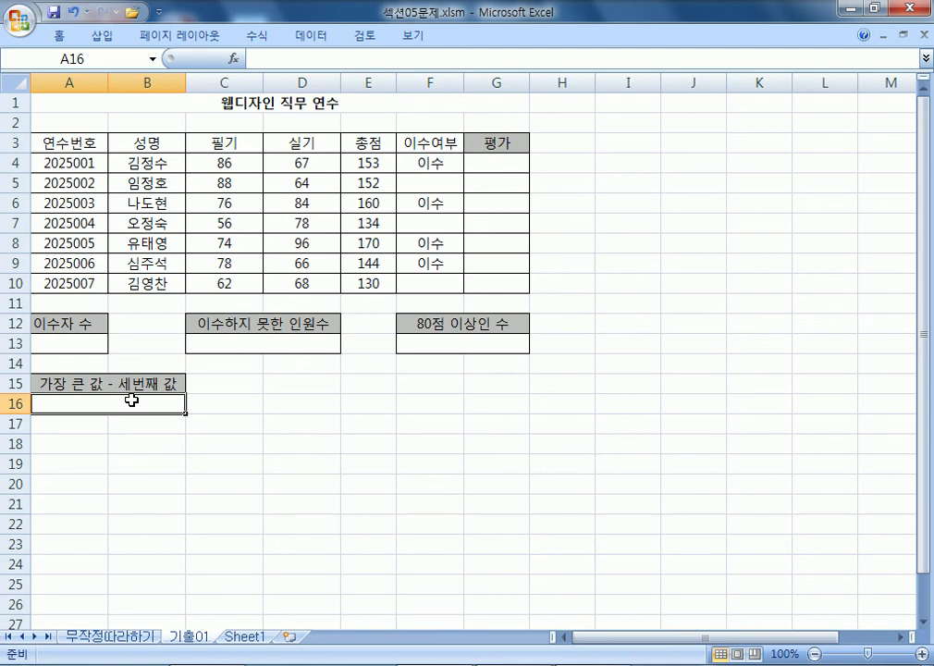
left_click(507, 162)
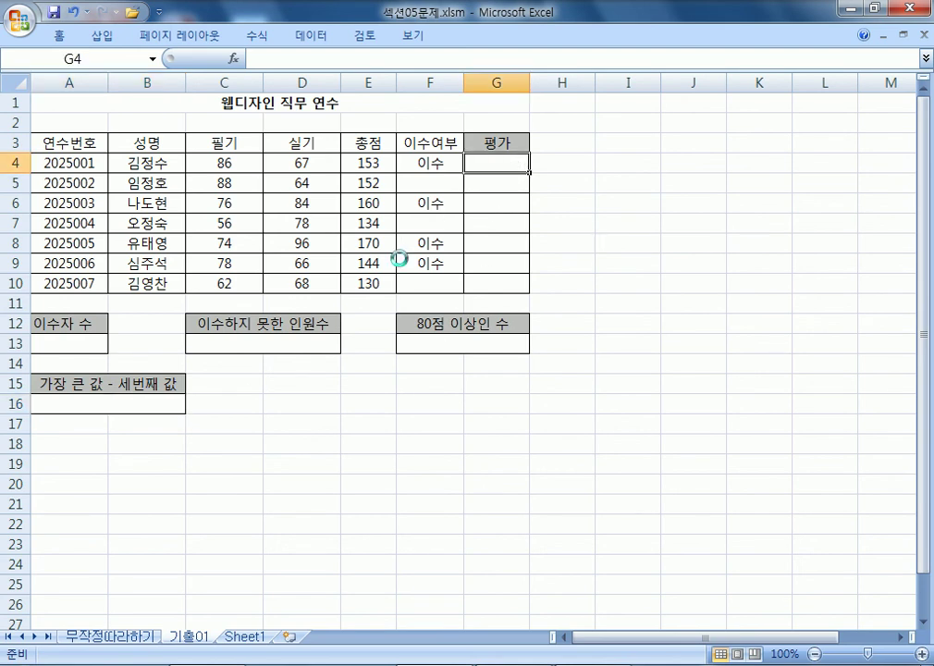
Start a RANK formula in G4 that ranks E4 within the absolute range $E$4:$E$10
scroll(399, 258, "up", 5, "ctrl")
scroll(396, 253, "up", 1)
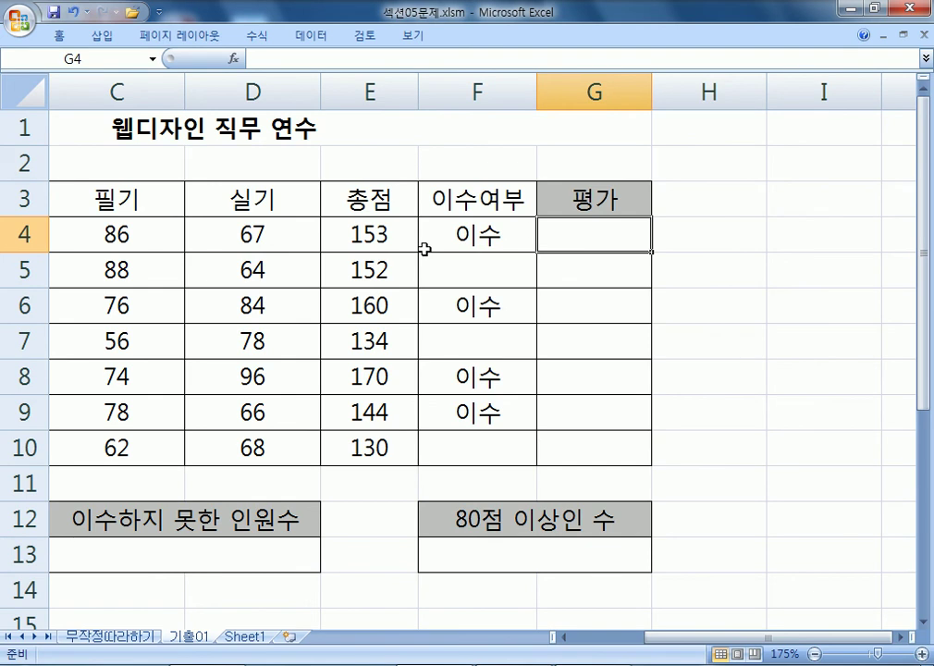
left_click_drag(393, 246, 371, 450)
left_click(592, 240)
type("=")
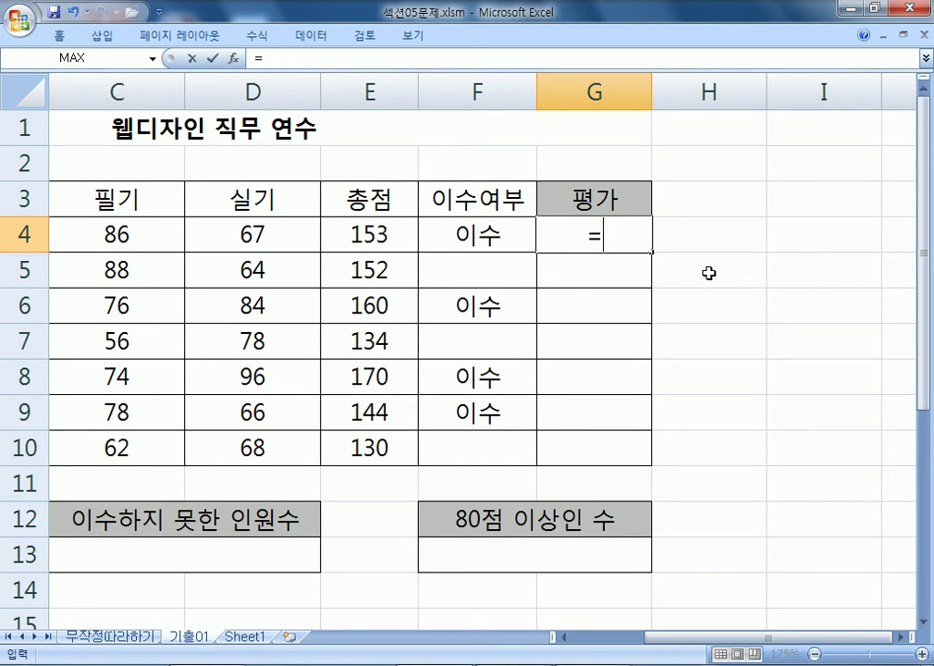
type("ㄱ")
key("BackSpace")
type("RANK(")
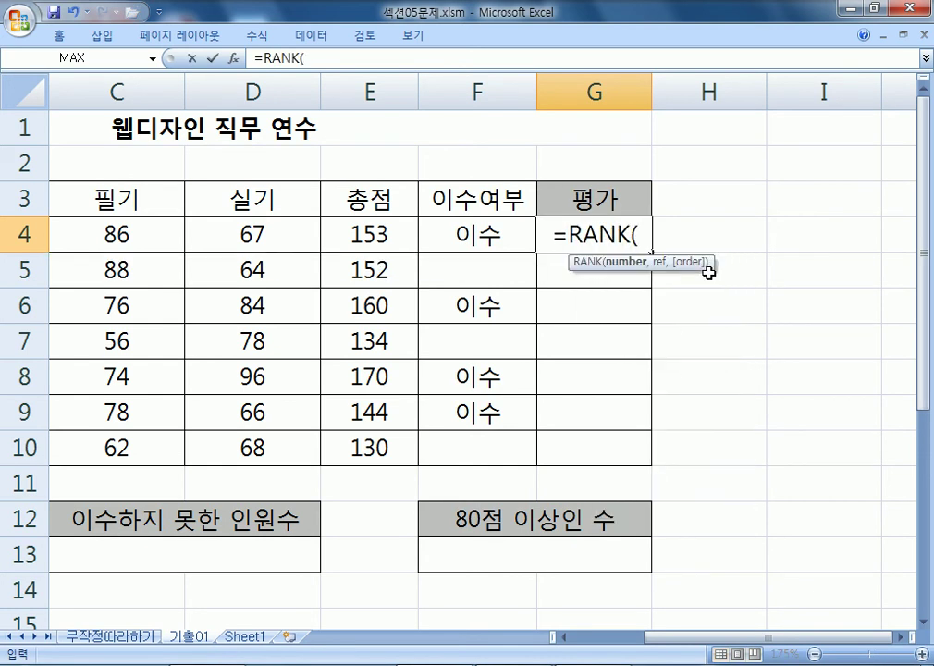
left_click(365, 234)
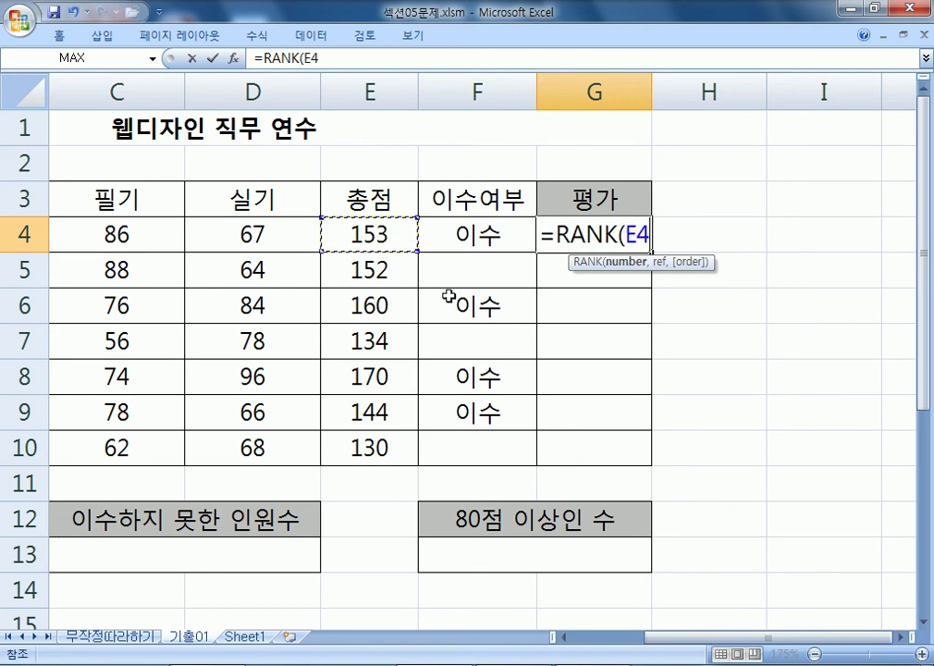
type(",")
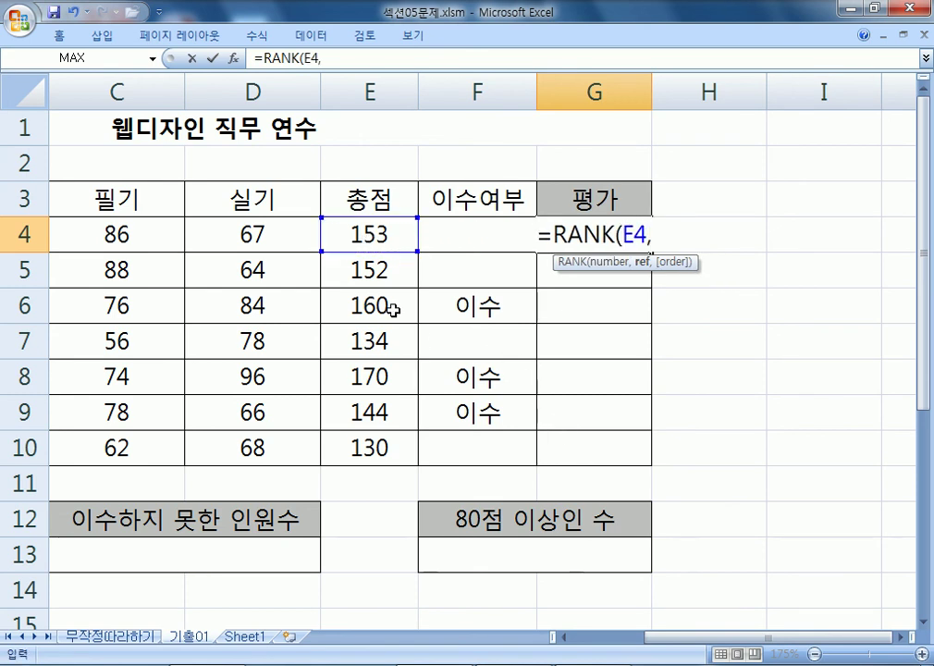
left_click_drag(350, 232, 369, 449)
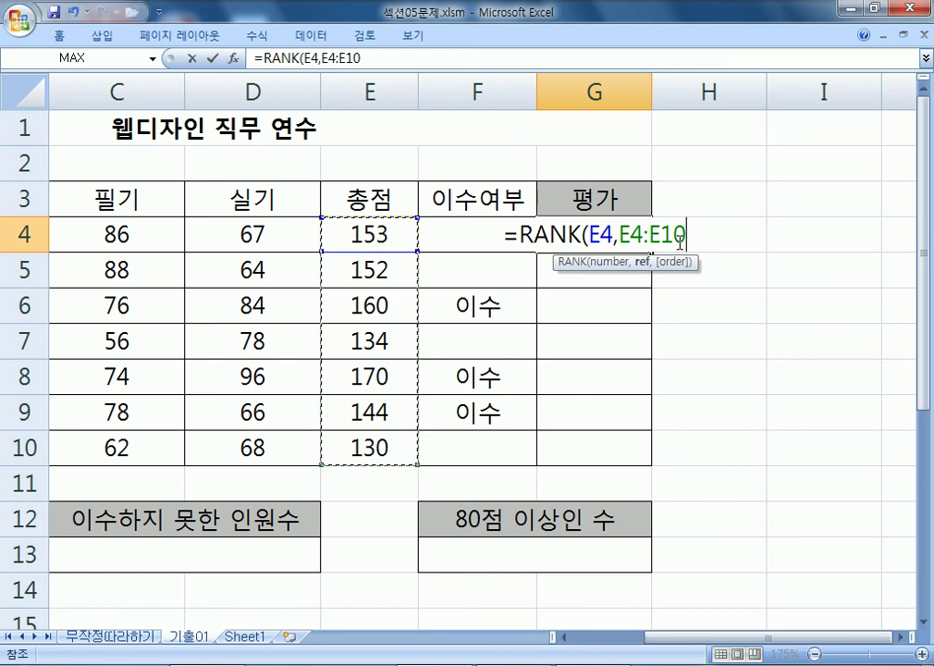
key("F4")
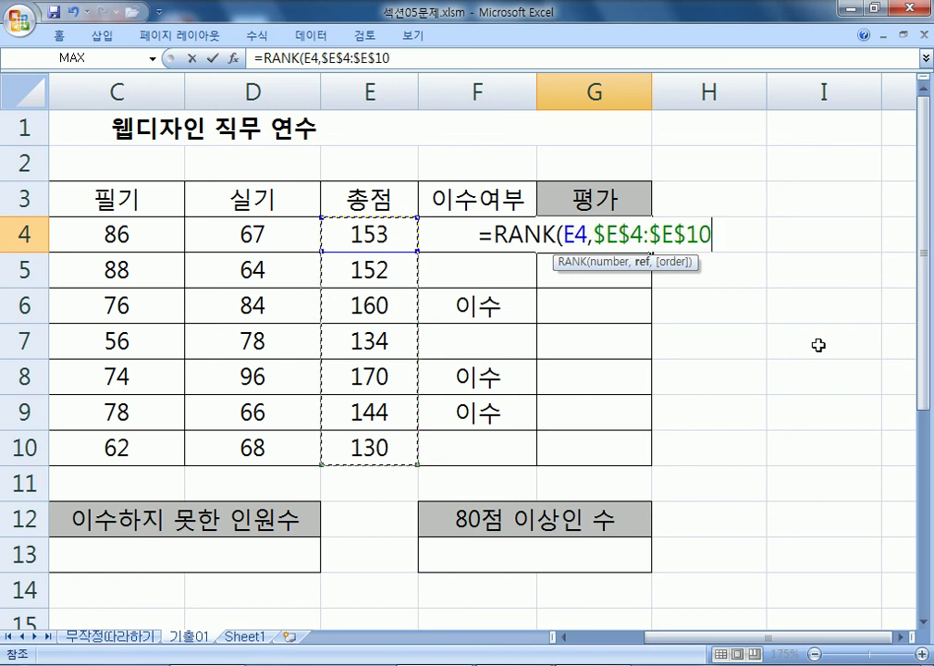
Complete G4's RANK formula with ascending order 1 and fill it down through G10
type(",")
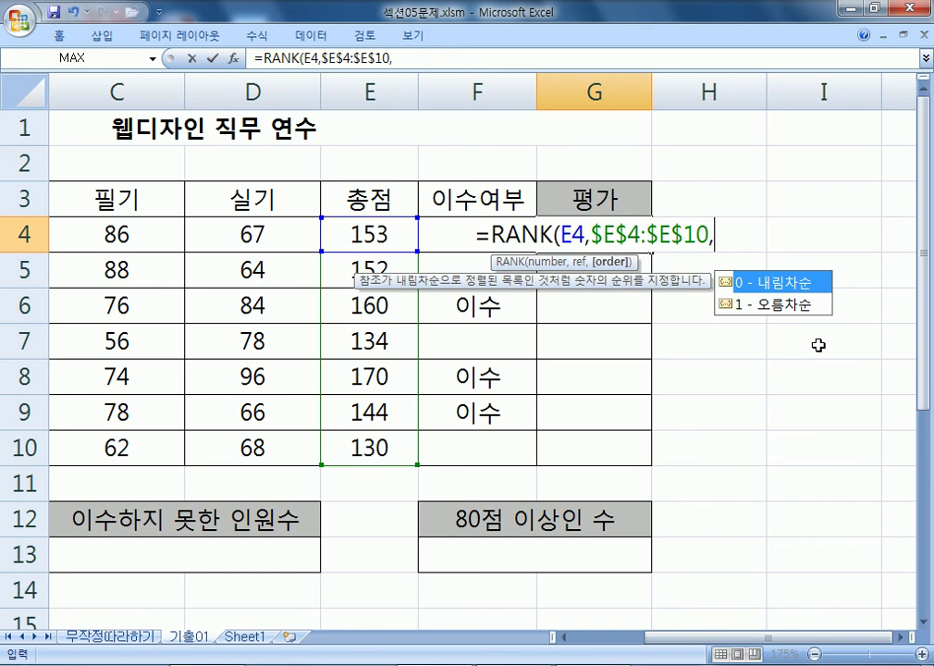
left_click(777, 305)
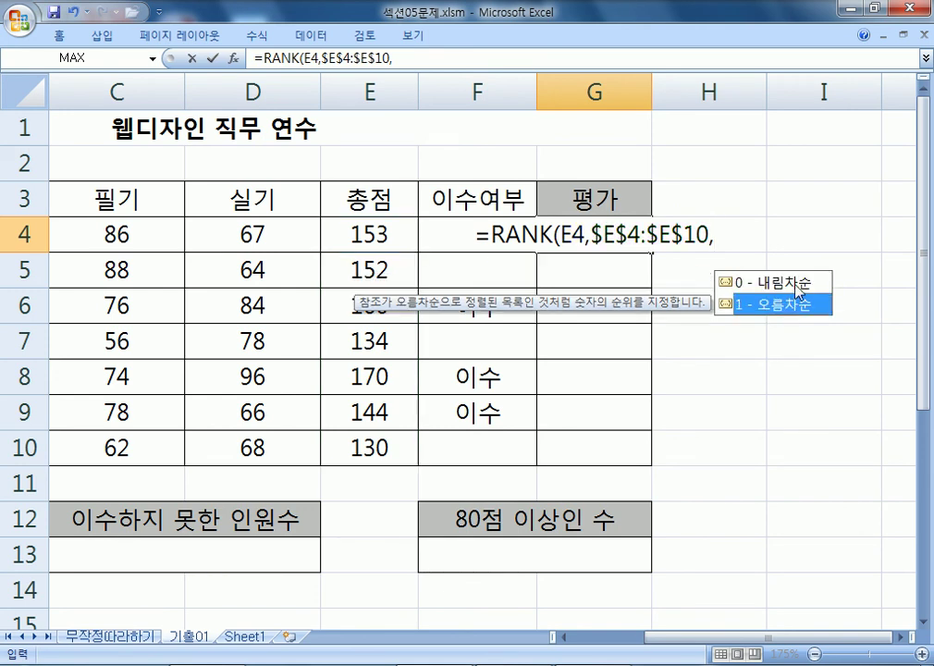
left_click(796, 283)
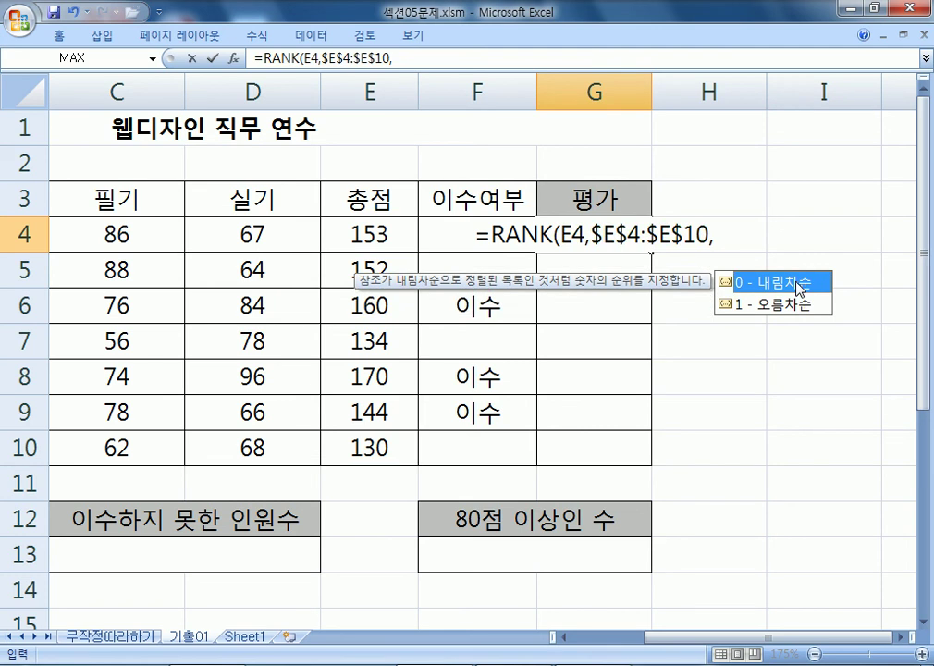
left_click(794, 305)
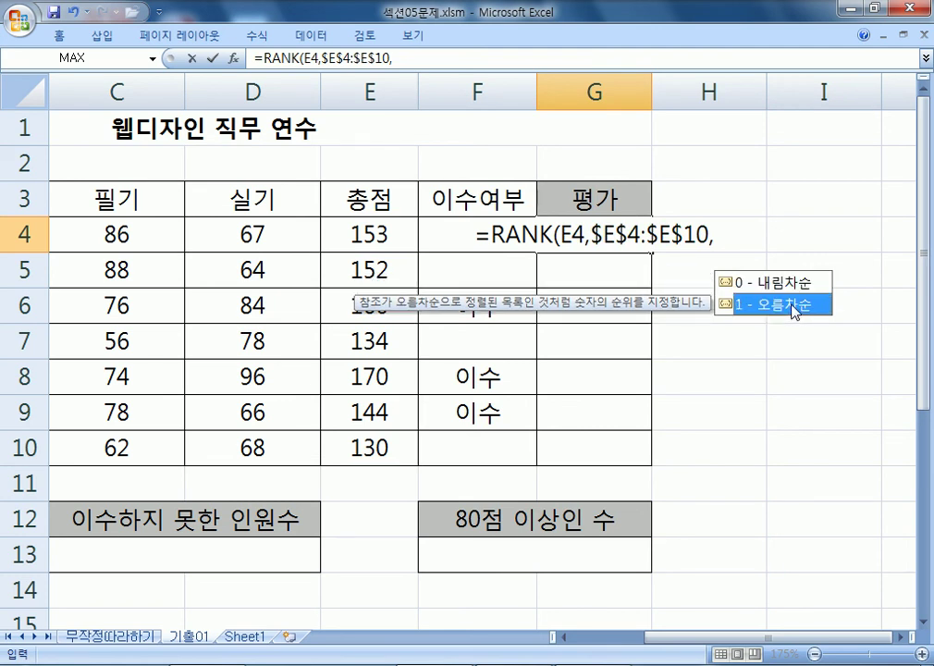
double_click(793, 305)
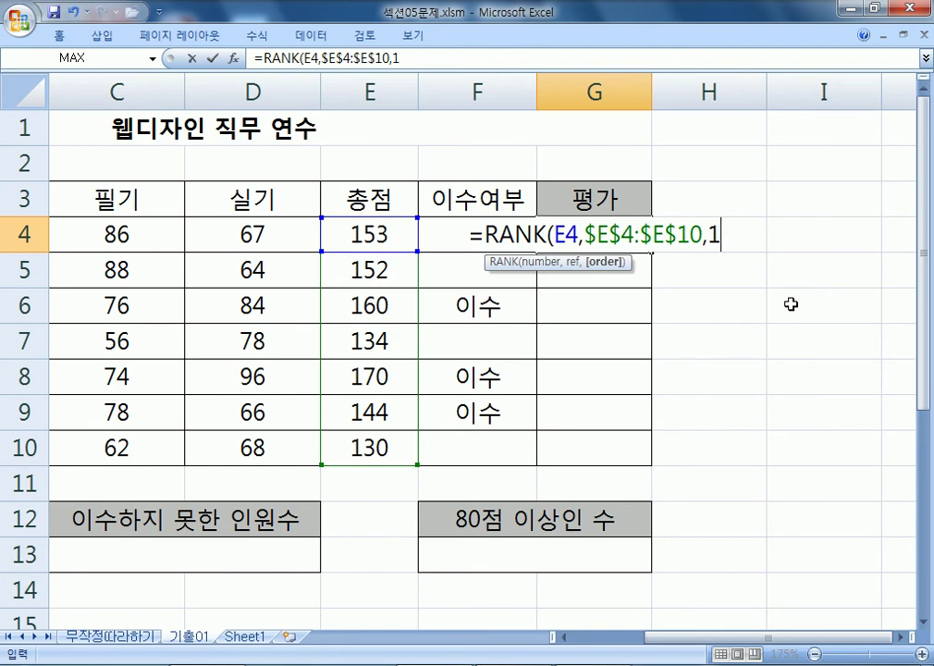
type(")")
key("Return")
left_click(580, 240)
left_click_drag(650, 251, 655, 459)
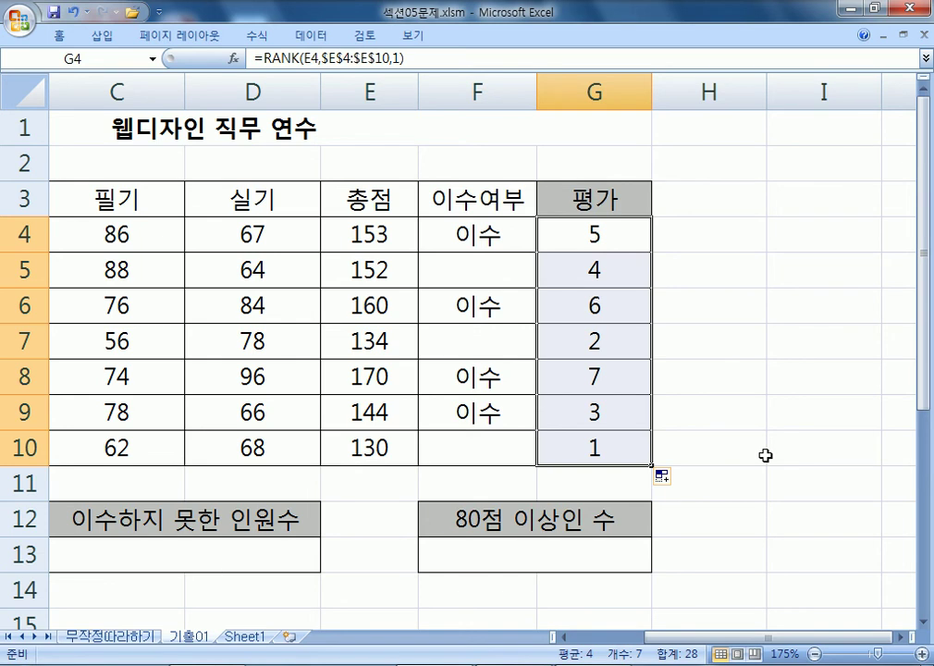
Look over the 이수자 수 answer cell and the 이수 entries in the 이수여부 column, F4:F10
key("Home")
scroll(417, 371, "down", 1)
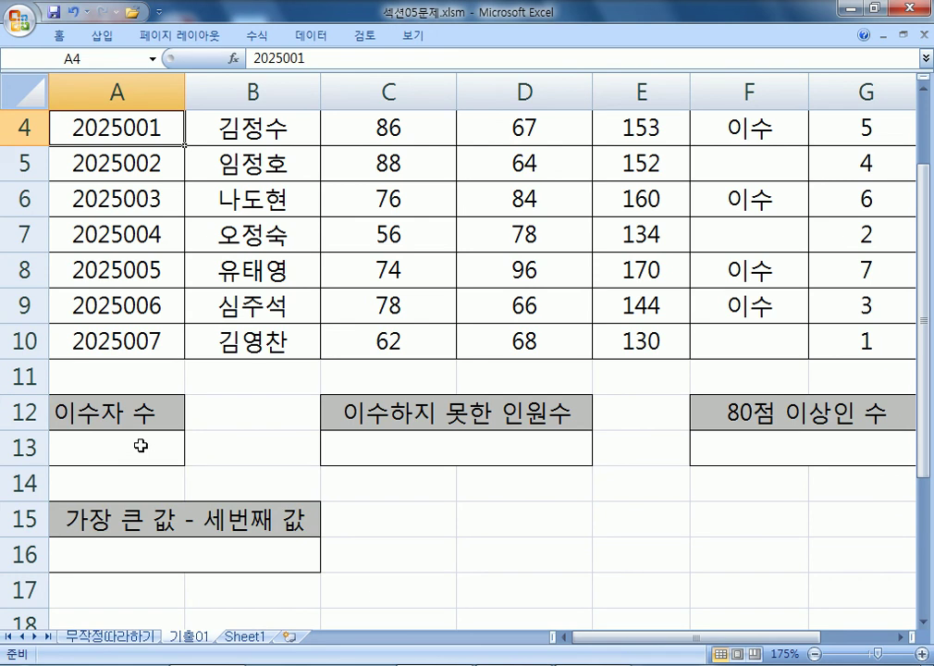
scroll(141, 446, "up", 1)
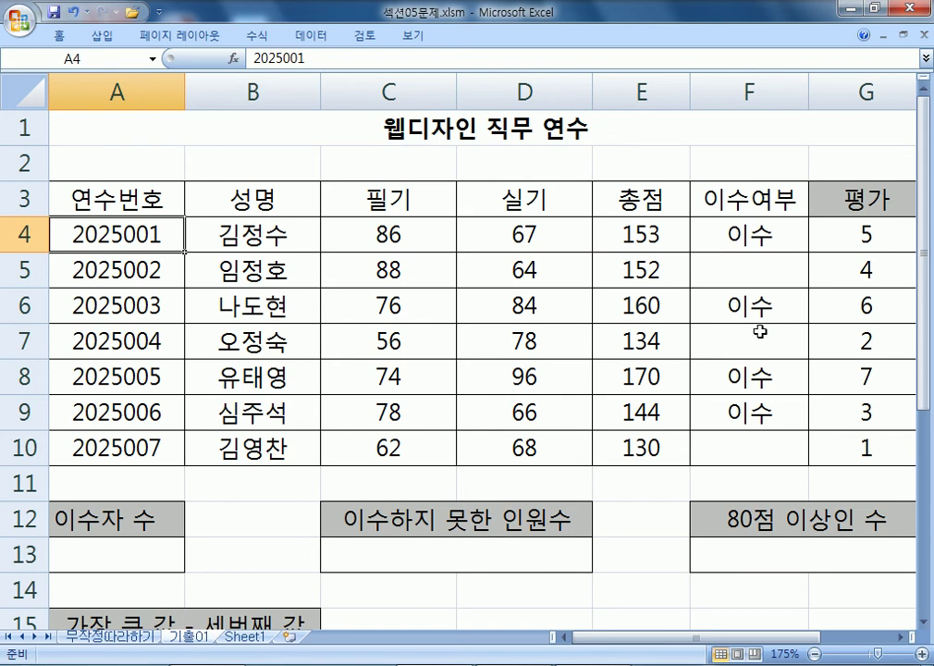
left_click_drag(738, 233, 740, 443)
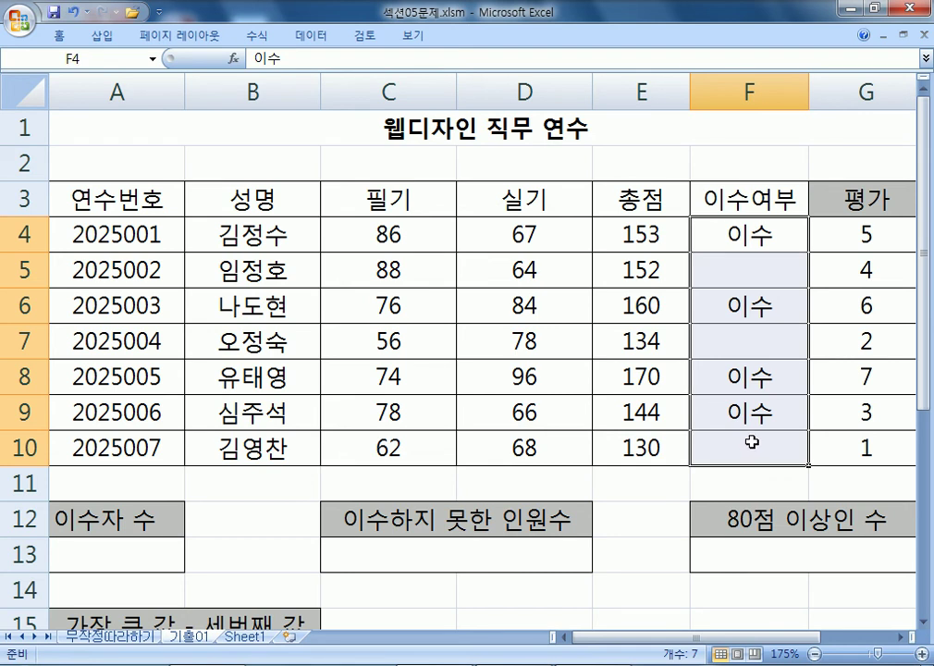
scroll(751, 442, "down", 2, "ctrl")
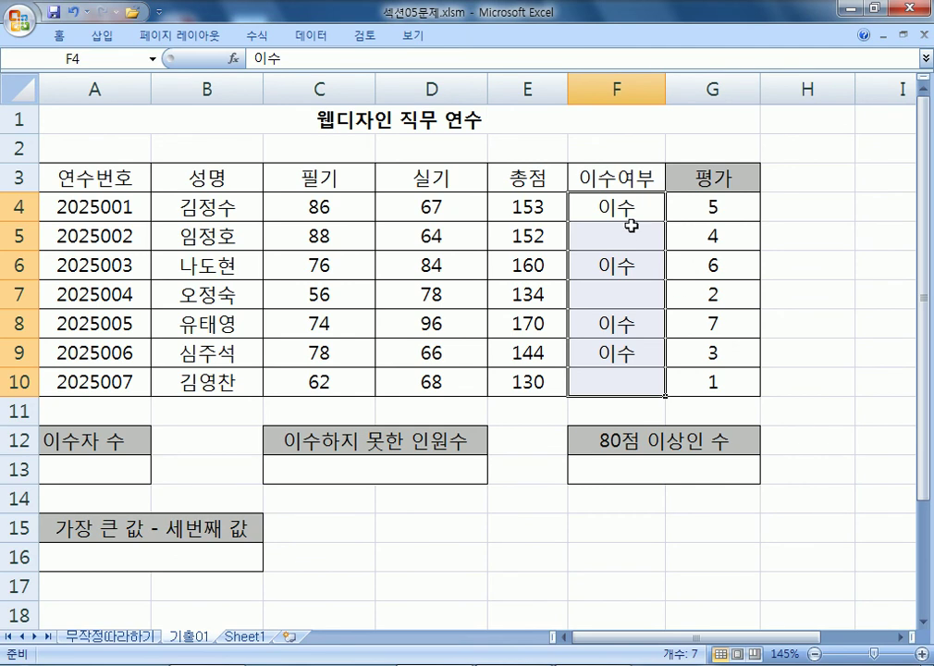
left_click(923, 621)
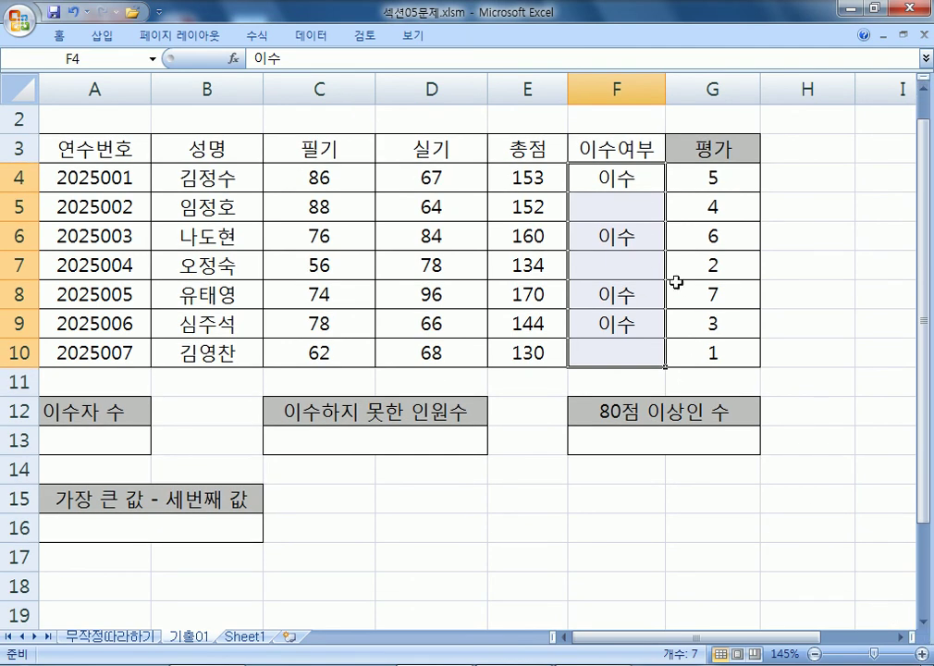
left_click(923, 621)
left_click(925, 625)
left_click(622, 155)
left_click(618, 209)
left_click(618, 268)
left_click(619, 292)
Start a COUNTIF formula in the 이수자 수 answer cell A13 with F4:F10 as its range
left_click(74, 411)
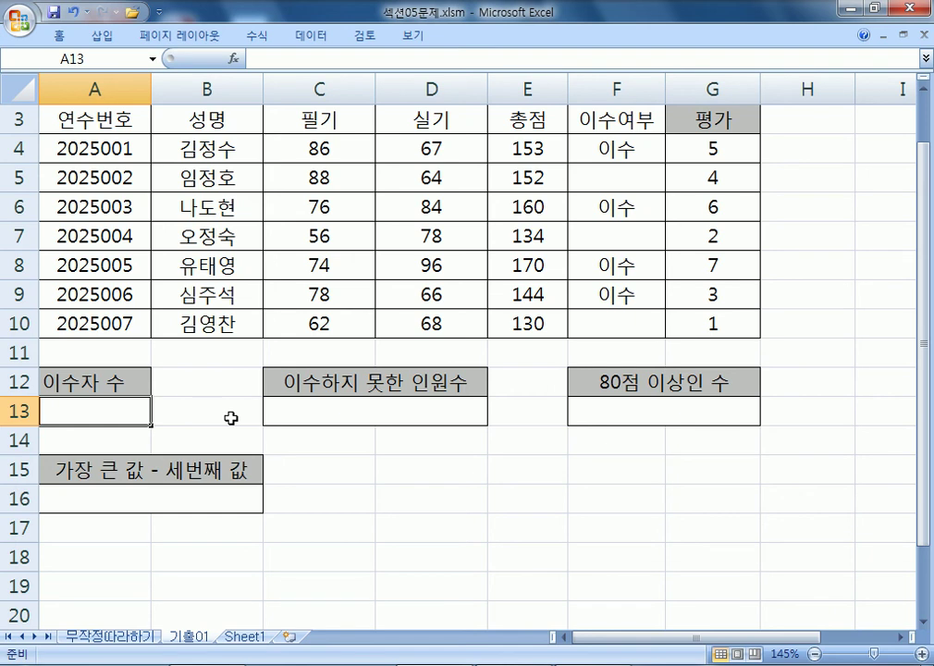
type("=COU")
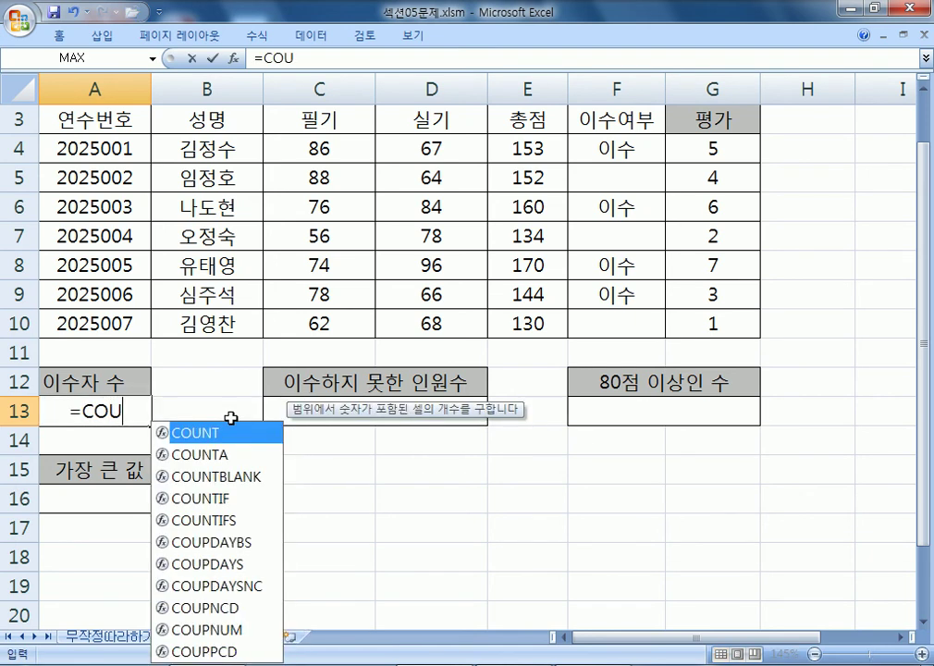
type("NTIF(")
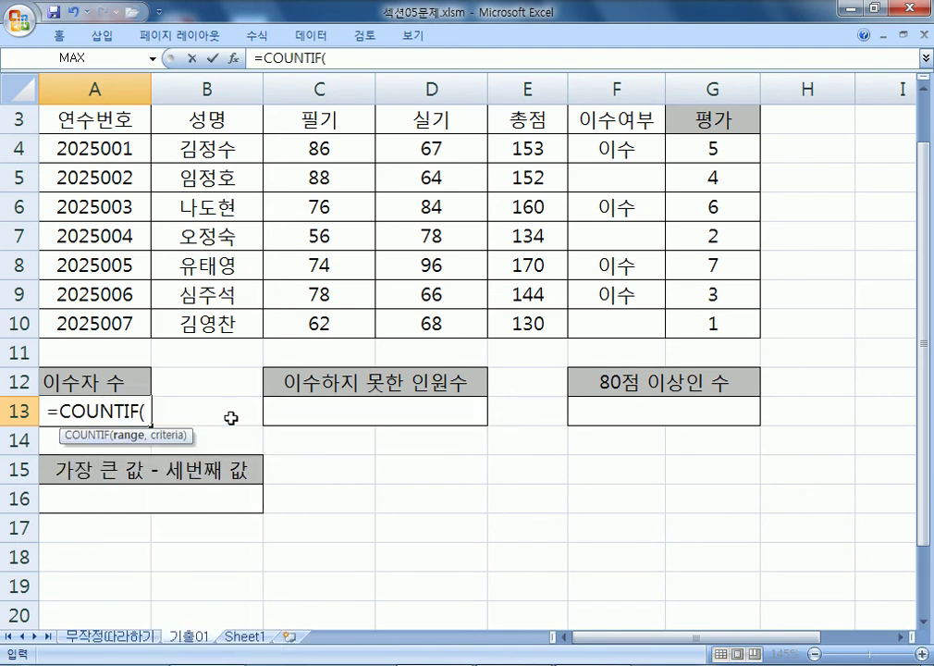
left_click_drag(605, 150, 602, 310)
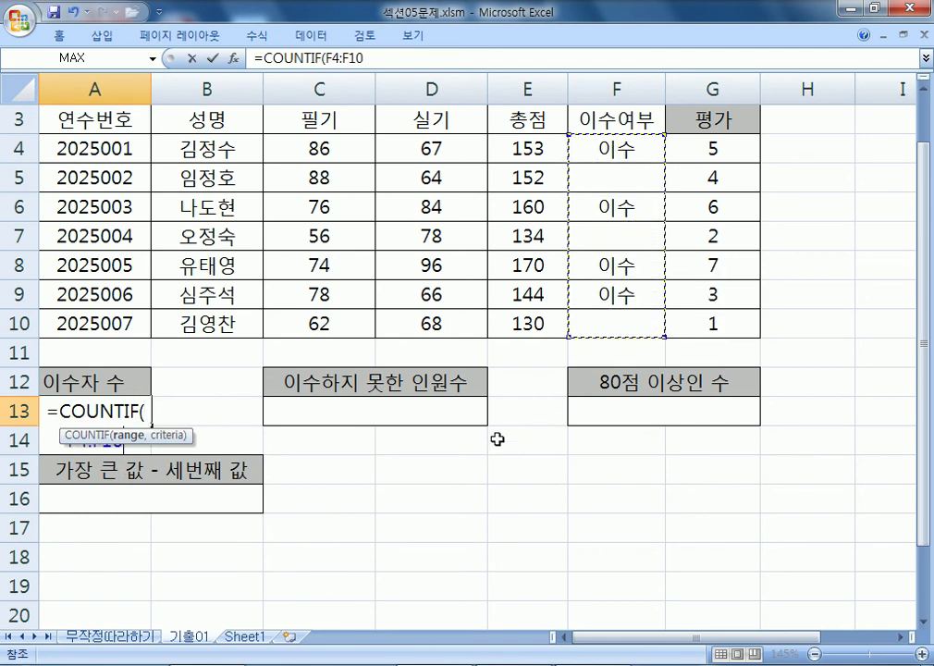
type(",")
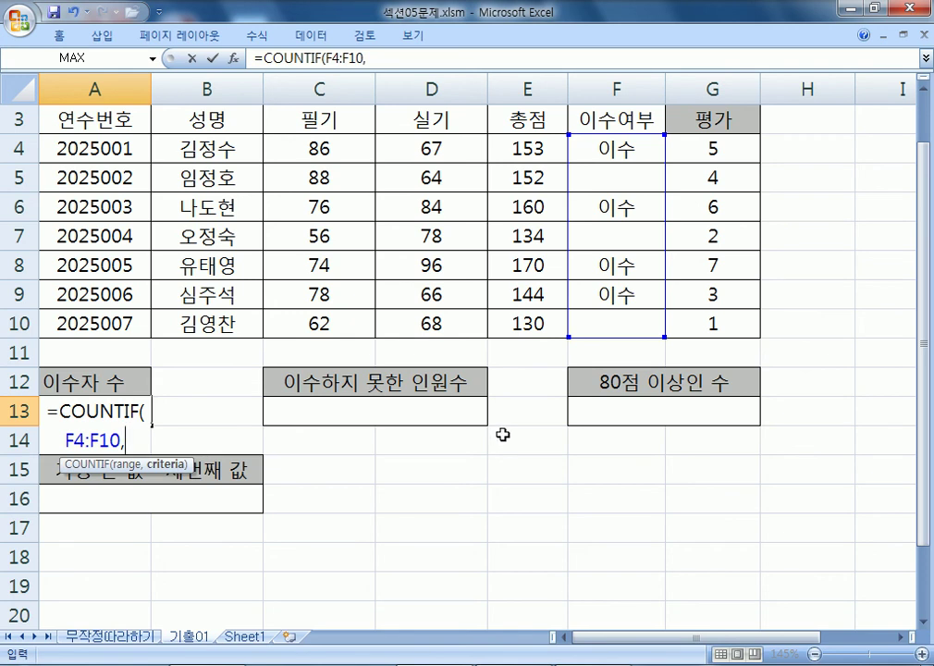
left_click(617, 151)
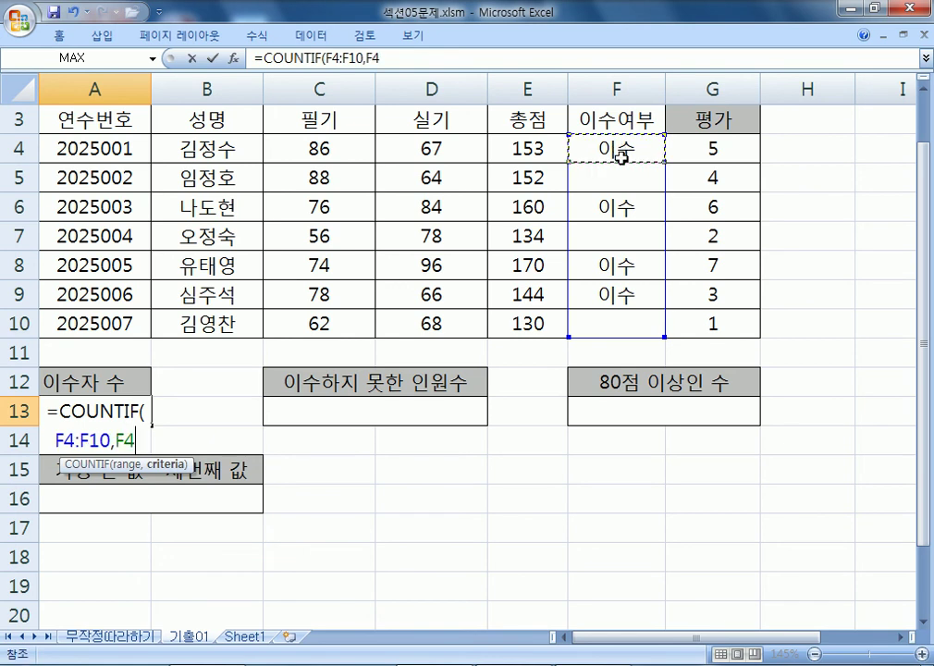
left_click(619, 206)
left_click(617, 265)
left_click(622, 294)
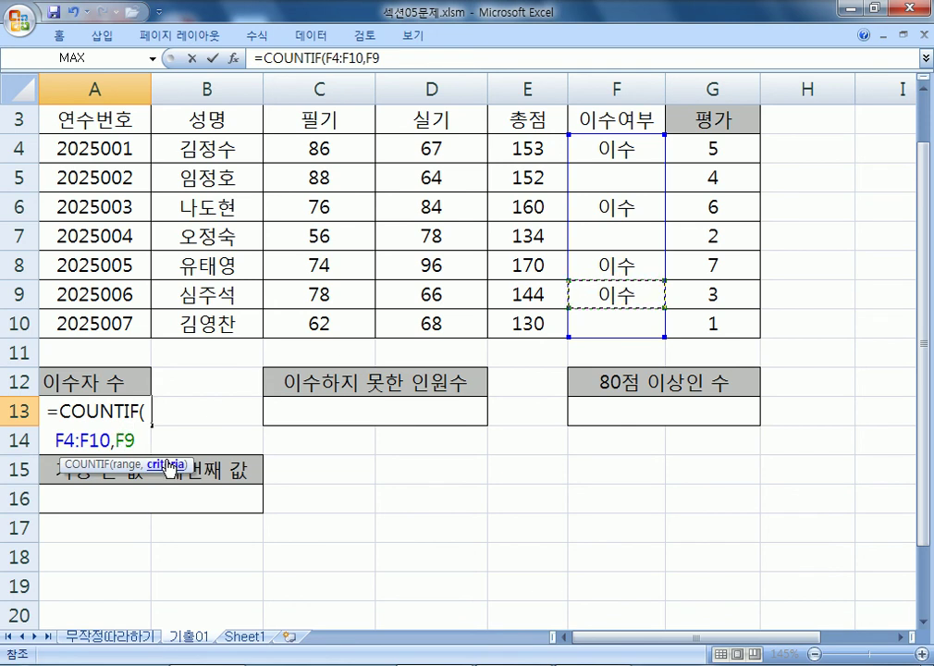
Set the COUNTIF criterion to the text "이수" and complete the formula as =COUNTIF(F4:F10,"이수")
left_click_drag(188, 462, 224, 356)
left_click_drag(137, 440, 114, 440)
type("\"이수")
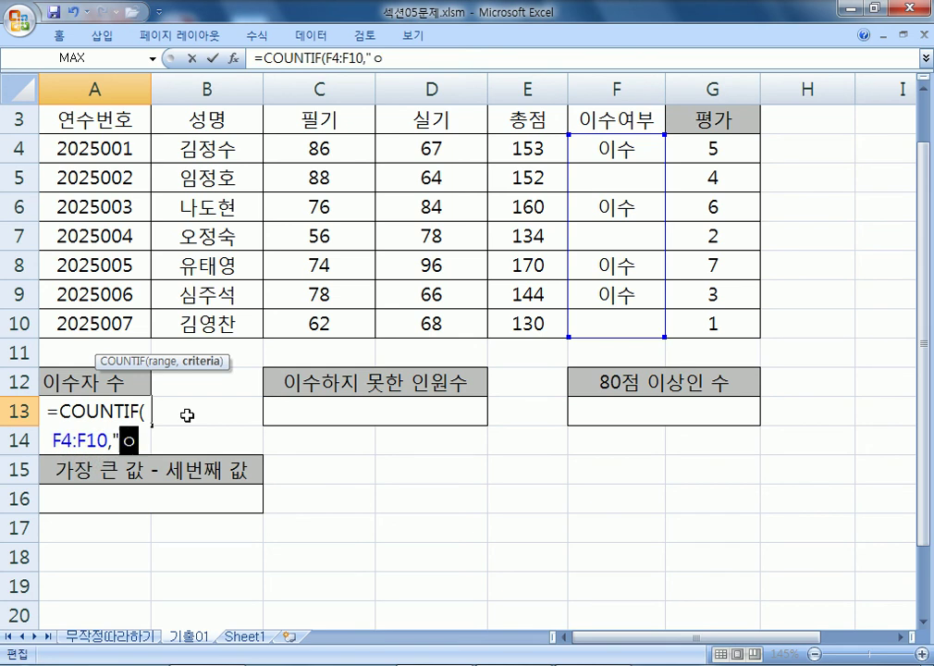
type("\")")
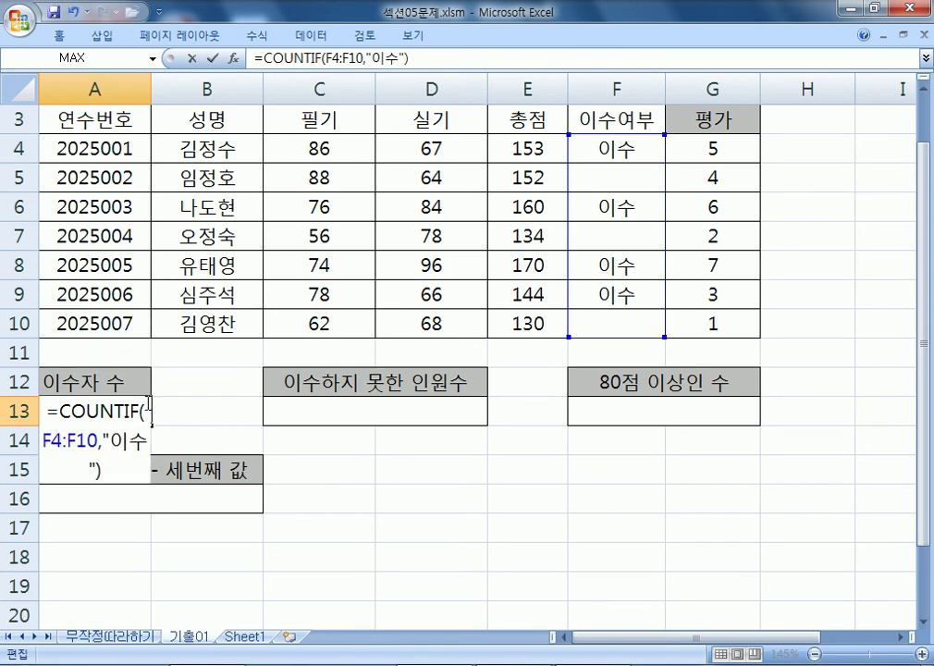
key("Return")
Copy A13's COUNTIF formula into Notepad below the =A1+B1 note and append &"명" to it
left_click(120, 416)
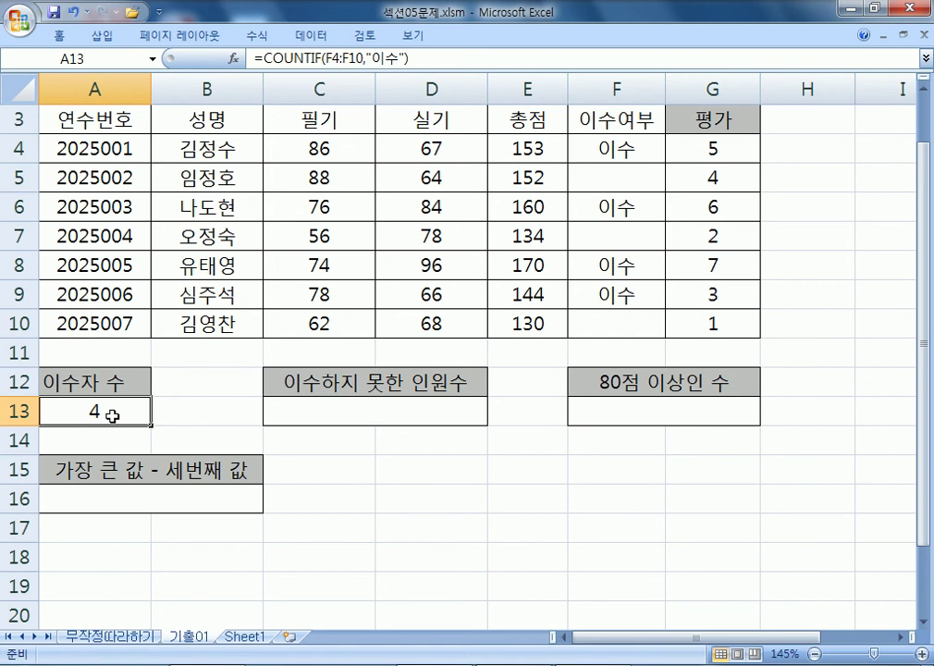
left_click(428, 55)
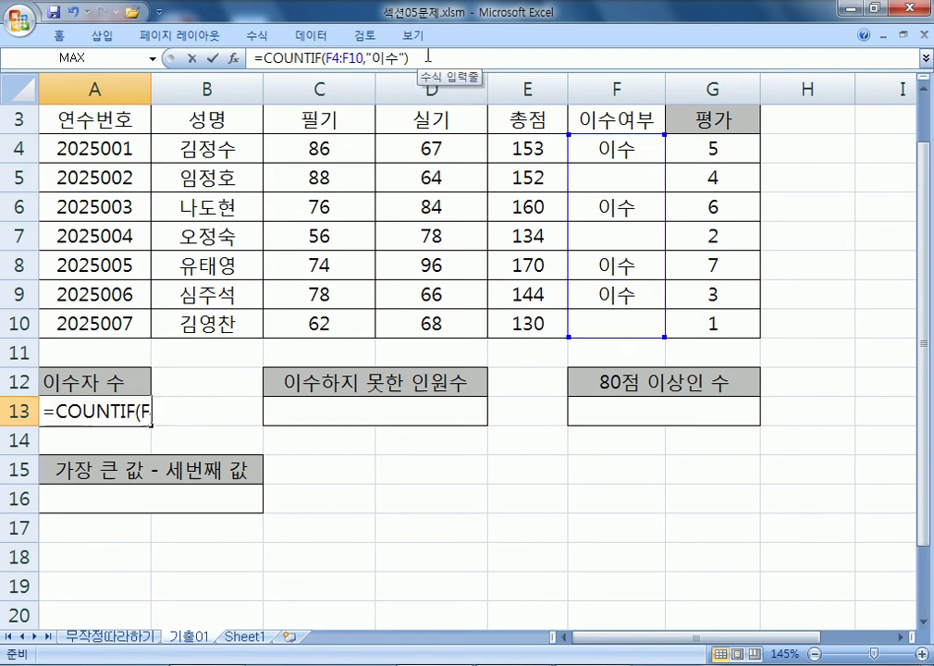
left_click(445, 57)
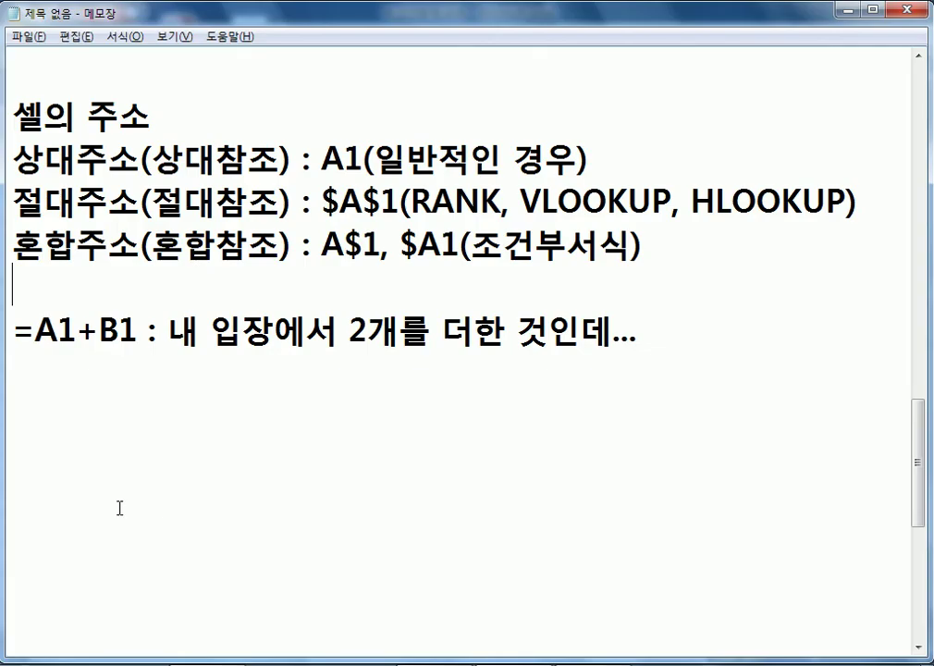
left_click(85, 428)
type("=COUNTIF(F4:F10,\"이수\")")
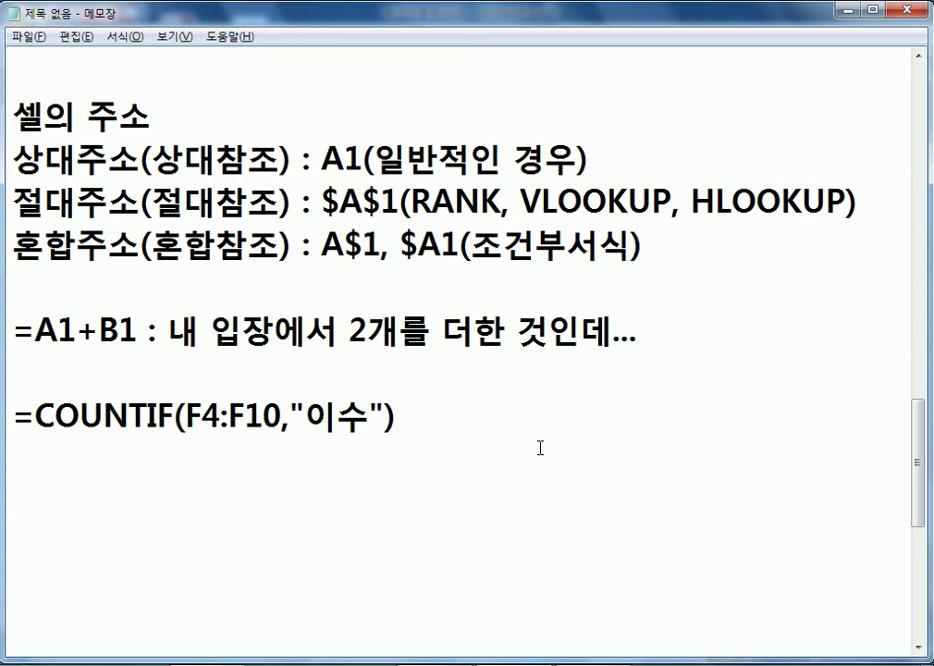
type("&\"A")
type("U")
key("BackSpace")
key("BackSpace")
type("명\"")
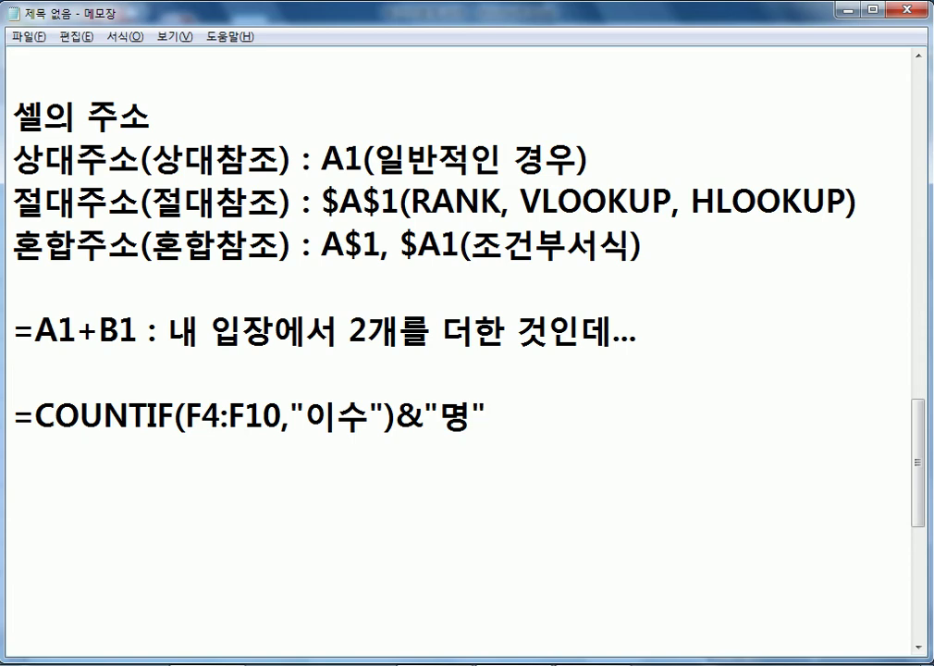
Switch back to Excel and extend A13's formula to =COUNTIF(F4:F10,"이수")&"명"
key("alt+Tab")
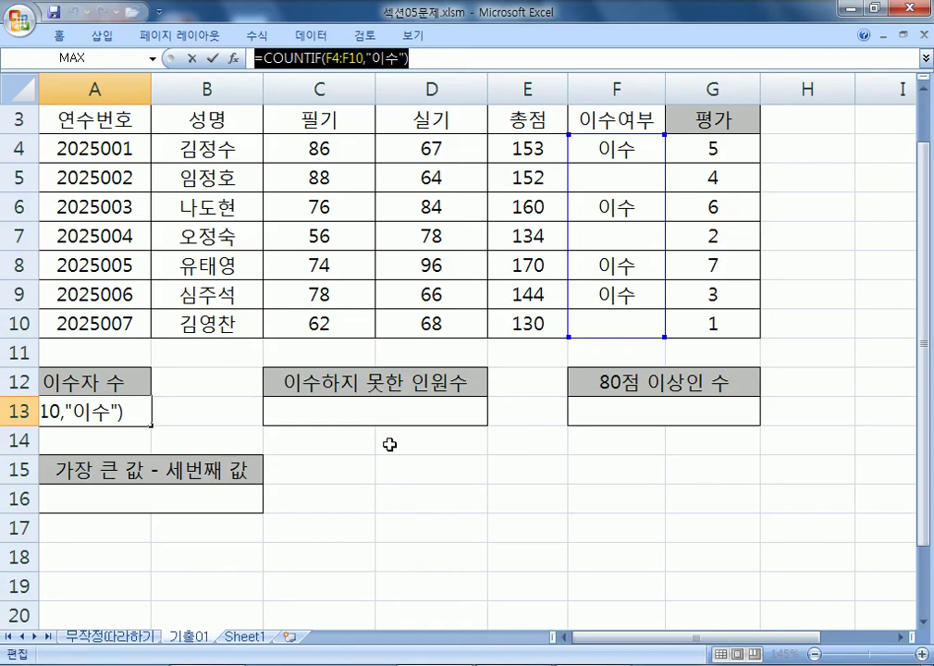
left_click(332, 44)
type("&\"AUD")
key("BackSpace")
key("BackSpace")
key("BackSpace")
key("Hangul")
type("명\"")
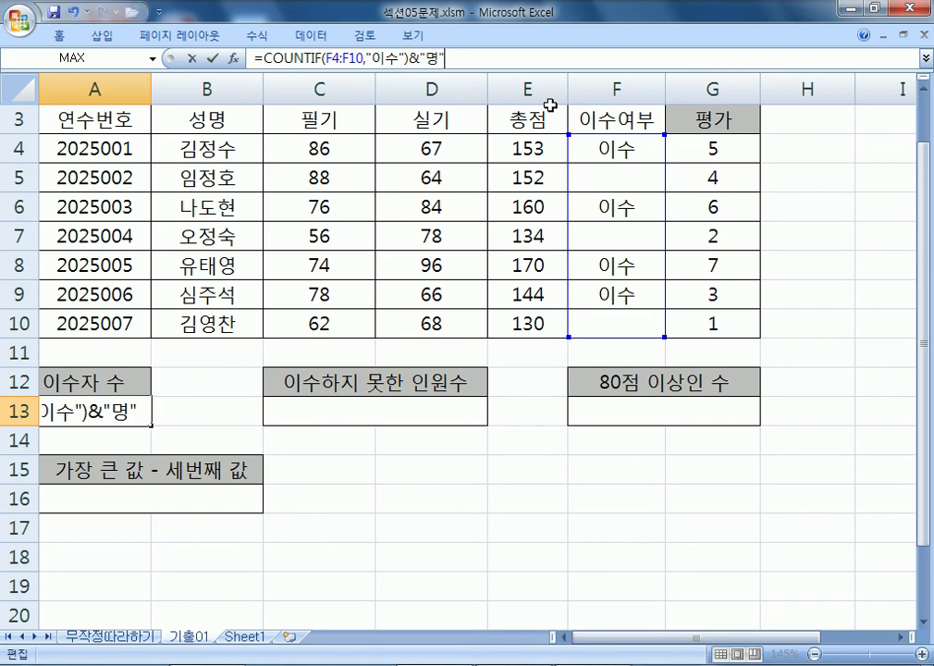
key("Return")
key("Up")
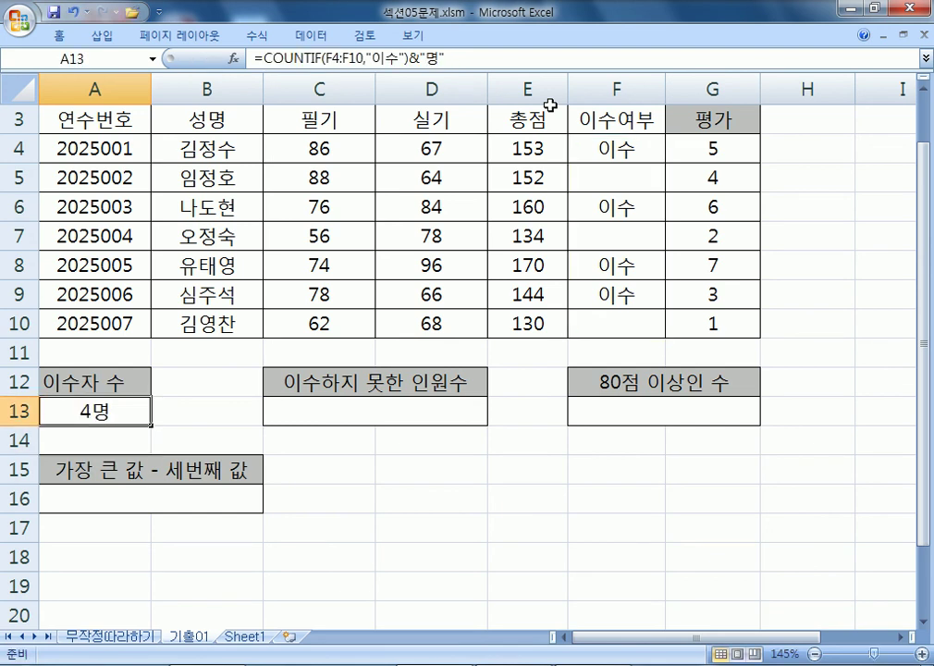
Switch to Notepad, examine the COUNTIF part, the & operator and the "명" text of the noted formula, and return to Excel
key("alt+Tab")
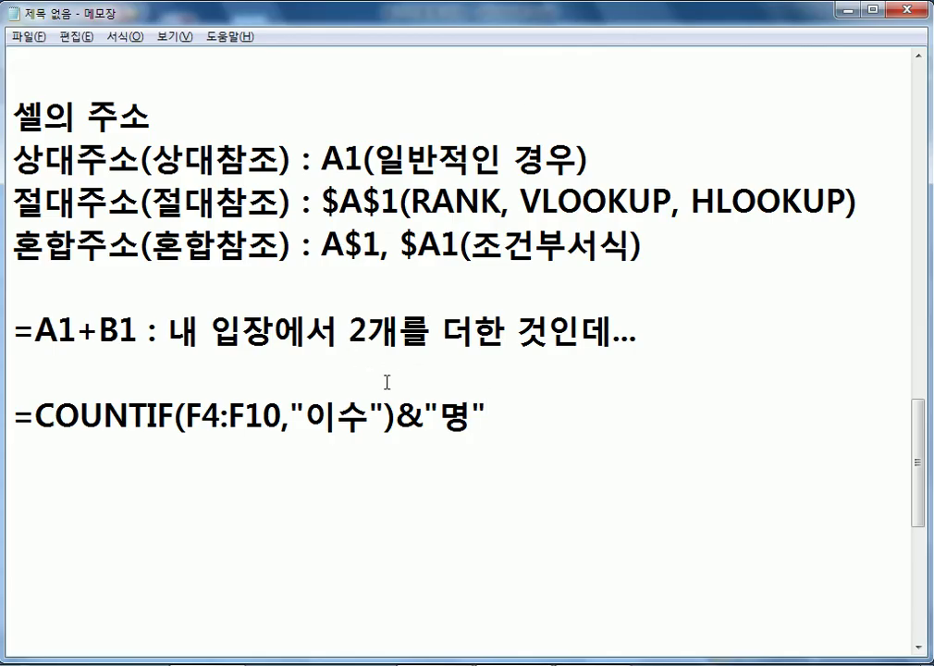
double_click(400, 421)
left_click(400, 421)
left_click_drag(400, 422, 303, 422)
left_click_drag(425, 420, 508, 420)
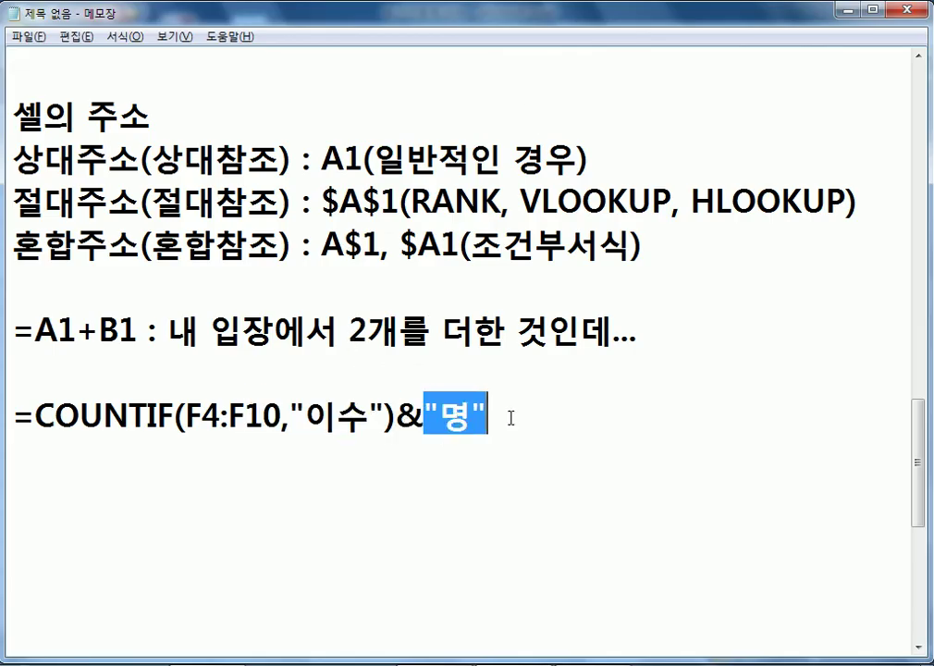
double_click(410, 421)
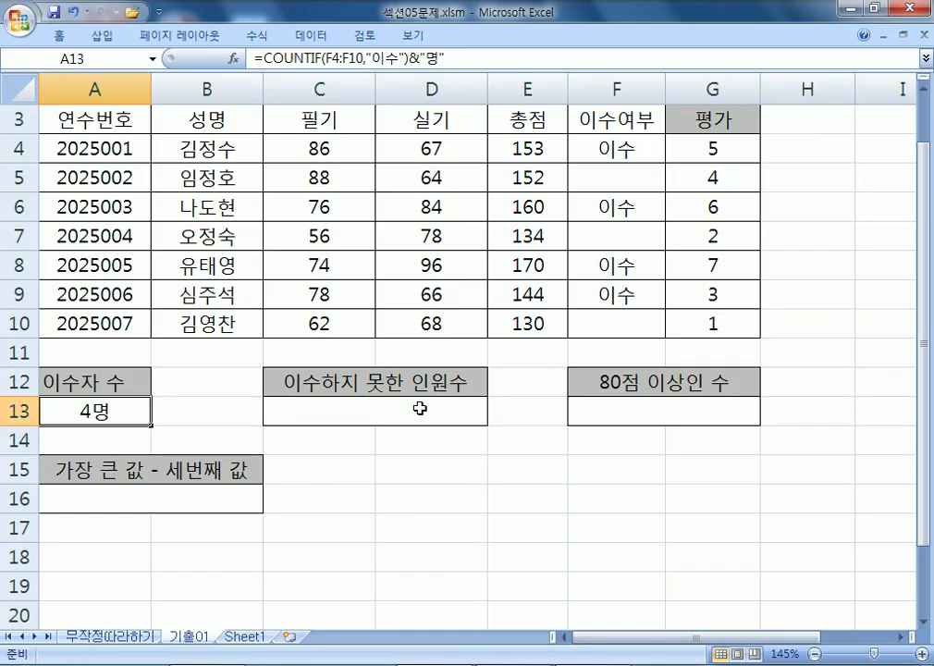
key("alt+Tab")
Start a COUNTBLANK formula in the 이수하지 못한 인원수 answer cell C13
left_click(400, 407)
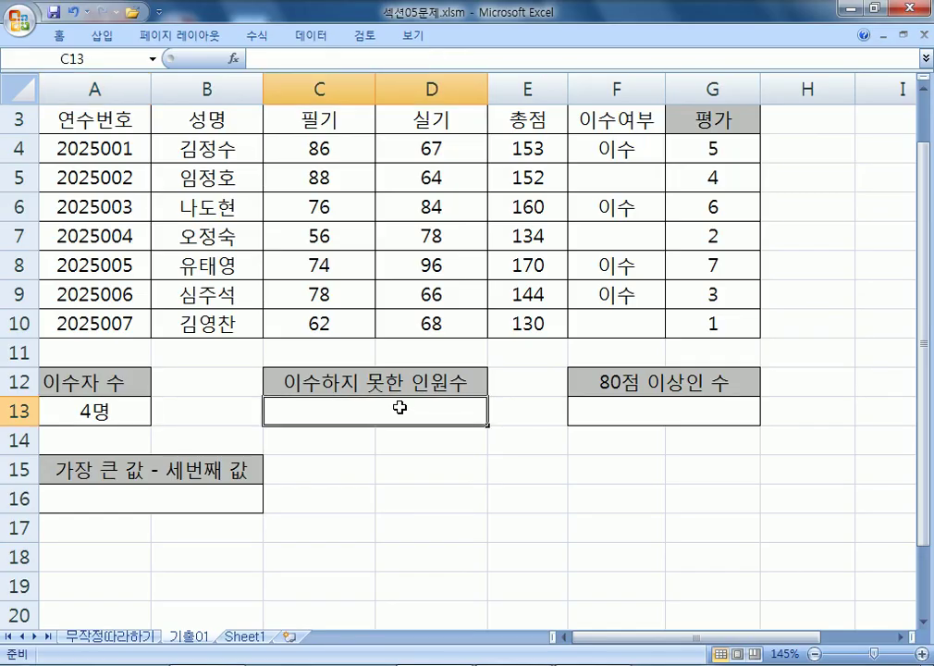
left_click_drag(622, 148, 602, 322)
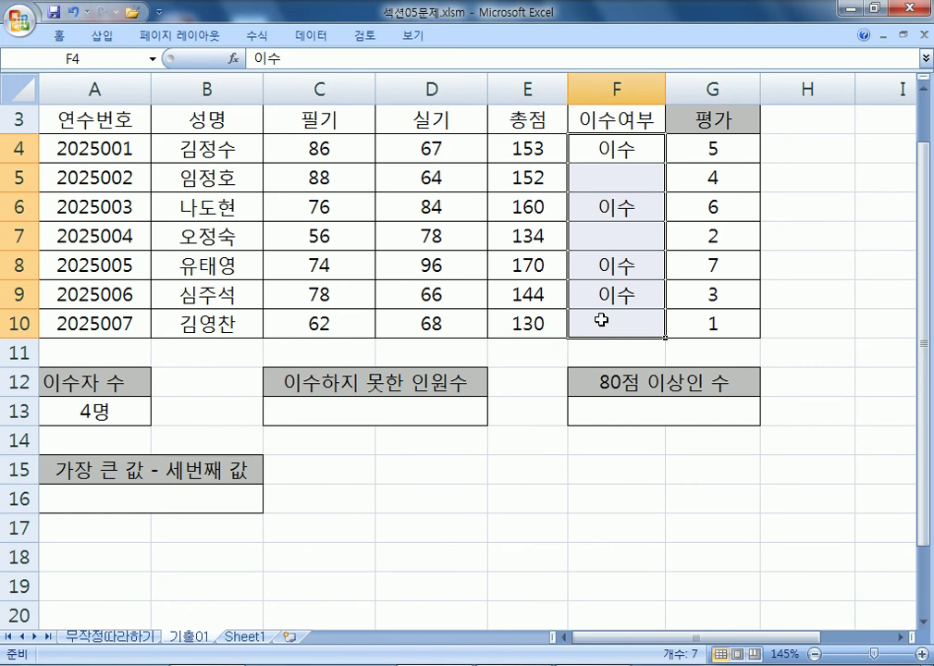
left_click_drag(623, 149, 602, 319)
left_click(430, 421)
type("=채")
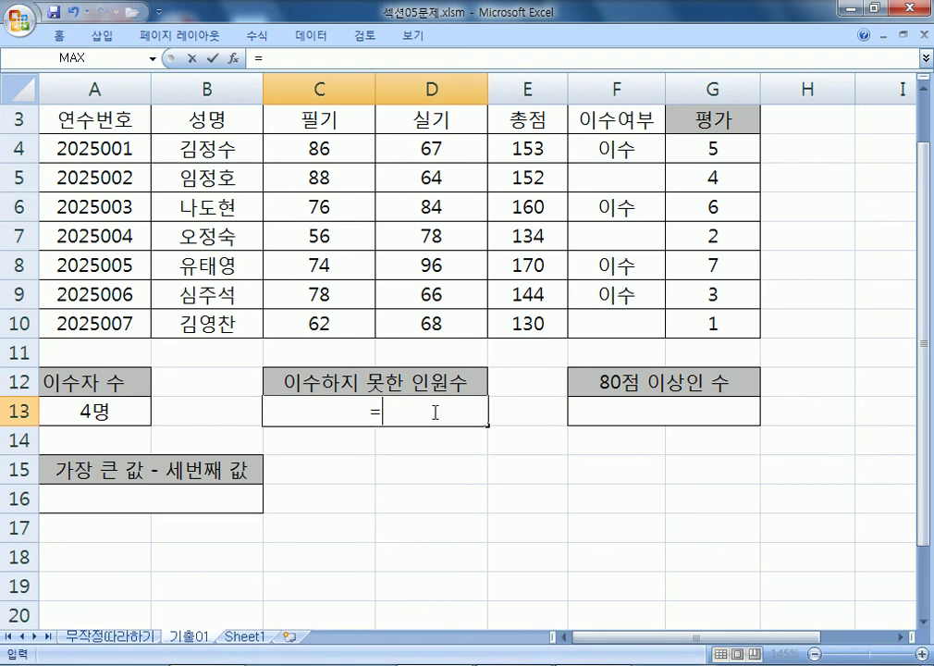
key("BackSpace")
key("Hangul")
key("BackSpace")
type("COUNTB")
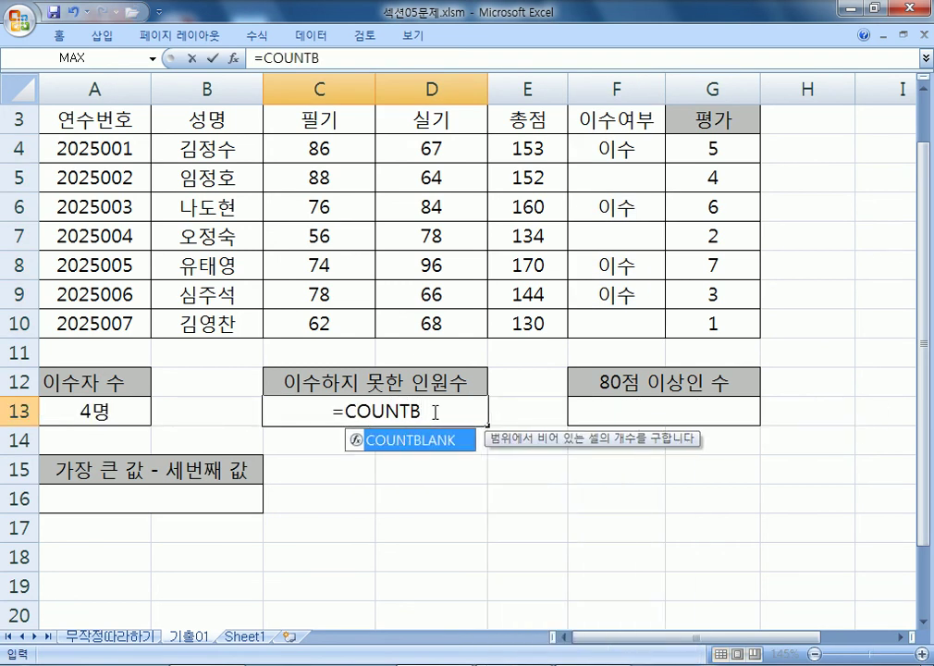
key("Tab")
Use F4:F10 as the COUNTBLANK range and complete the formula as =COUNTBLANK(F4:F10)&"명"
left_click_drag(609, 148, 600, 313)
type(")")
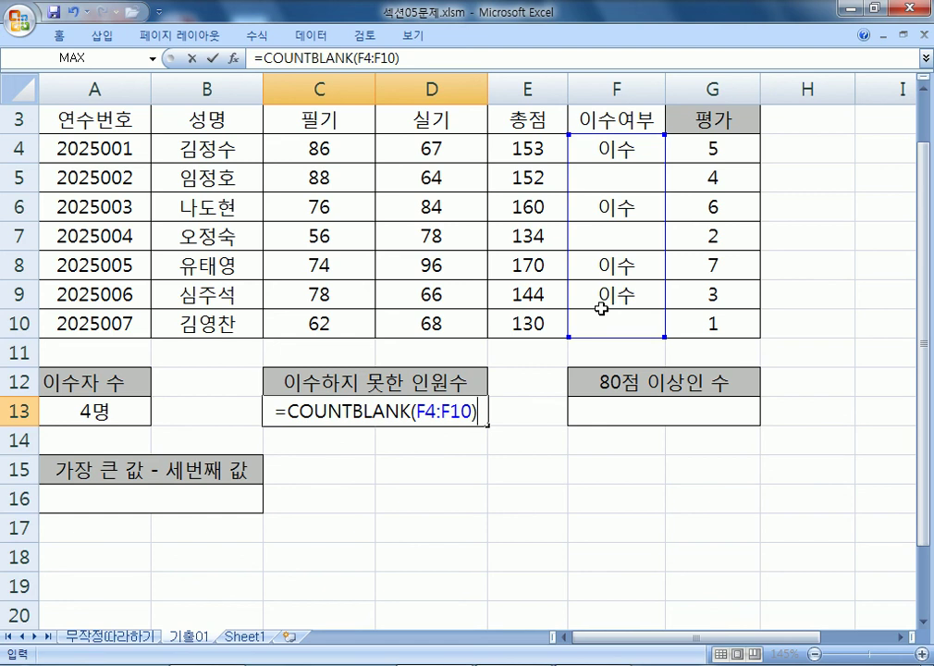
type("&\"명")
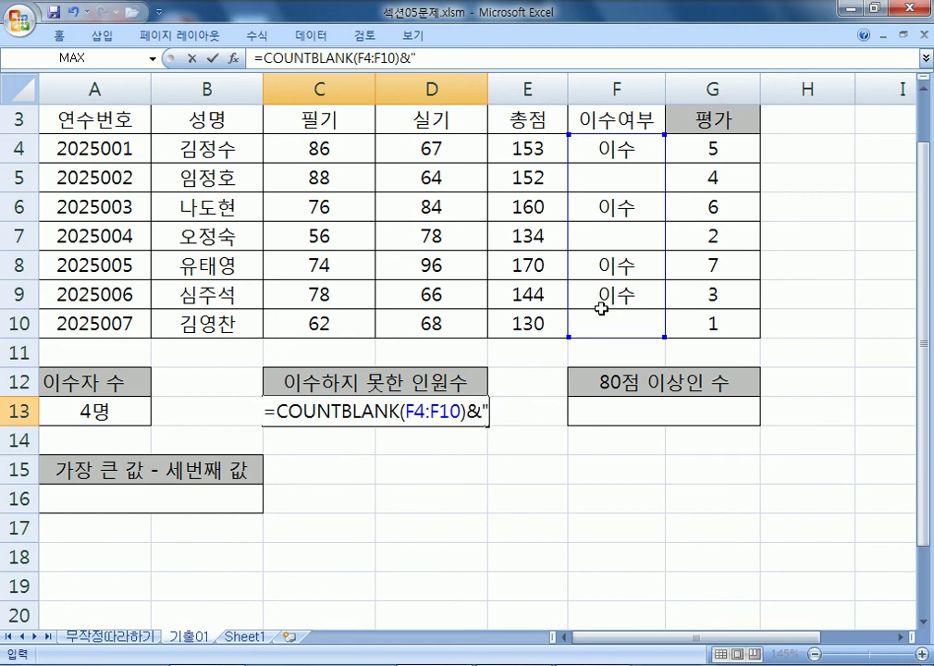
type("\"")
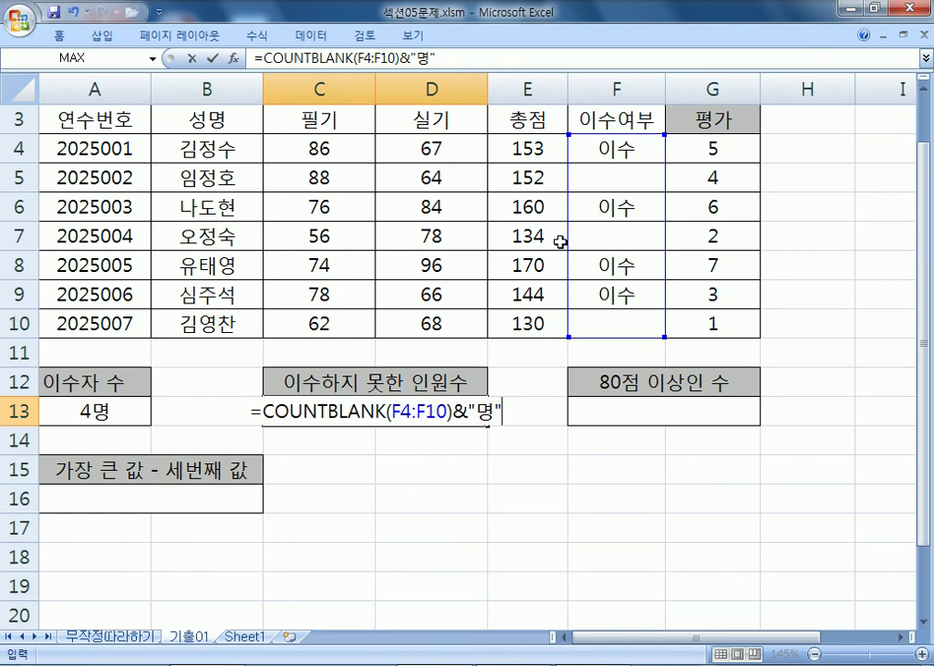
key("Return")
Start a COUNTIF formula in the 80점 이상인 수 answer cell F13
left_click(654, 412)
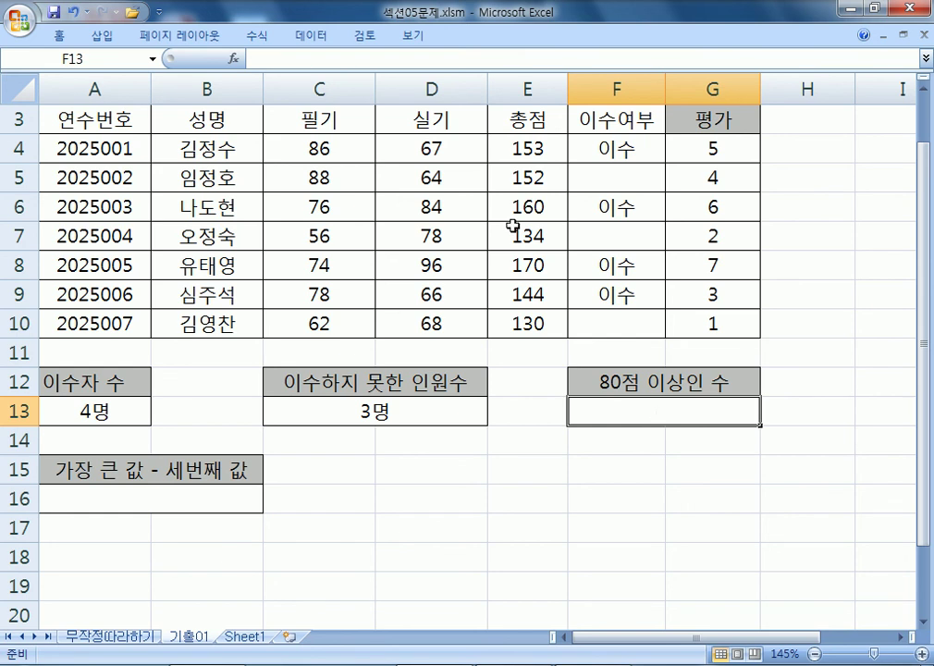
left_click_drag(344, 151, 330, 321)
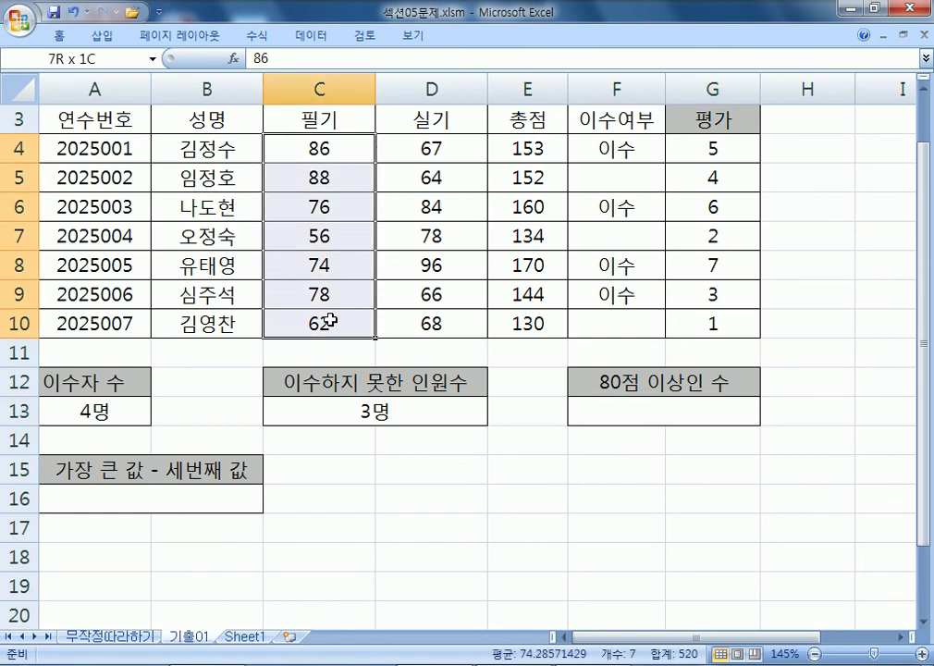
left_click_drag(434, 148, 432, 321)
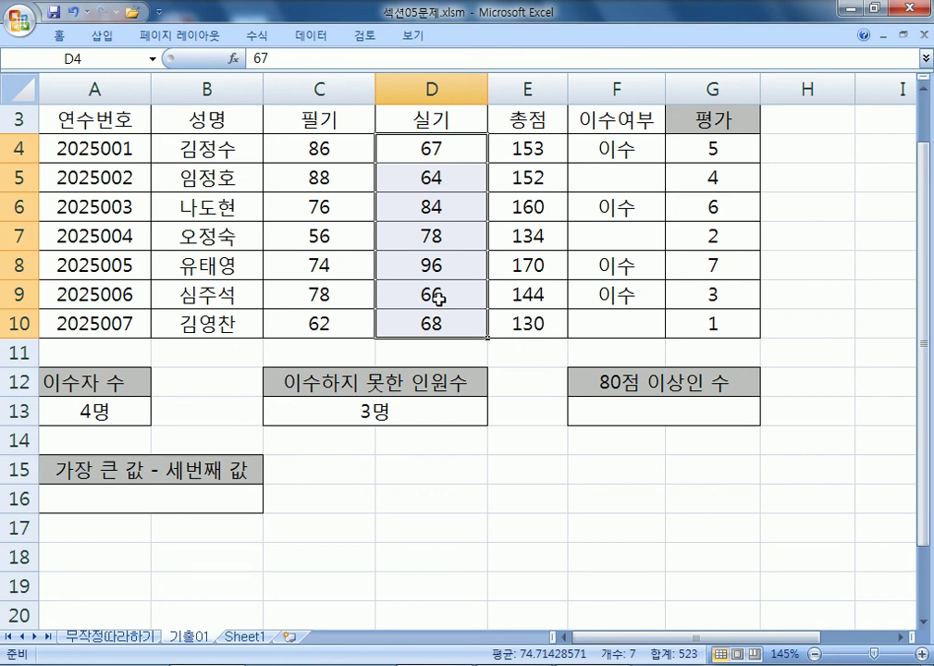
left_click(640, 403)
type("=")
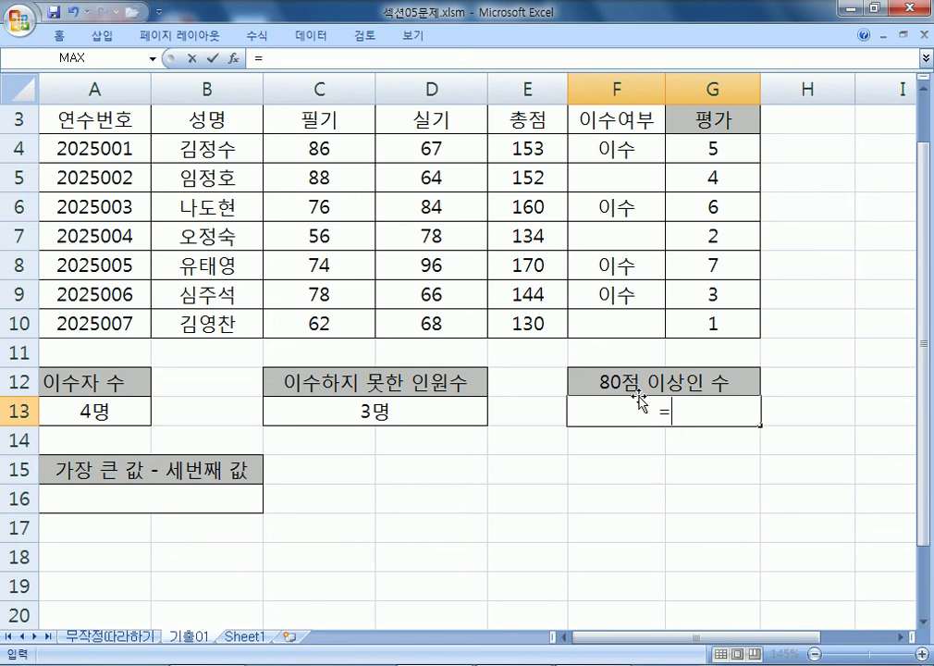
type("COUNTIOF")
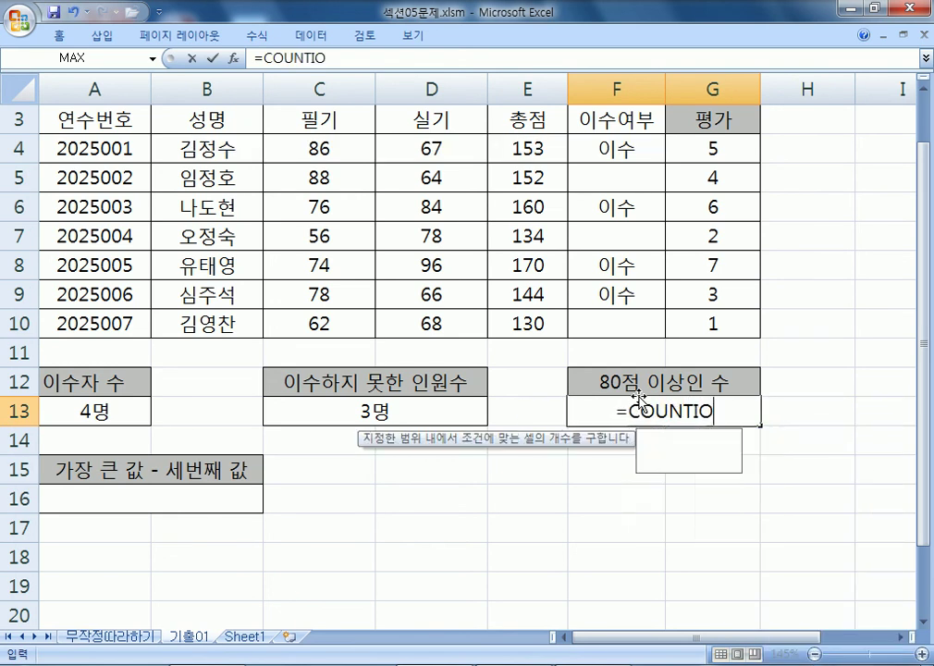
key("BackSpace")
key("BackSpace")
type("F(")
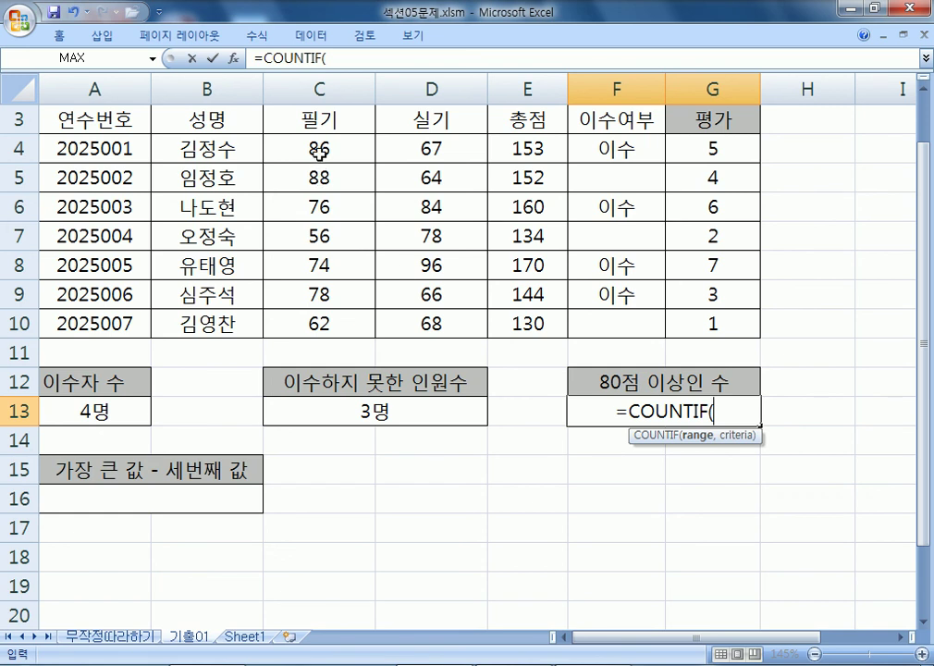
Set the COUNTIF range to the 필기 scores C4:C10 and its criterion to ">=80"
left_click_drag(319, 148, 327, 307)
type(",\">=80")
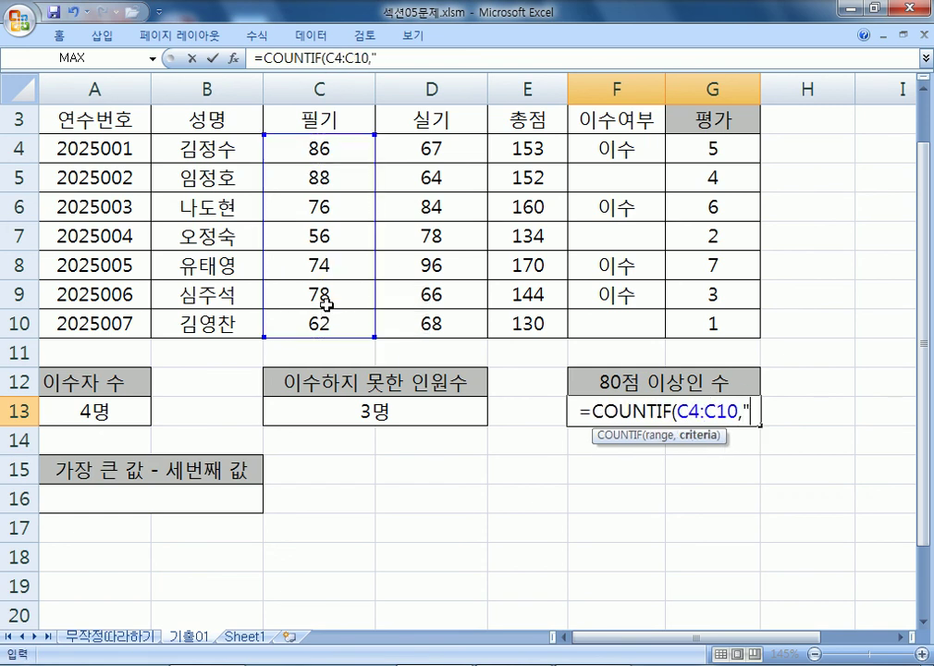
type("\"")
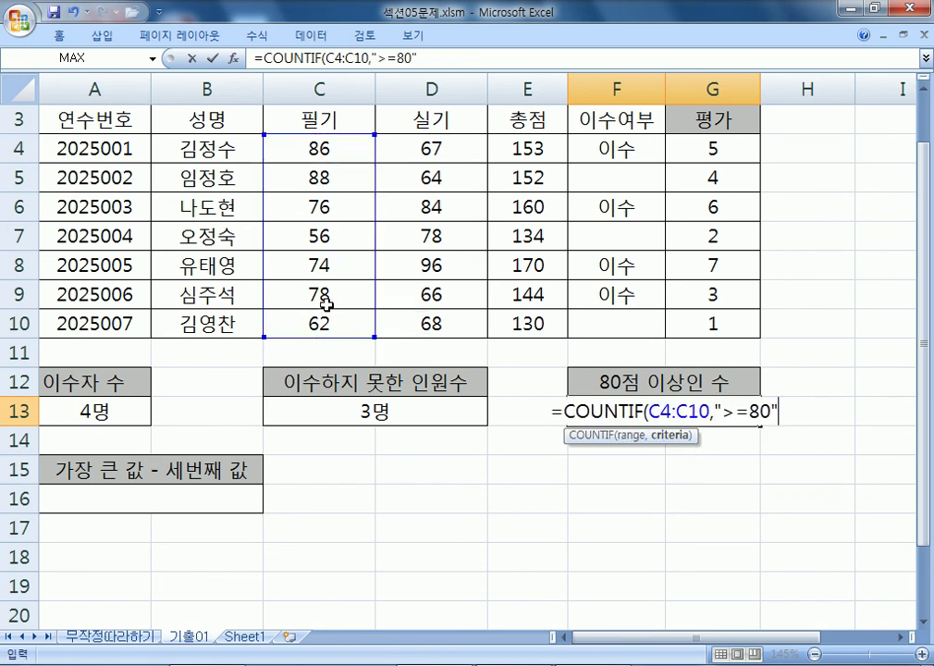
type(")")
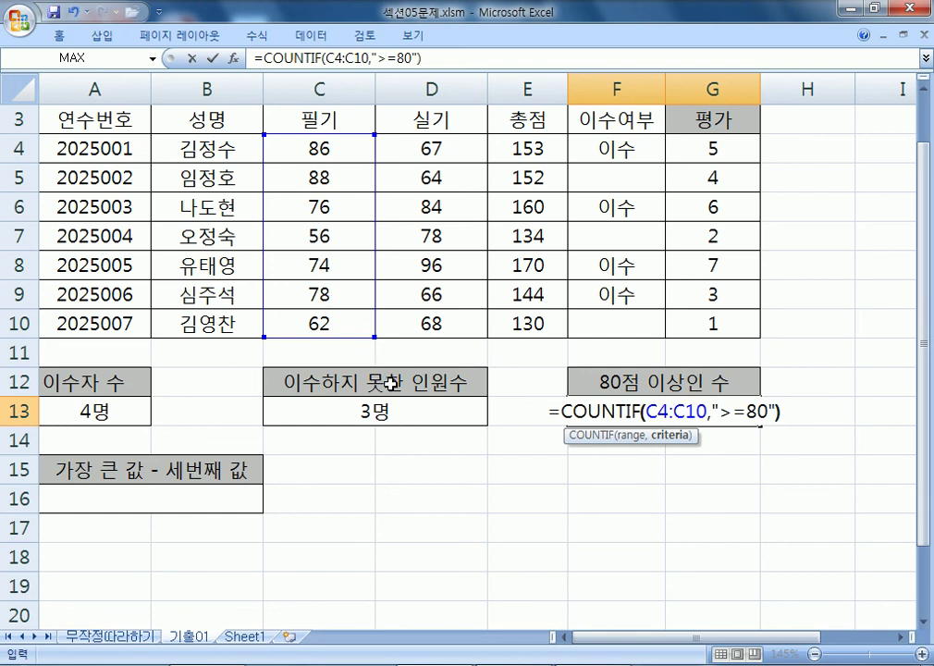
Add a second COUNTIF for the 실기 scores, completing =COUNTIF(C4:C10,">=80")+COUNTIF(D4:D10,">=80")
type("+")
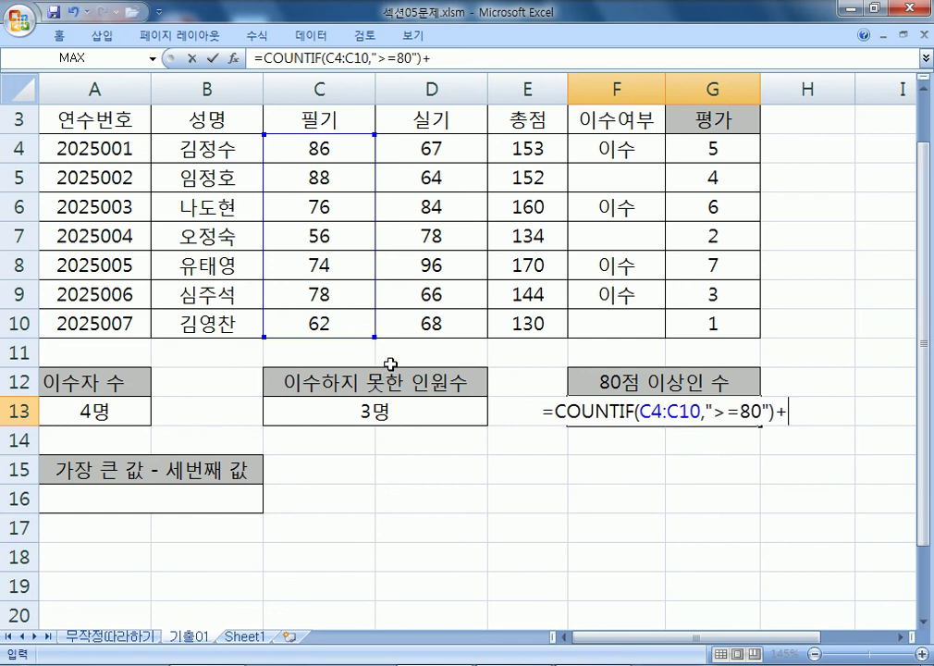
type("COUNTIF(")
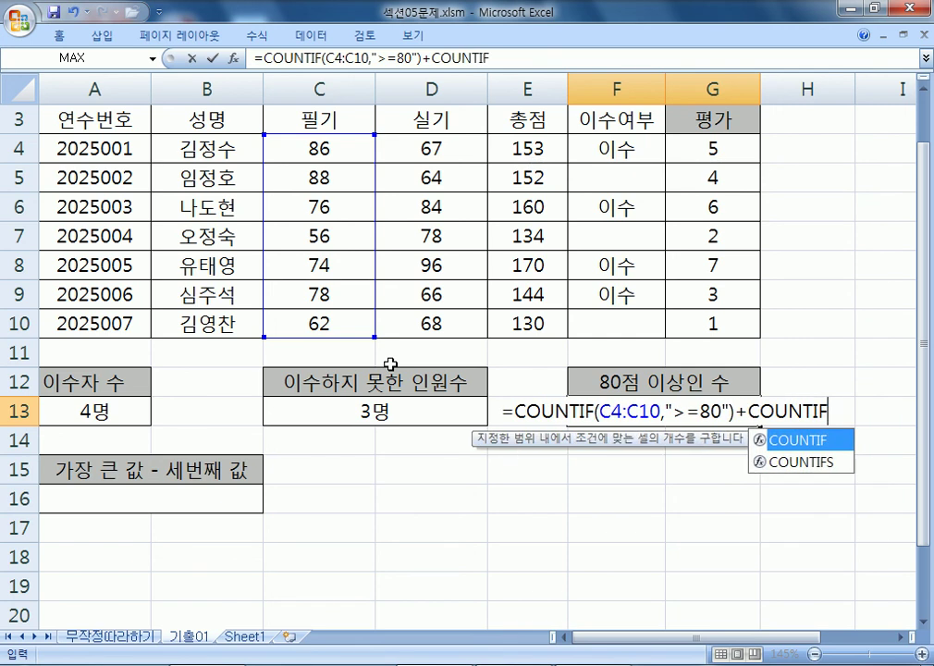
left_click_drag(432, 152, 419, 321)
type(",")
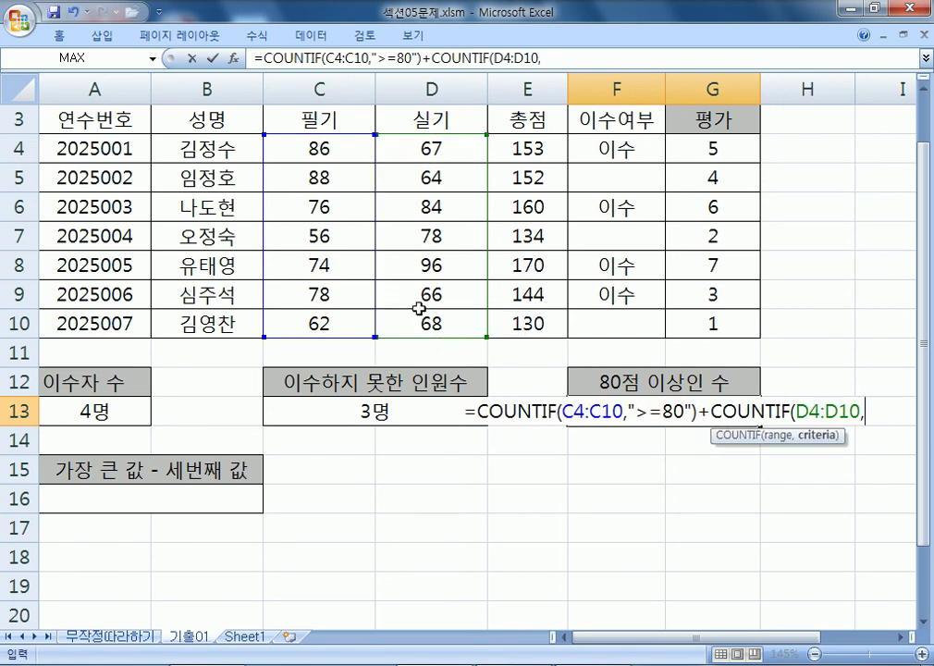
type(">=80\"")
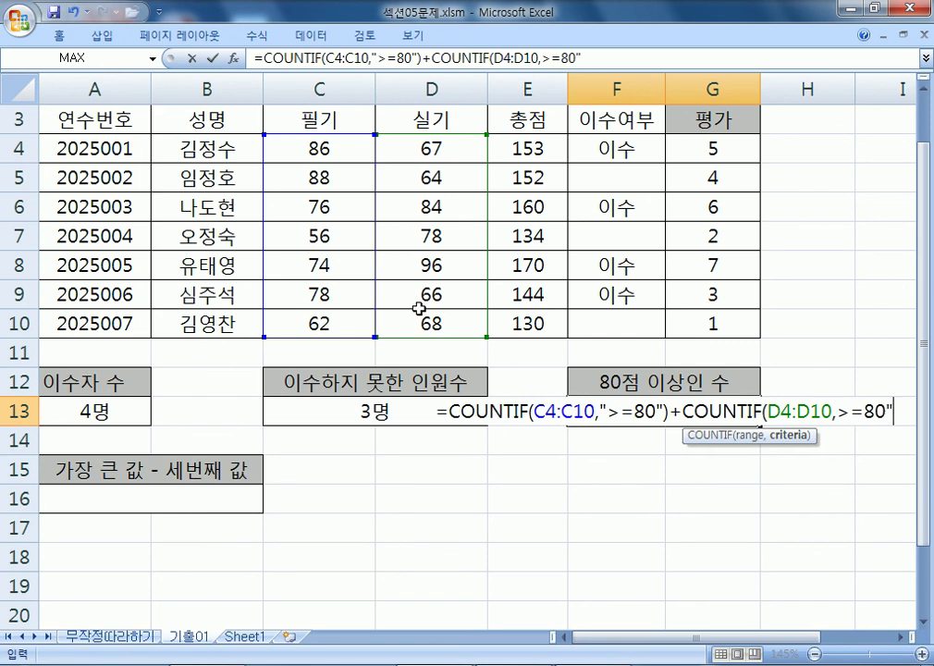
left_click(835, 411)
type("\"")
left_click(897, 411)
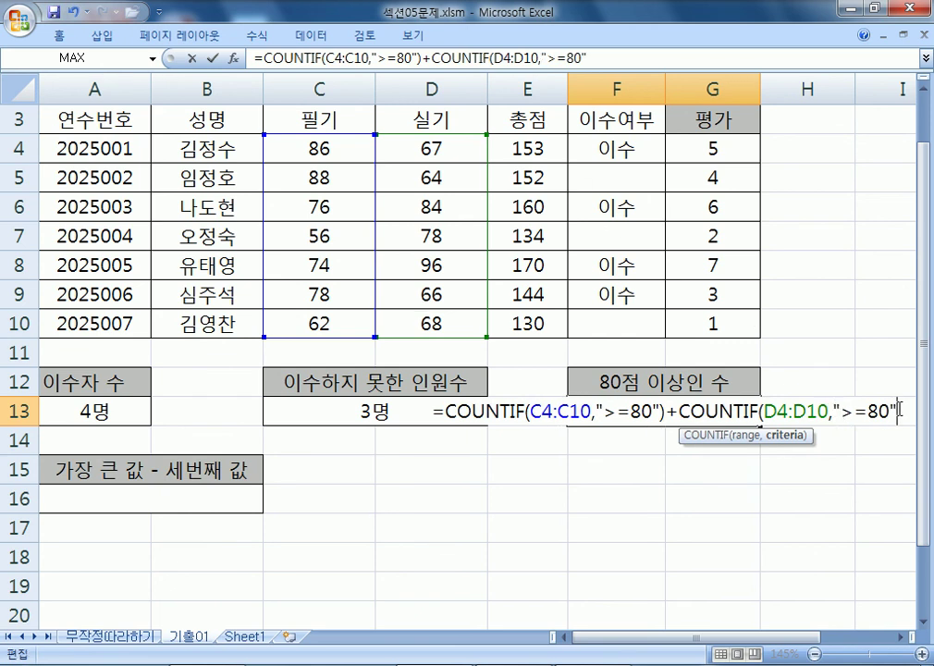
type(")")
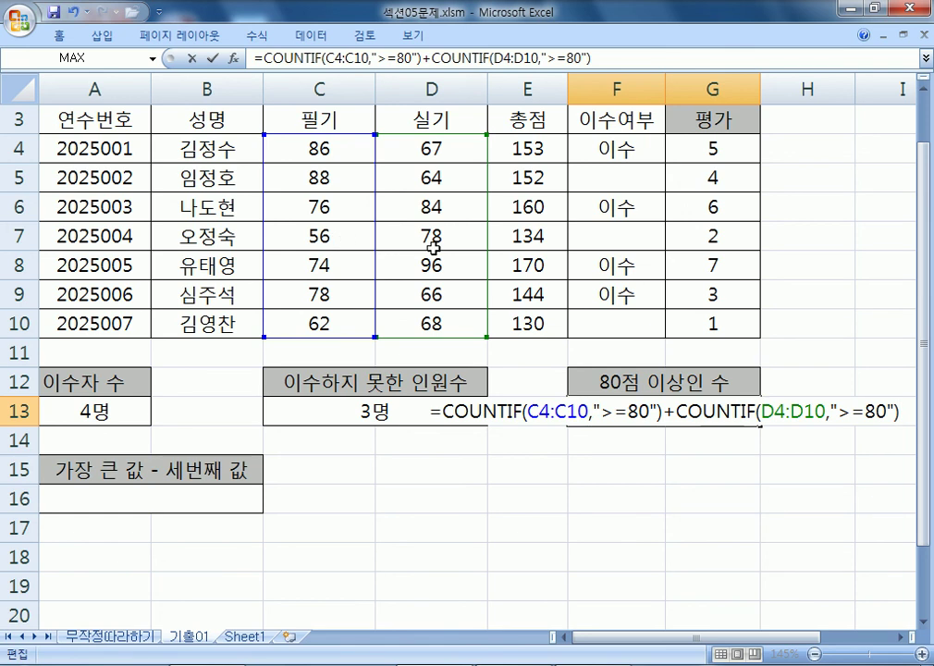
key("Return")
Append &"명" to the combined COUNTIF formula in F13
left_click(592, 412)
key("F2")
type("&\"명")
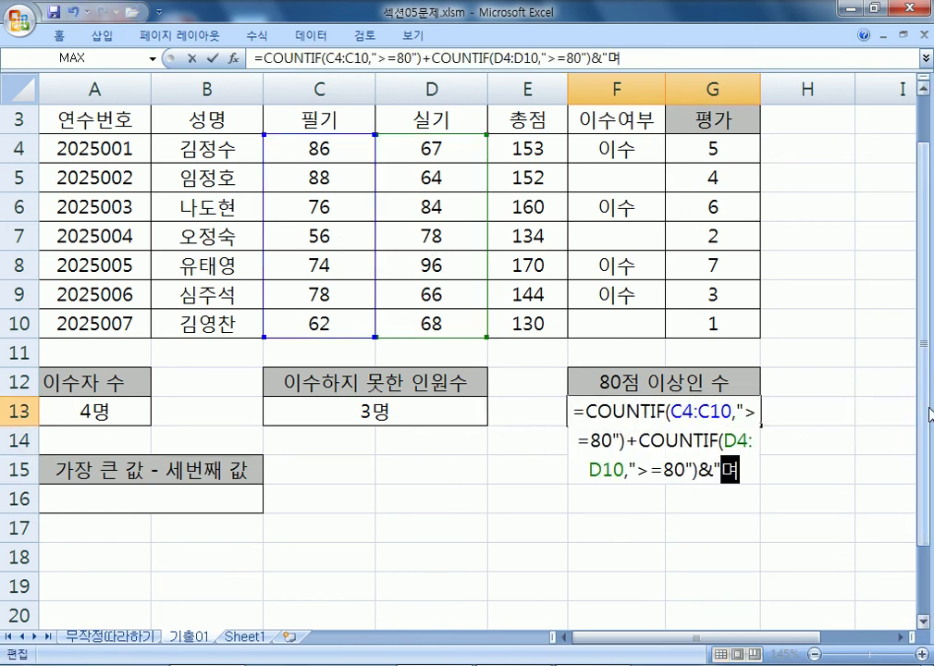
type("\"")
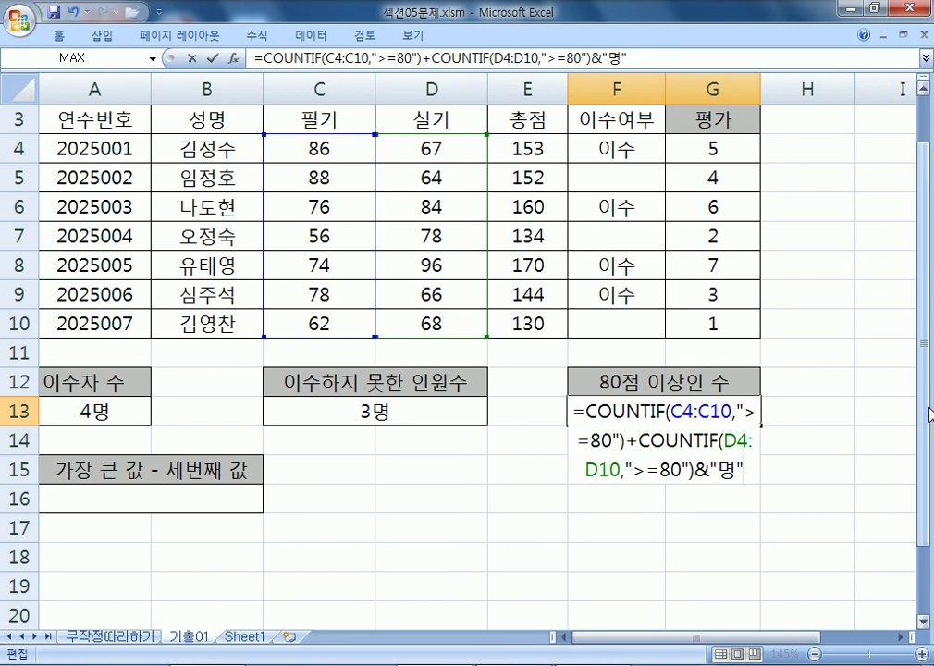
key("Return")
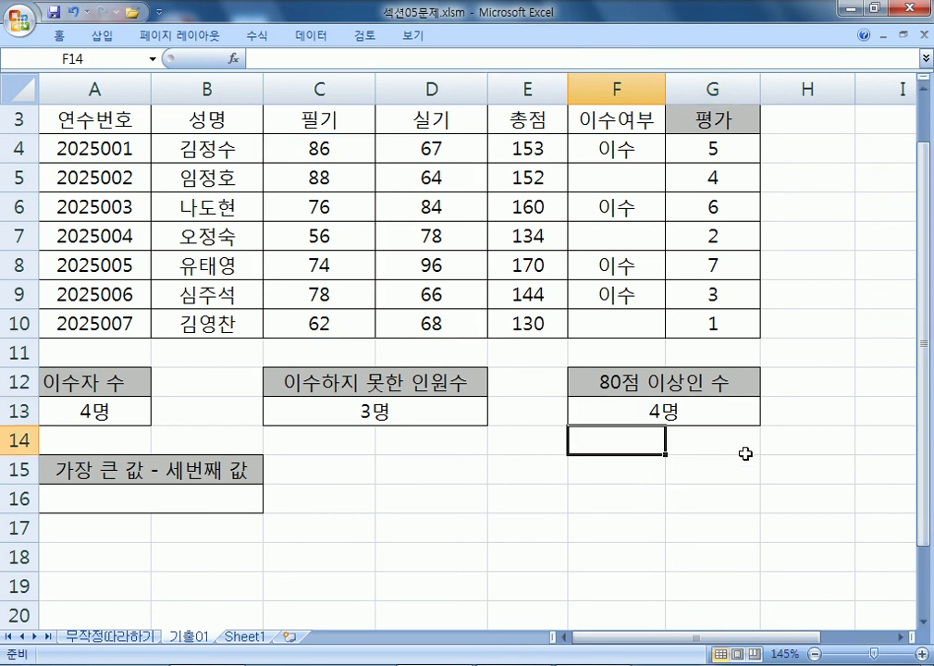
left_click(680, 414)
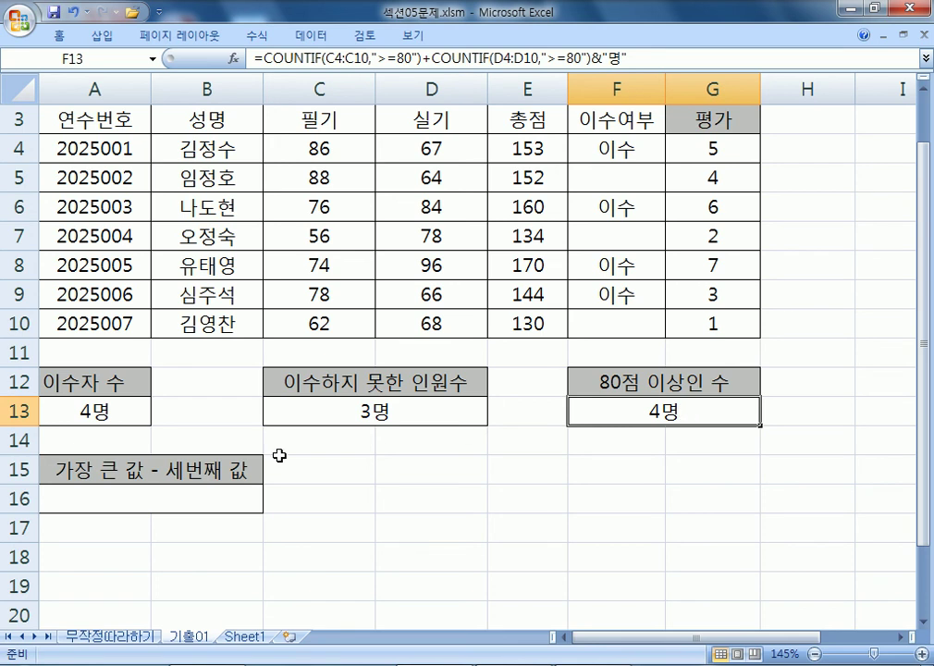
Enter =MAX(E4:E10) in the 가장 큰 값 - 세번째 값 answer cell A16, using the 총점 scores
left_click(144, 500)
left_click_drag(538, 150, 532, 323)
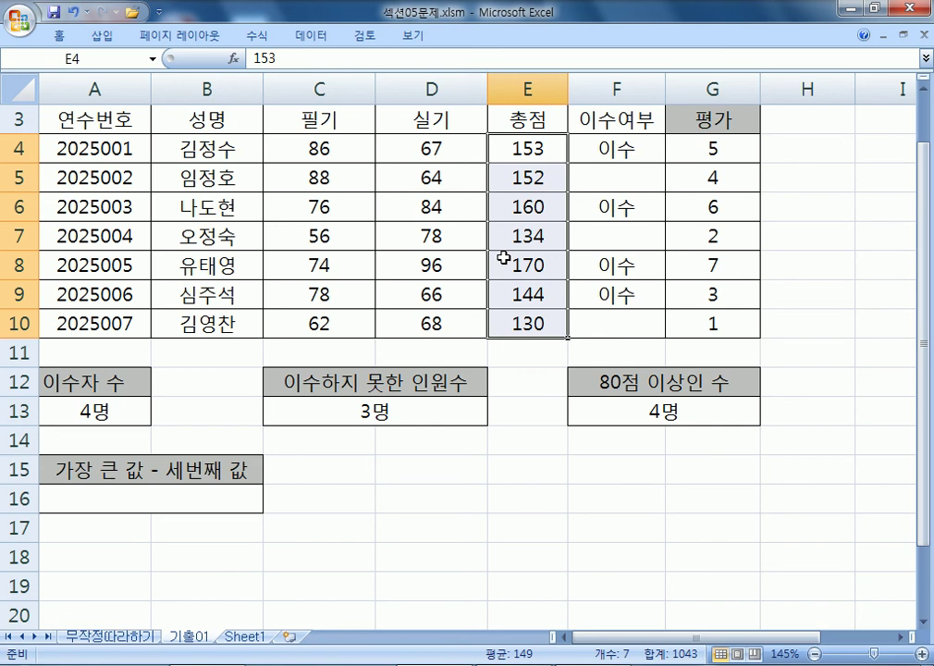
left_click(215, 497)
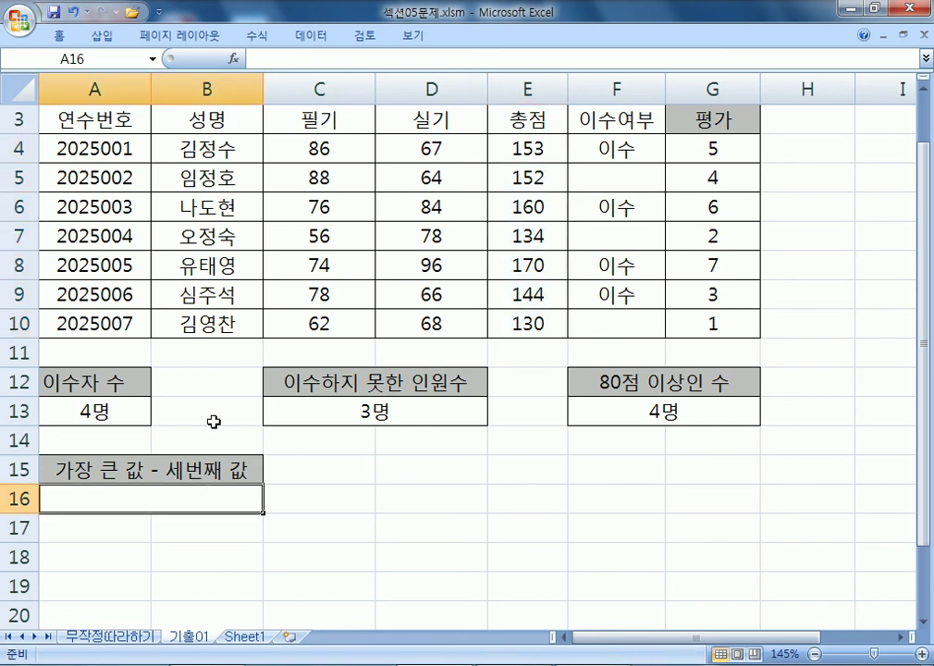
type("=ㅡ")
key("BackSpace")
type("AMX")
key("BackSpace")
key("BackSpace")
key("BackSpace")
type("MAX(")
left_click_drag(539, 147, 530, 325)
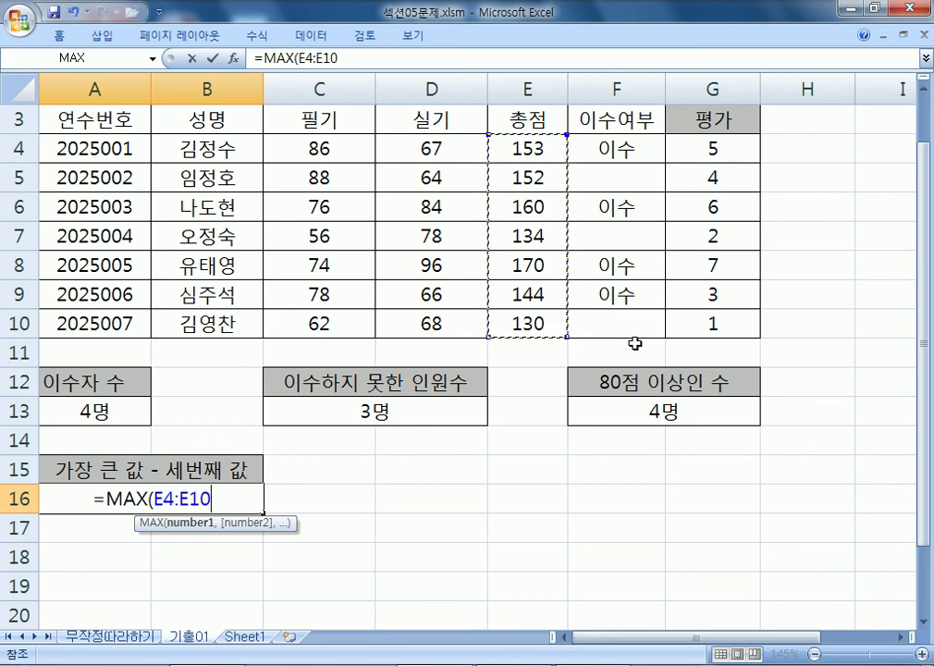
type(")")
key("Return")
Subtract the third-largest 총점 score in A16, completing the formula =MAX(E4:E10)-LARGE(E4:E10,3)
double_click(250, 497)
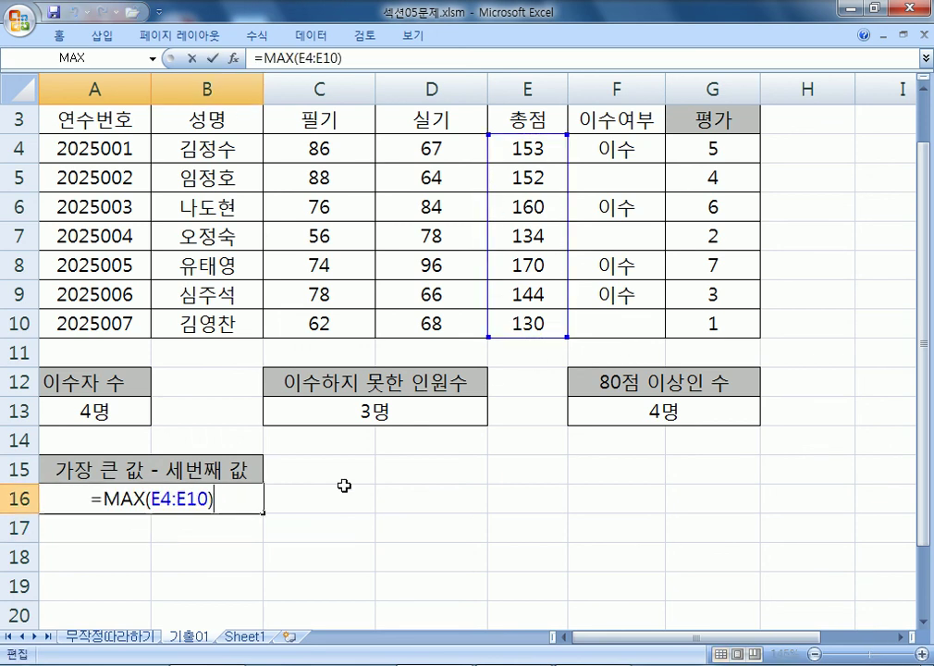
type("-")
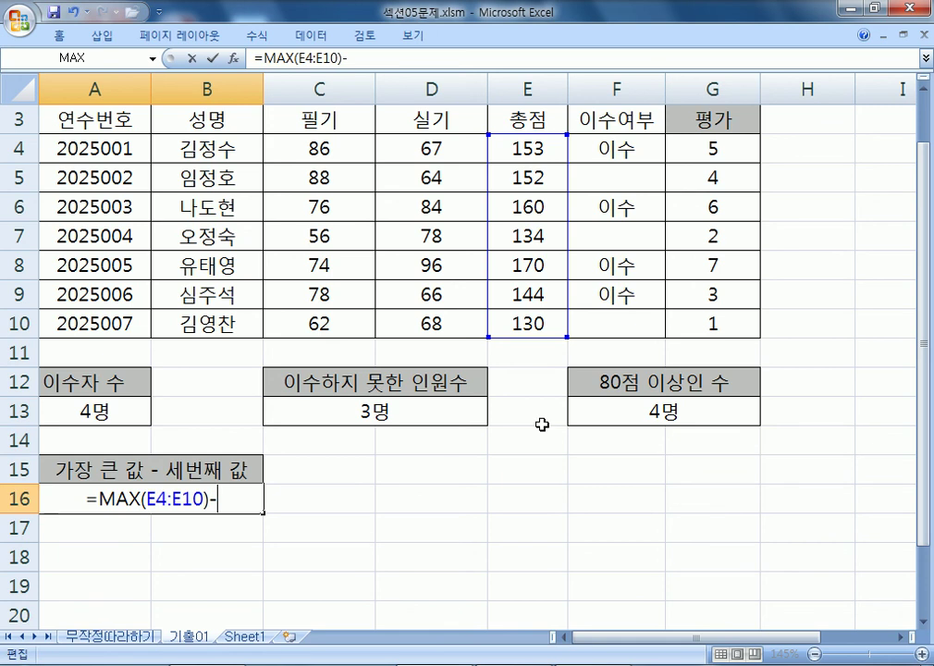
type("LARGE(")
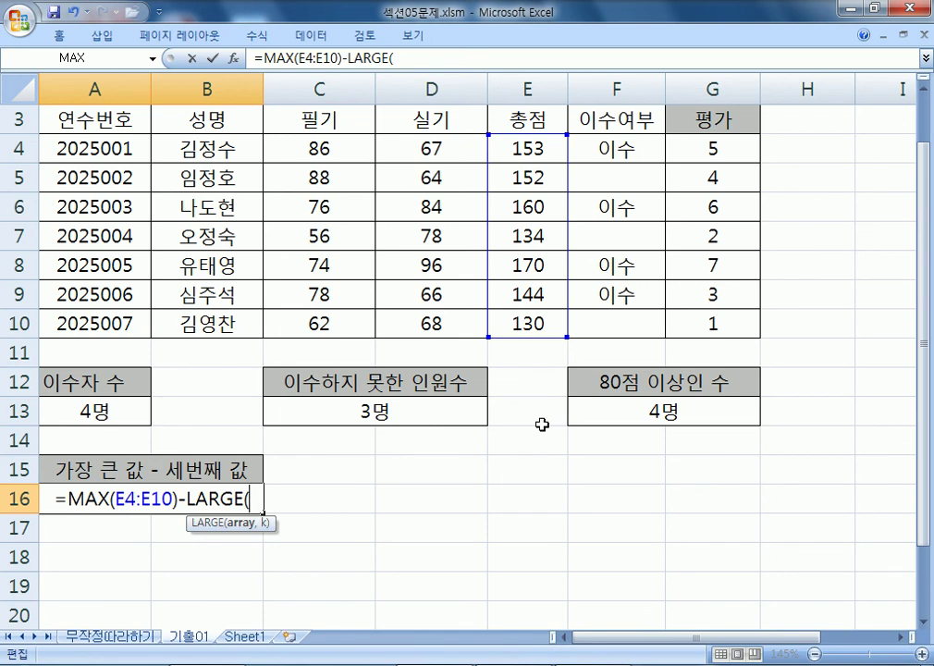
left_click_drag(529, 146, 526, 322)
type(",")
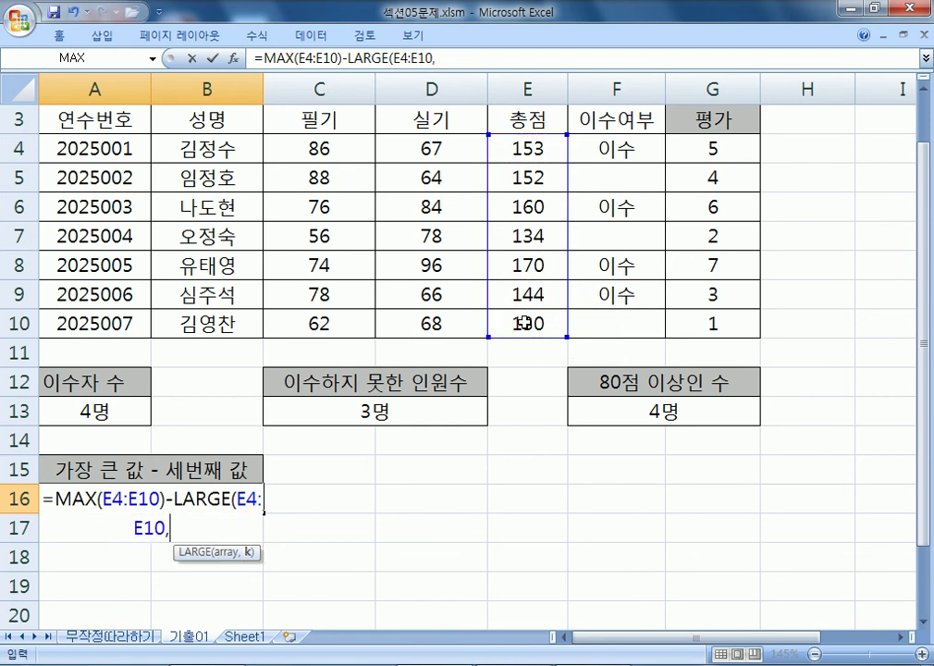
type("3)")
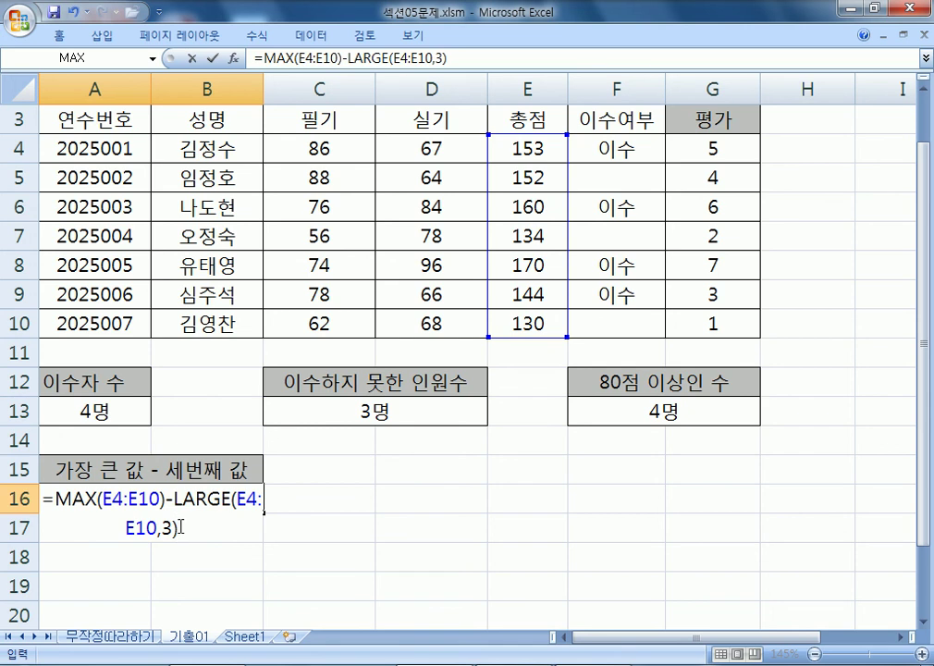
key("Return")
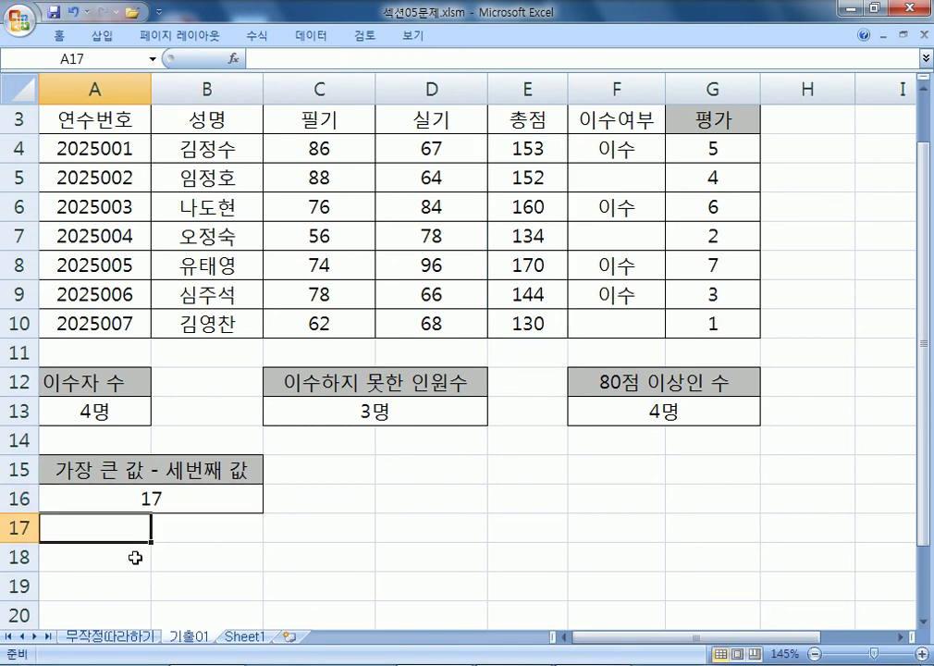
Check the A16 difference against the three highest 총점 scores in E8, E6 and E4
left_click(161, 495)
left_click(530, 267)
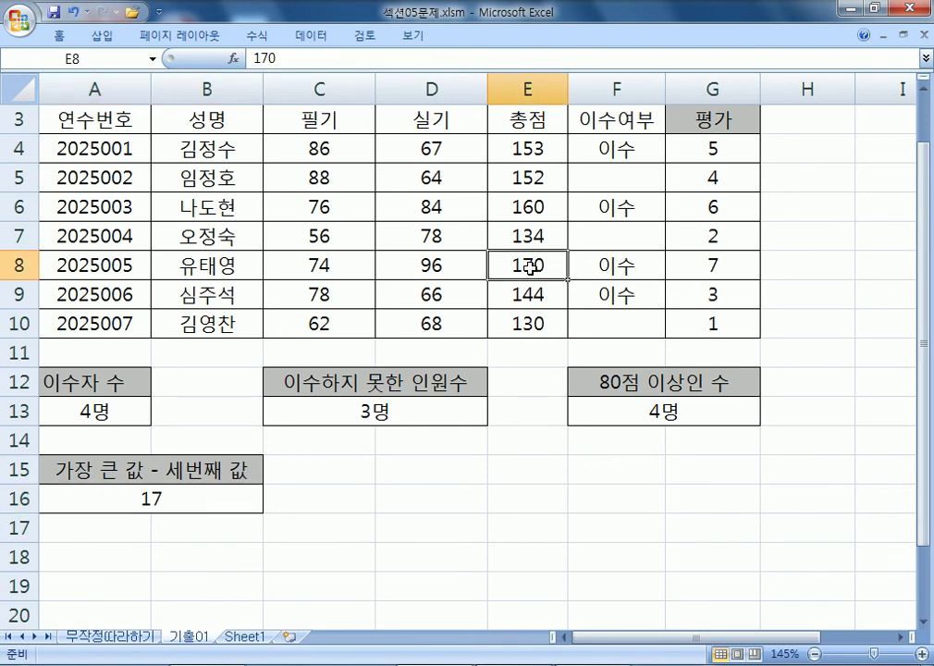
left_click(540, 208)
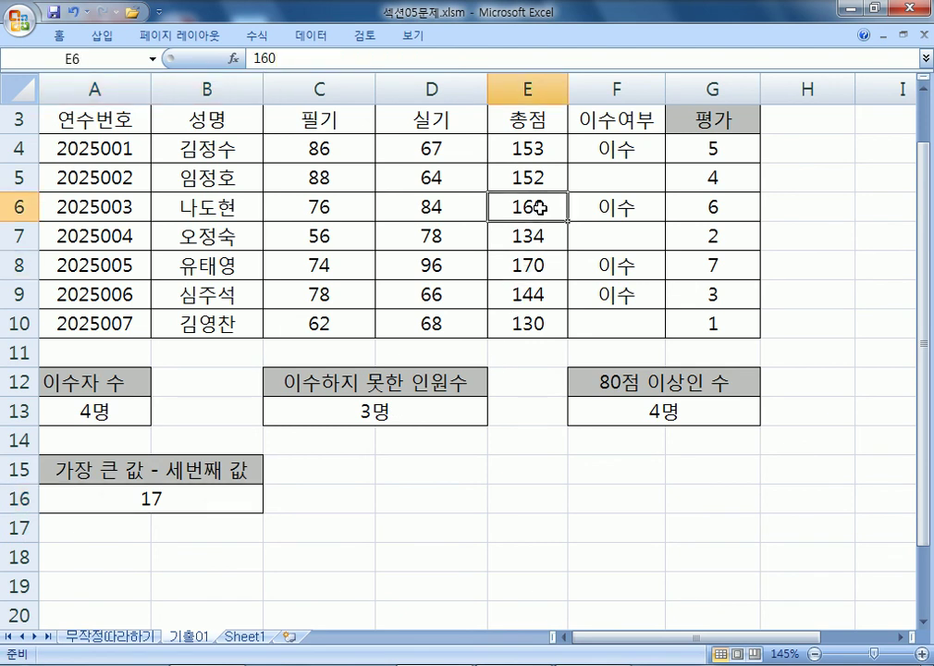
left_click(540, 151)
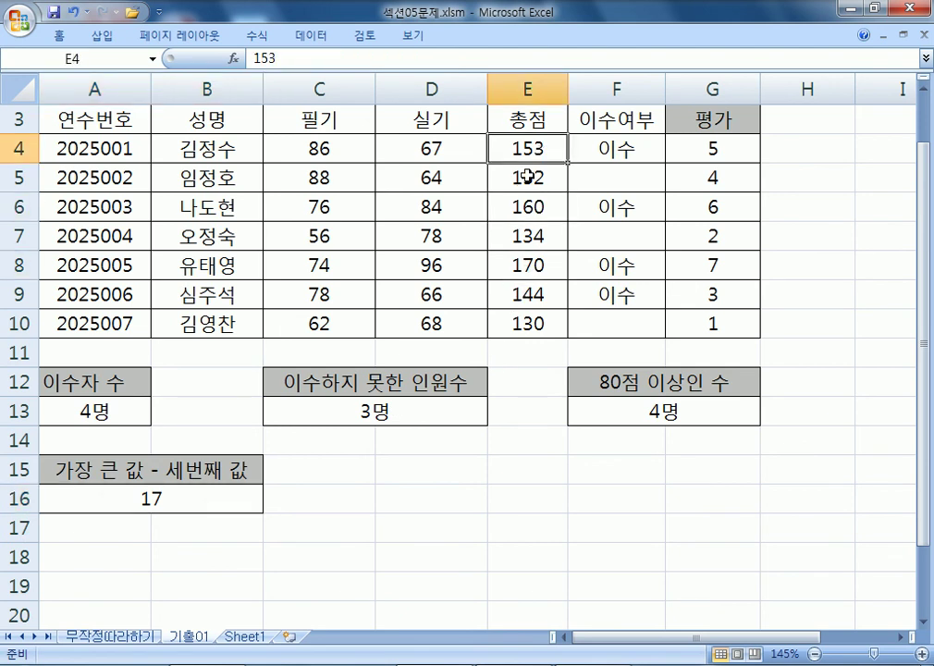
left_click(225, 505)
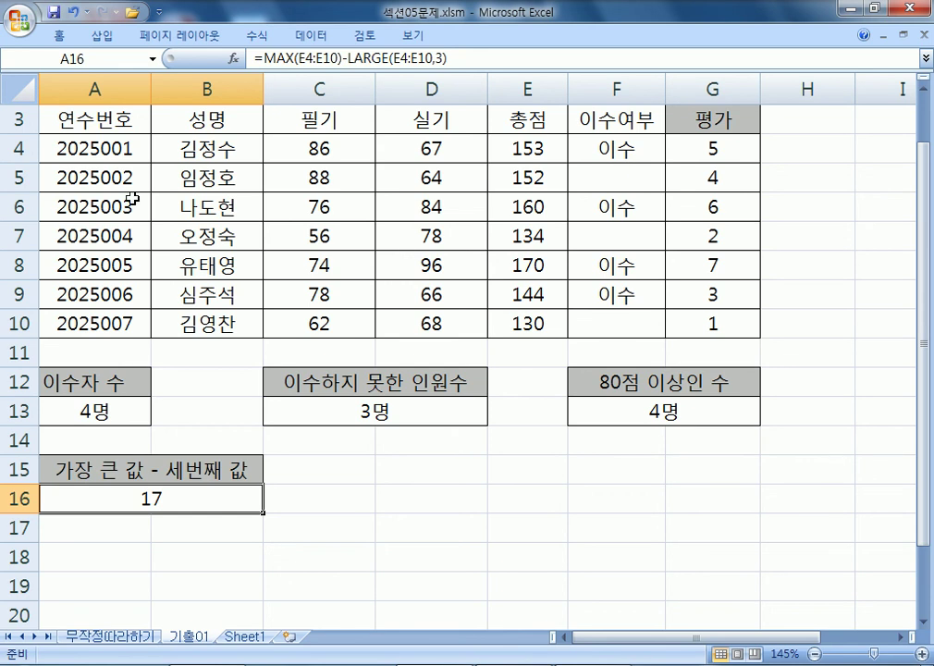
Open the workbook 섹션06문제.xlsm from the 01 섹션 folder and enlarge the sheet view to 100%
left_click(132, 12)
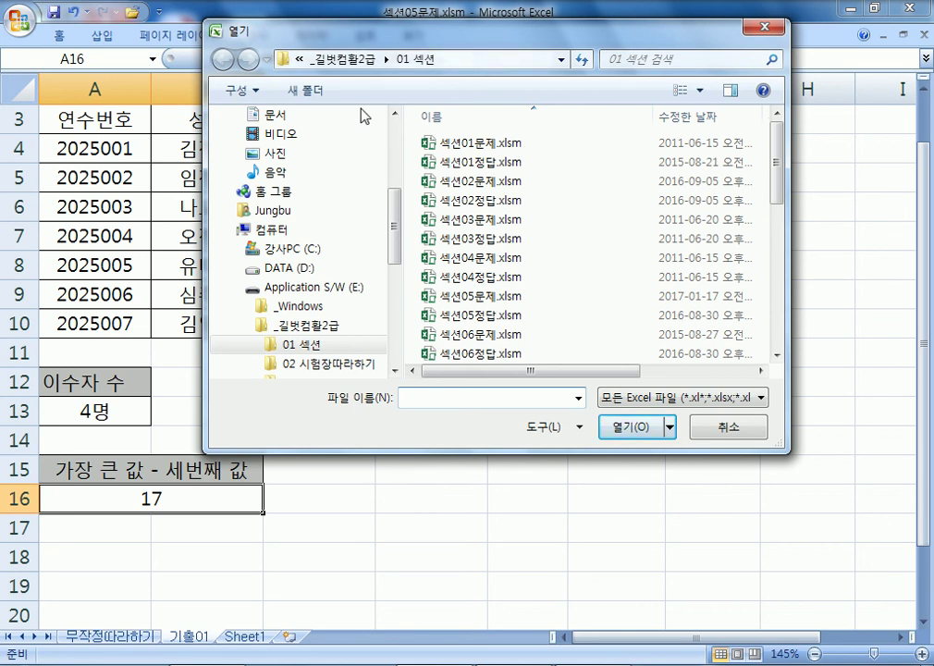
double_click(472, 334)
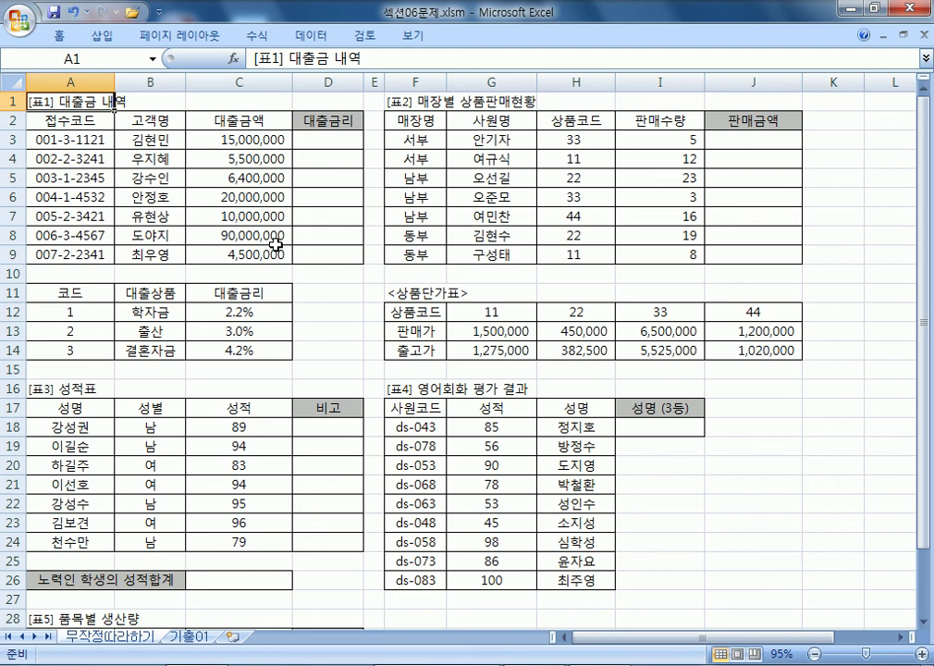
scroll(313, 292, "up", 1, "ctrl")
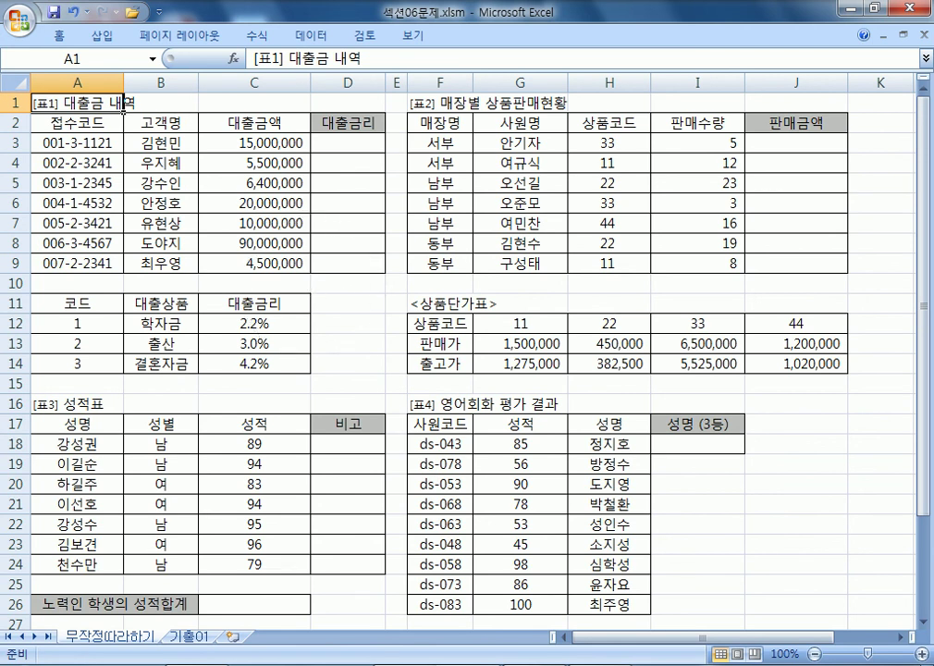
Switch to the Notepad notes and add the line "수학/삼각 함수" below the COUNTIF example
key("alt+Tab")
scroll(369, 505, "down", 2)
left_click(264, 282)
left_click(252, 259)
type("수학'")
key("BackSpace")
type("/삼각")
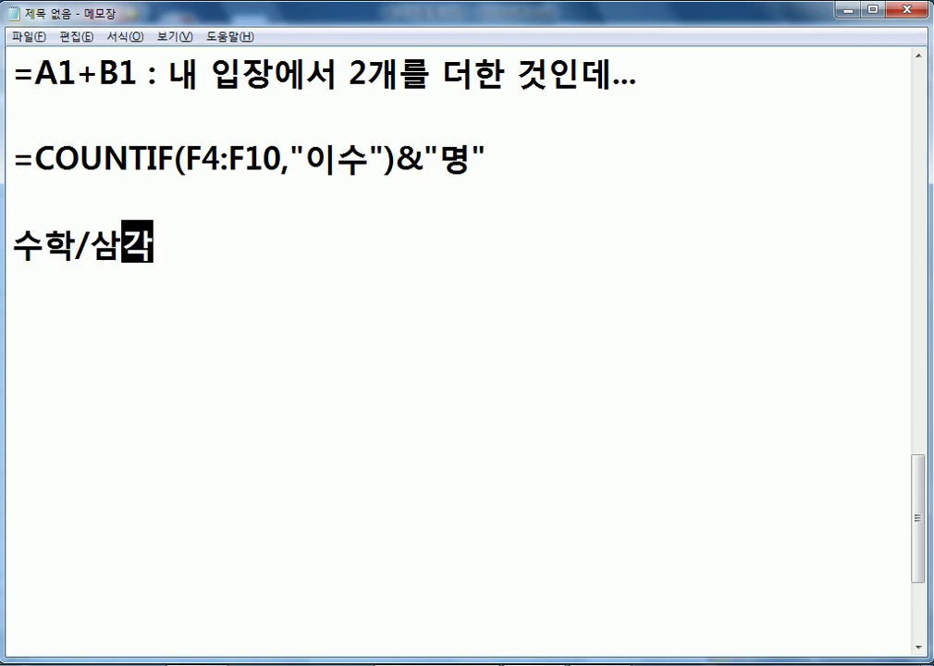
type(" 함수")
left_click(151, 245)
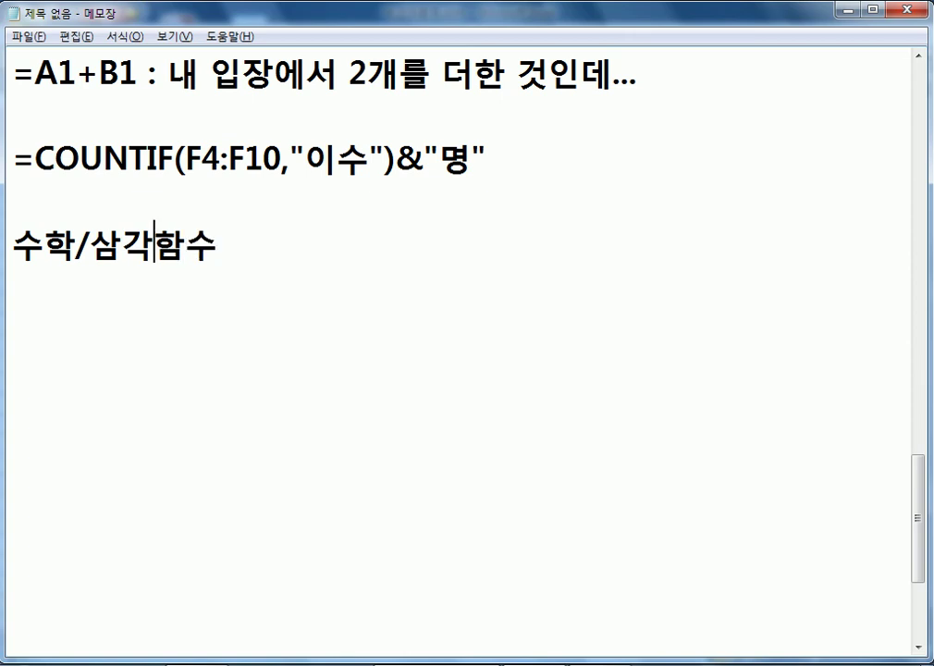
left_click(229, 245)
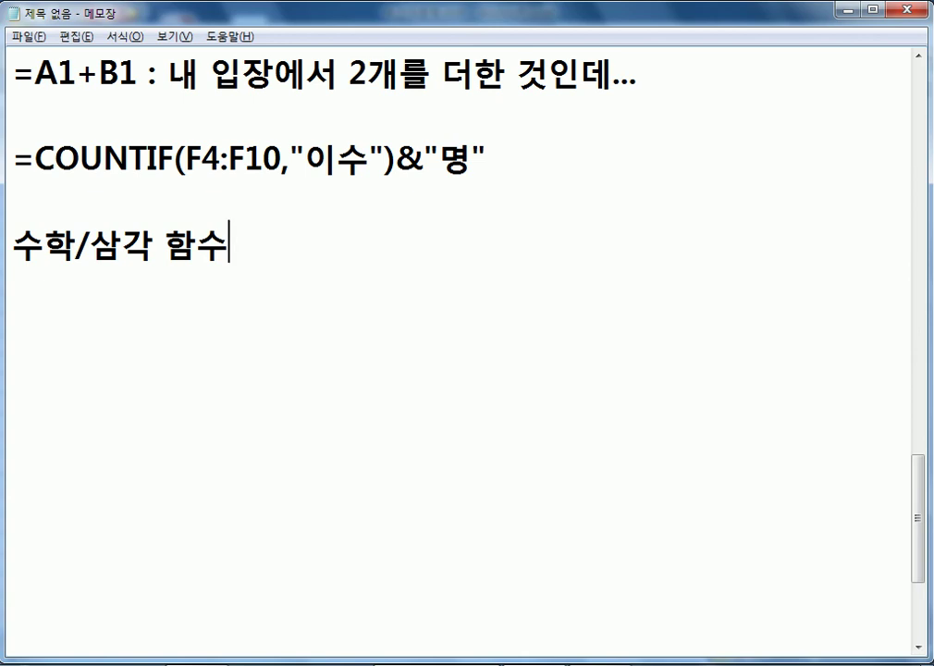
Highlight RANK, VLOOKUP, HLOOKUP in the 절대주소 line of the notes to review which functions use absolute references
scroll(266, 254, "up", 2)
left_click_drag(520, 202, 843, 202)
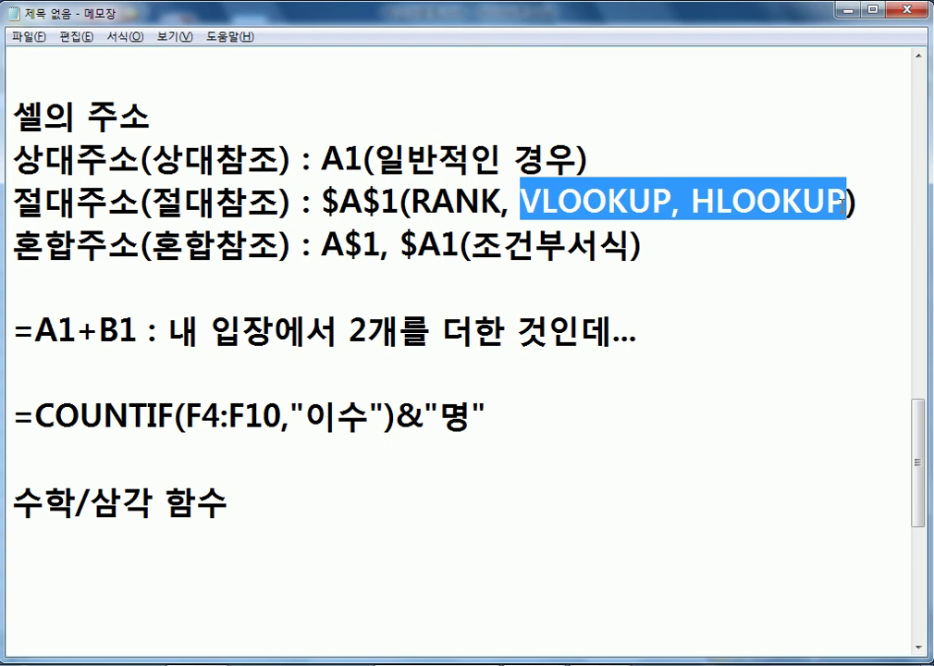
left_click_drag(412, 202, 846, 201)
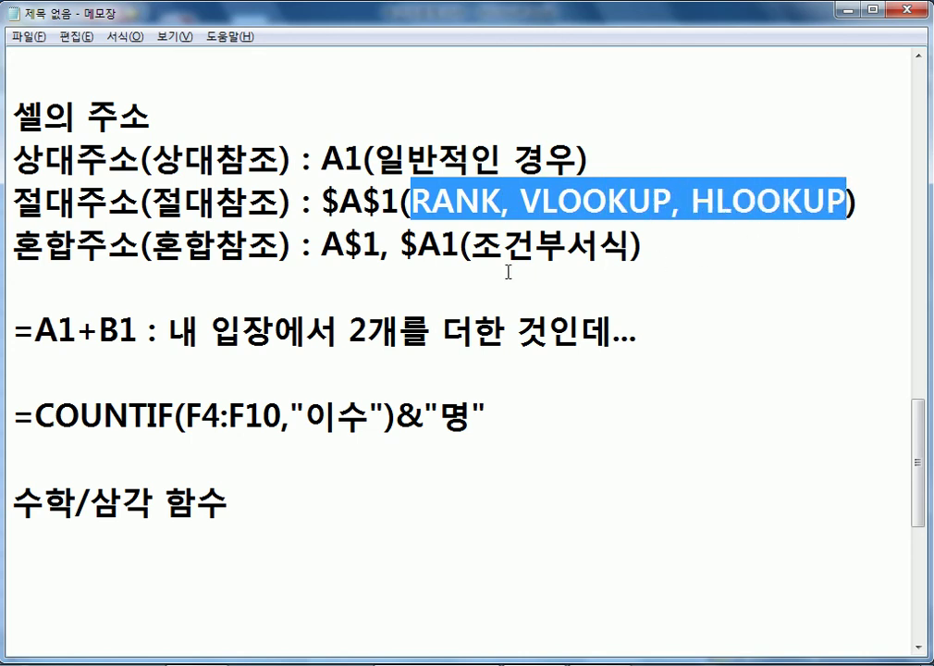